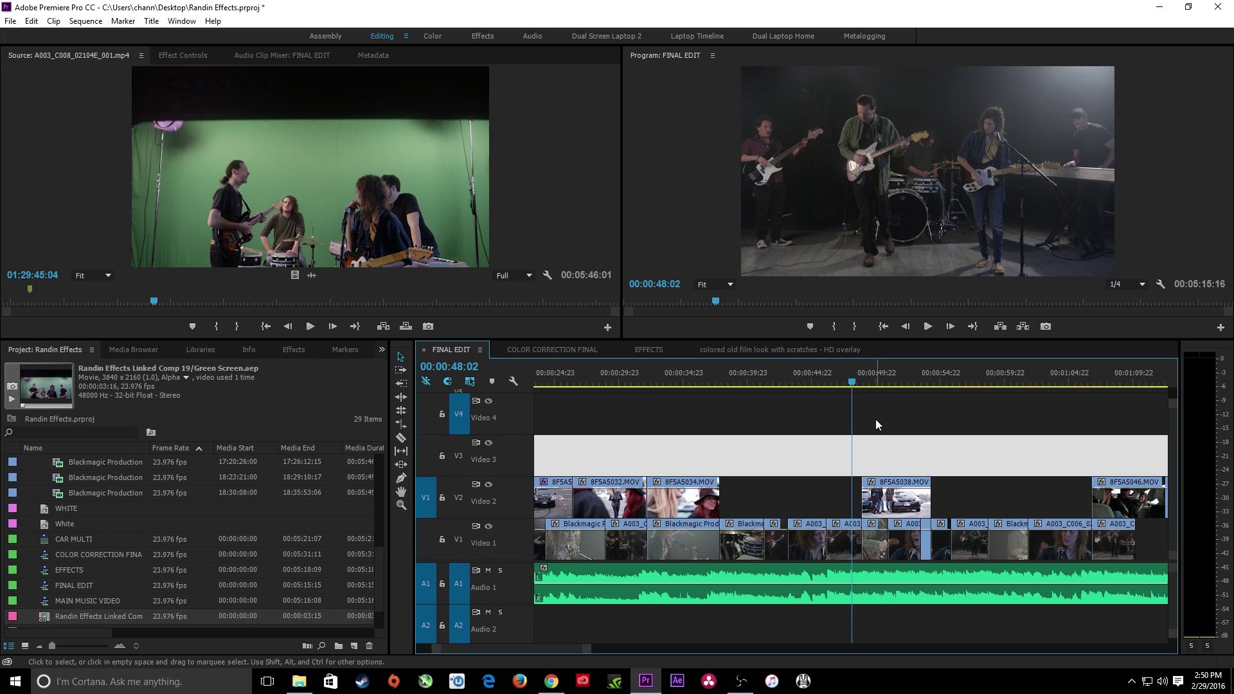
Mute the Audio 1 track and play back the parking-lot clip 8F5A5038.MOV on Video 2.
click(877, 379)
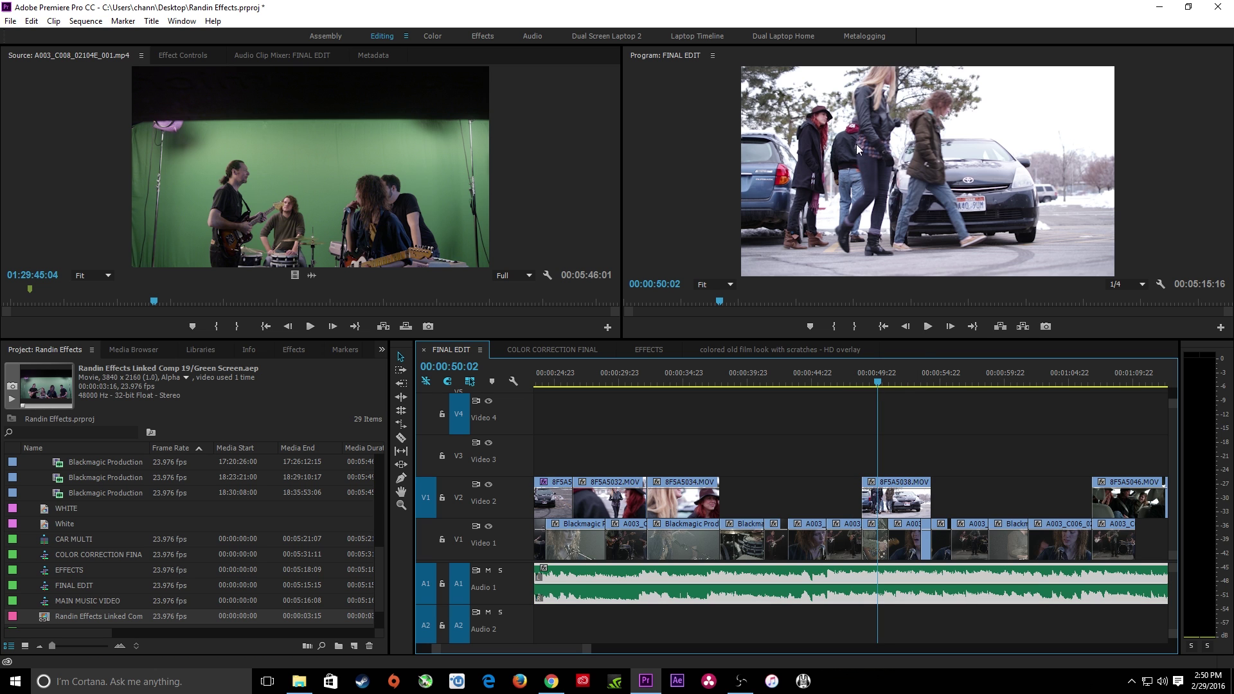
click(869, 380)
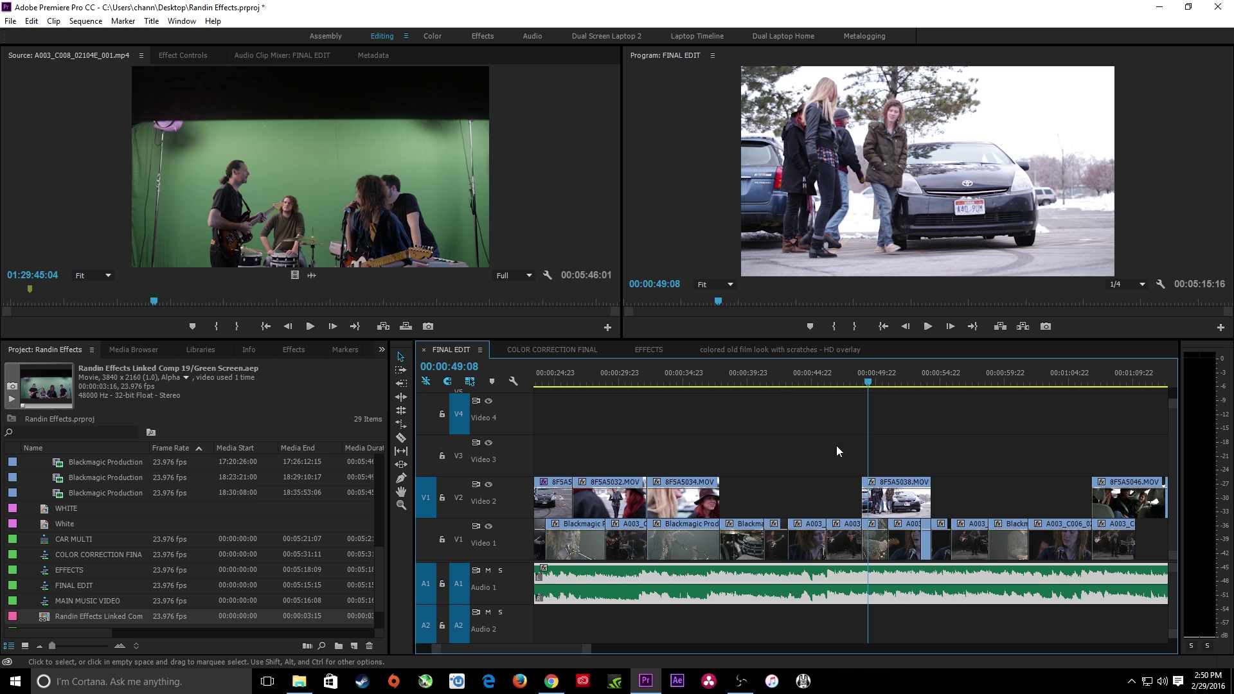
click(488, 570)
key(space)
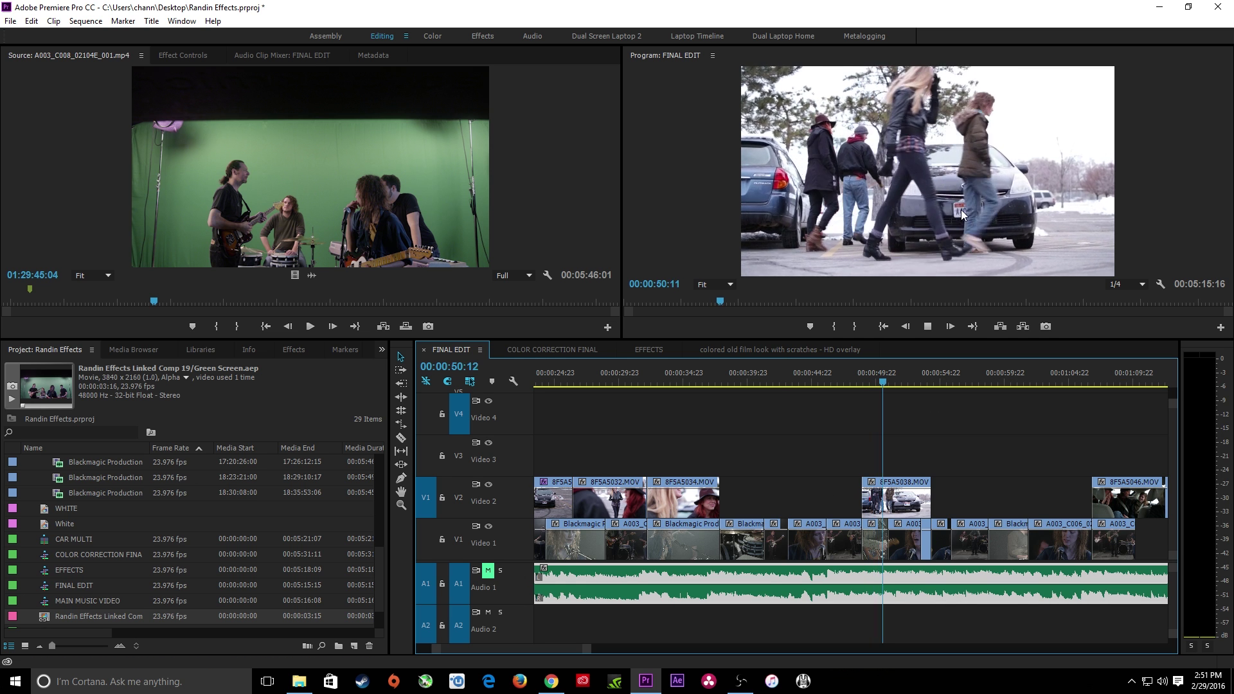
key(space)
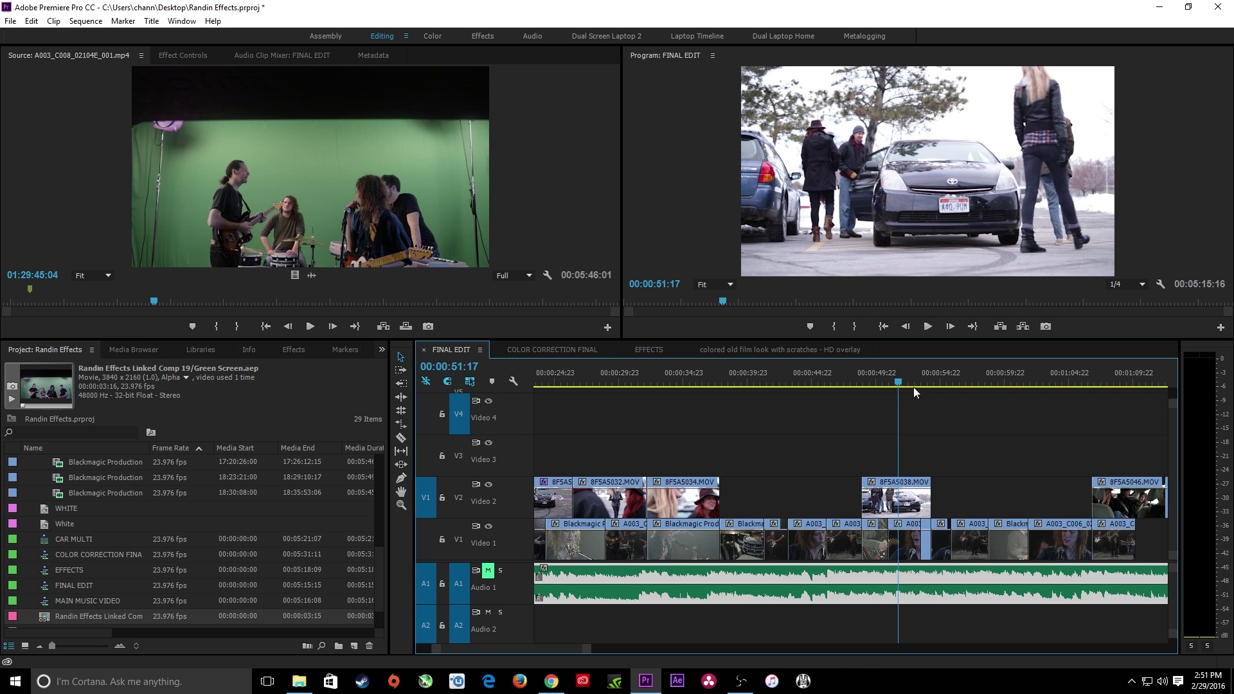
Review the parking-lot clip again from 00:00:50:02 to examine the people walking past the license plate.
click(888, 381)
key(equal)
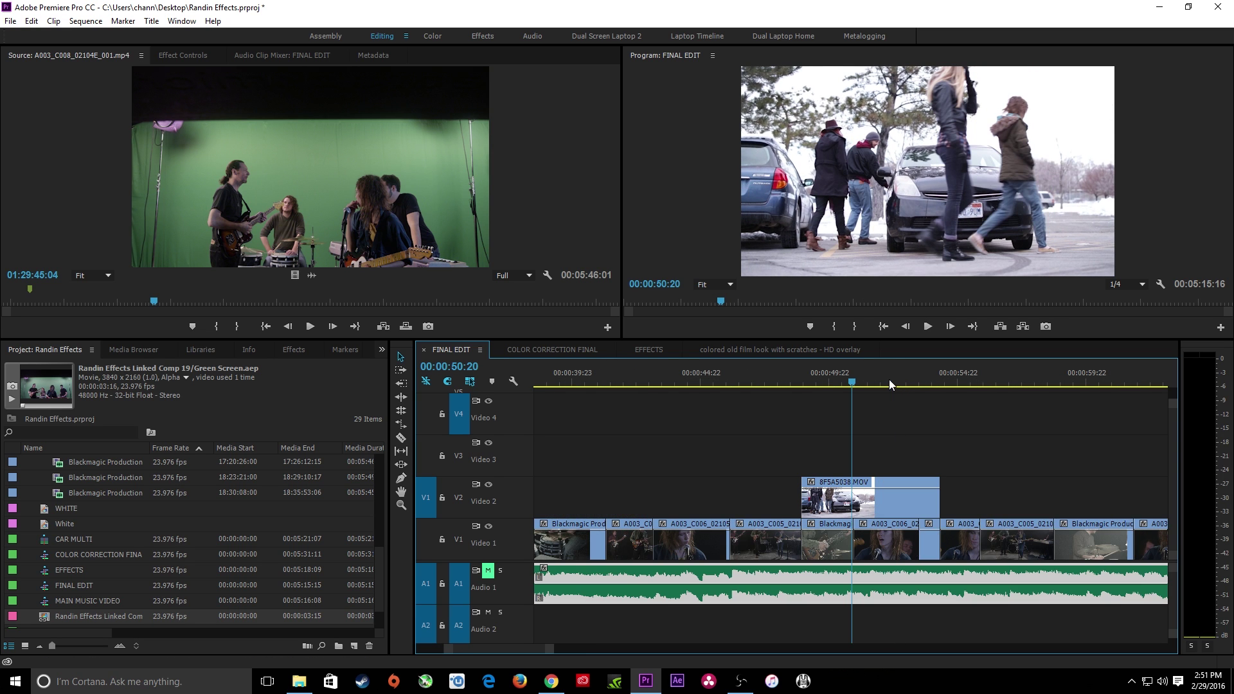
click(831, 383)
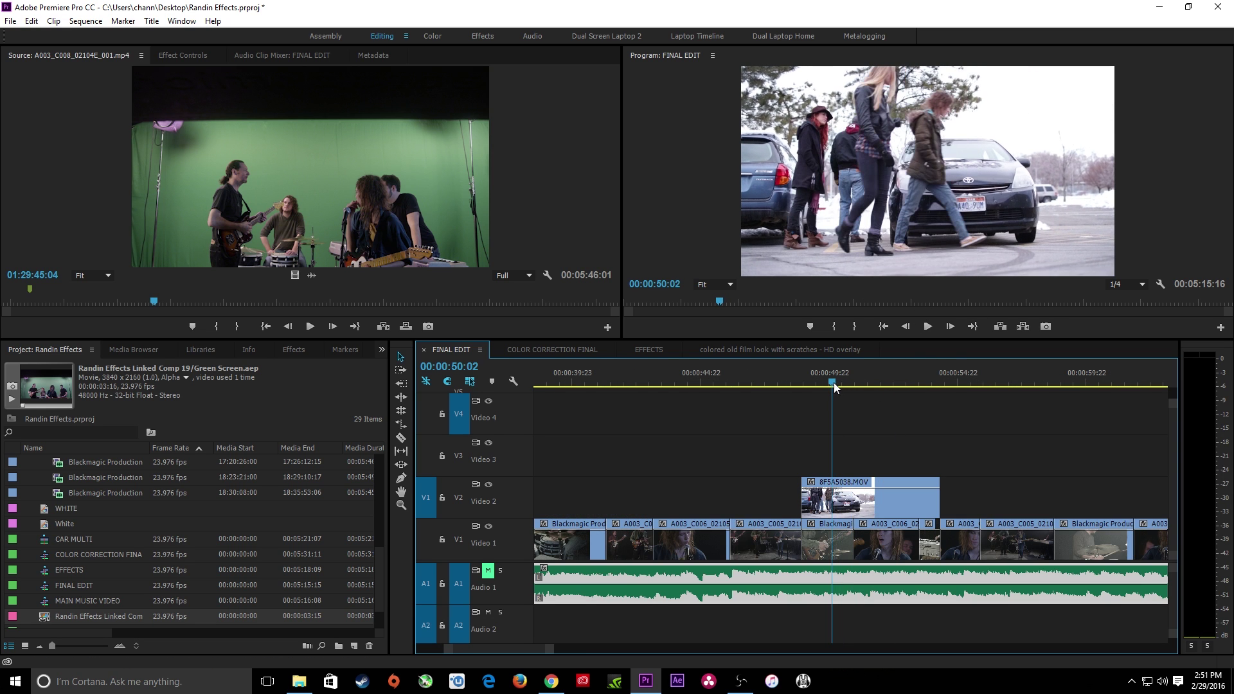
key(space)
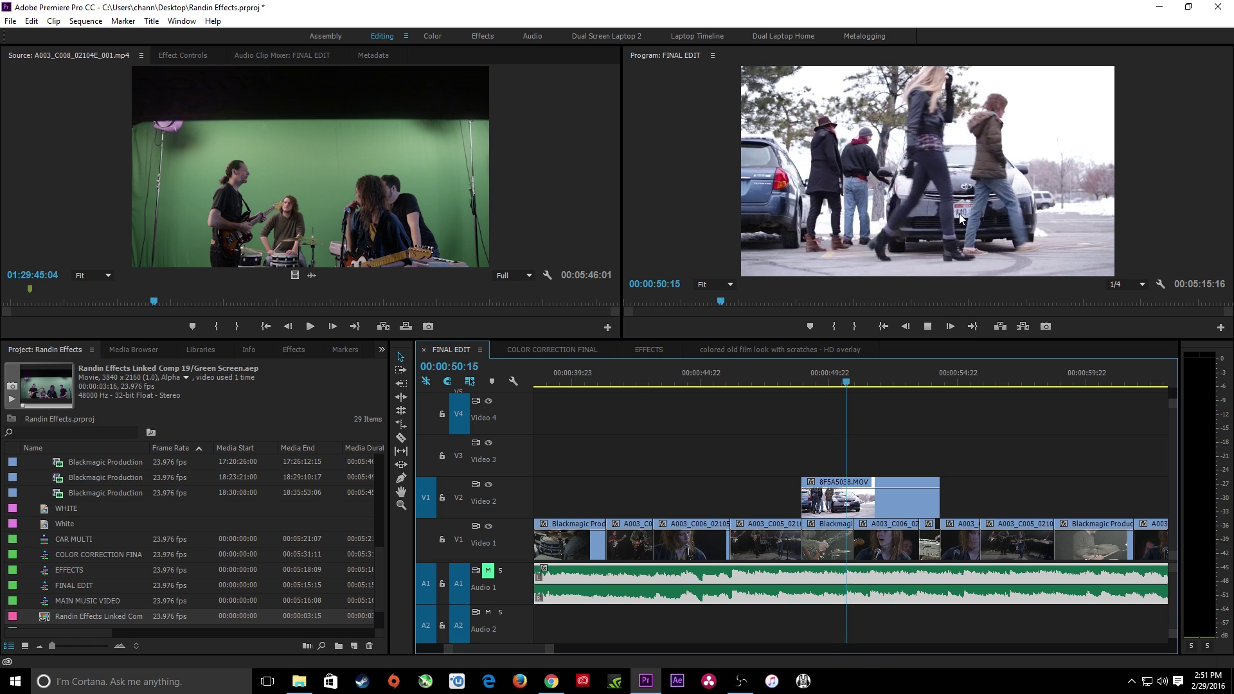
key(space)
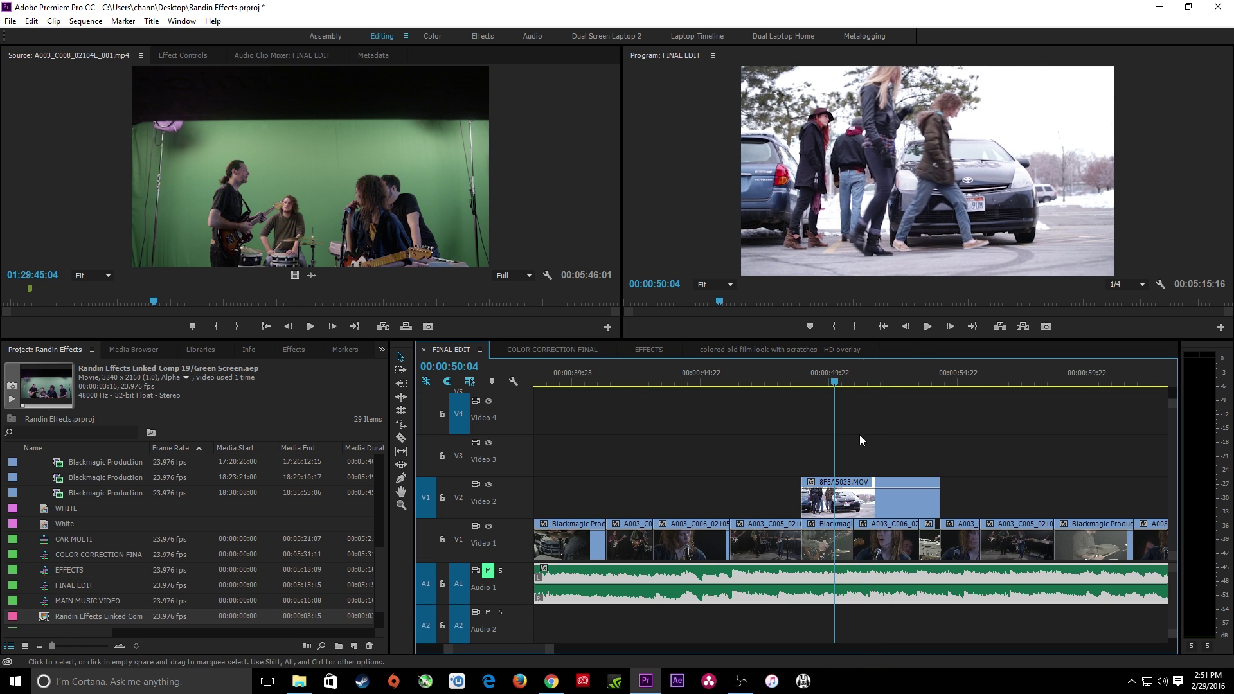
Duplicate the 8F5A5038.MOV clip from Video 2 onto Video 3 directly above the original.
right_click(850, 504)
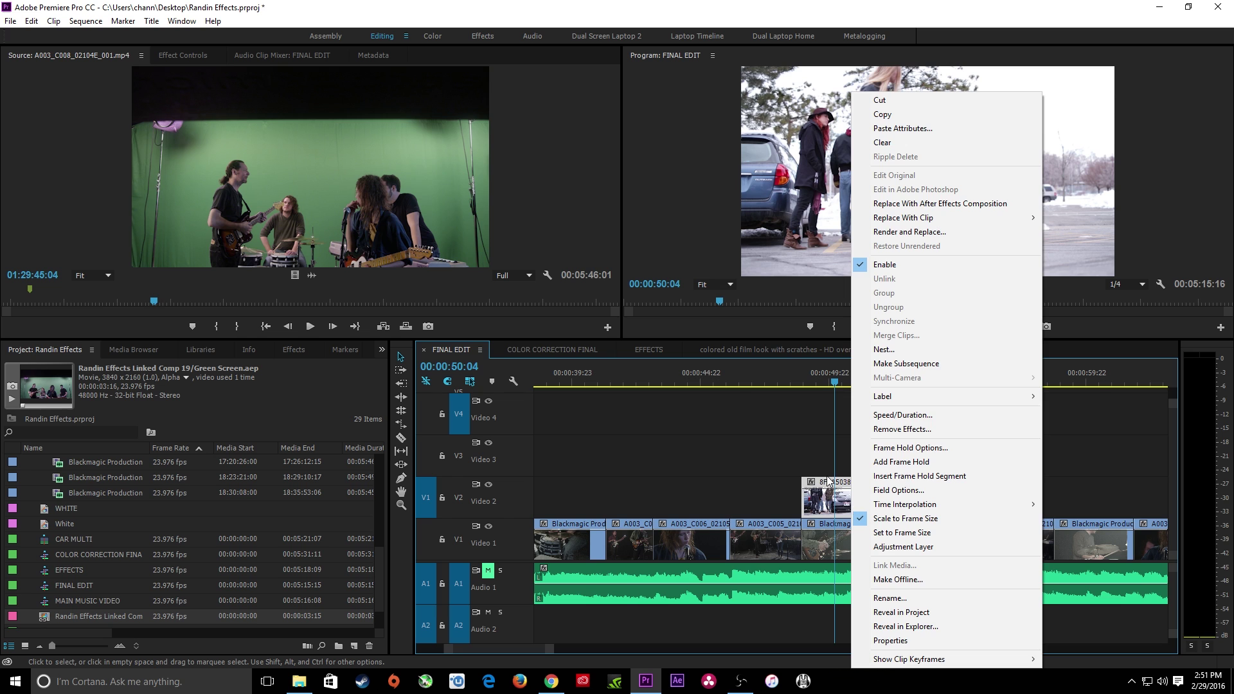
click(827, 474)
click(841, 488)
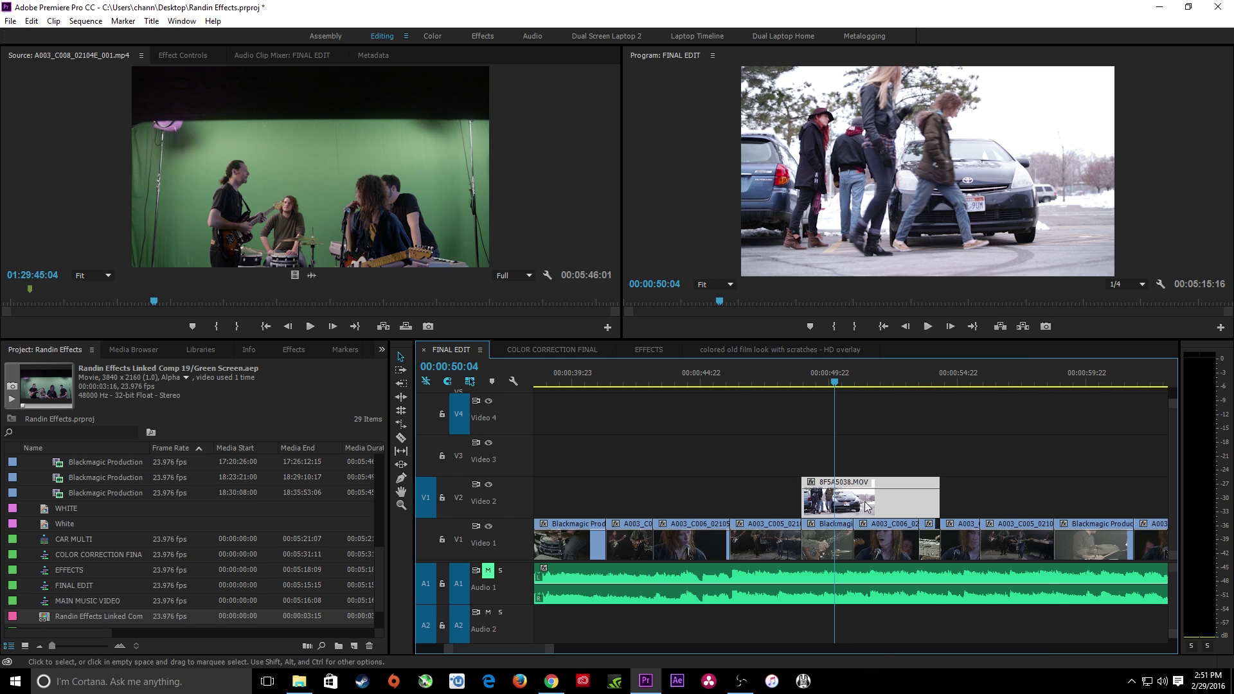
drag(852, 505, 851, 474)
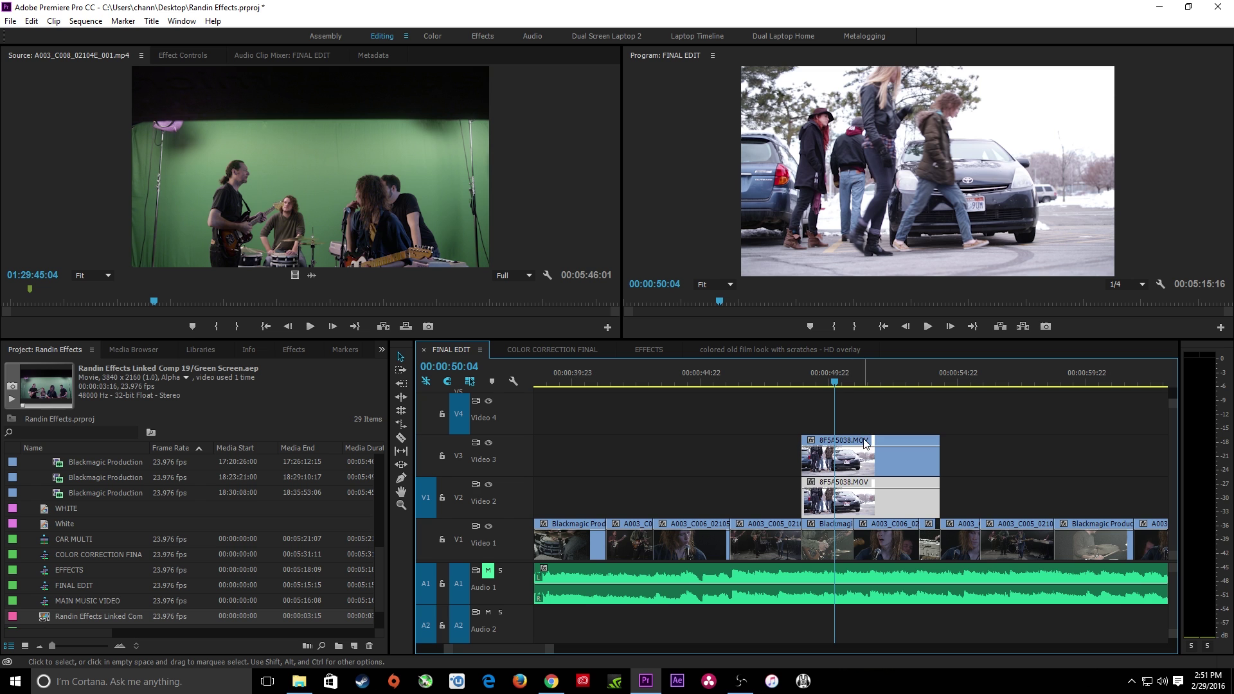
Replace the Video 3 copy of 8F5A5038.MOV with an After Effects composition.
click(854, 462)
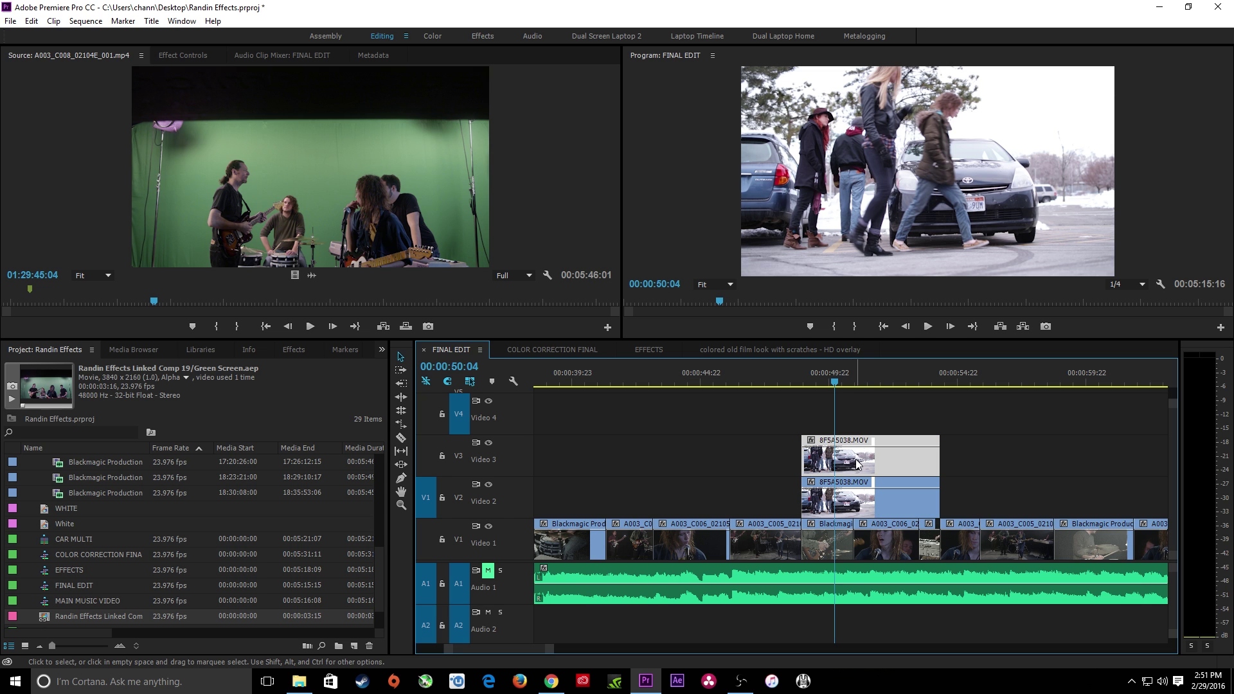
right_click(861, 462)
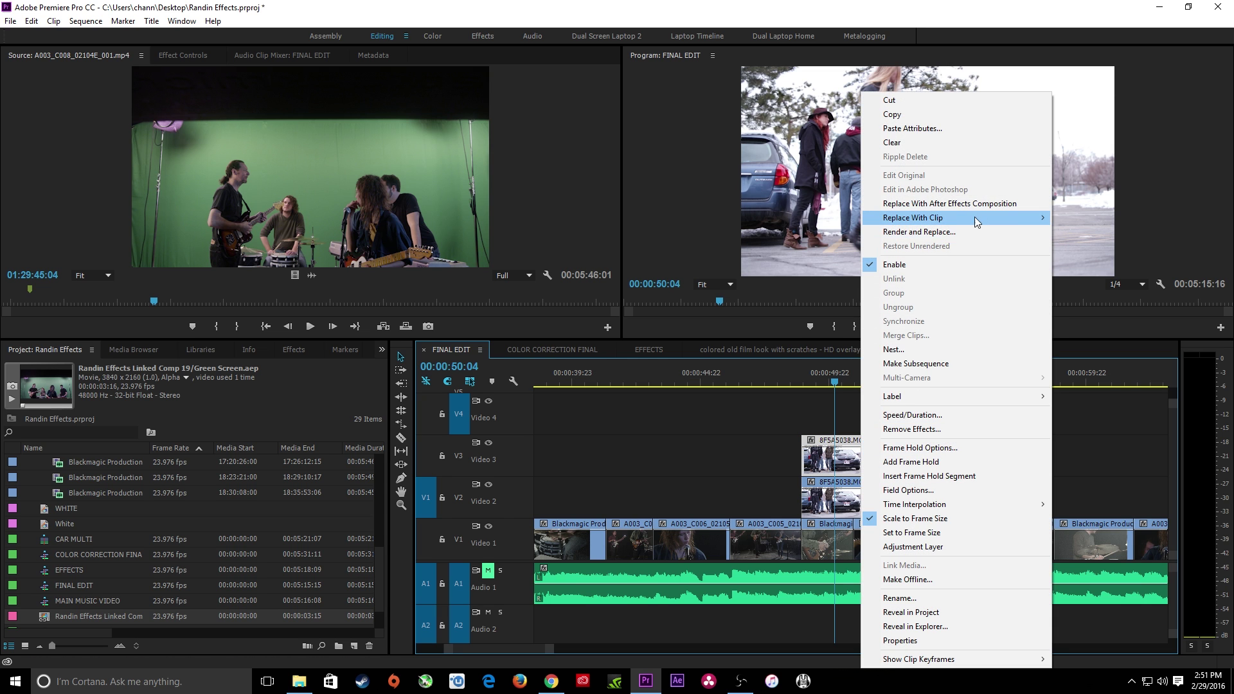
click(993, 204)
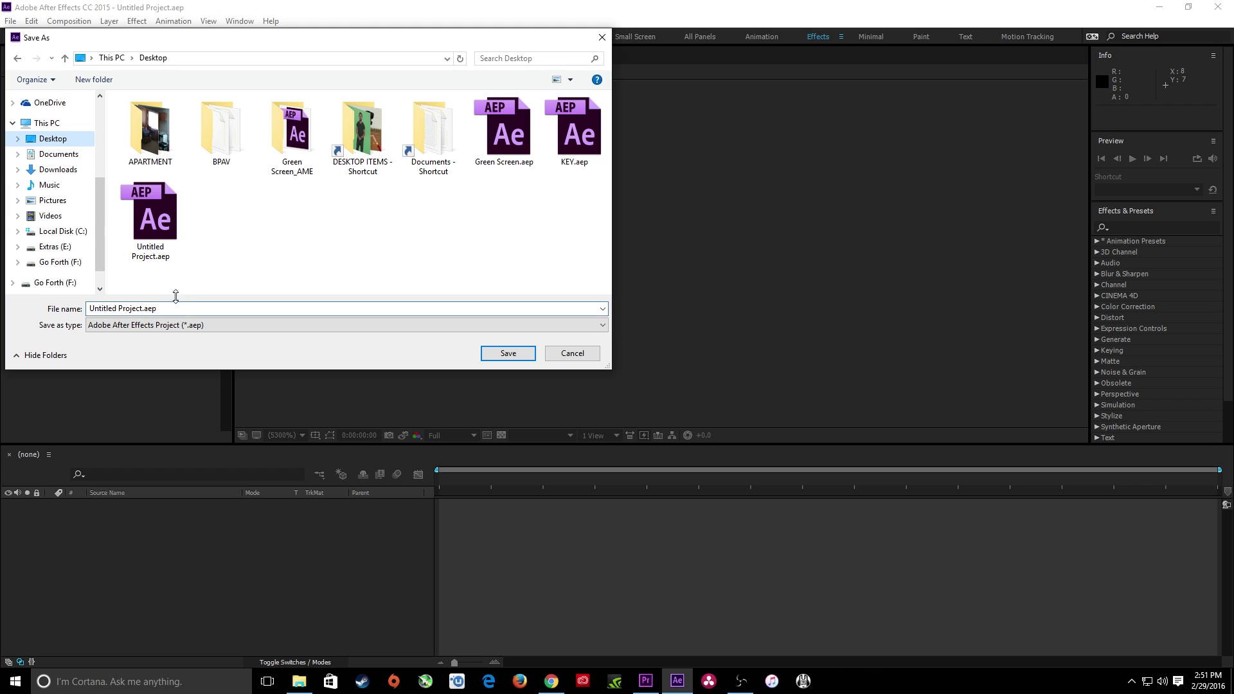
Save the new After Effects project to the Desktop as LICENSE PLATE.
click(170, 309)
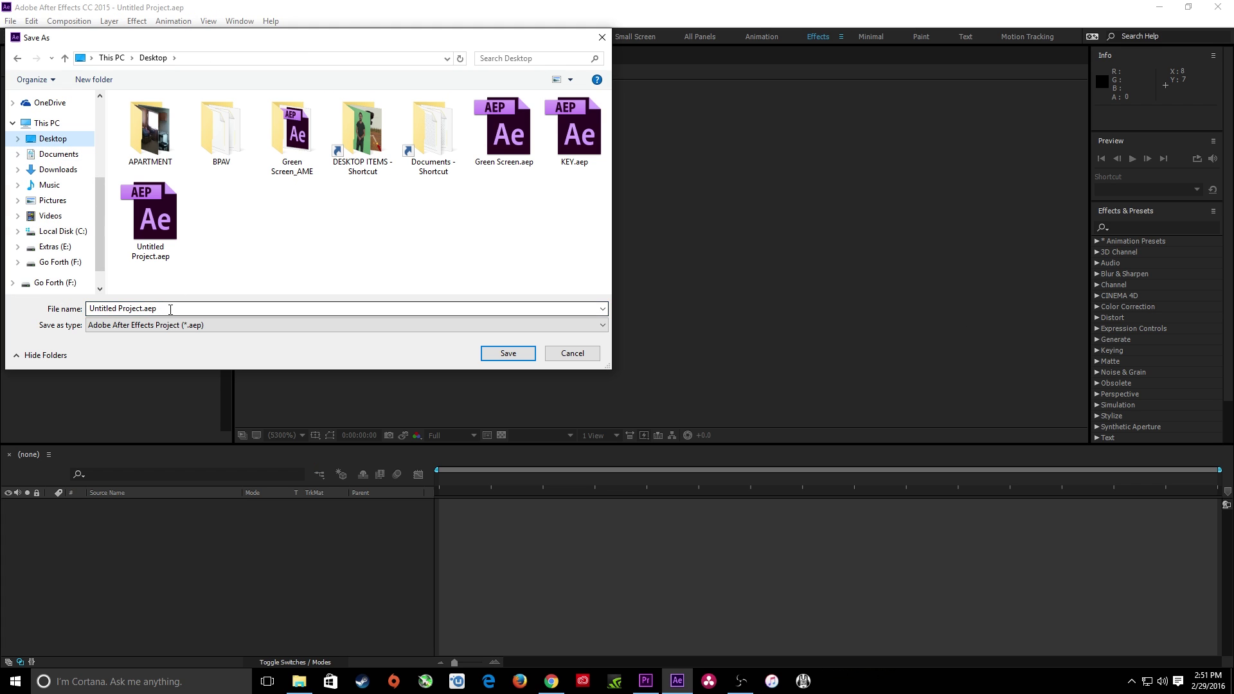
click(171, 310)
text(LICENSE PLATE)
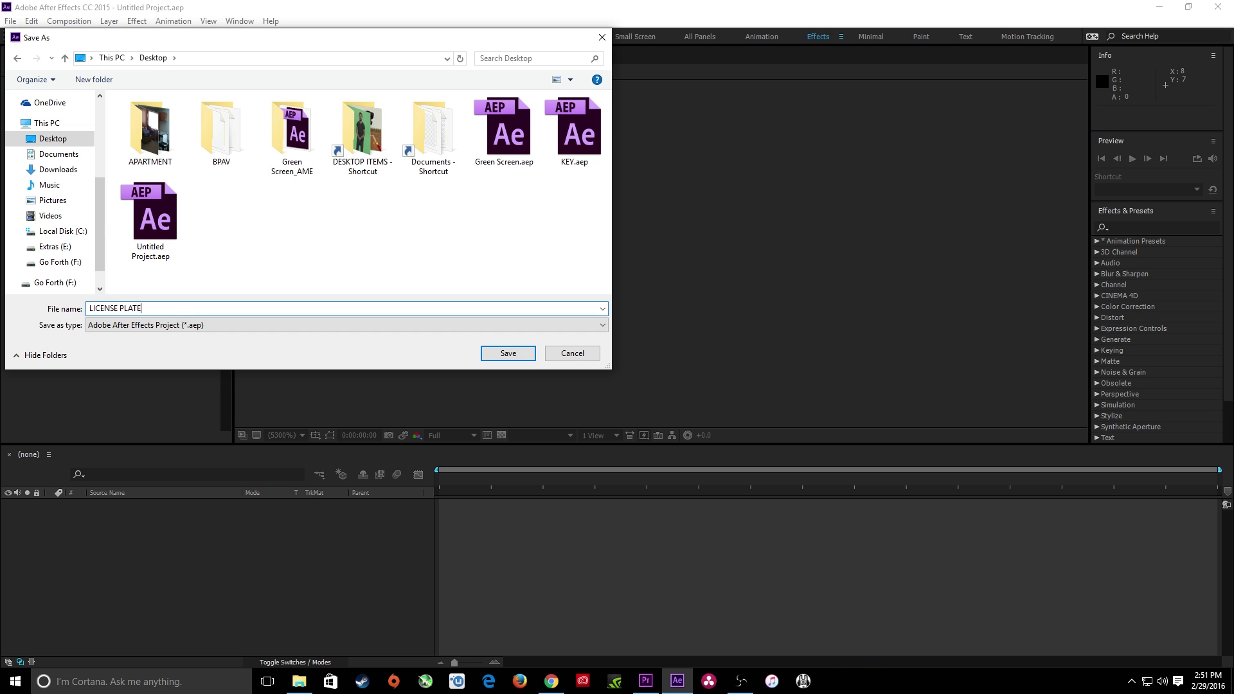
key(Return)
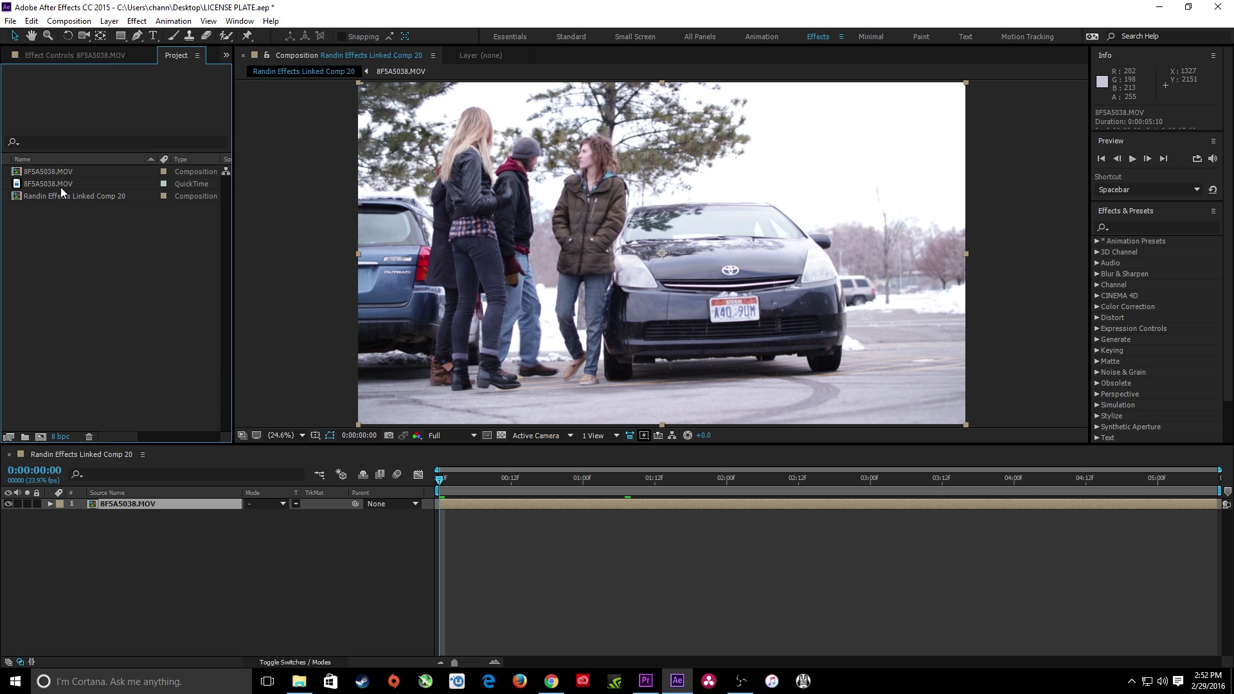
Check the imported project items and rename the Randin Effects Linked Comp 20 composition to LICENSE PLATE.
click(58, 184)
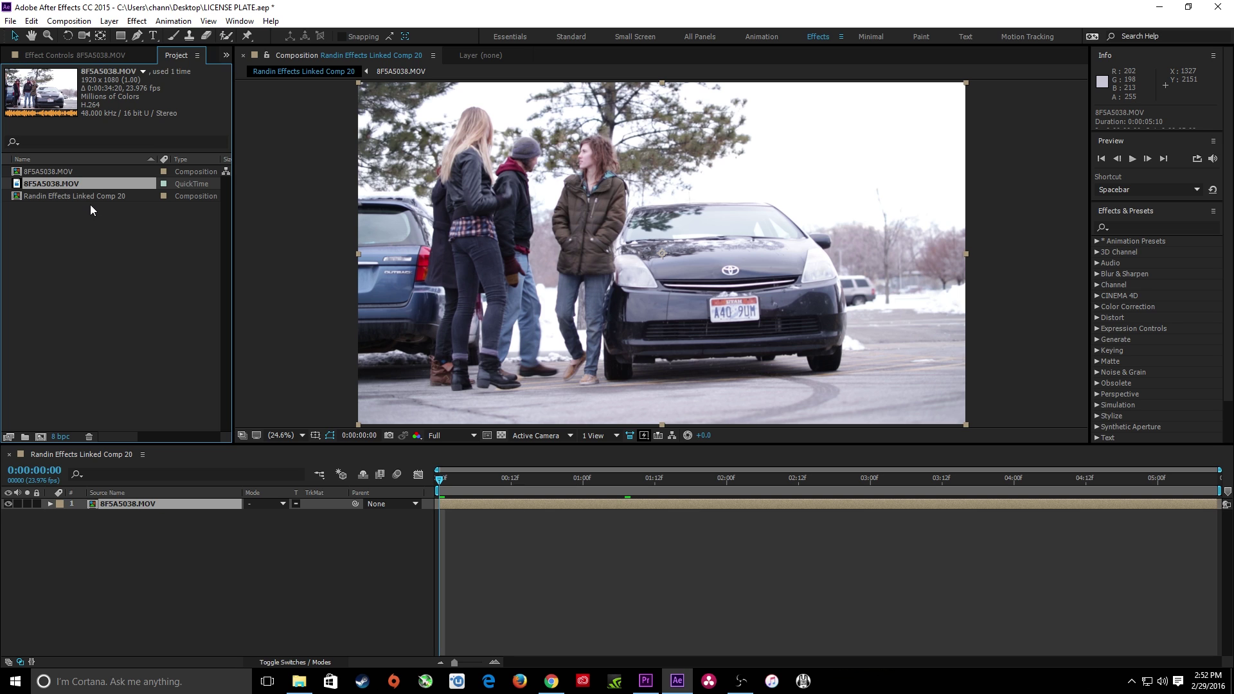
click(48, 171)
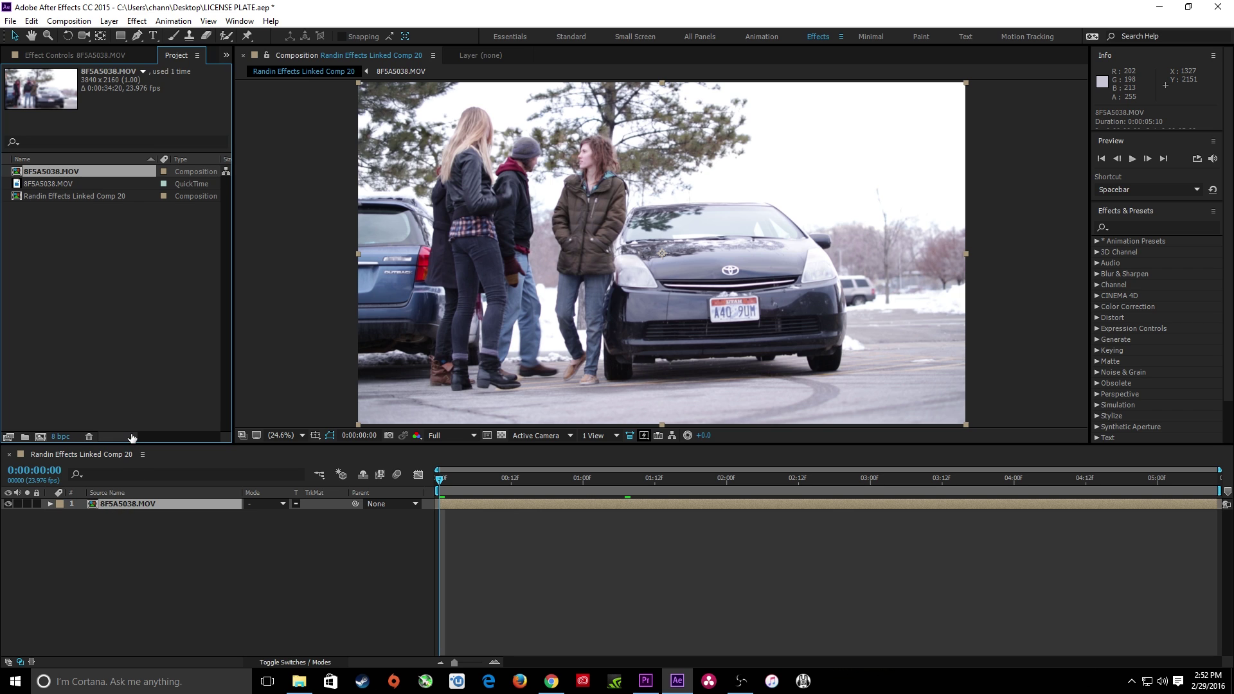
click(49, 260)
click(54, 195)
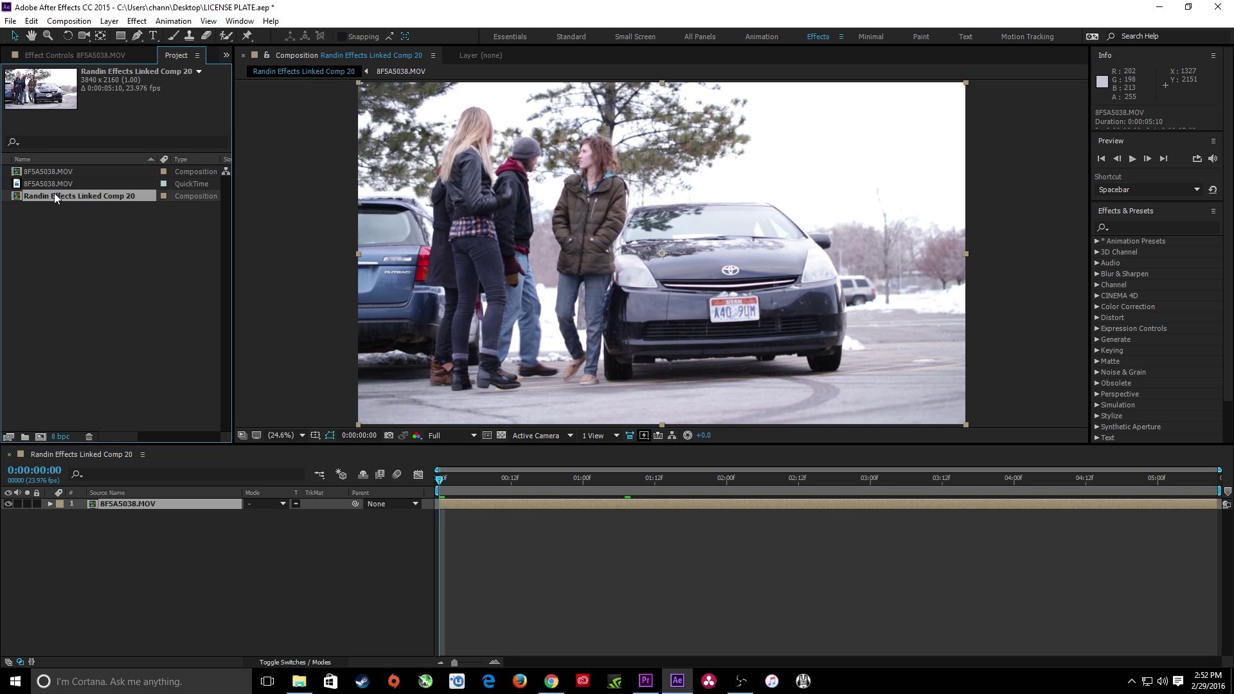
key(Return)
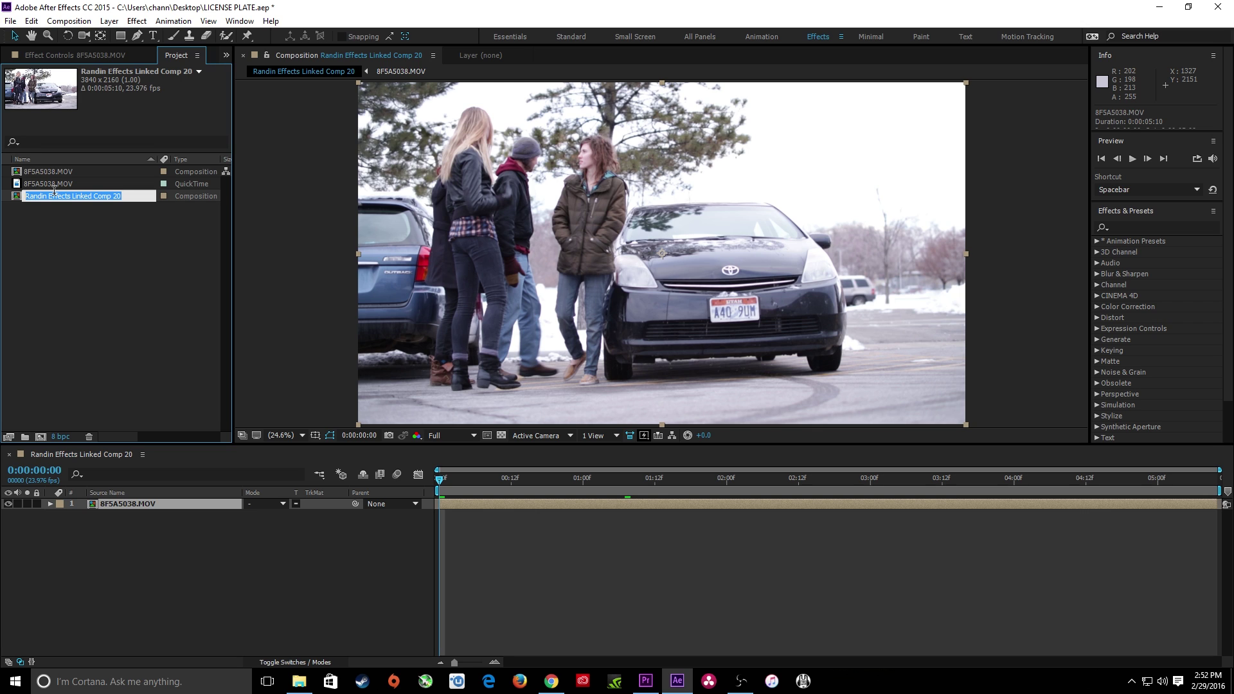
text(LICENSE PLATE)
key(Return)
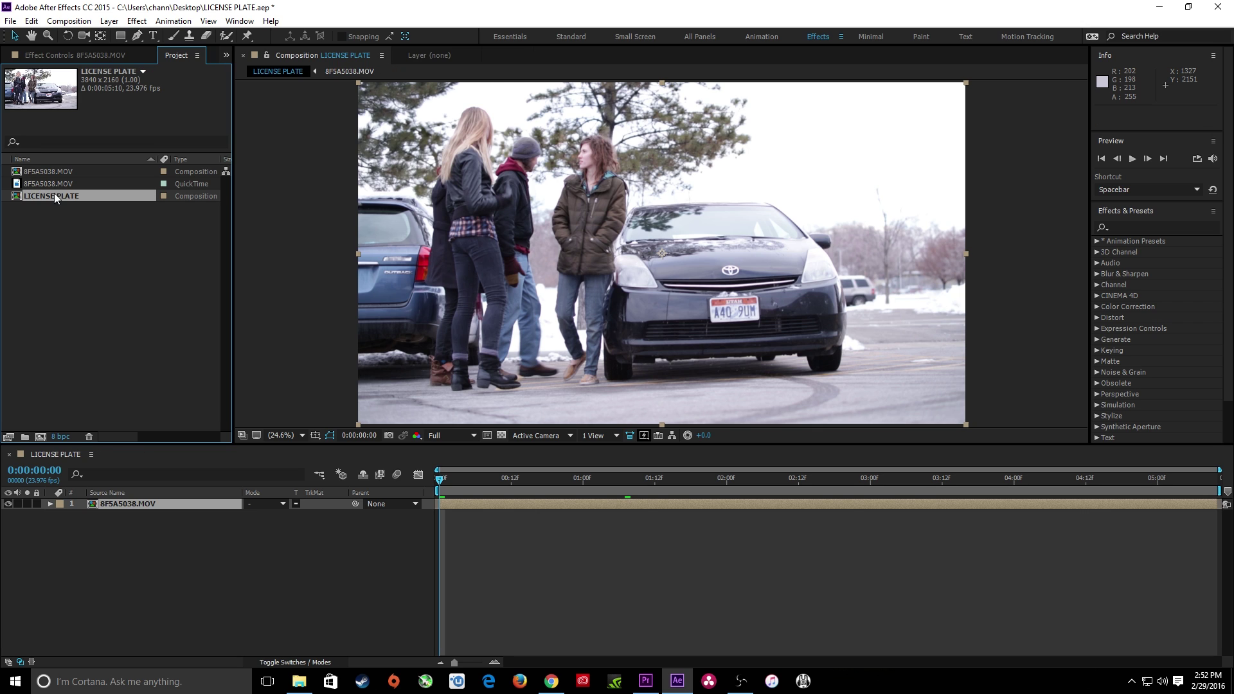
Group the 8F5A5038.MOV footage and its nested composition in a new project folder named ASSETS.
click(56, 181)
shift+click(49, 170)
drag(48, 168, 25, 436)
text(ASSETS)
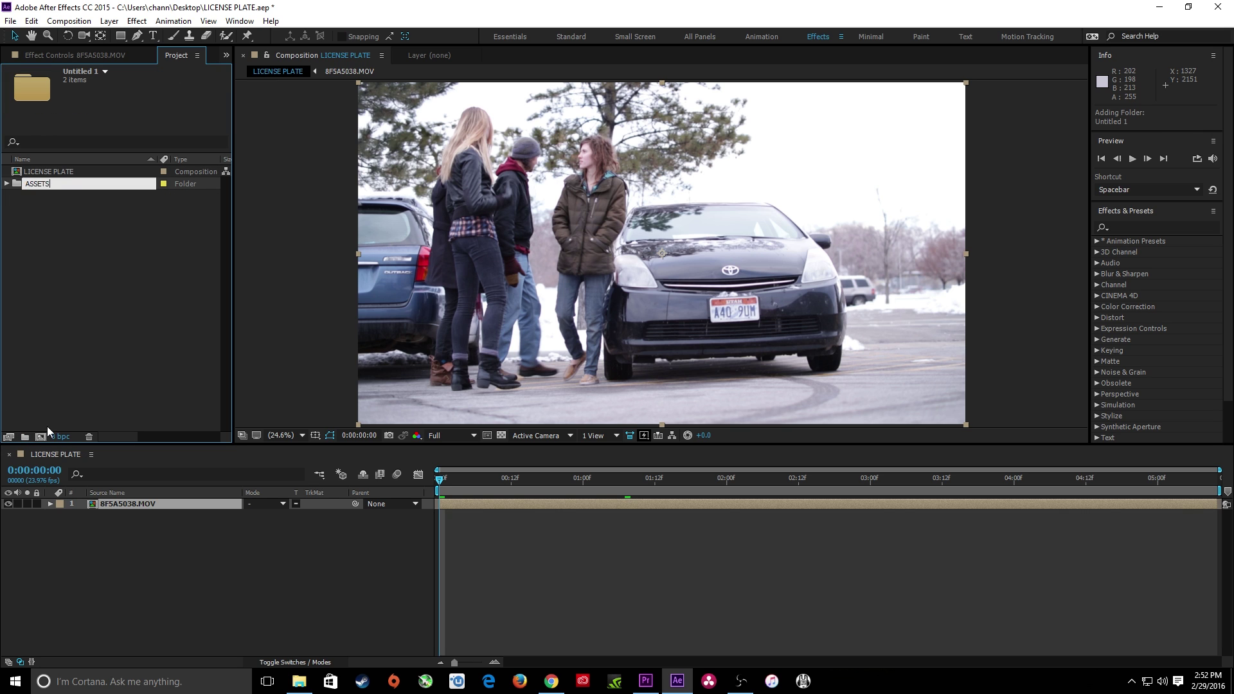
key(Return)
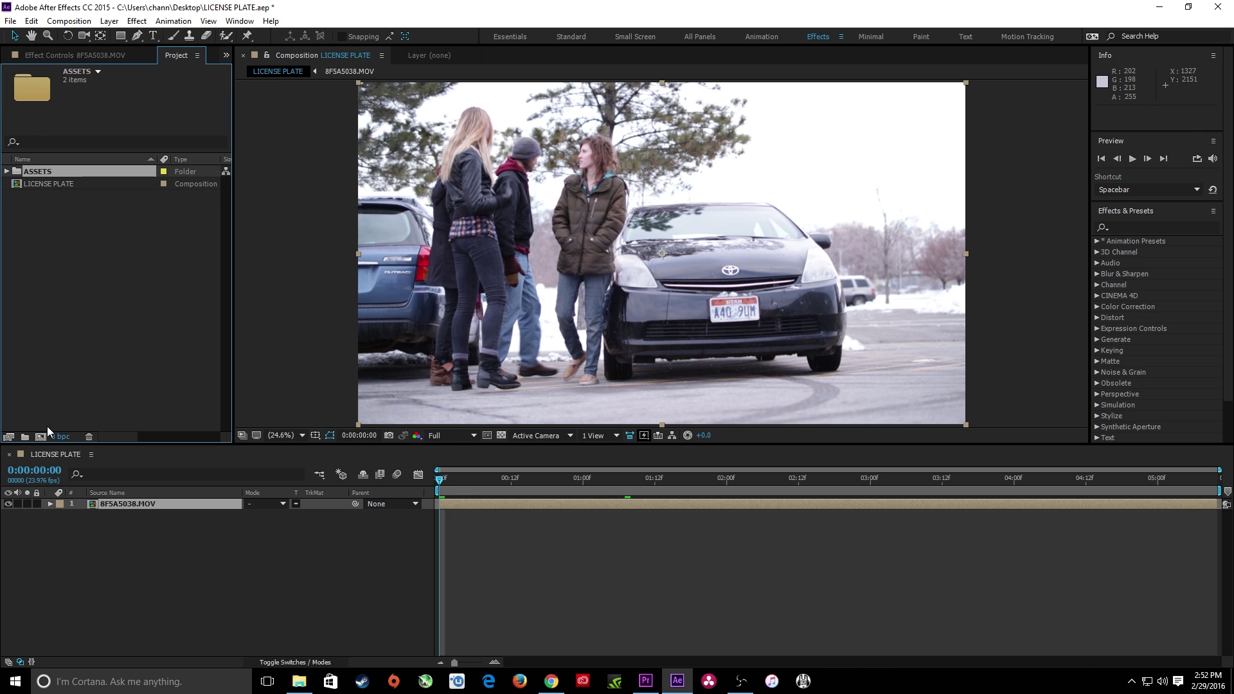
Turn off Collapse Transformations for the 8F5A5038.MOV layer in the LICENSE PLATE composition.
click(47, 186)
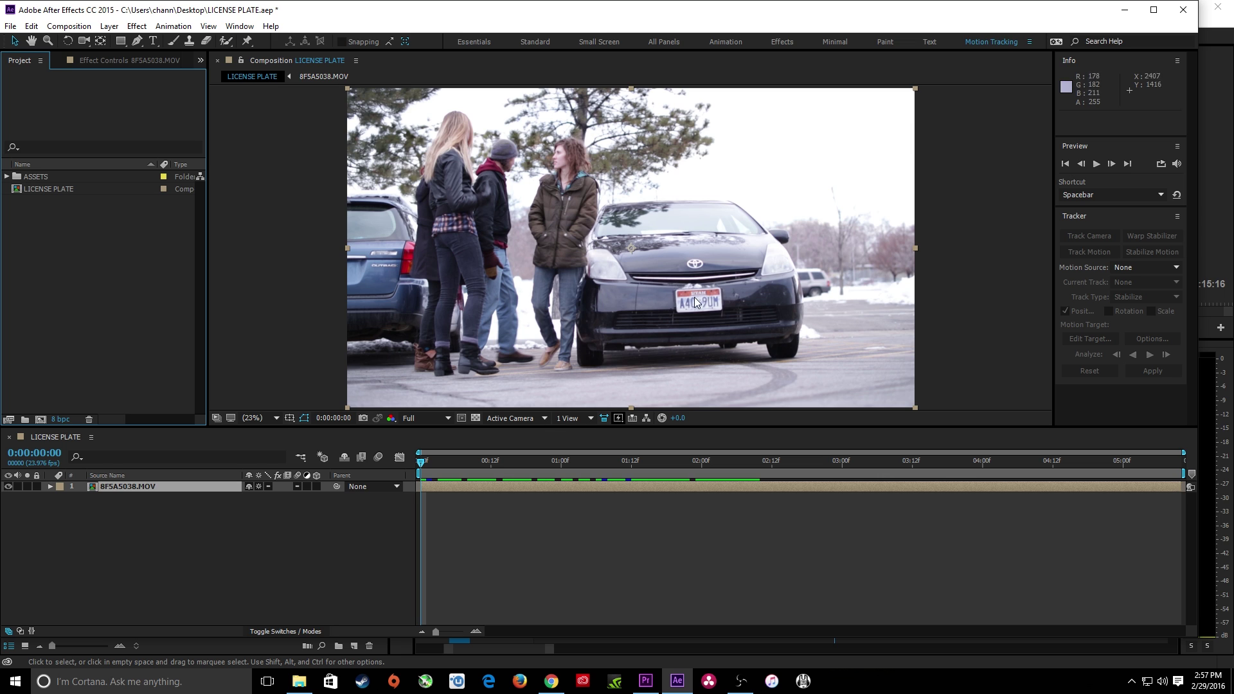
click(133, 508)
click(137, 489)
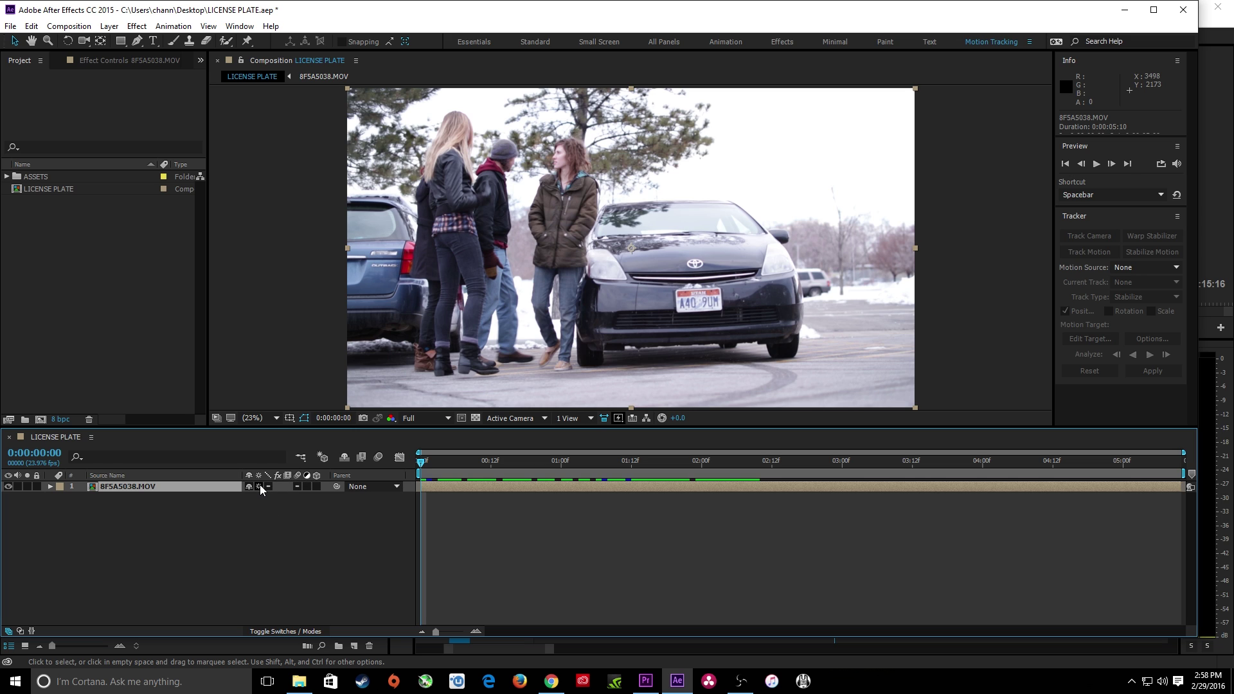
click(270, 631)
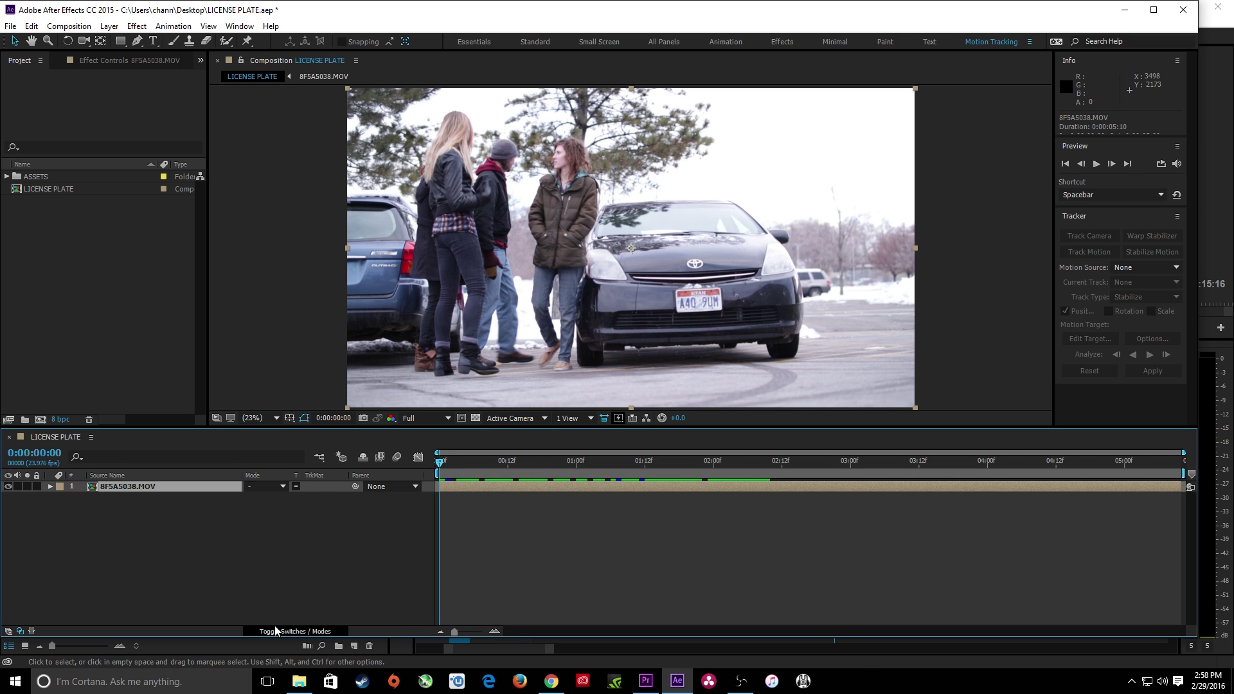
click(270, 631)
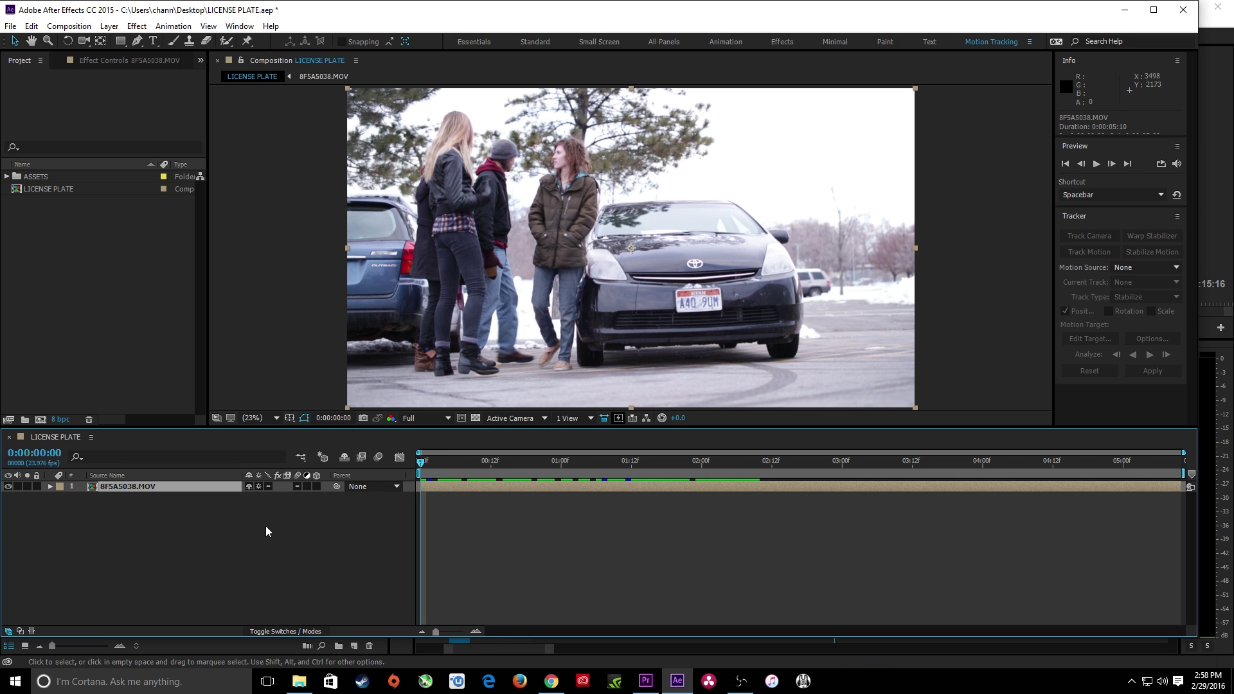
click(260, 487)
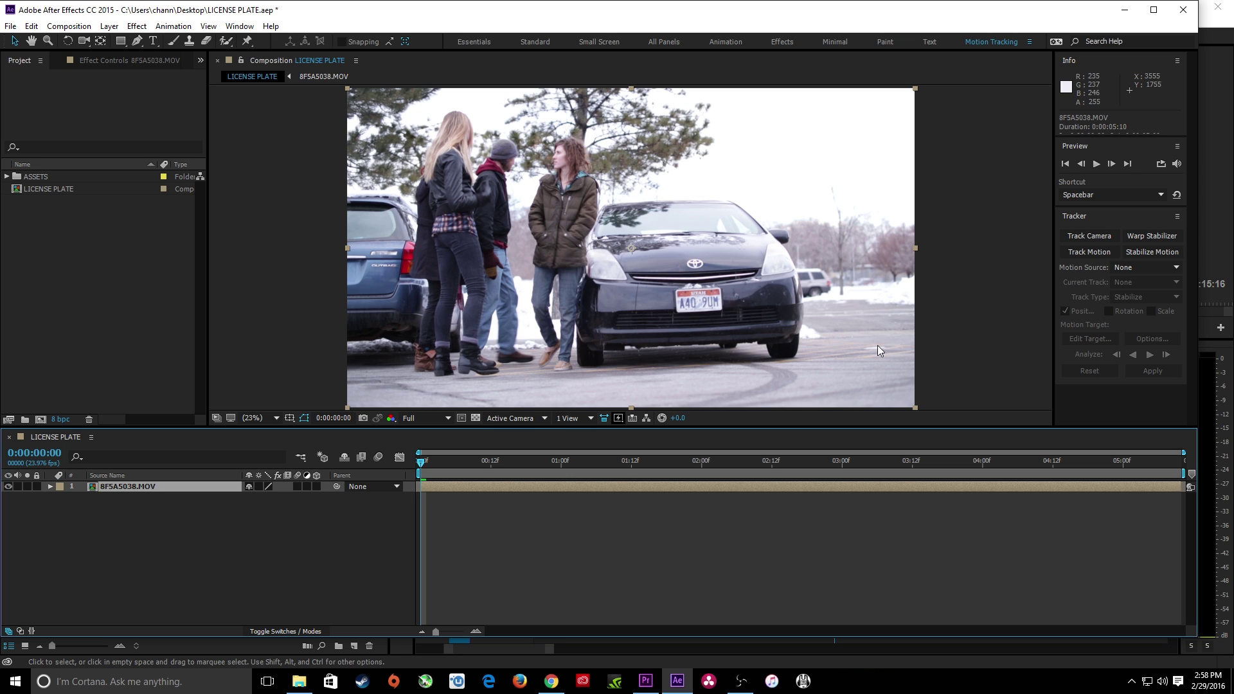
Run Track Camera on the 8F5A5038.MOV layer and display the 3D Camera Tracker's solved track points.
click(1098, 238)
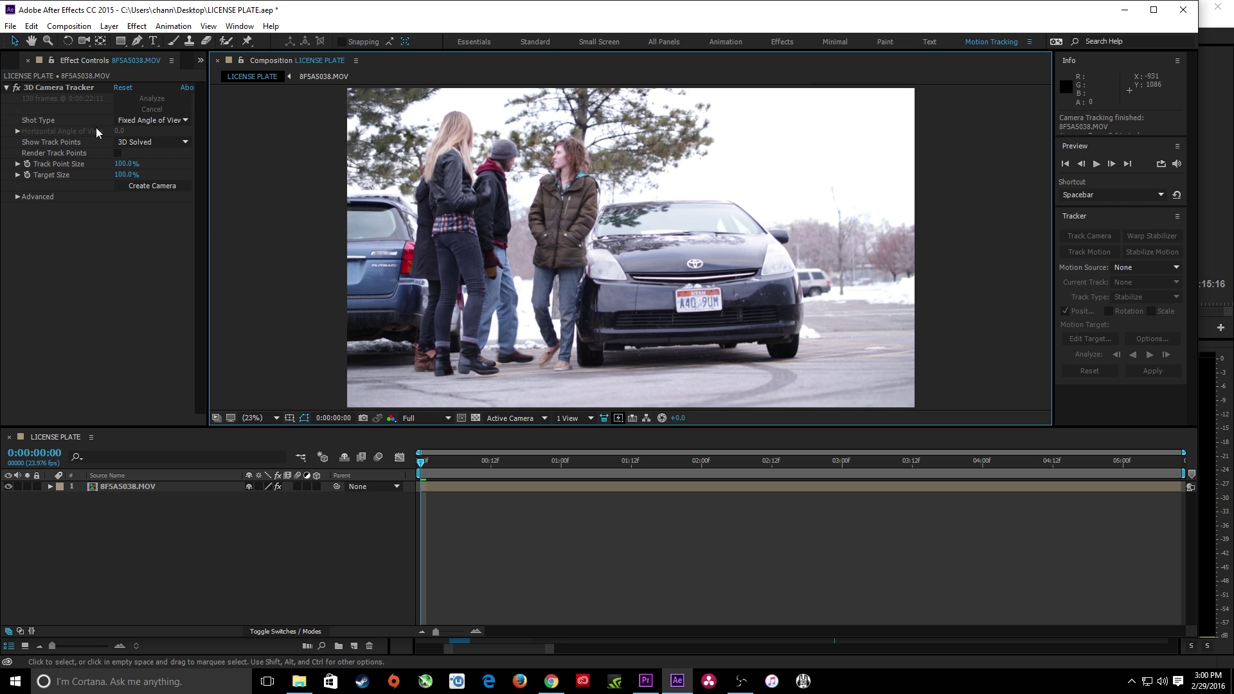
click(73, 86)
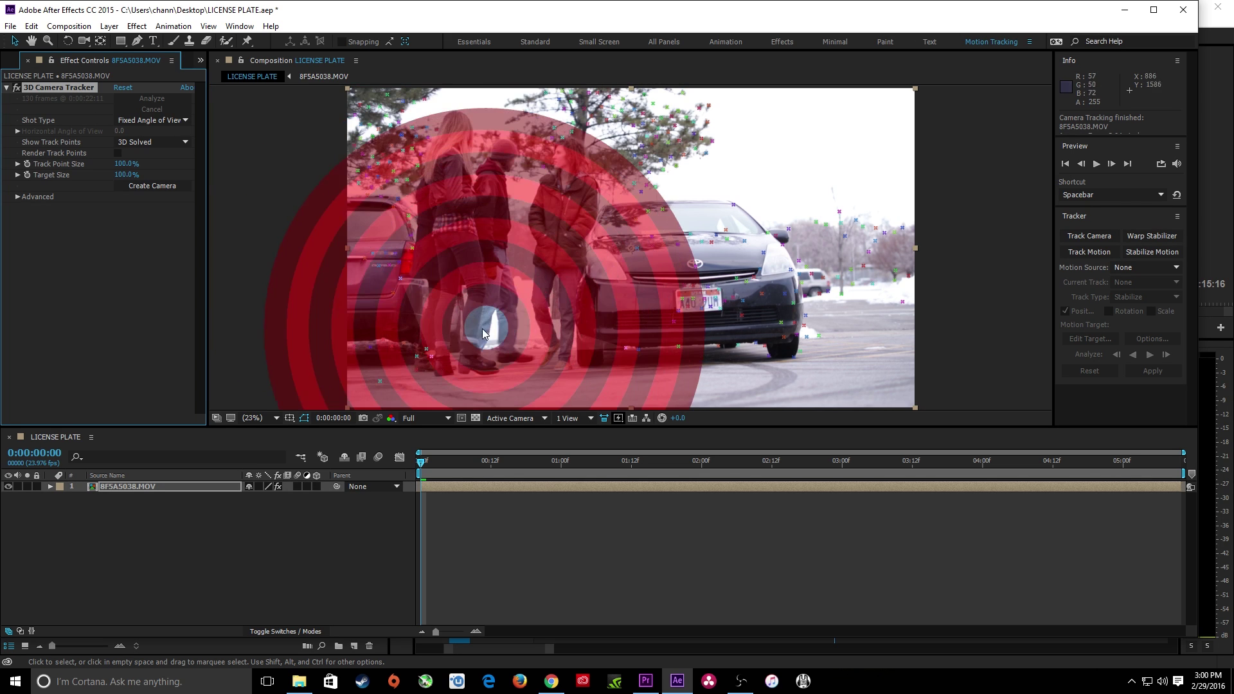
Reduce the 3D Camera Tracker's Target Size to 31% and inspect the track points around the license plate.
scroll(514, 328, up, 5)
scroll(723, 299, down, 4)
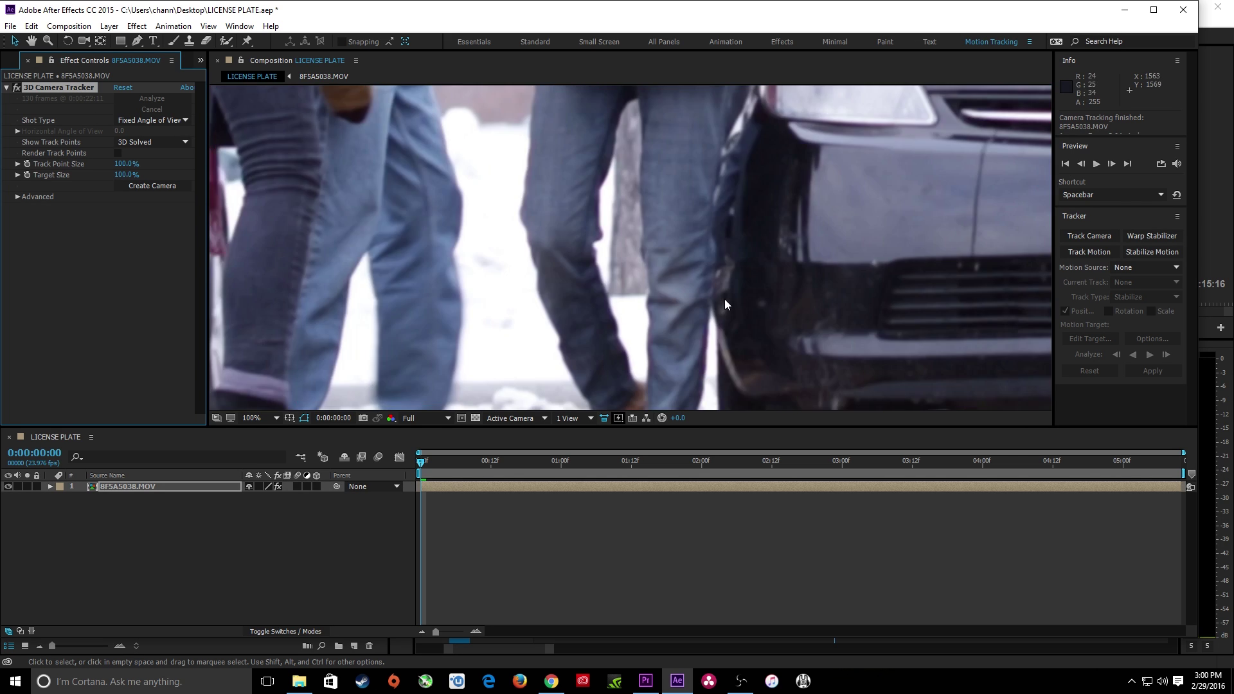
key(v)
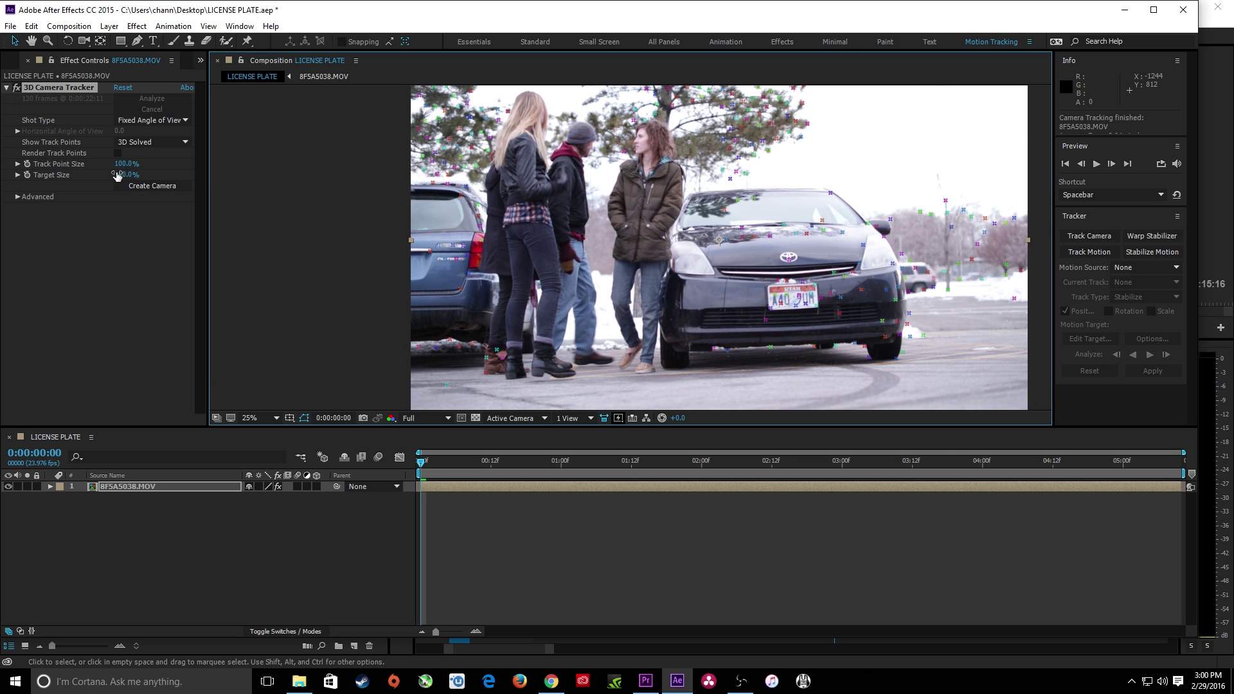
drag(122, 174, 78, 175)
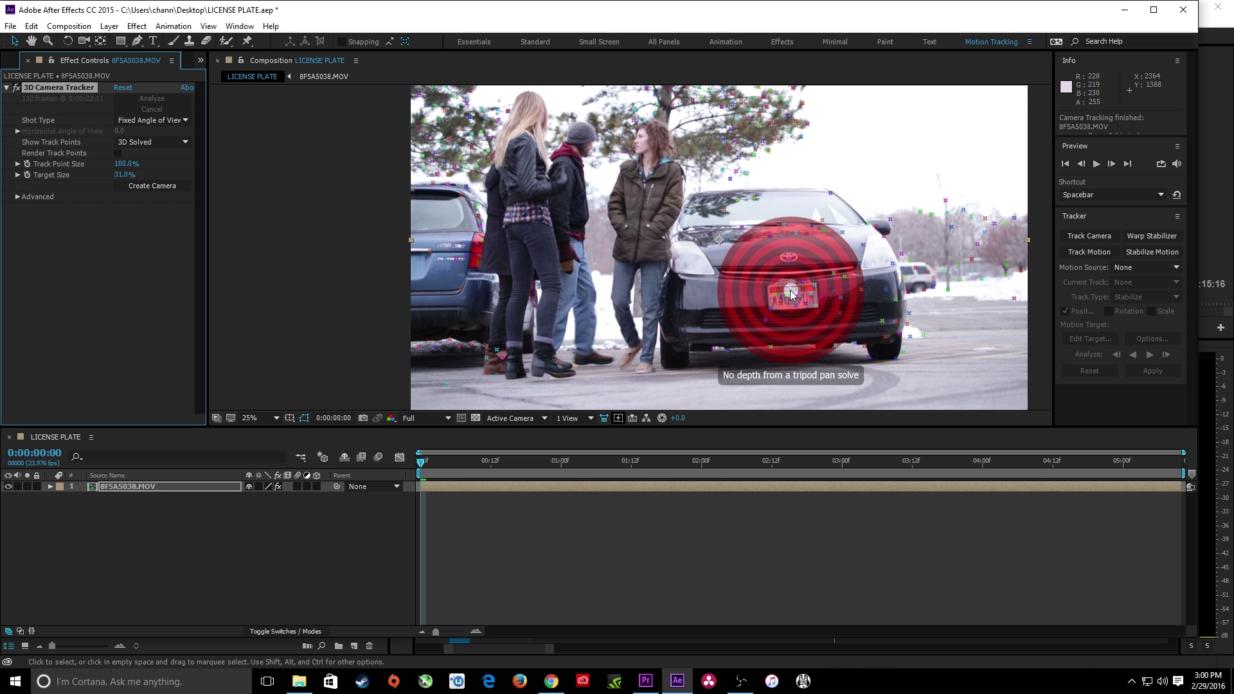
scroll(804, 303, up, 4)
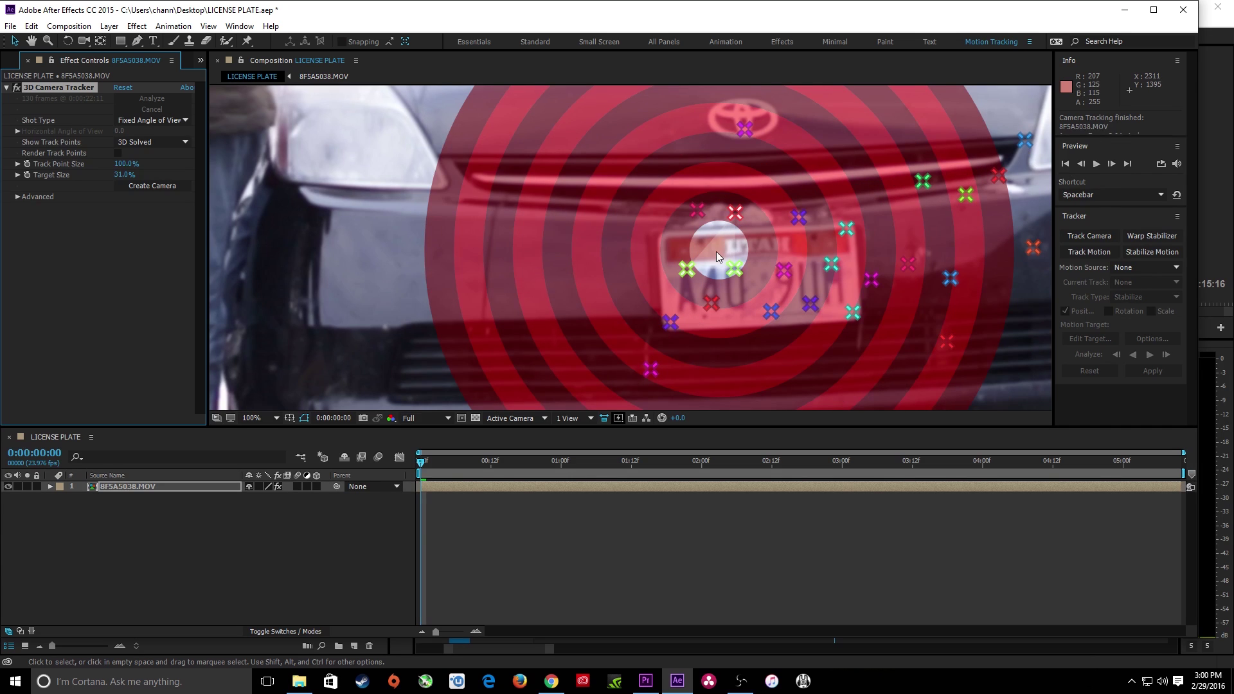
Create a solid and camera from the three track points on the left half of the license plate.
mouse_move(707, 249)
mouse_down()
mouse_move(680, 269)
mouse_move(688, 306)
mouse_move(730, 315)
mouse_move(766, 272)
mouse_up()
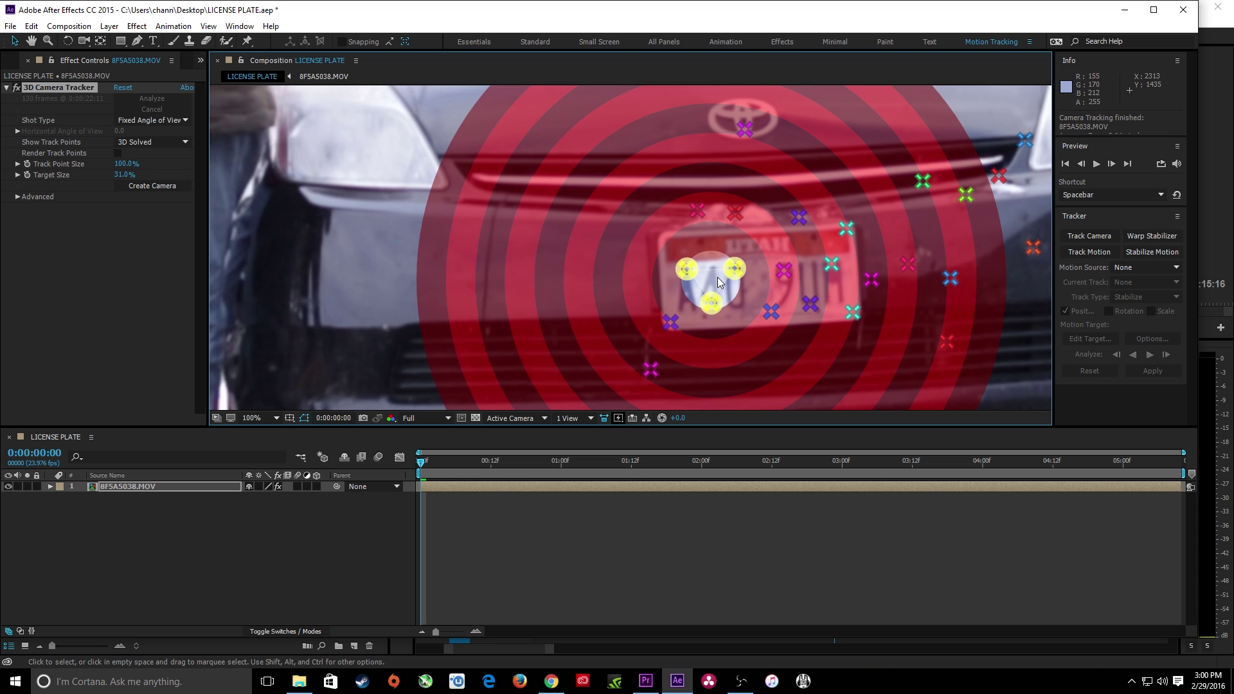
scroll(717, 277, down, 4)
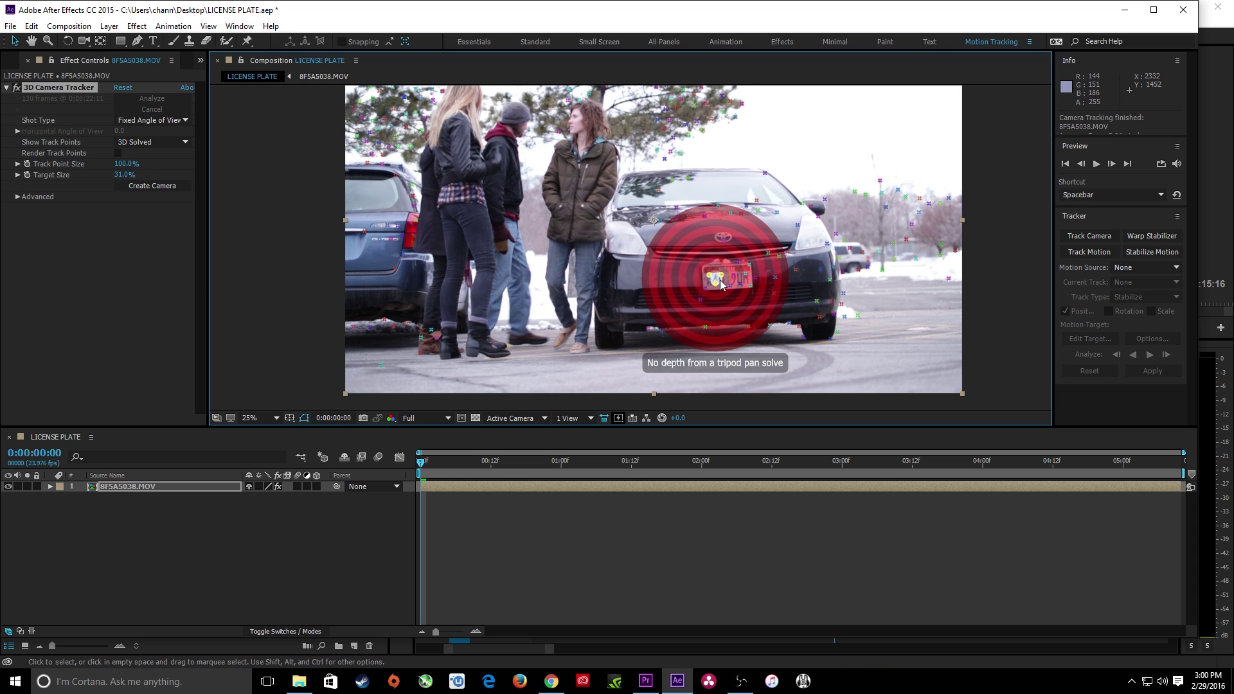
right_click(720, 279)
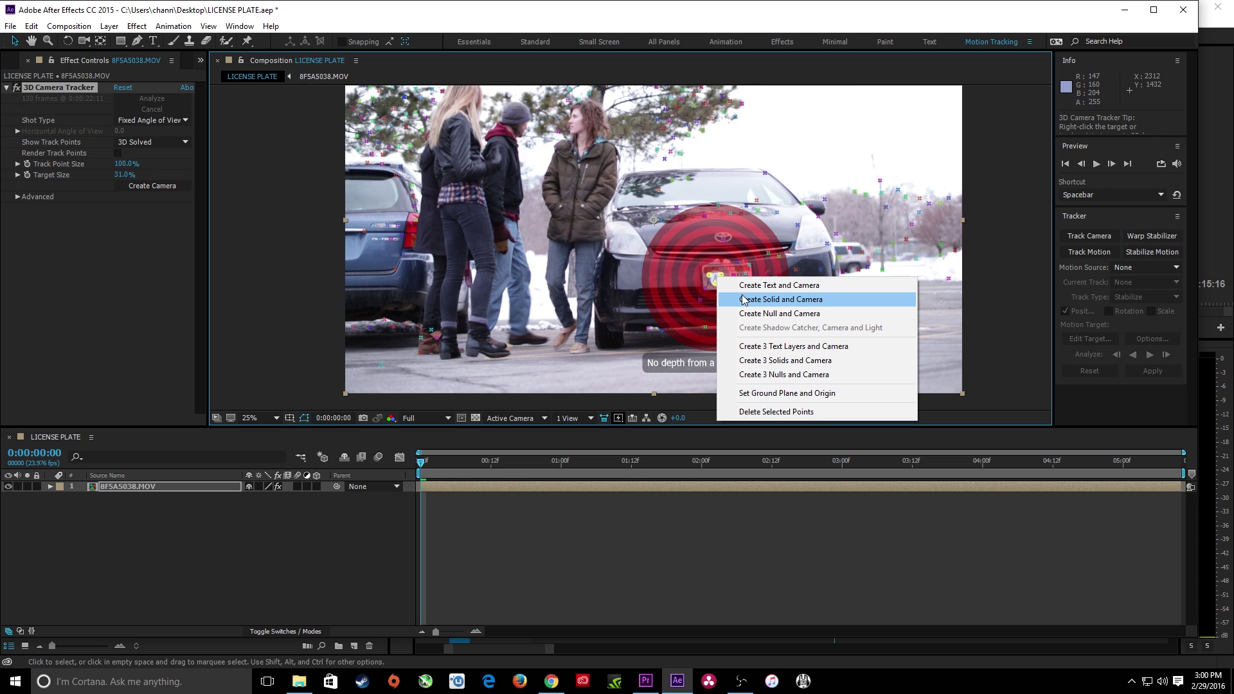
click(743, 300)
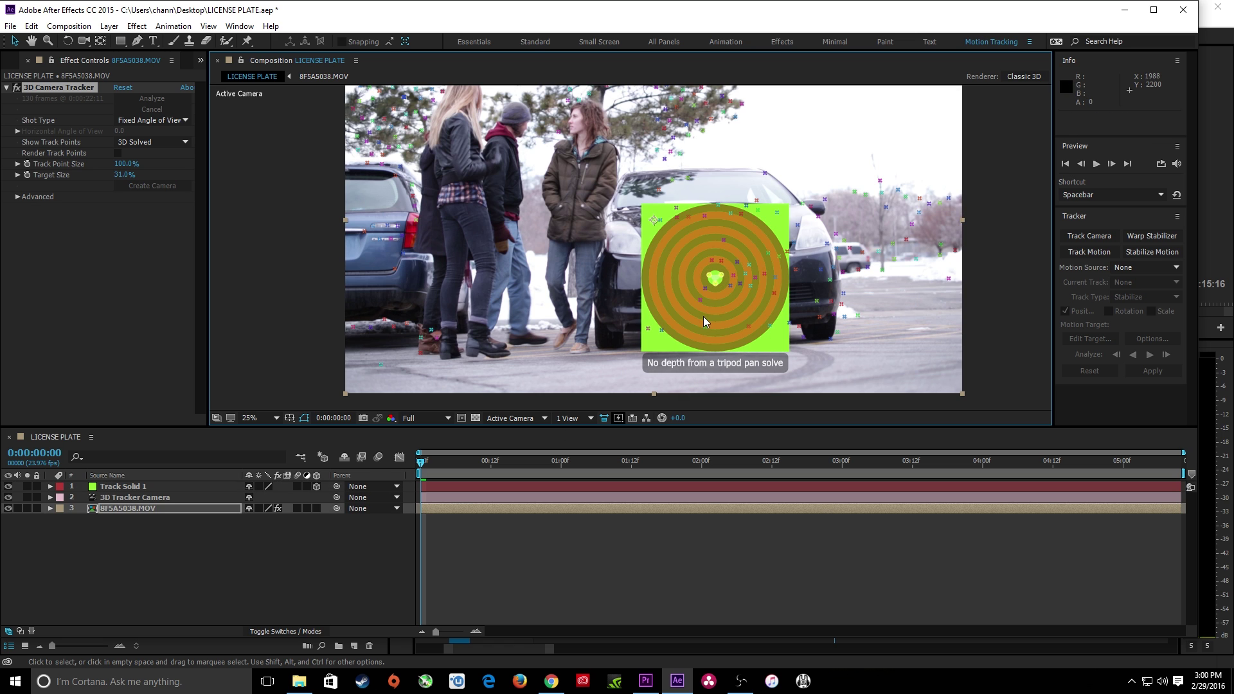
Scale the Track Solid 1 layer down uniformly to 46%.
click(137, 489)
click(155, 499)
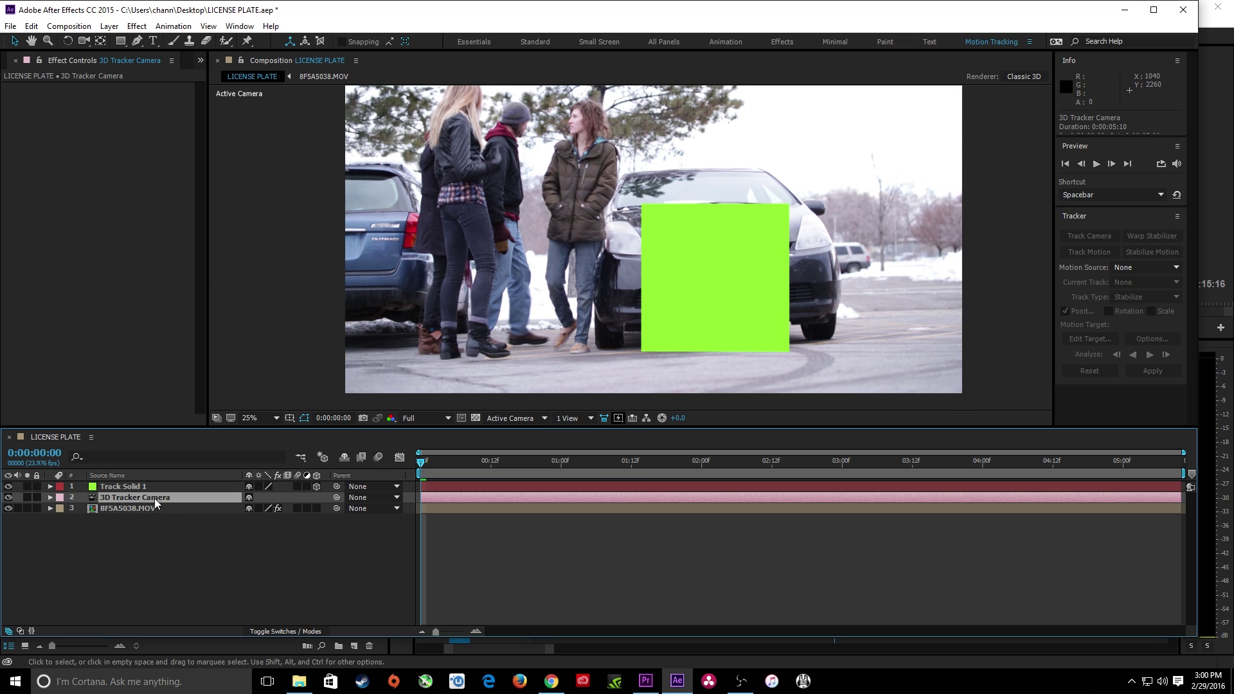
click(142, 489)
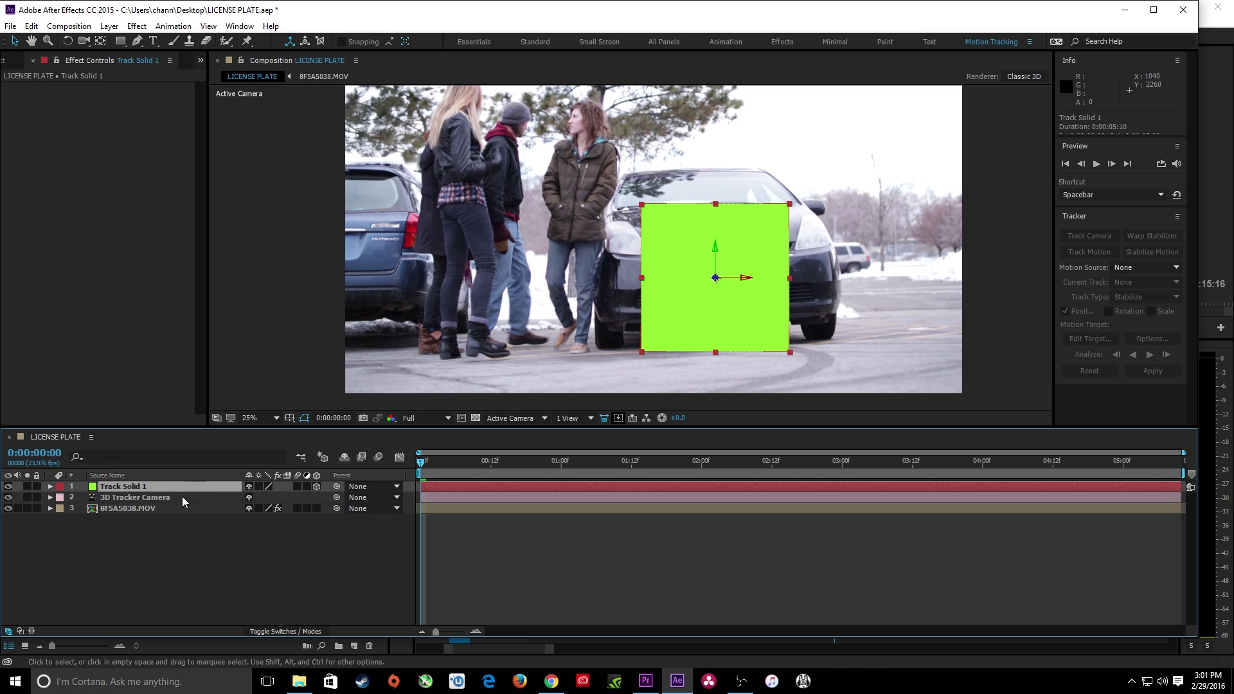
key(s)
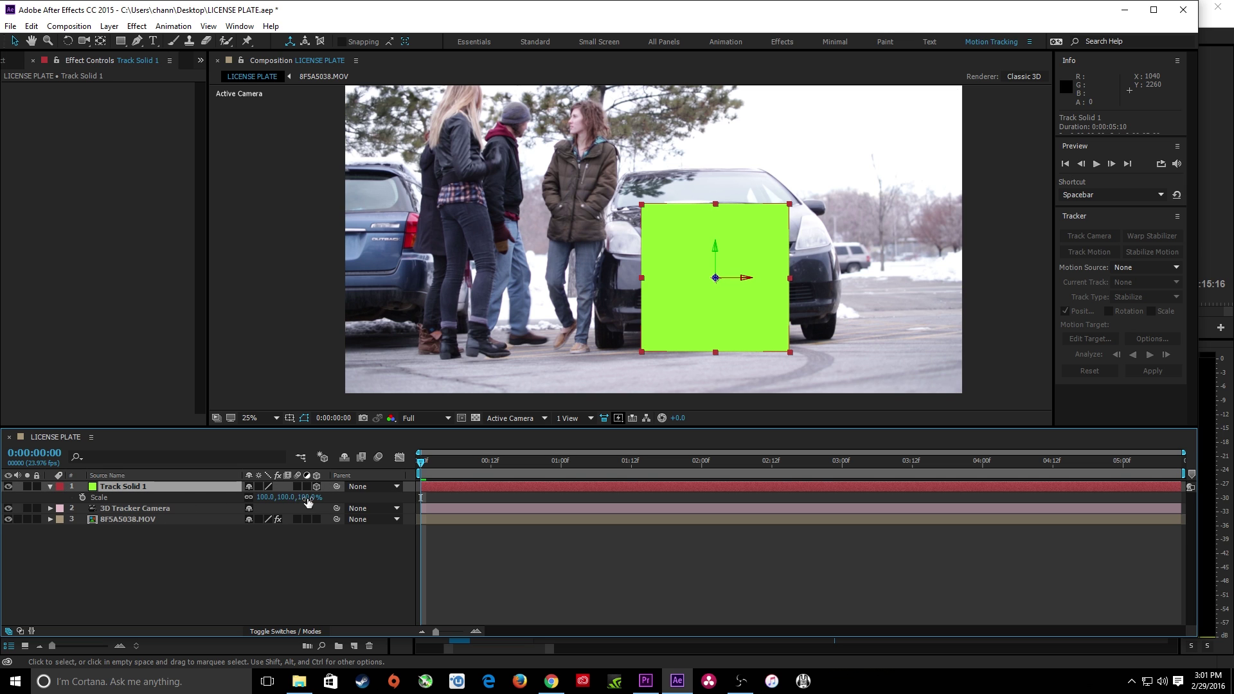
drag(308, 498, 267, 497)
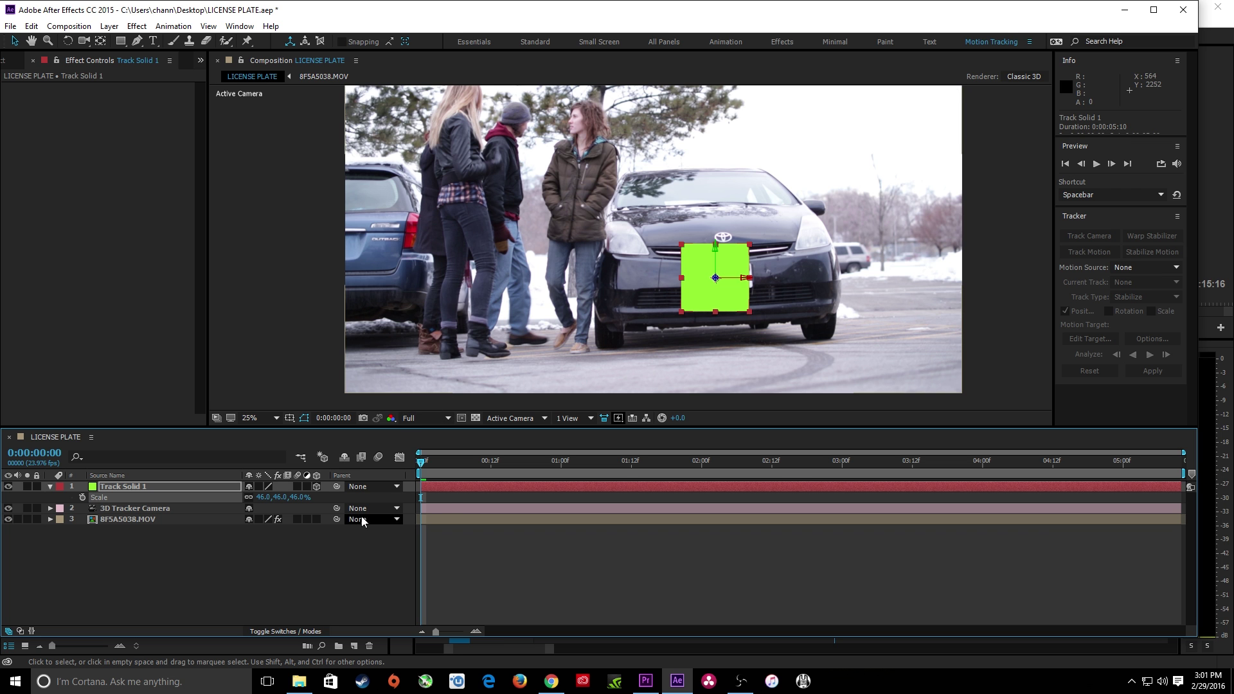
Play back the LICENSE PLATE composition to check how the green solid follows the car.
key(space)
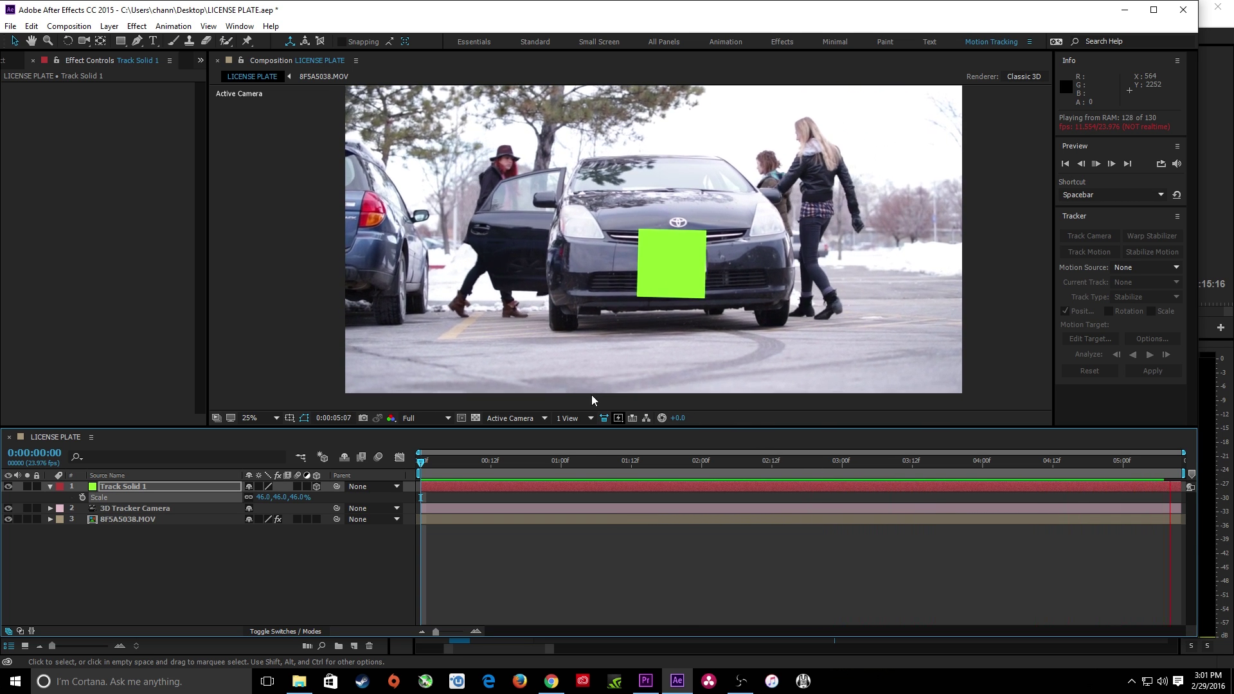
key(space)
click(205, 571)
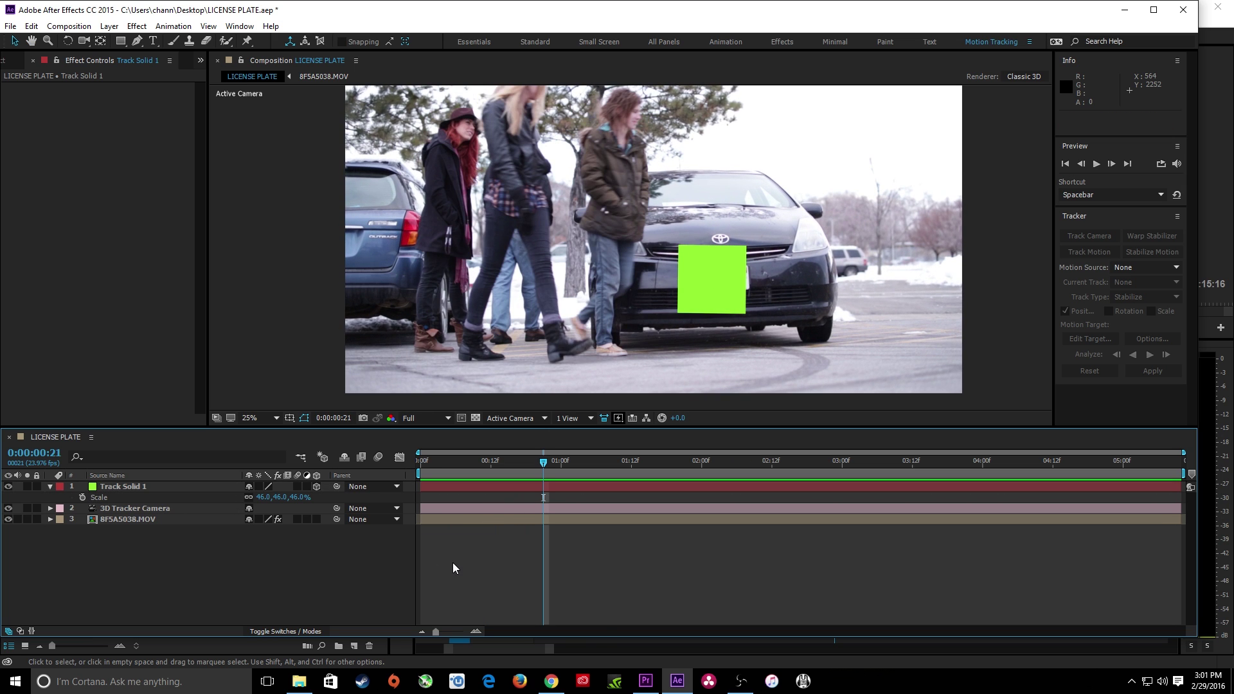
In Premiere Pro, trim the start of the LICENSE PLATE linked comp on Video 3 to uncover the original footage and park the playhead at 00:00:49:05.
click(645, 681)
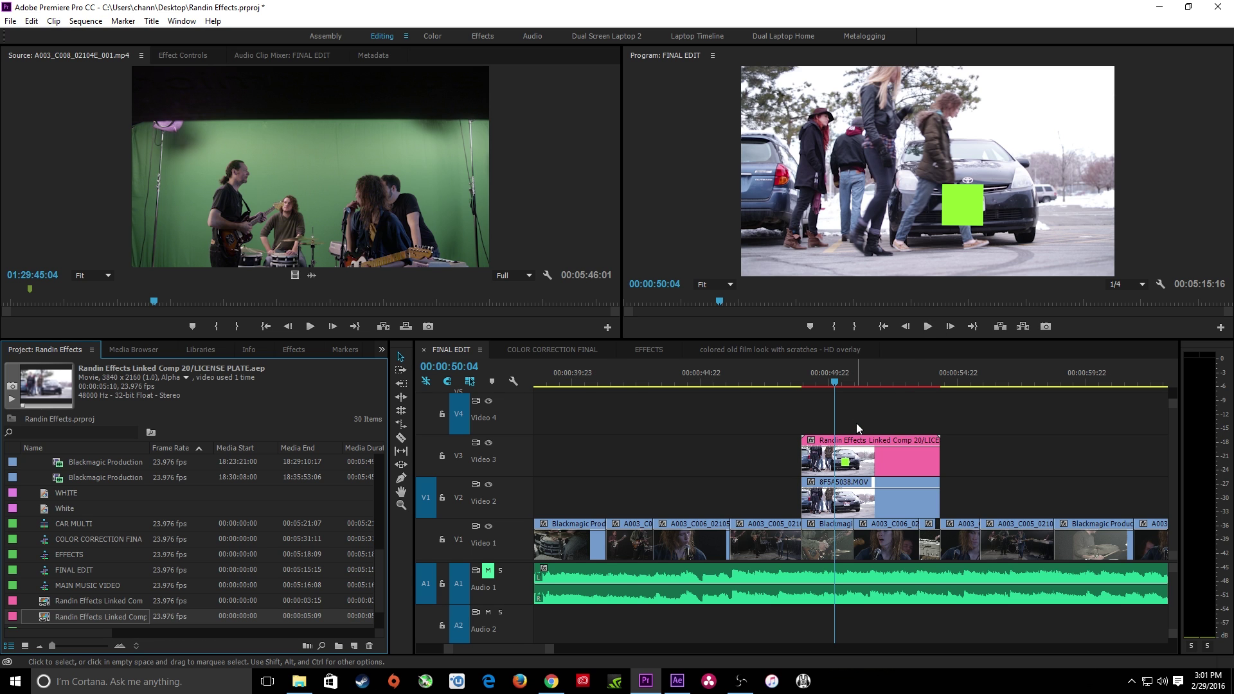
click(837, 383)
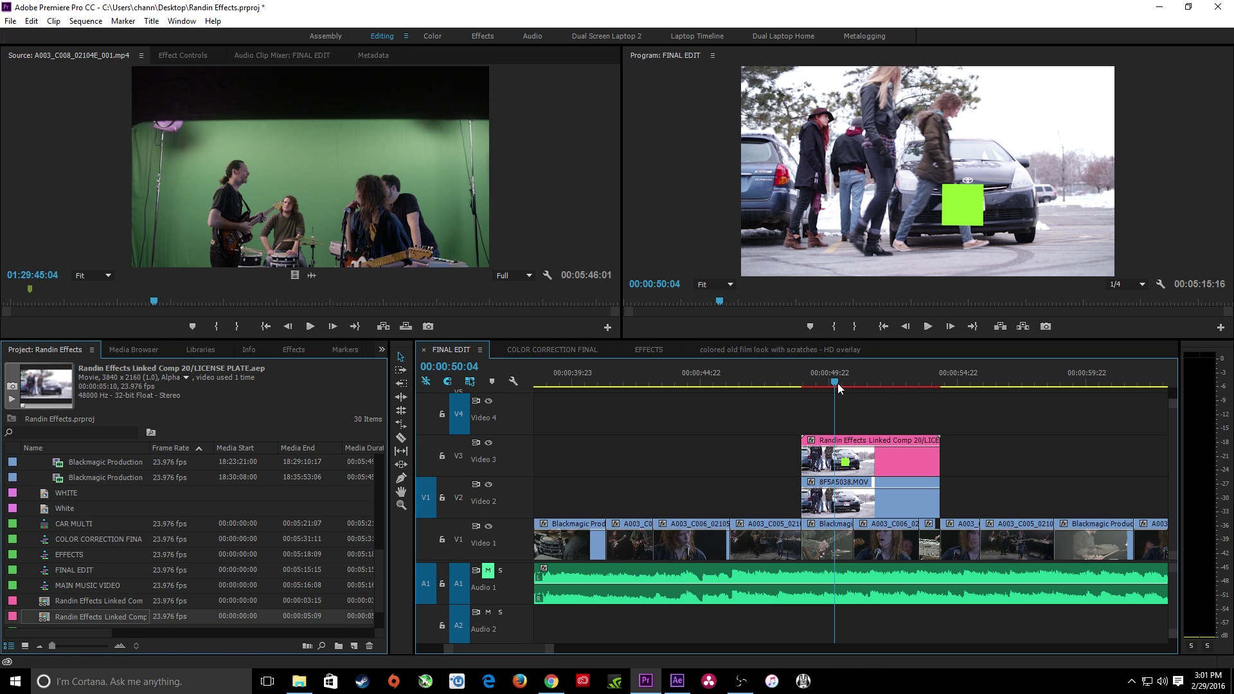
key(=)
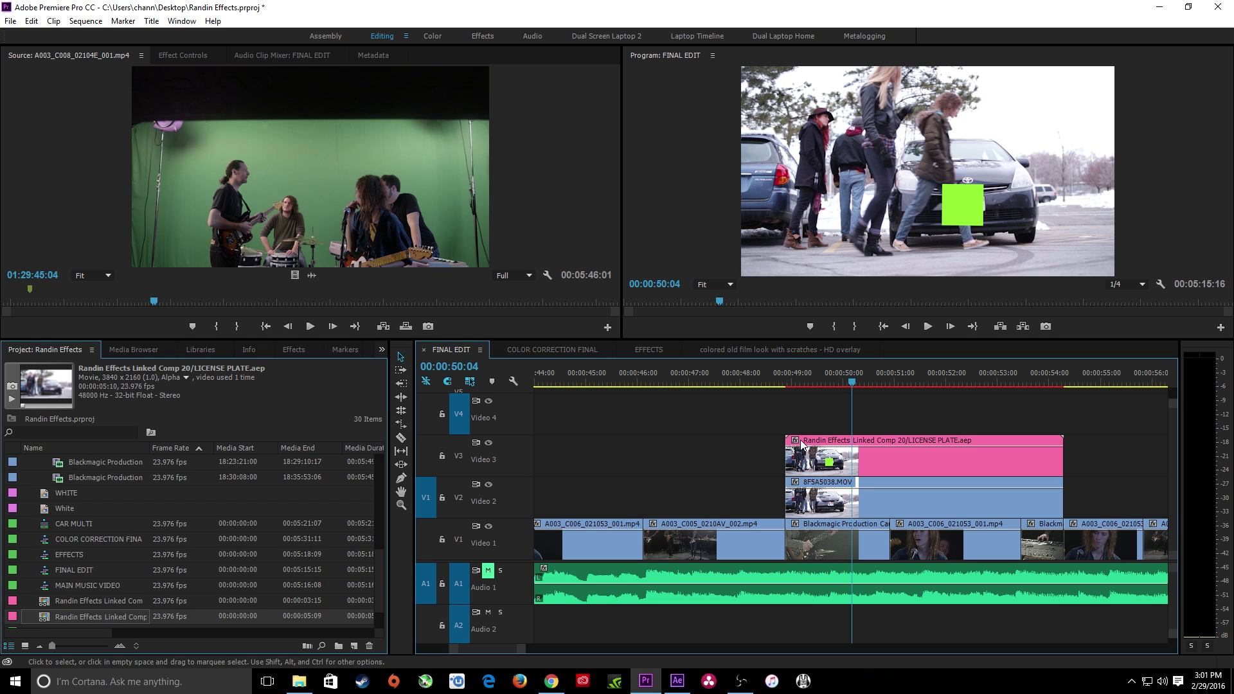
drag(787, 457, 900, 457)
click(842, 381)
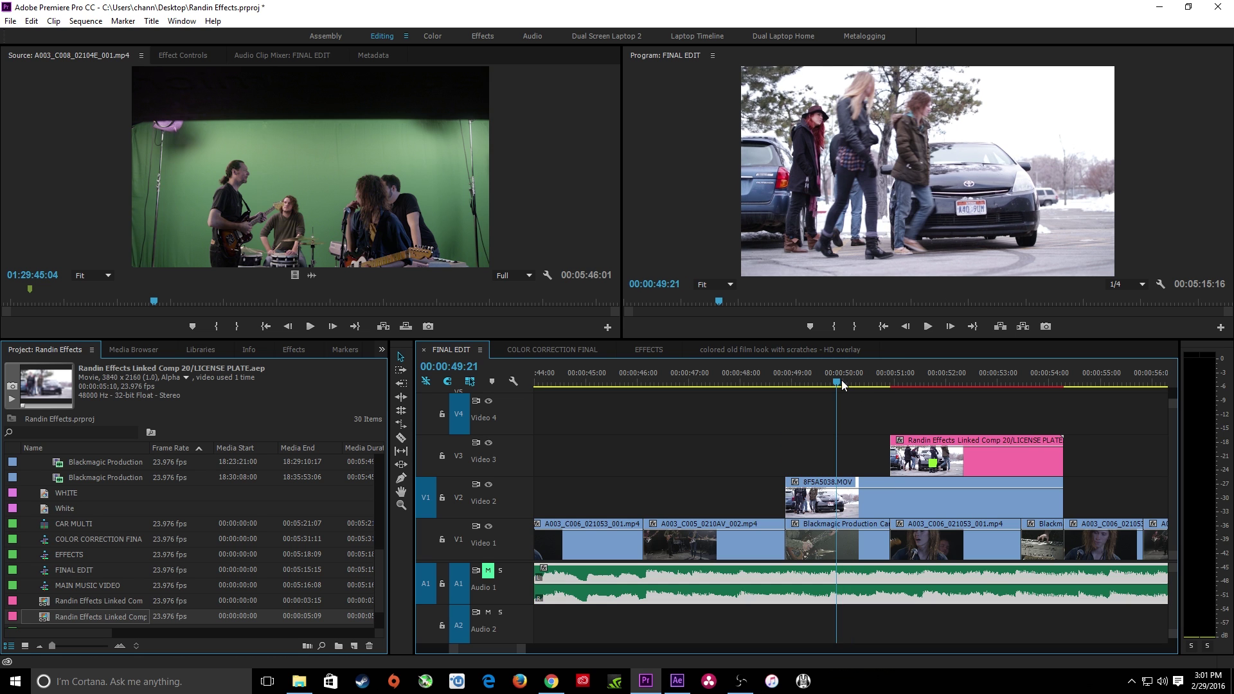
drag(842, 381, 804, 384)
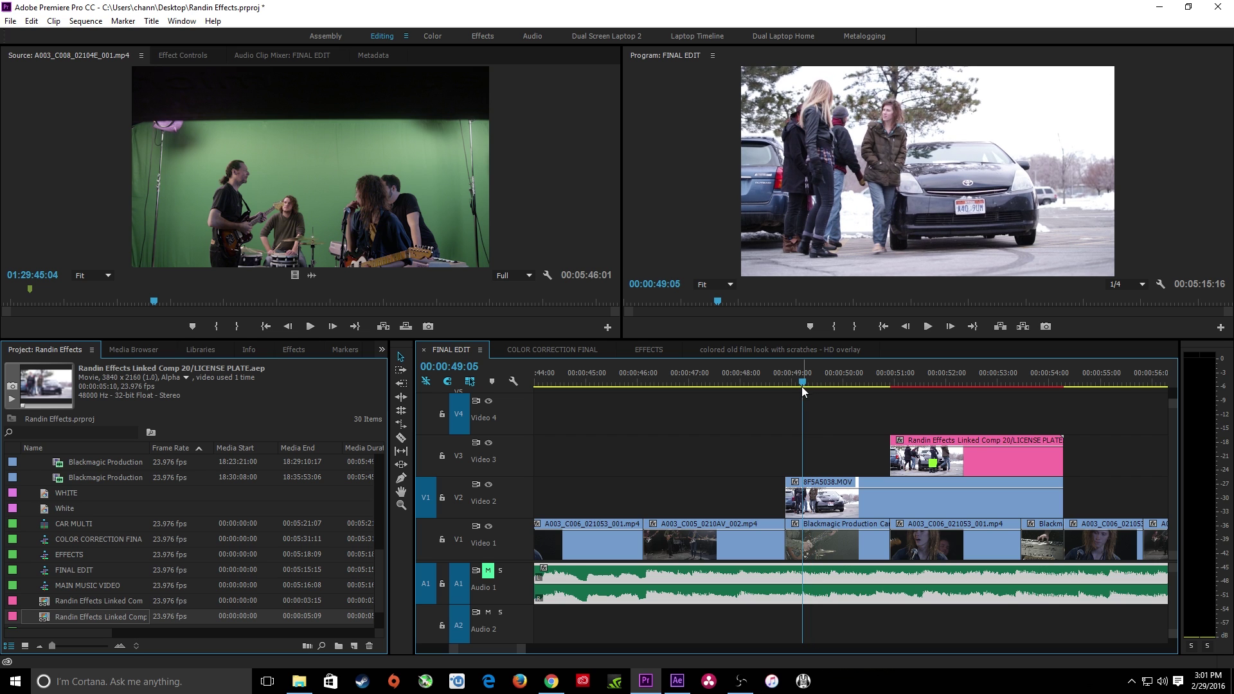
Export the current frame as a BMP still named CAR PLATE into the Downloads folder.
click(1044, 327)
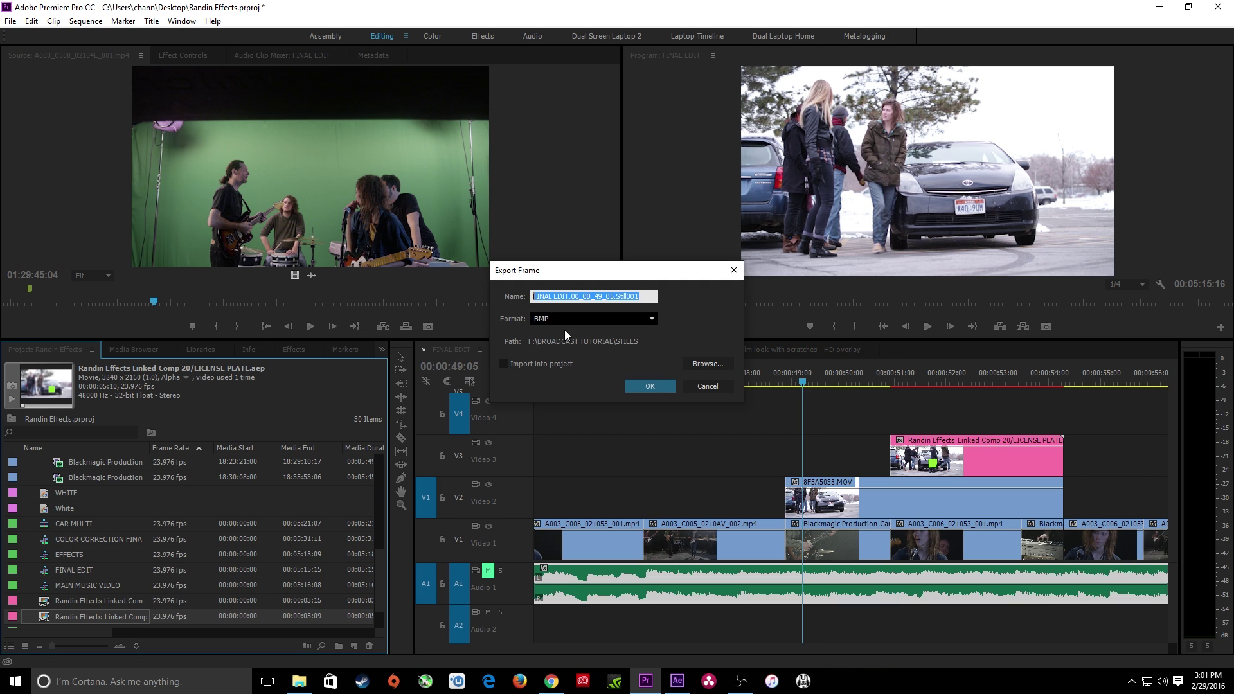
click(708, 364)
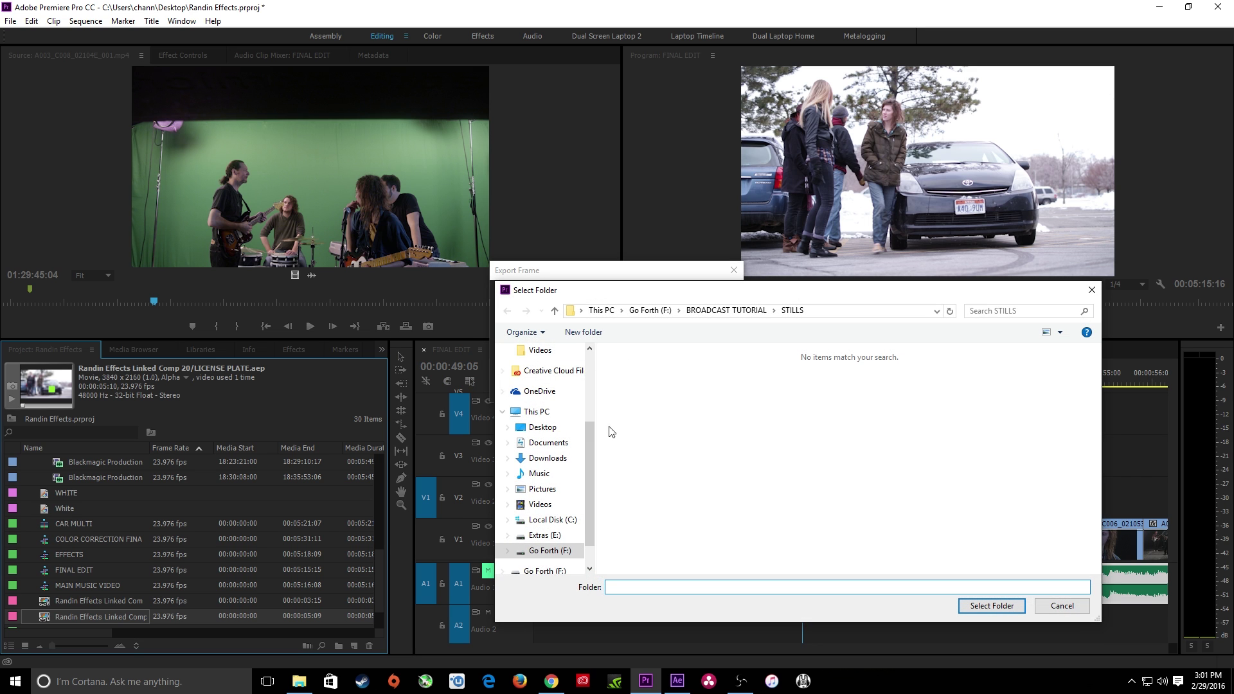
click(543, 428)
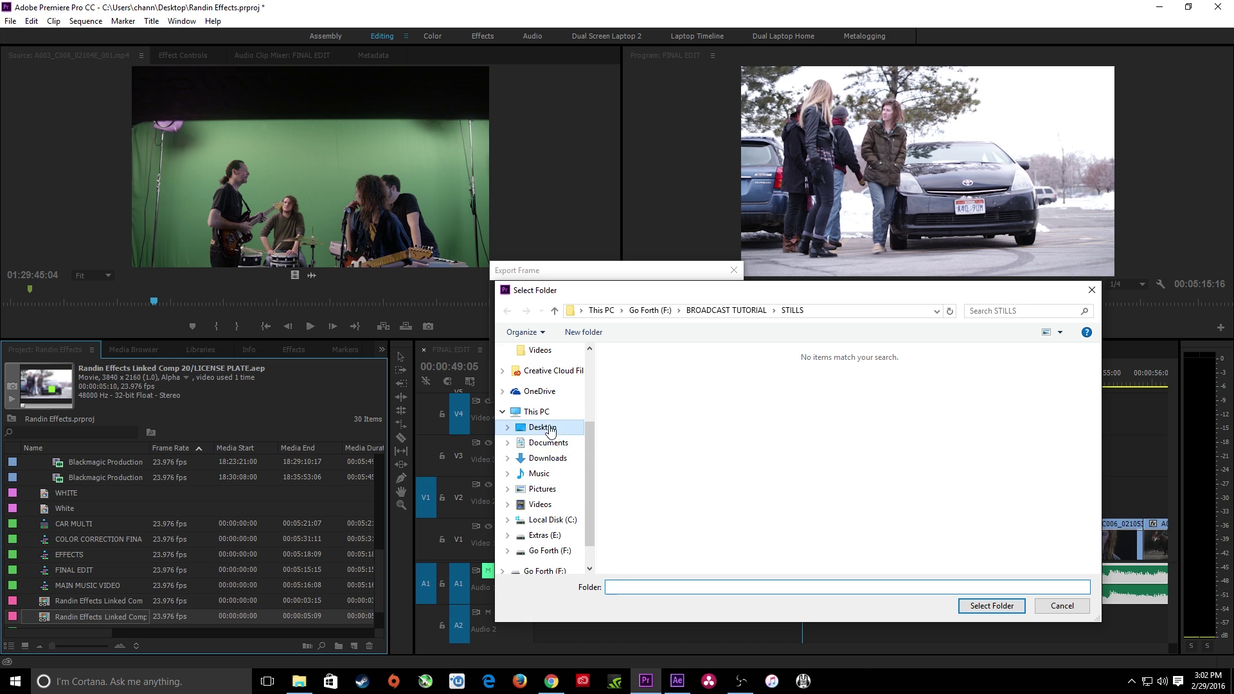
click(547, 458)
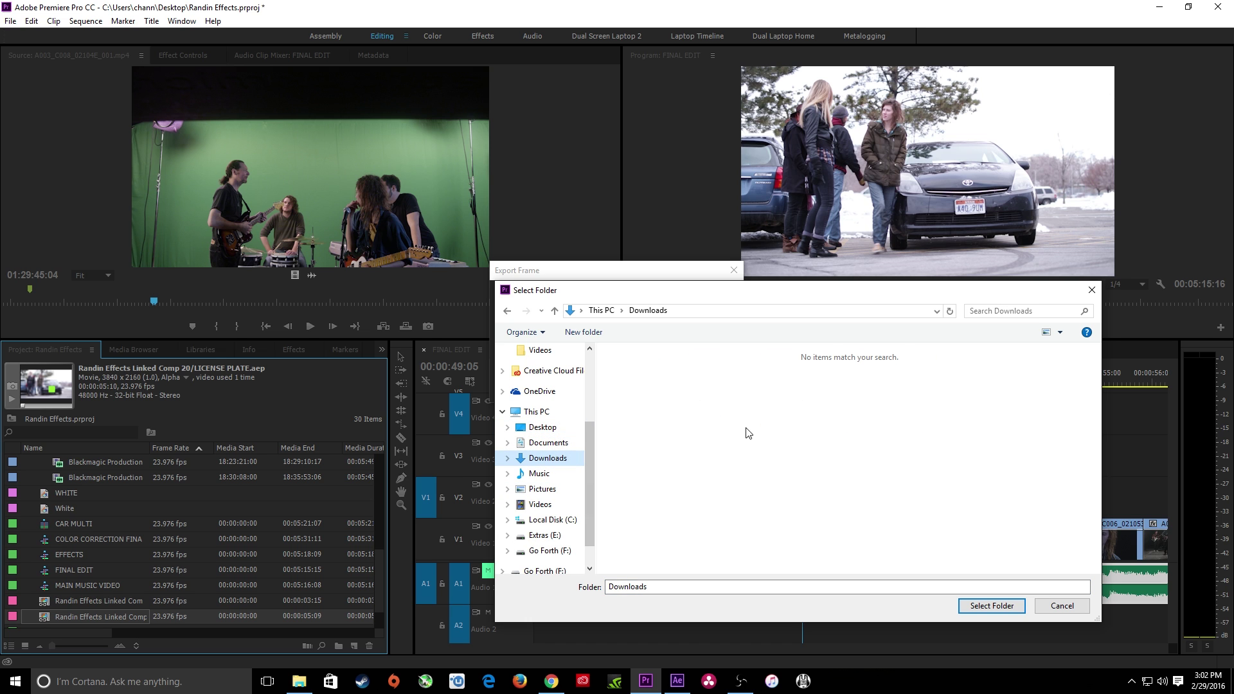
click(992, 606)
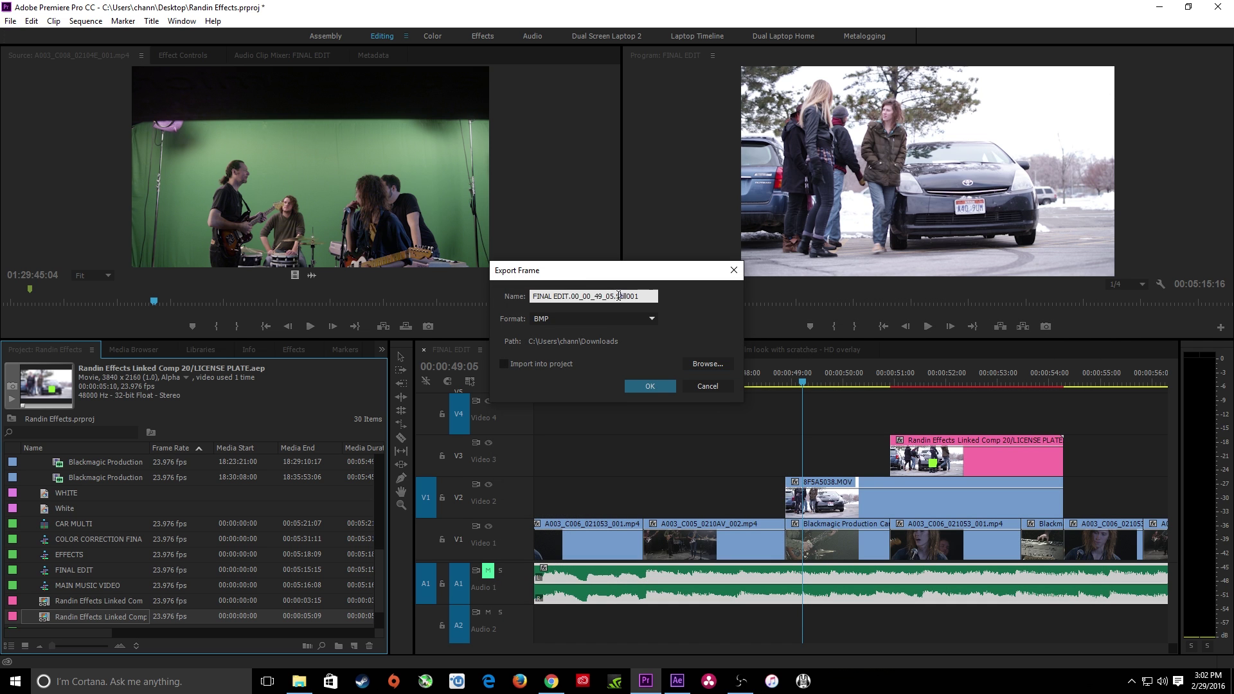
double_click(618, 296)
triple_click(618, 296)
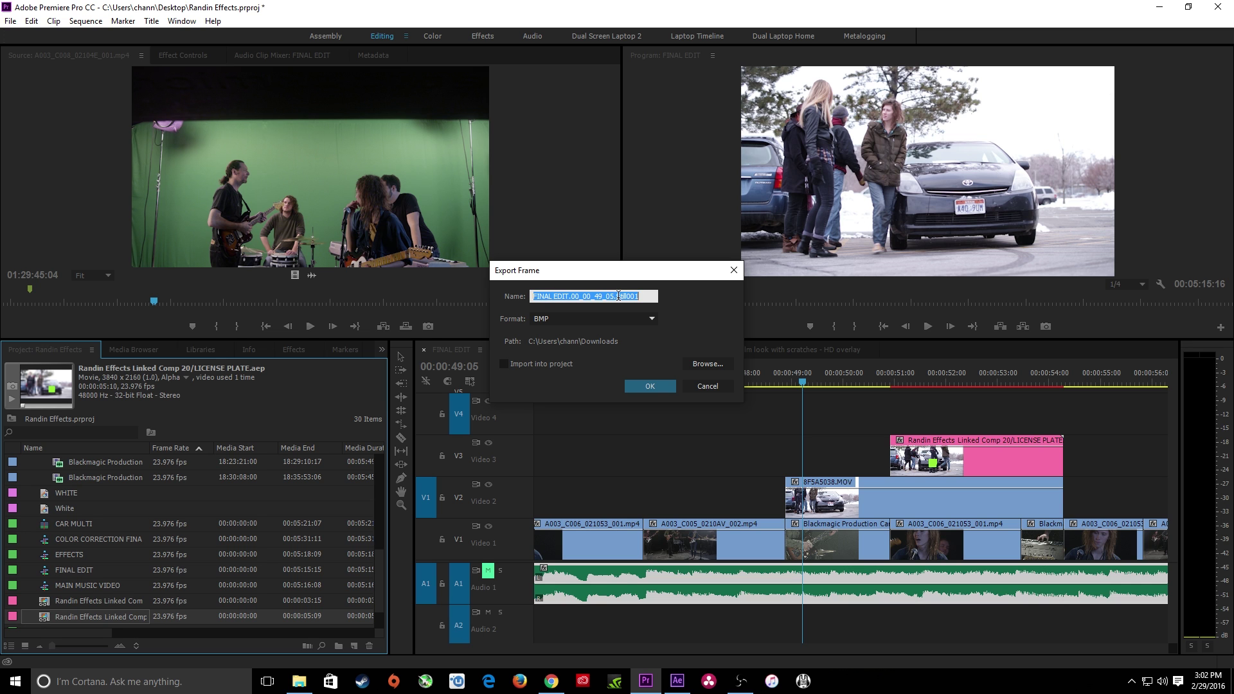
text(CAR )
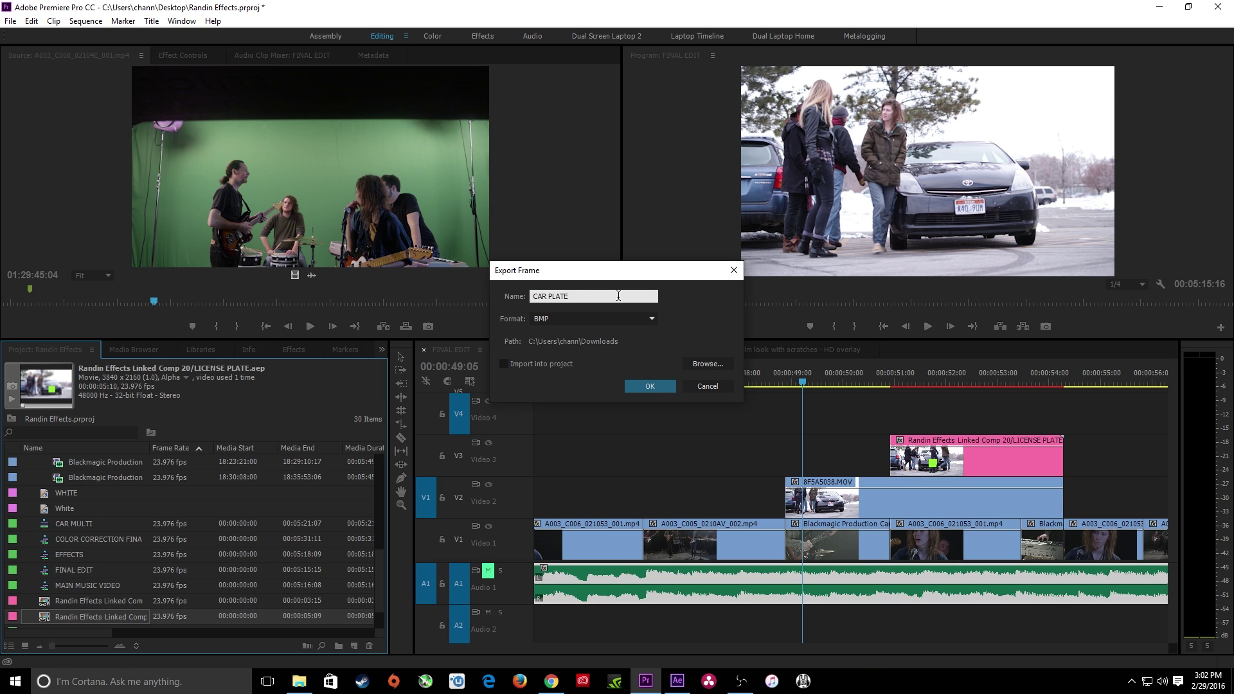
text(PLATE)
key(Return)
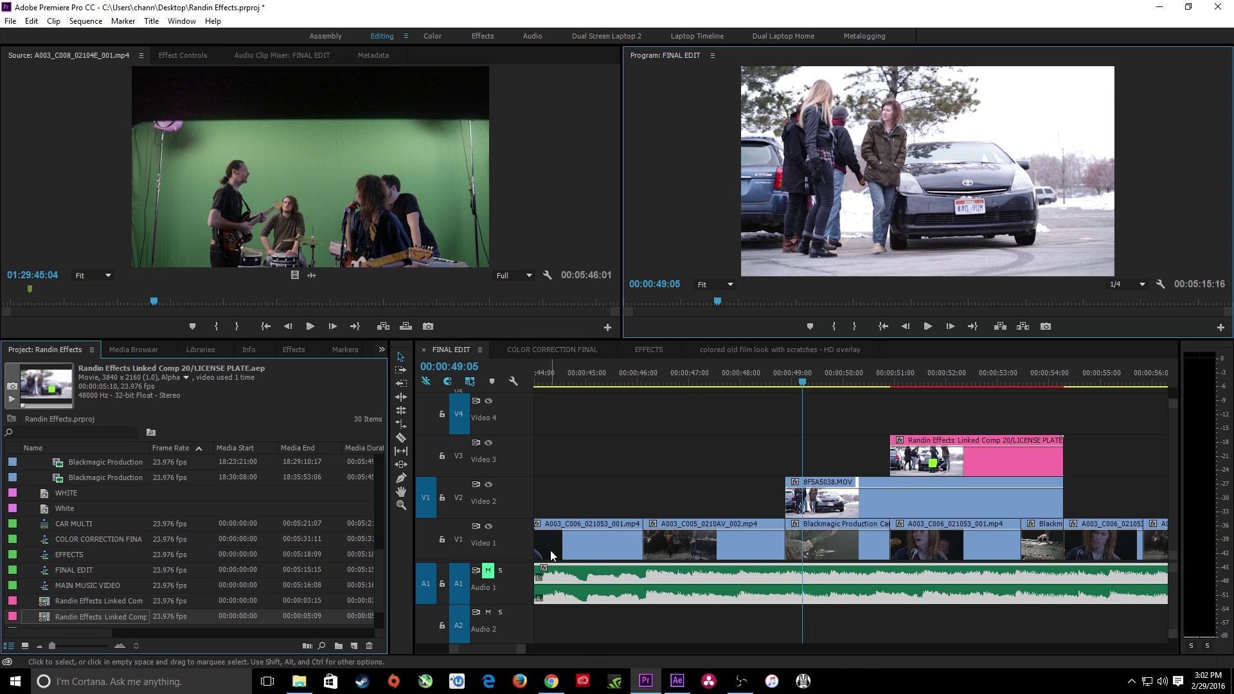
Launch Photoshop and open CAR PLATE.bmp from the Downloads folder in it.
key(super)
text(photo)
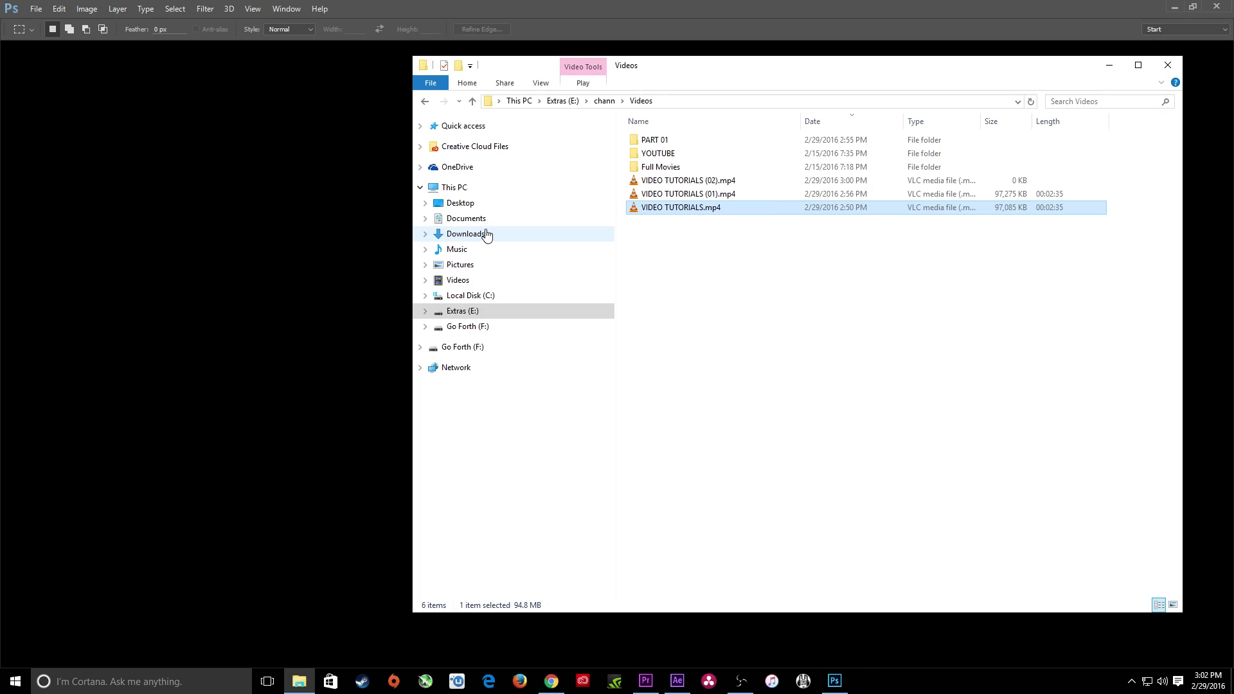
click(483, 234)
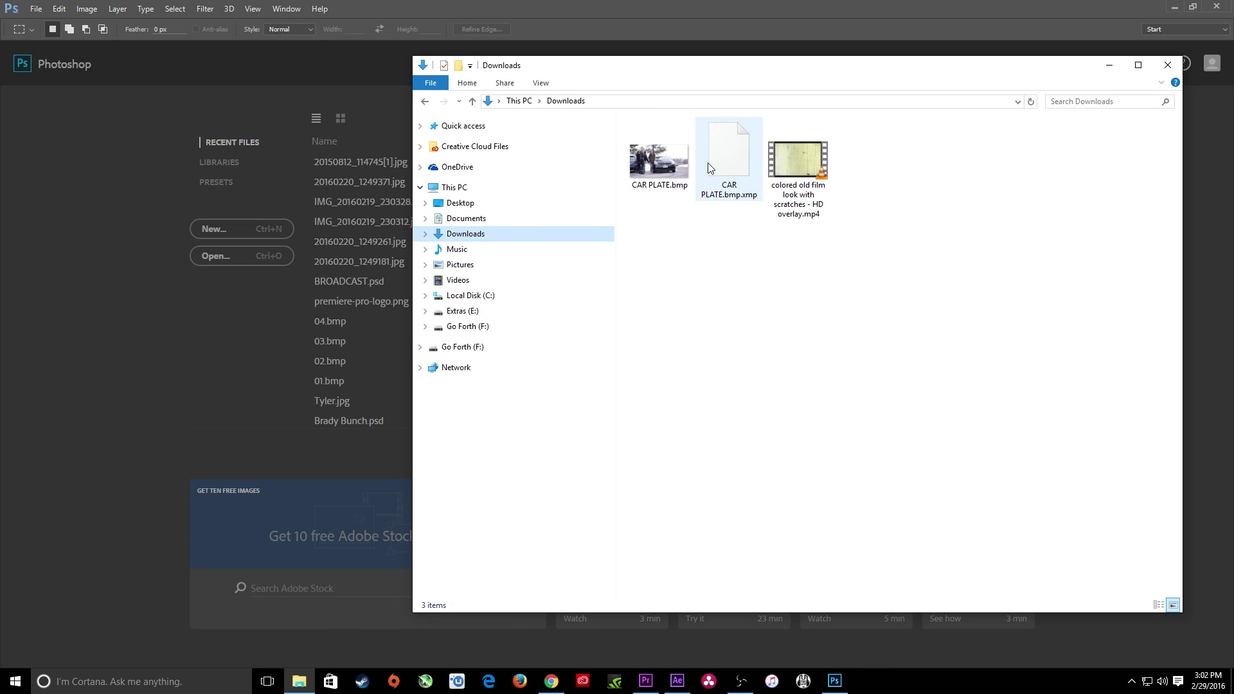
click(676, 168)
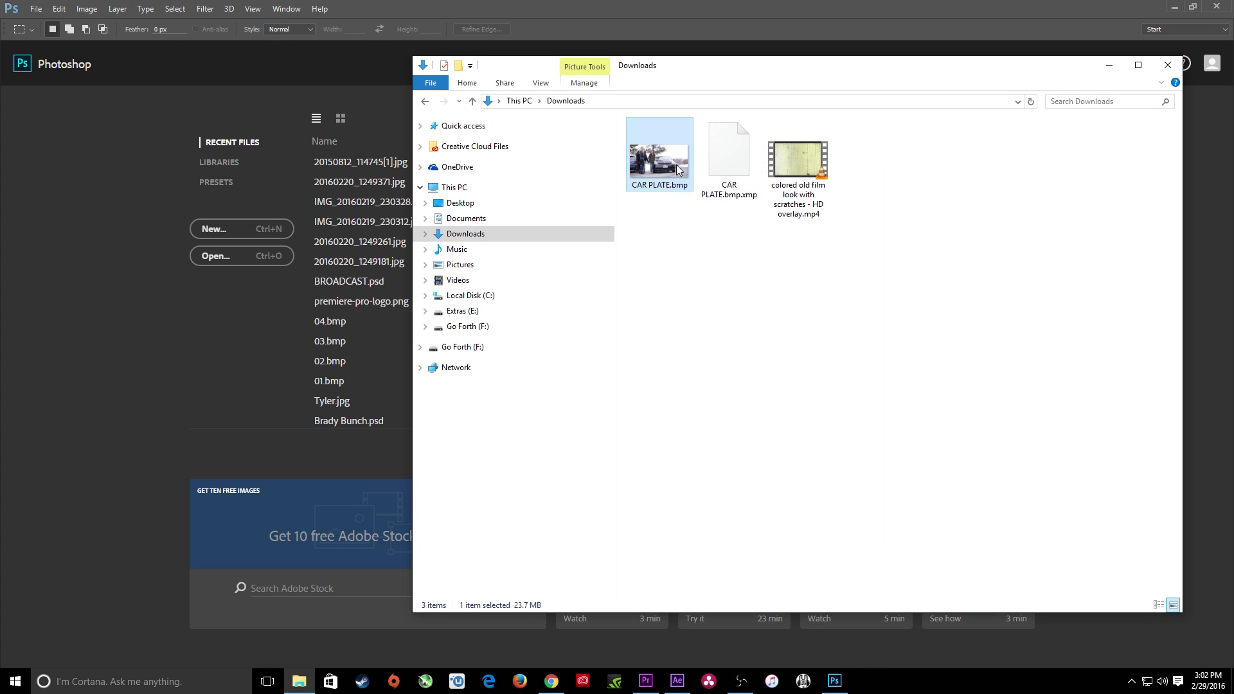
right_click(676, 168)
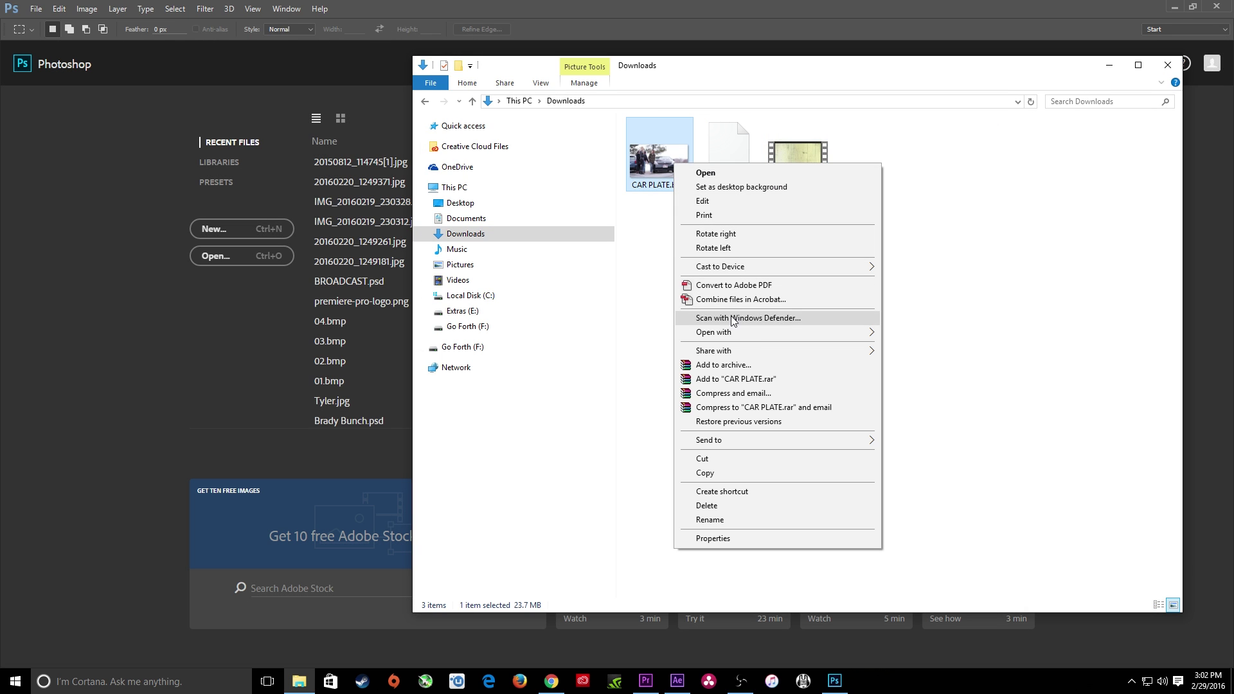
mouse_move(765, 332)
click(945, 362)
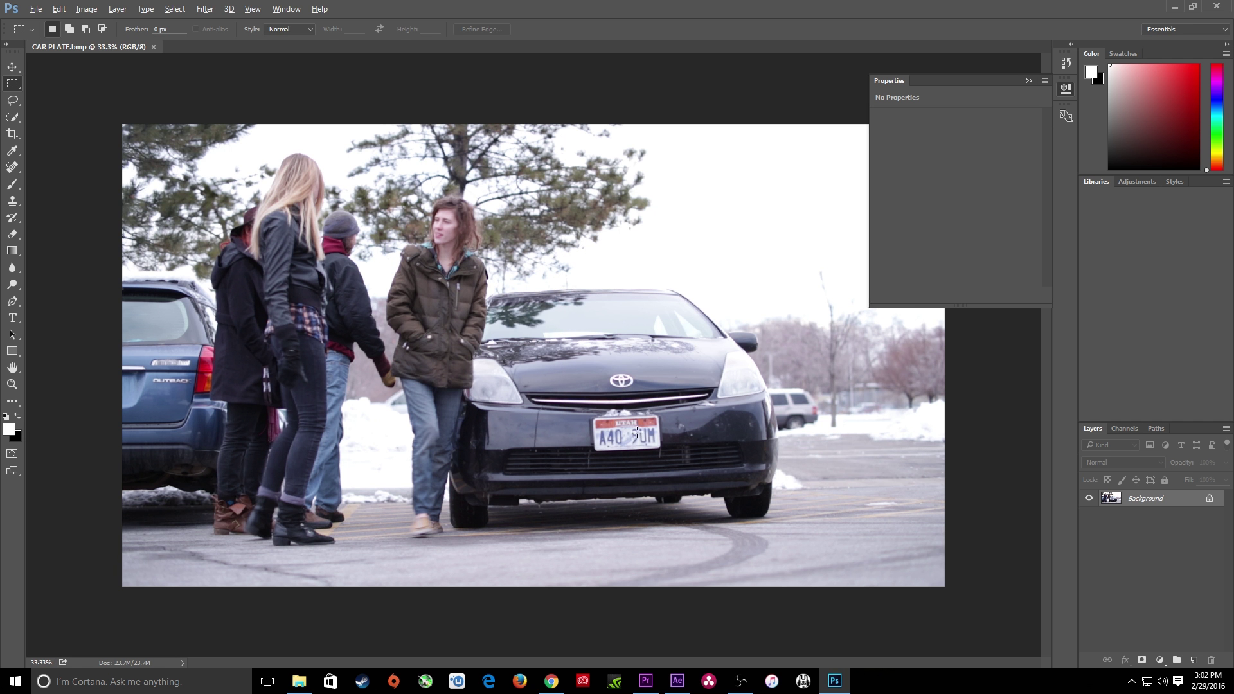
Draw a rectangular marquee selection around the car's license plate, including the snow along its upper edge.
scroll(637, 432, up, 5)
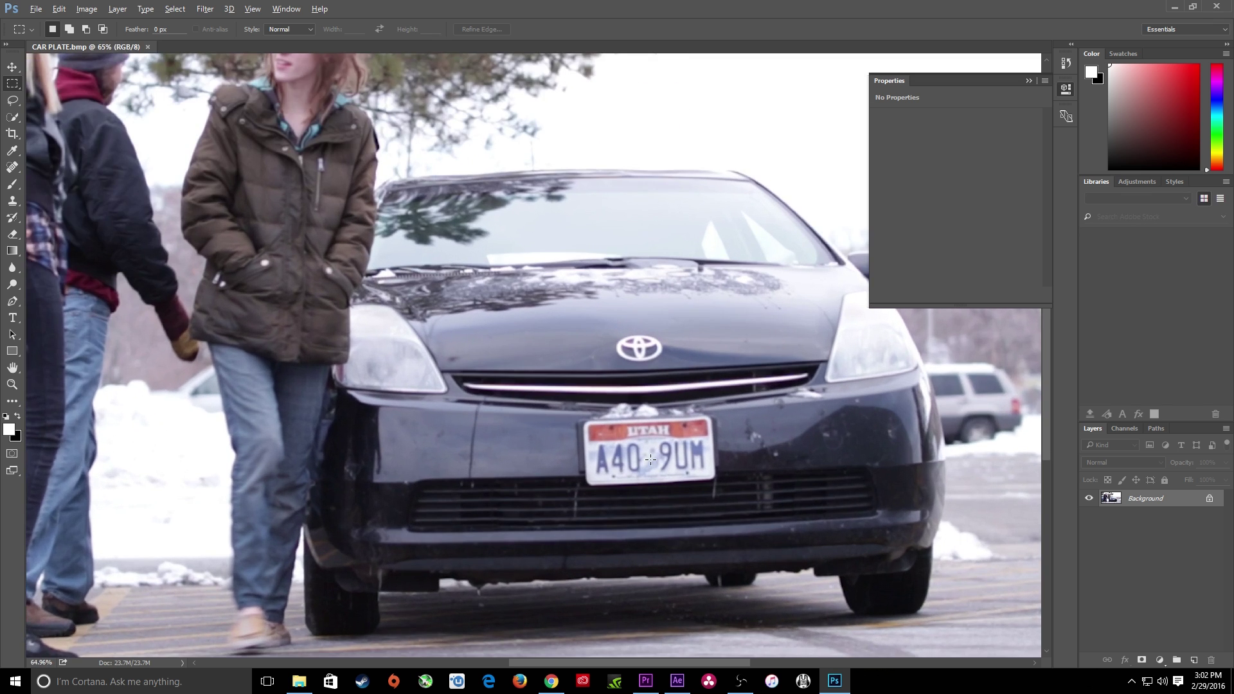
scroll(650, 459, up, 3)
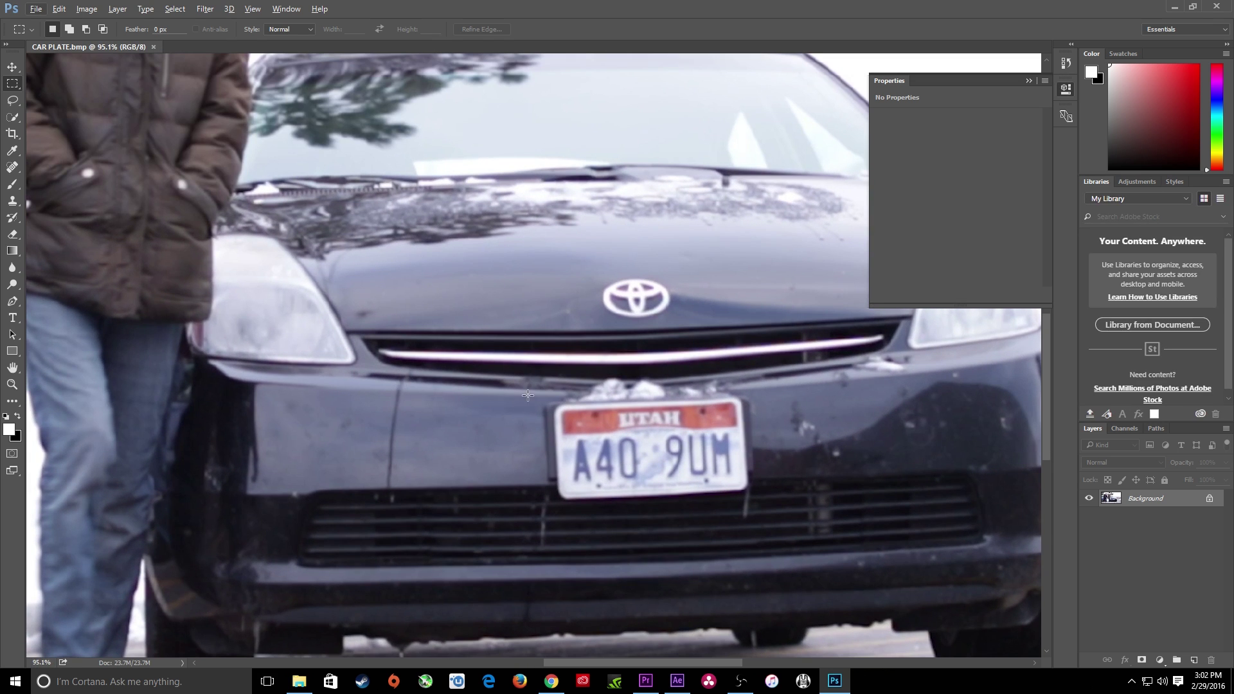
click(11, 90)
drag(537, 381, 758, 503)
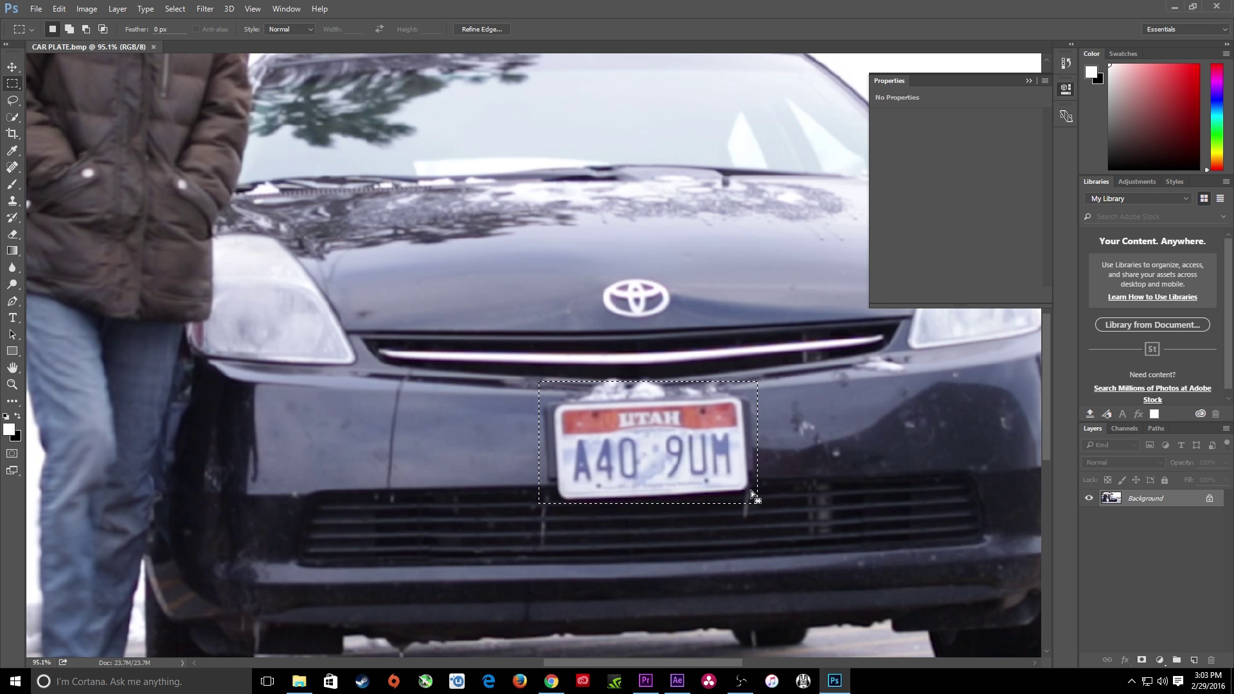
Fill the marquee selection over the license plate with Content-Aware at Normal mode and 100% opacity, and clear the selection.
right_click(645, 433)
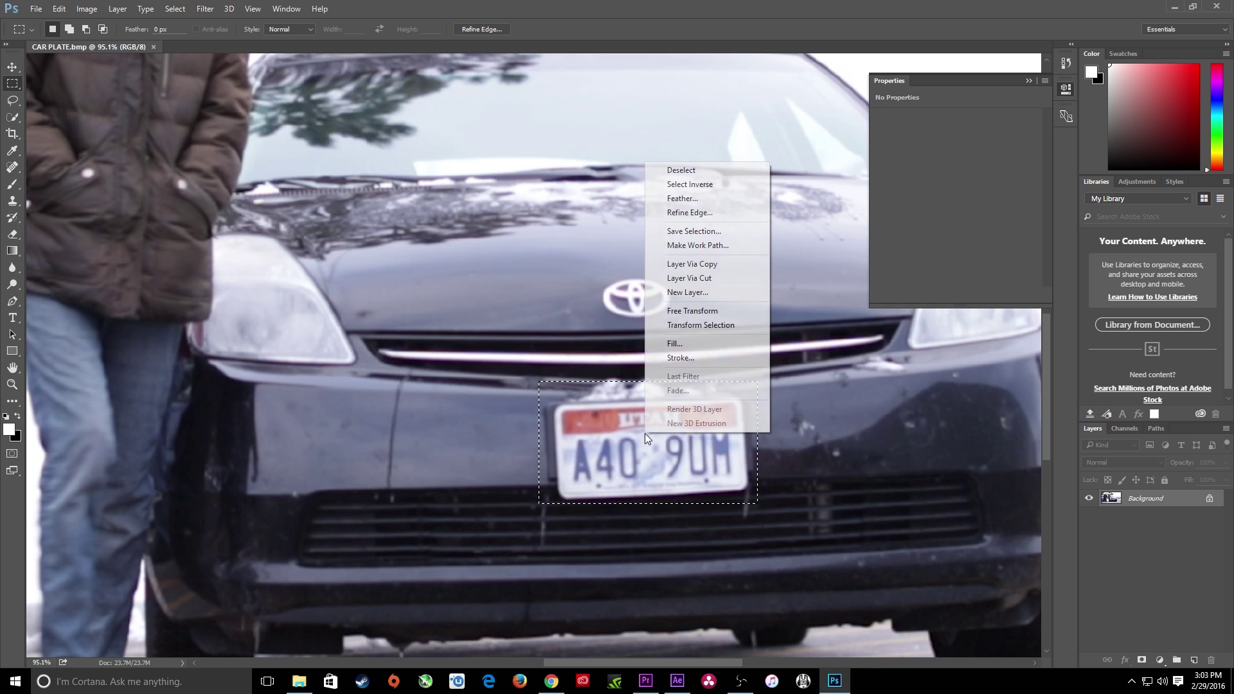
click(684, 347)
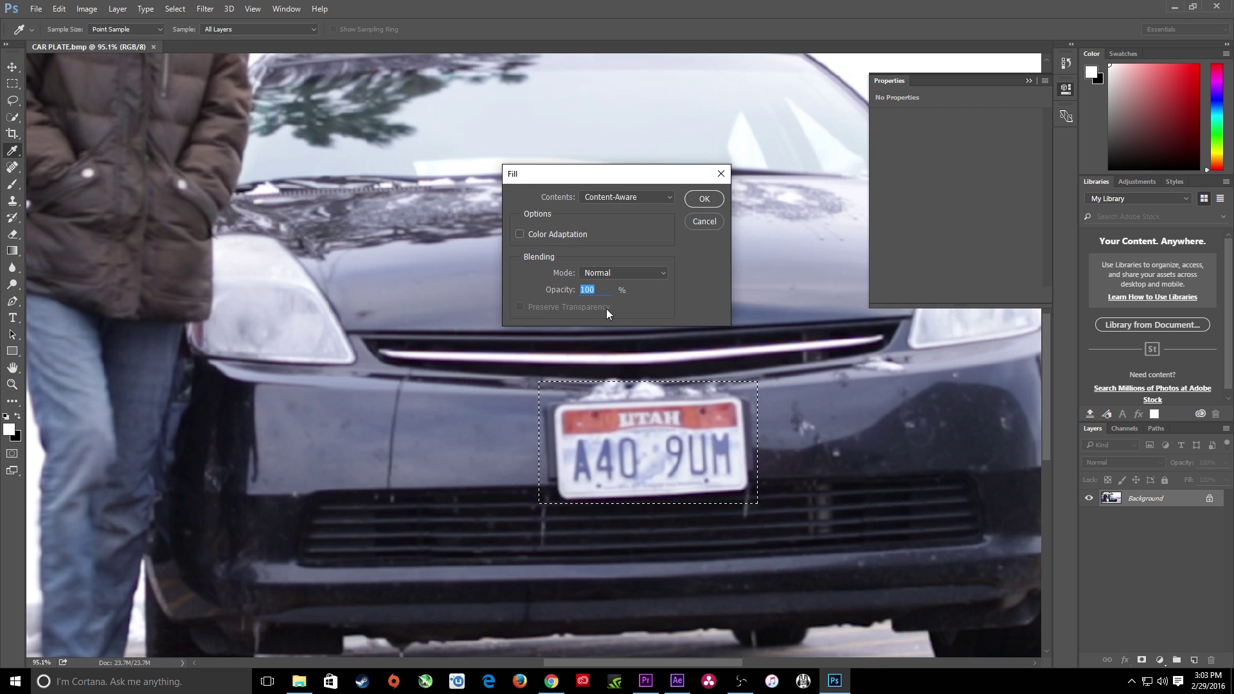
click(613, 198)
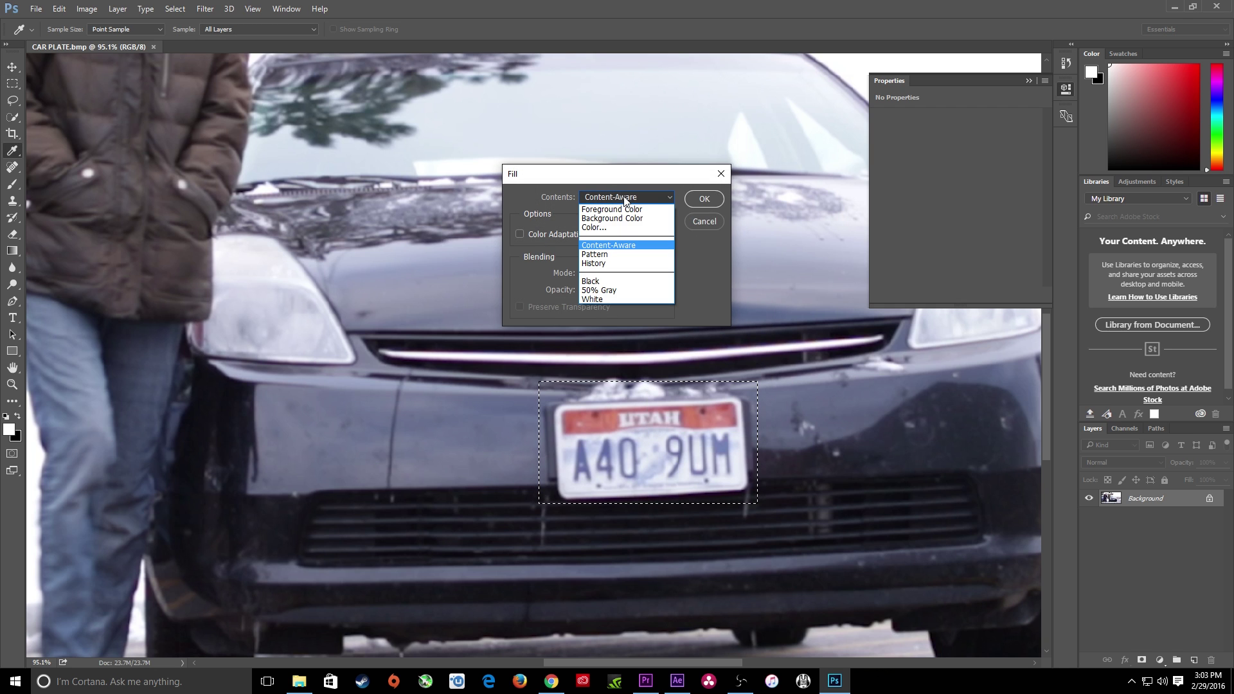
click(613, 245)
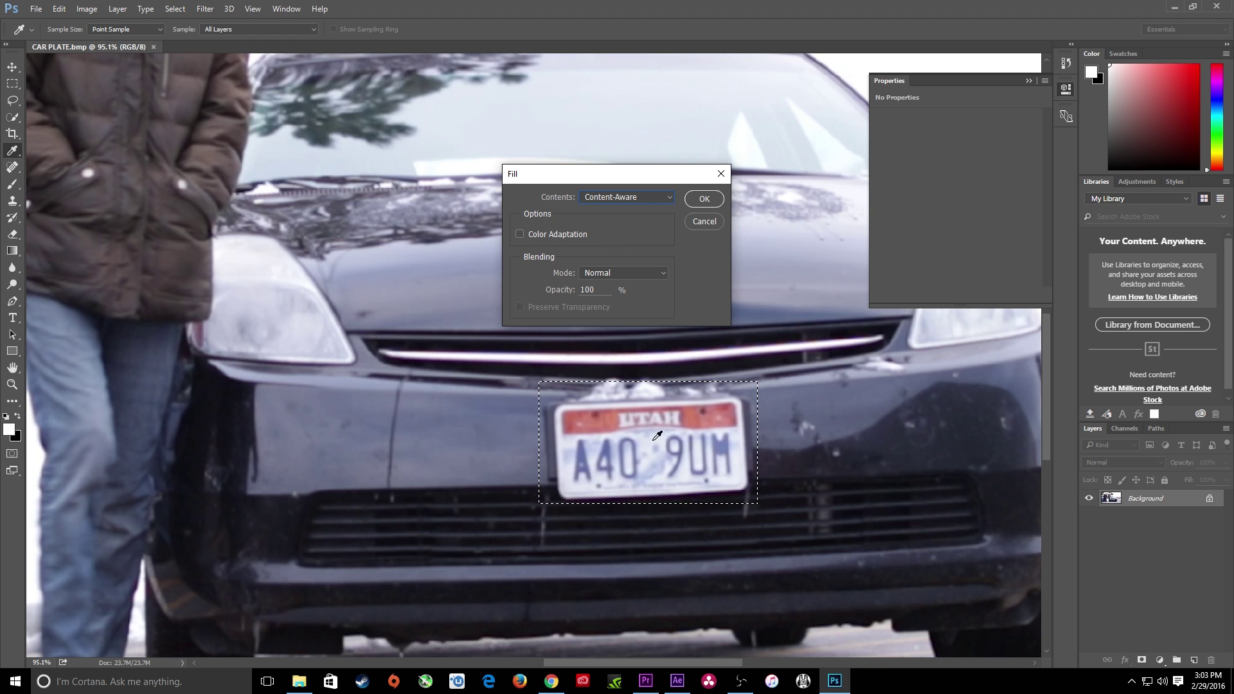
click(706, 201)
key(m)
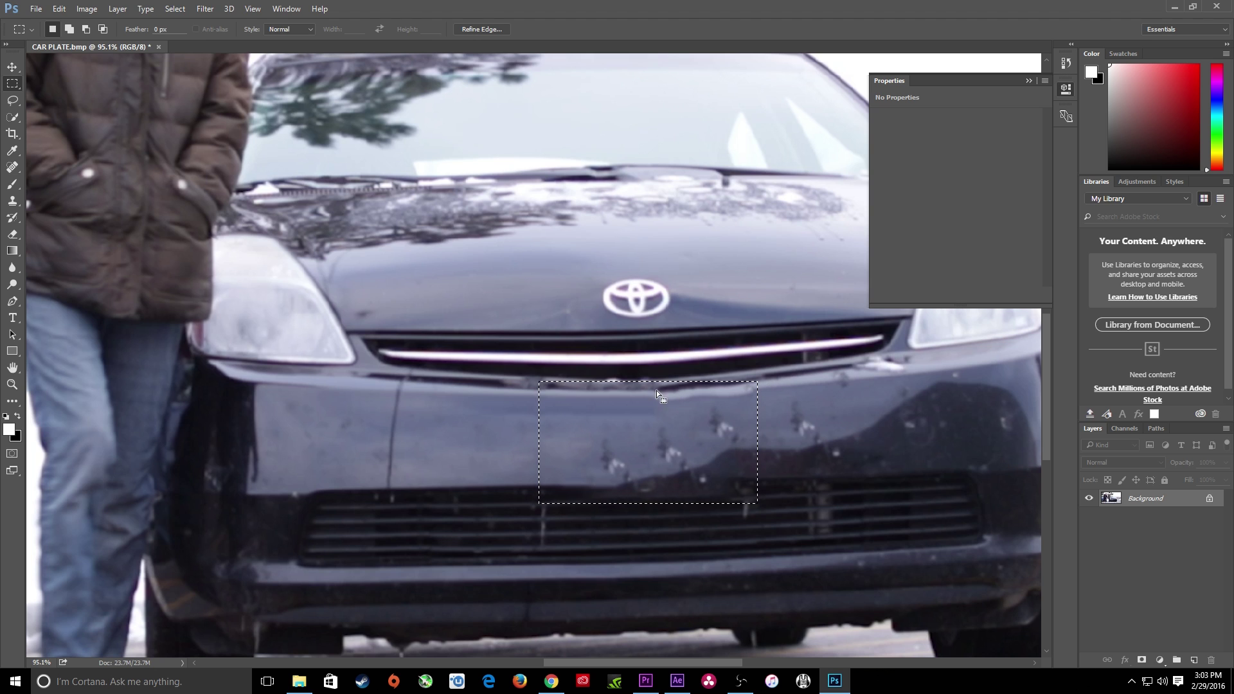
click(626, 403)
Clone clean bumper paint with the Clone Stamp over the two speckled blemishes nearest the middle of the bumper.
scroll(679, 450, down, 5)
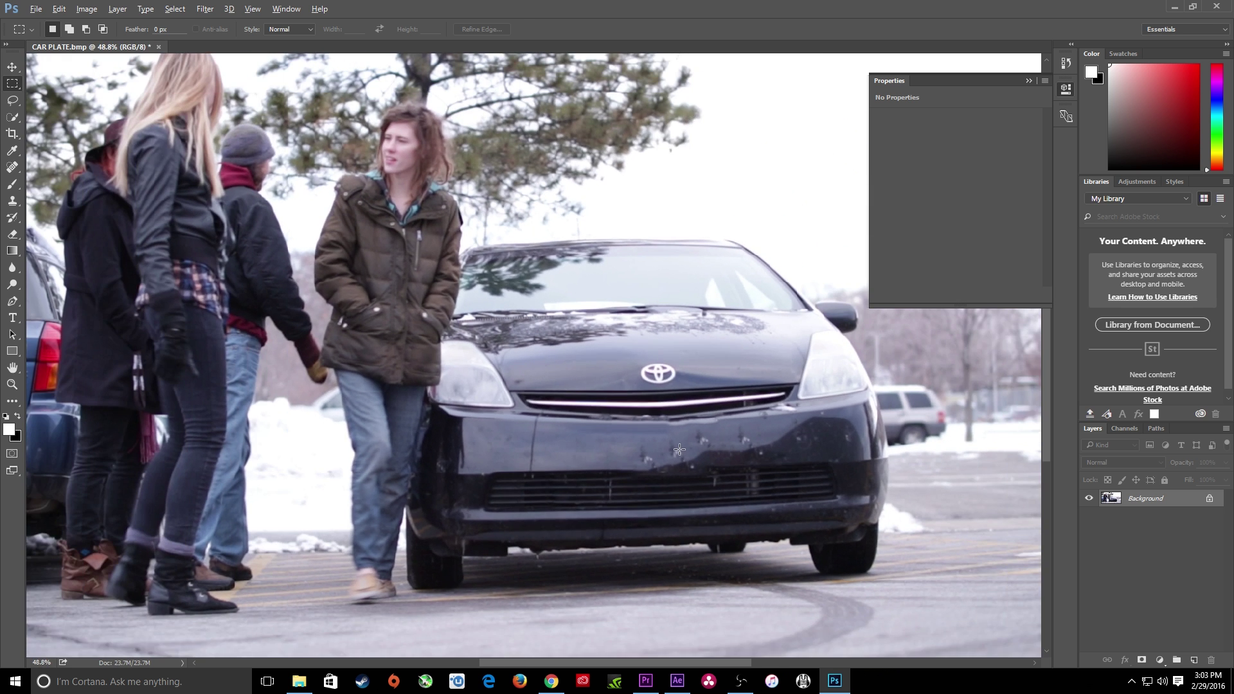
scroll(679, 449, down, 2)
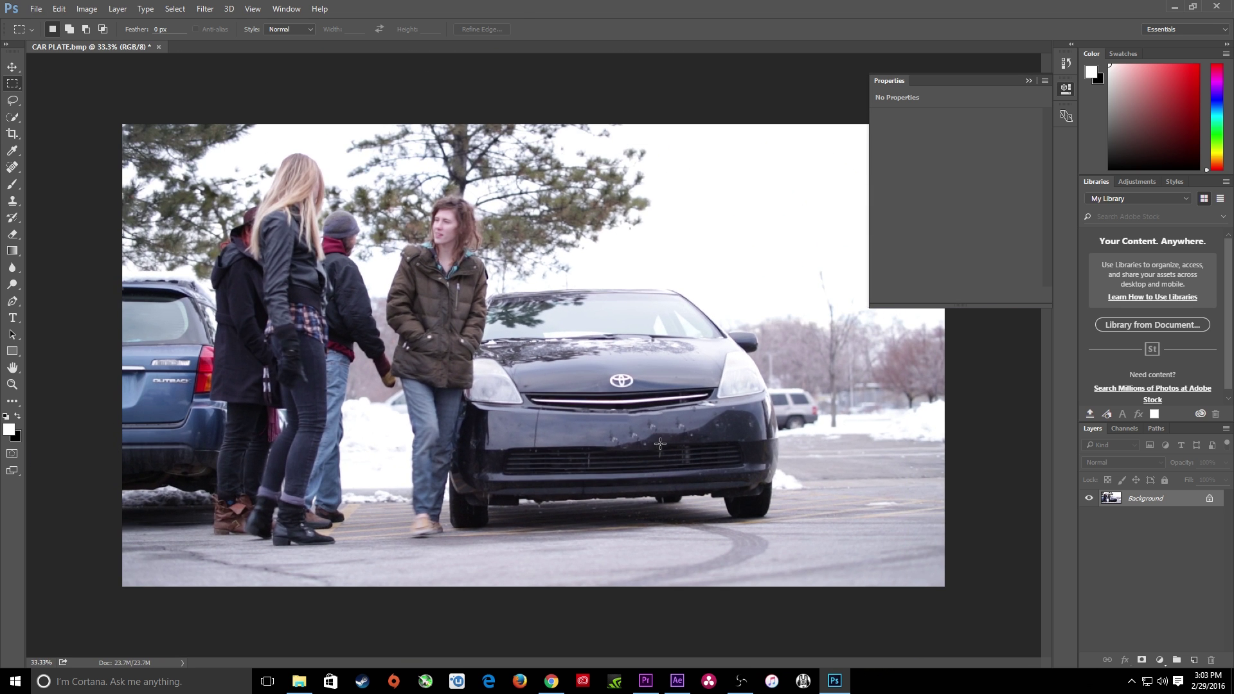
scroll(660, 444, up, 3)
scroll(660, 443, up, 5)
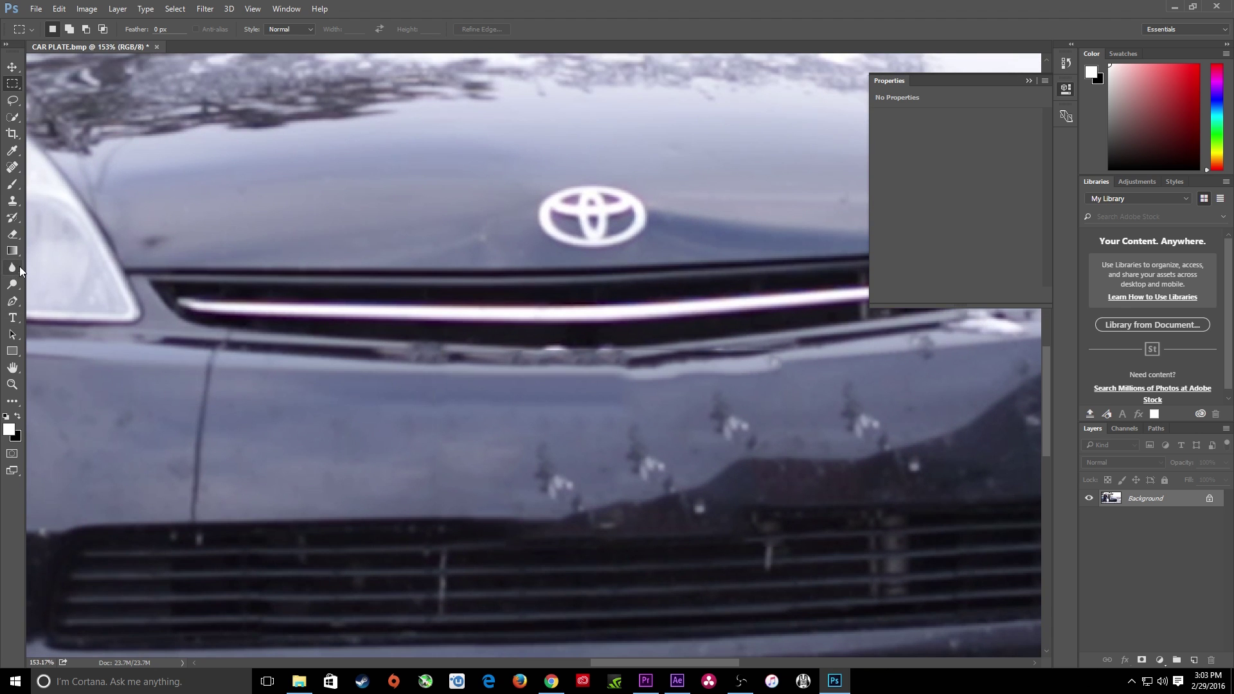
click(14, 204)
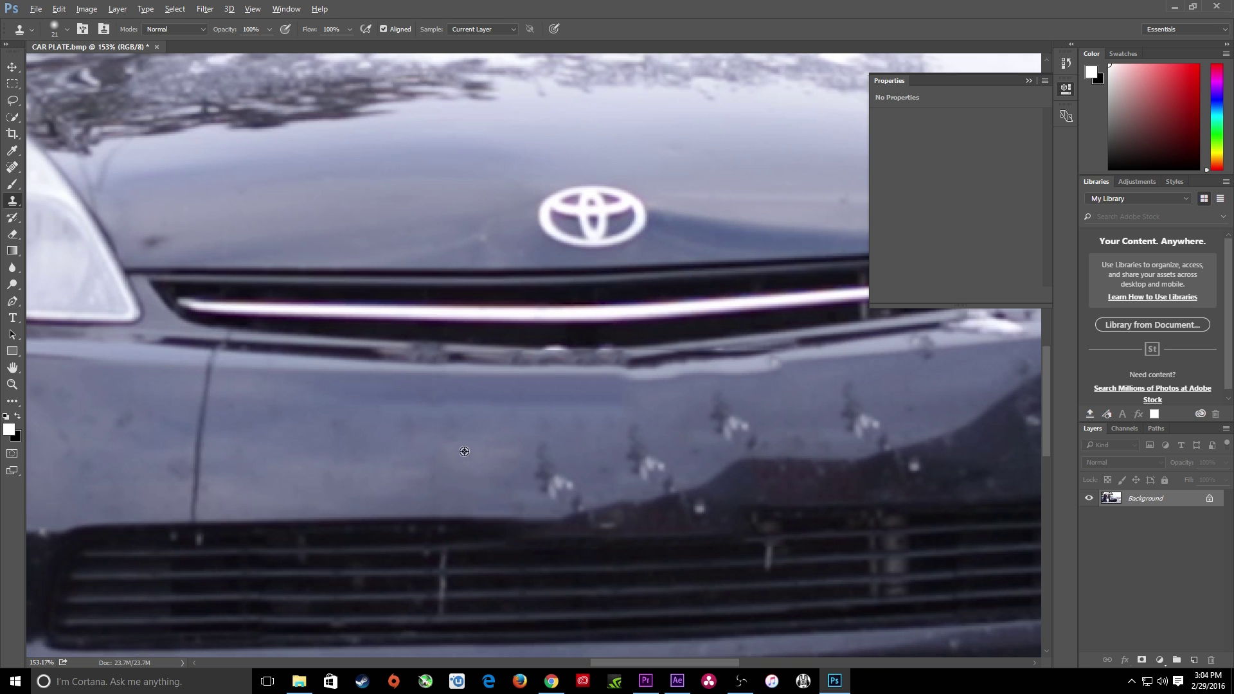
mouse_move(501, 459)
mouse_down()
mouse_move(540, 462)
mouse_move(565, 489)
mouse_move(547, 486)
mouse_move(543, 457)
mouse_up()
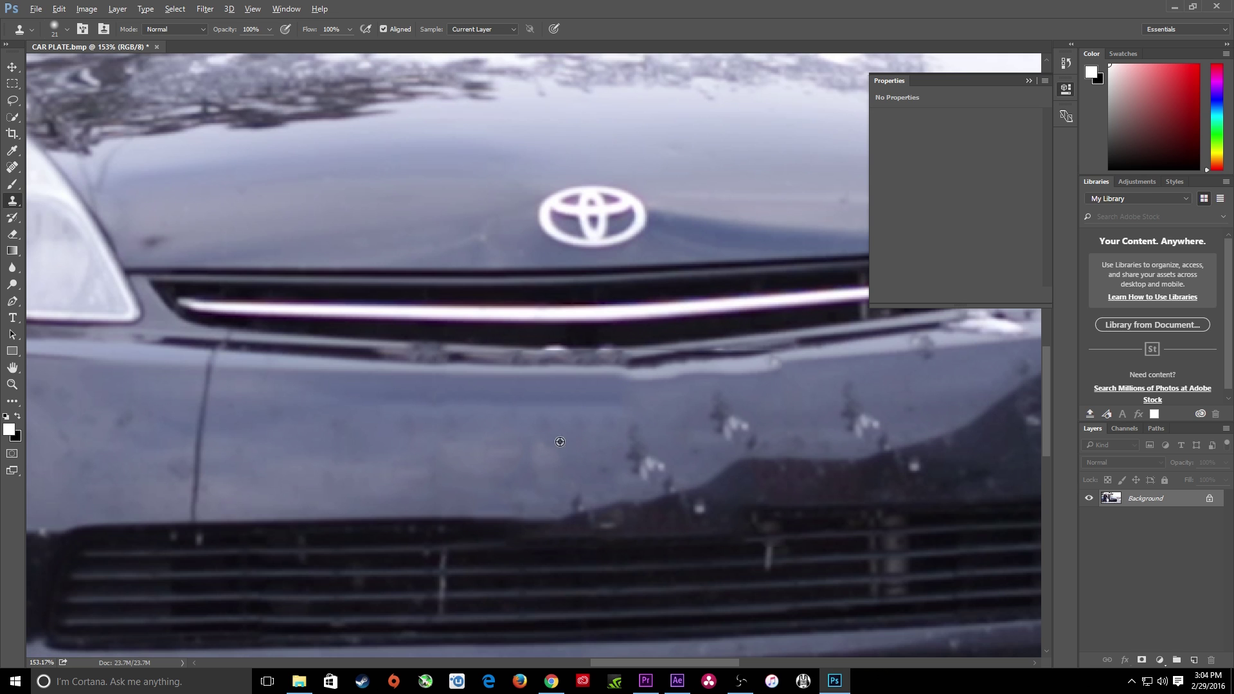
alt+click(585, 440)
mouse_move(634, 428)
mouse_down()
mouse_move(633, 460)
mouse_move(656, 463)
mouse_move(640, 472)
mouse_move(663, 466)
mouse_move(653, 457)
mouse_move(670, 481)
mouse_up()
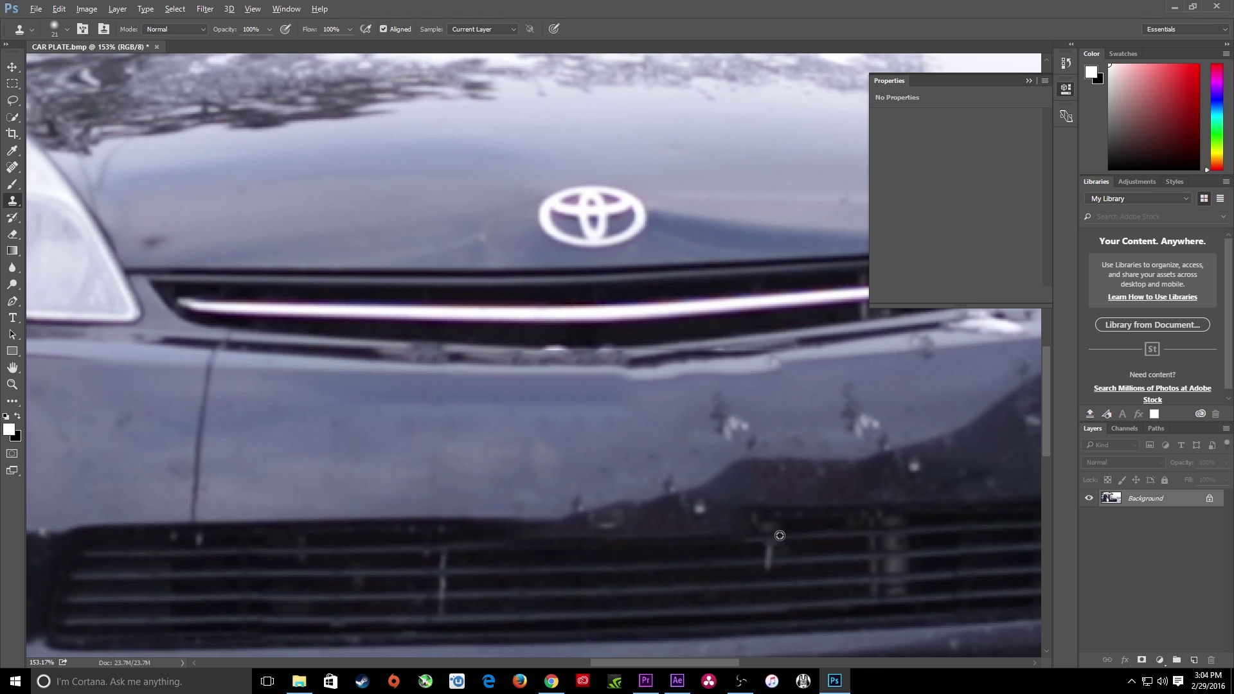
Clone clean grille texture along the upper edge of the lower grille, and save CAR PLATE.bmp.
alt+click(484, 574)
drag(507, 545, 771, 538)
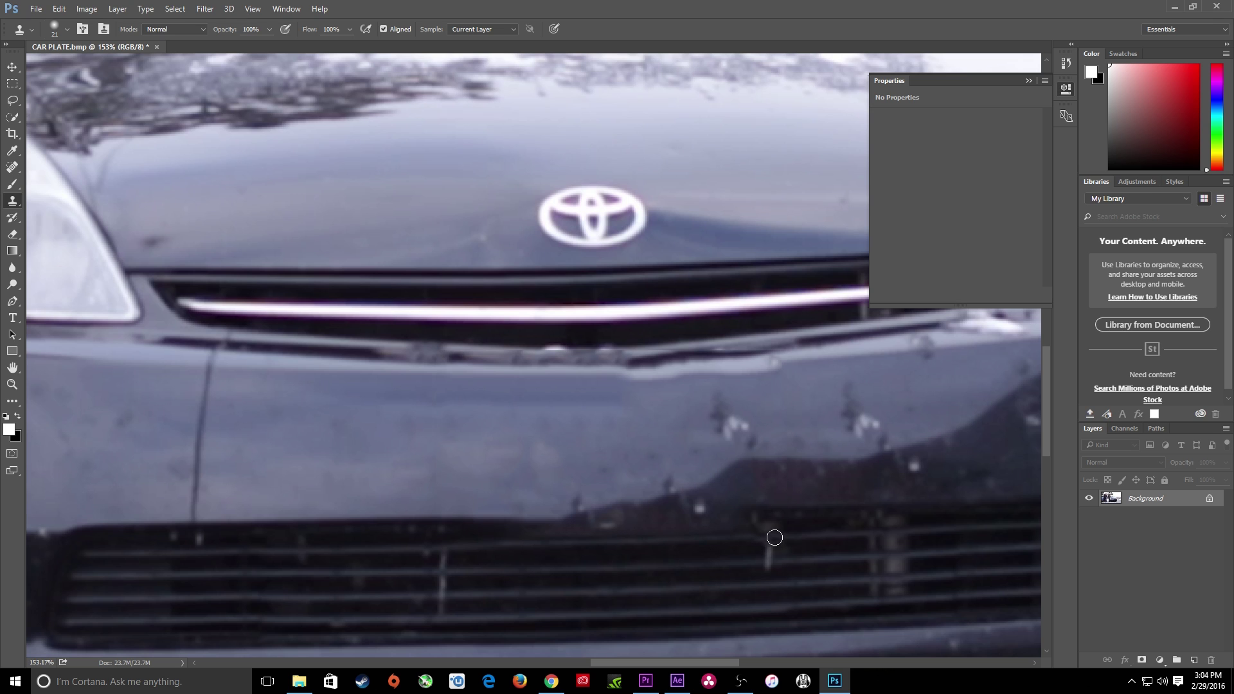
click(762, 525)
alt+click(762, 521)
key(ctrl+s)
click(1176, 8)
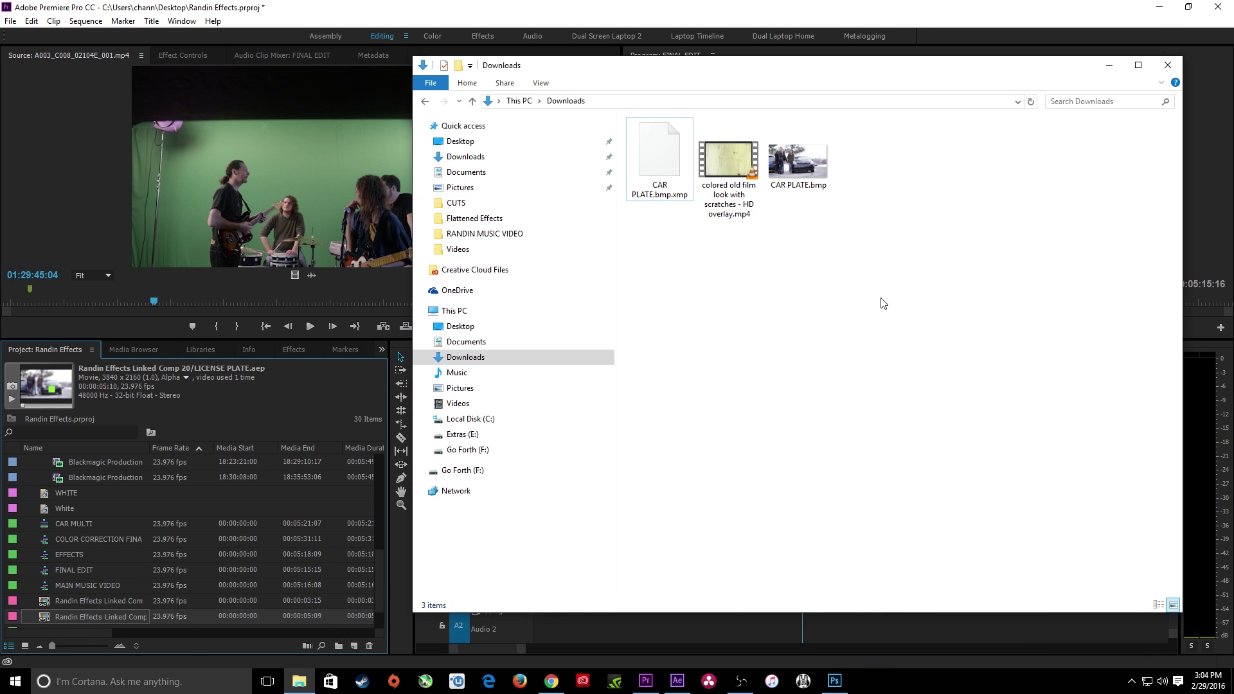
Switch to After Effects and import CAR PLATE.bmp from the Downloads folder as footage.
click(678, 681)
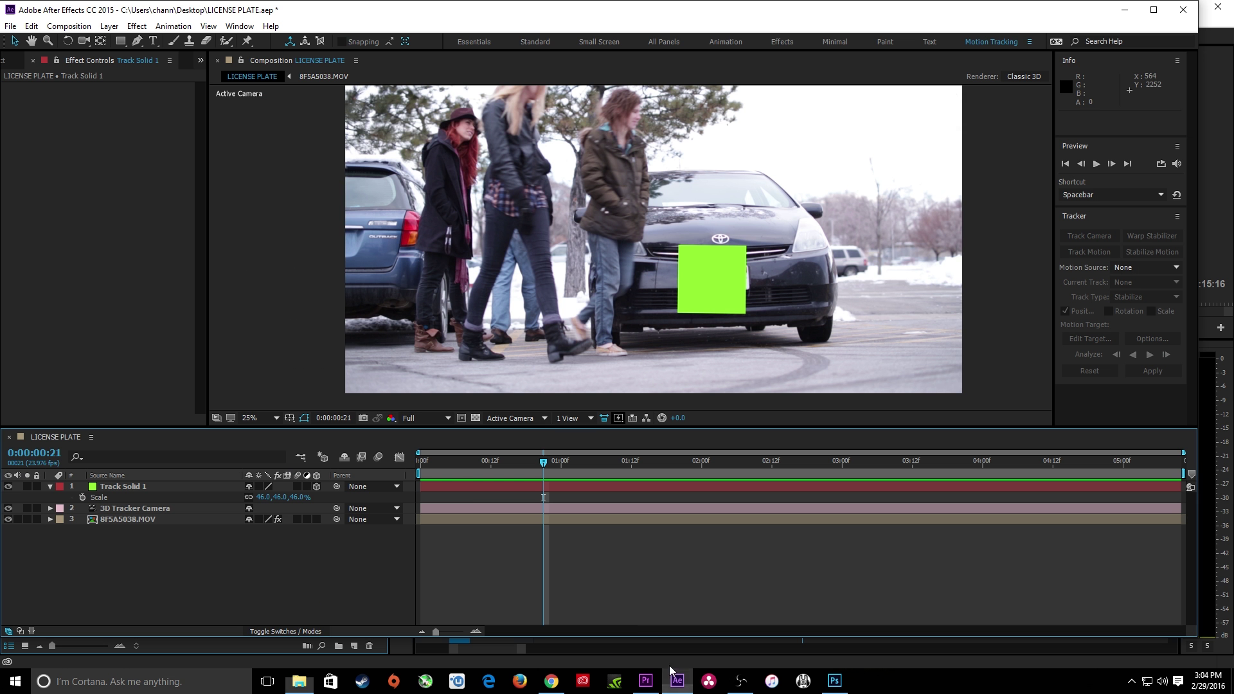
double_click(13, 74)
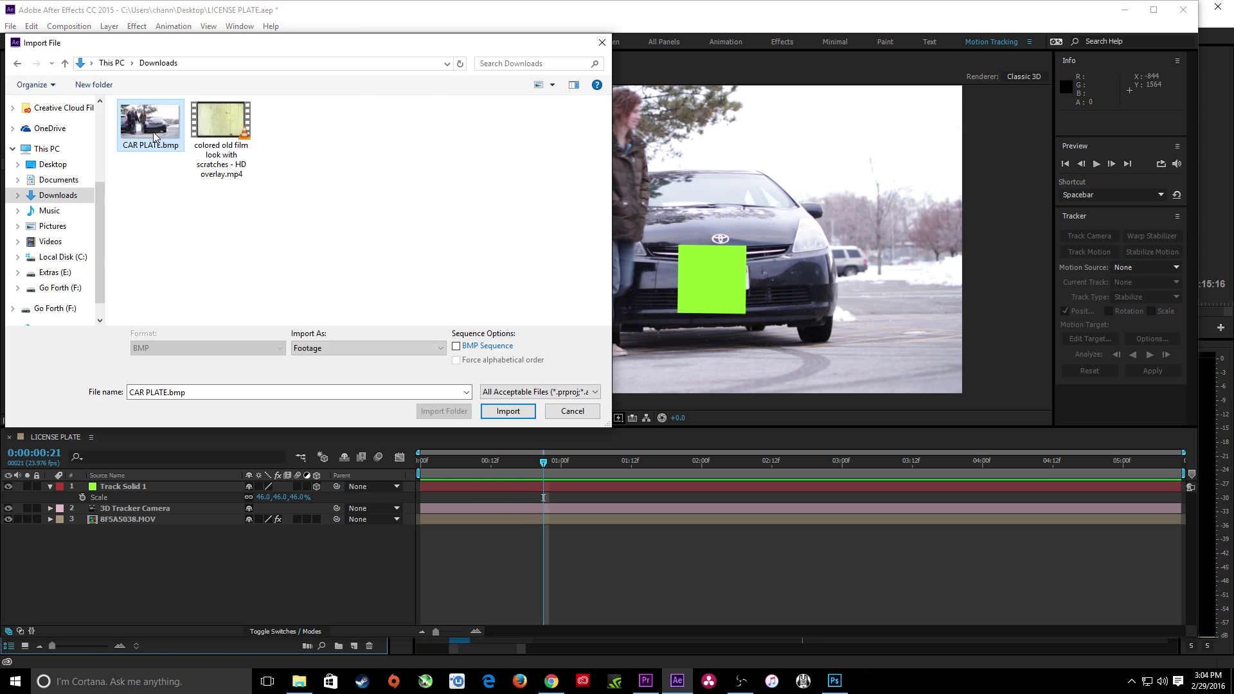
click(507, 411)
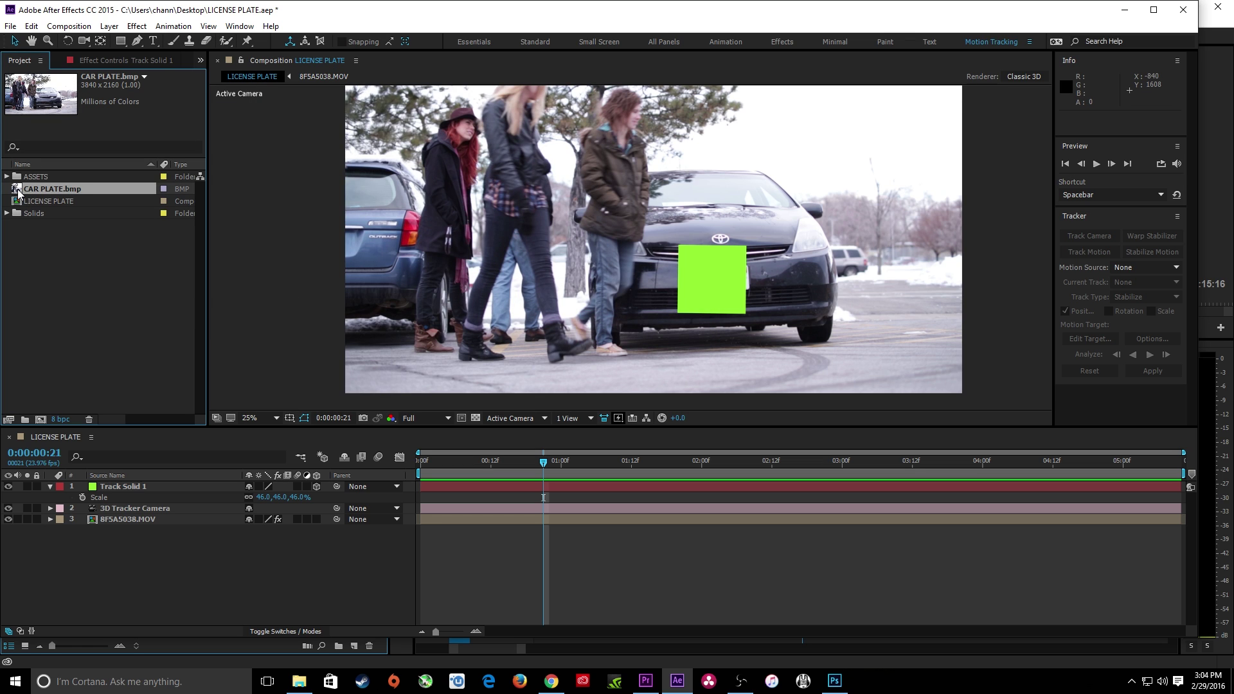
Replace the source of the Track Solid 1 layer with CAR PLATE.bmp.
click(127, 490)
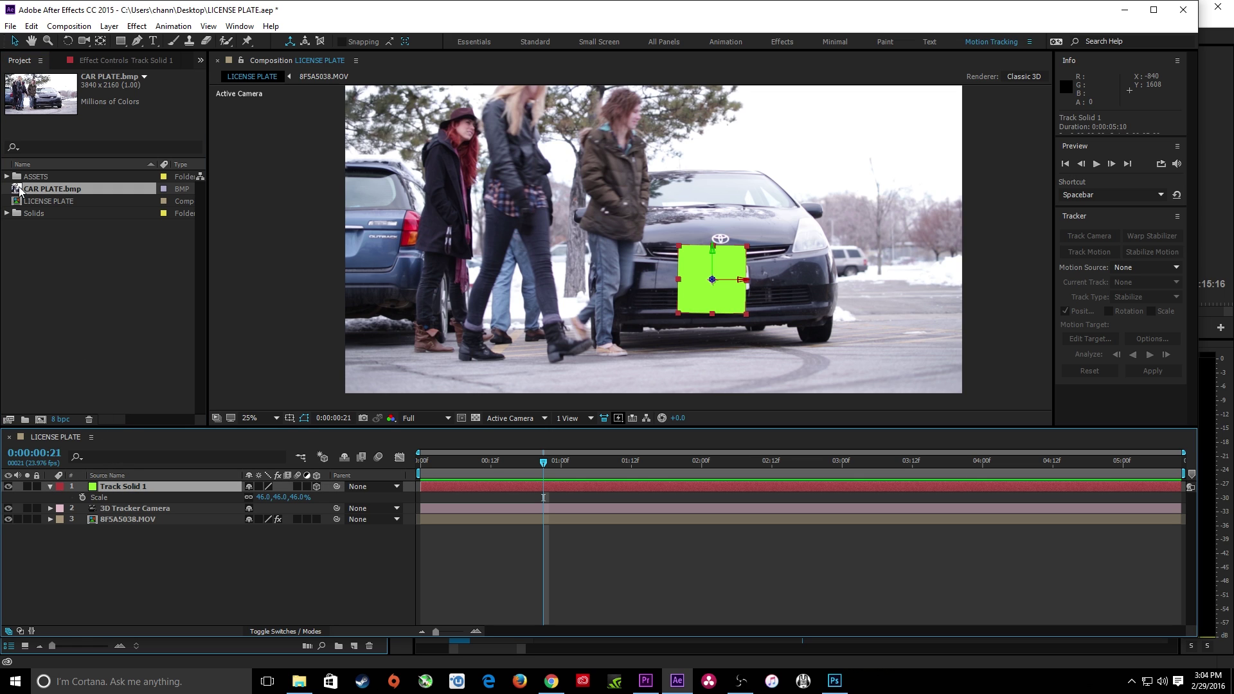
drag(20, 190, 130, 489)
key(alt)
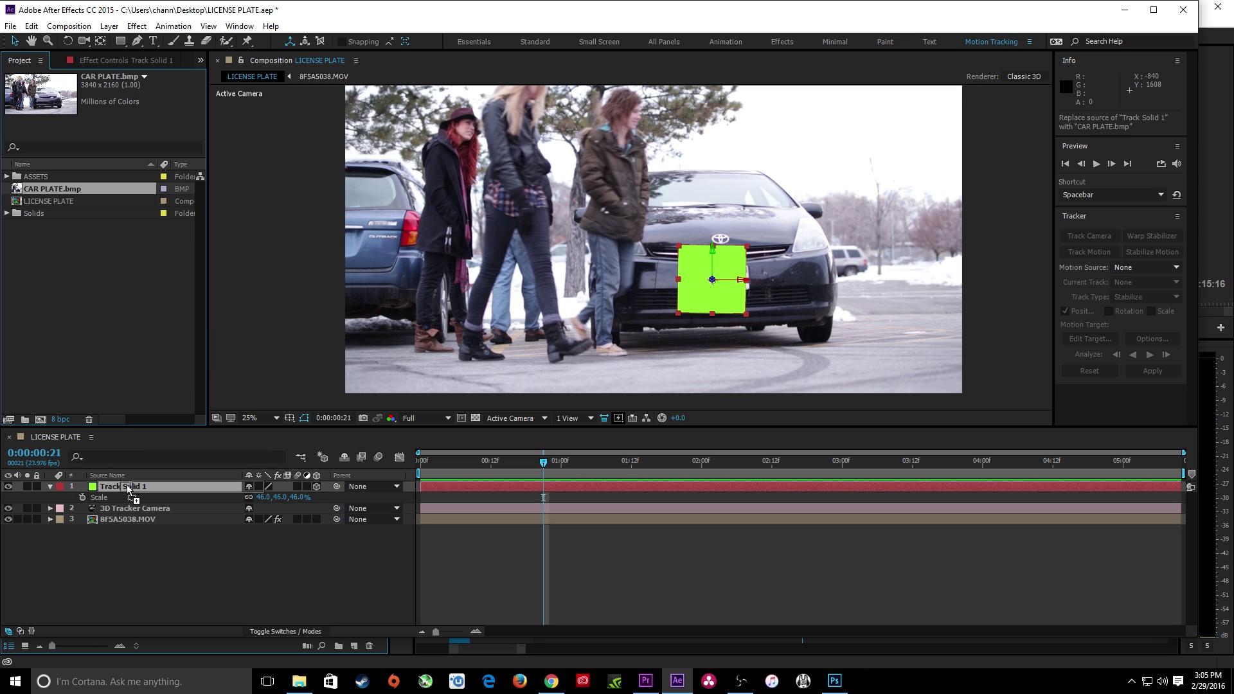
drag(129, 488, 132, 487)
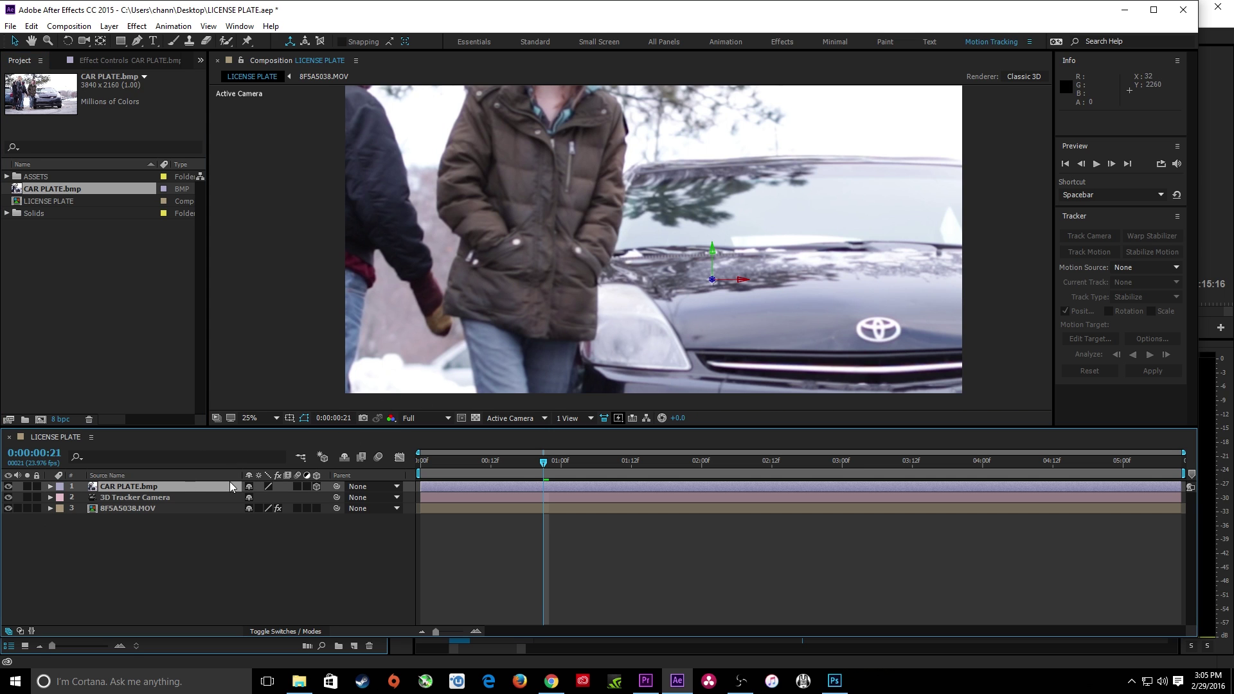
Set the CAR PLATE.bmp layer's scale to 16% and play back the composition to check how it tracks.
key(s)
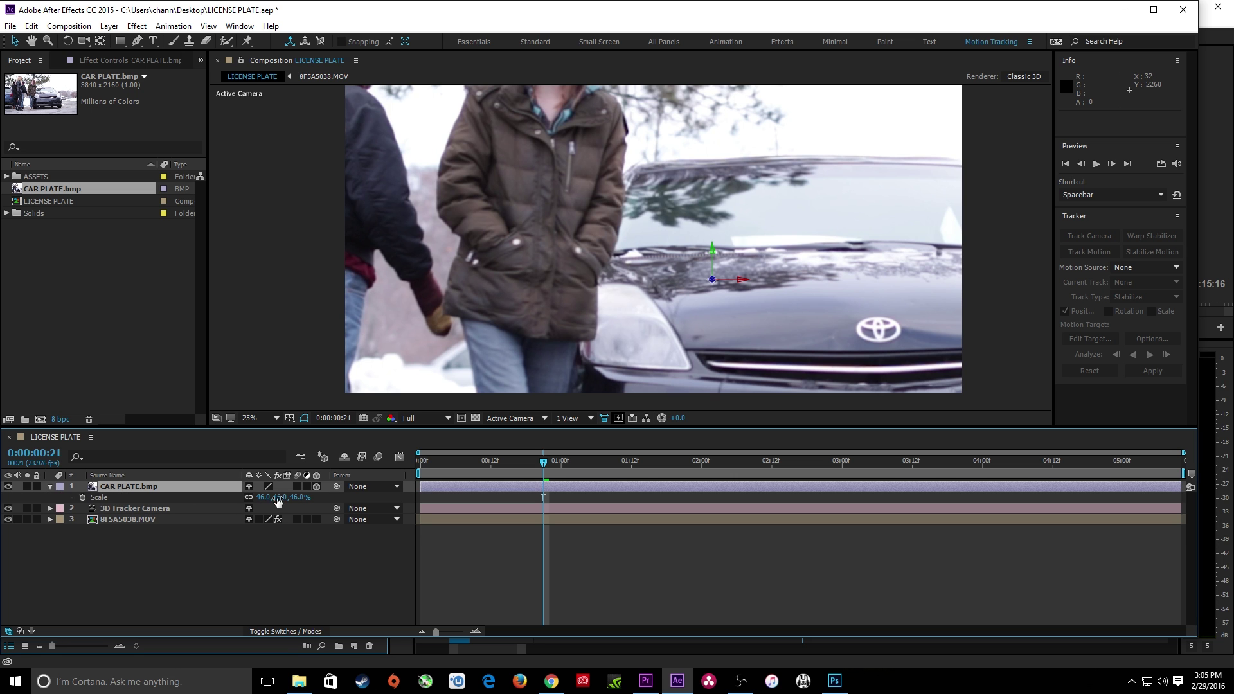
drag(277, 501, 264, 496)
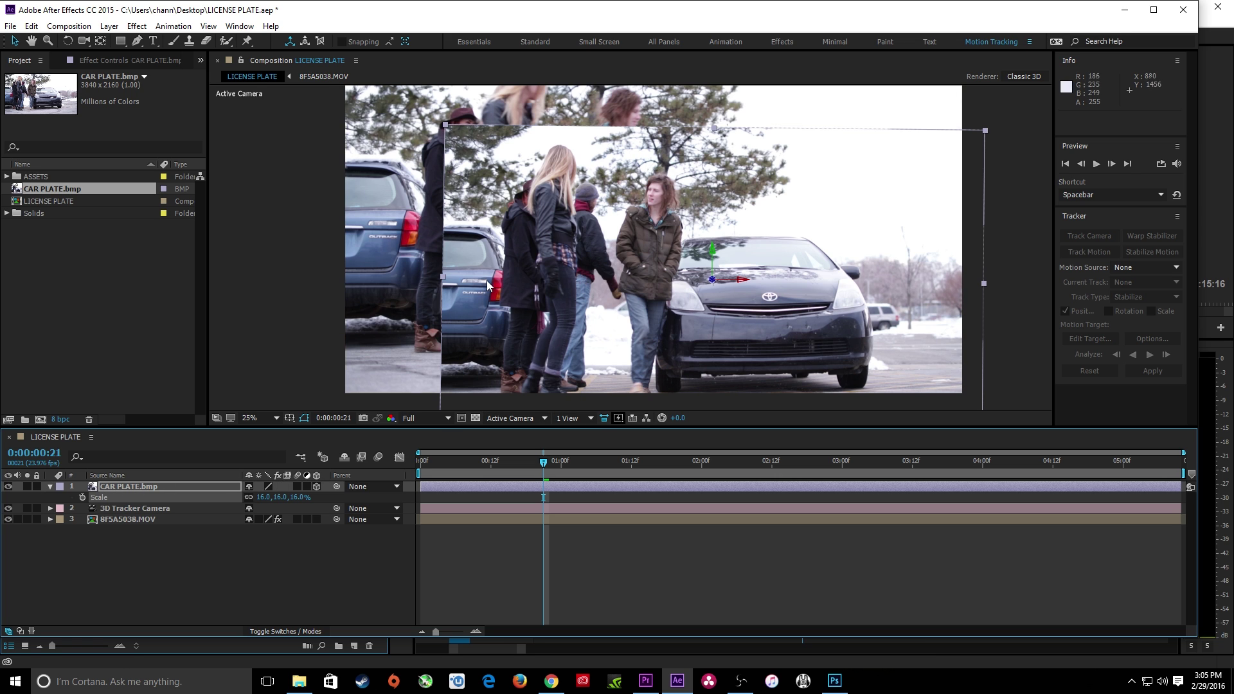
key(space)
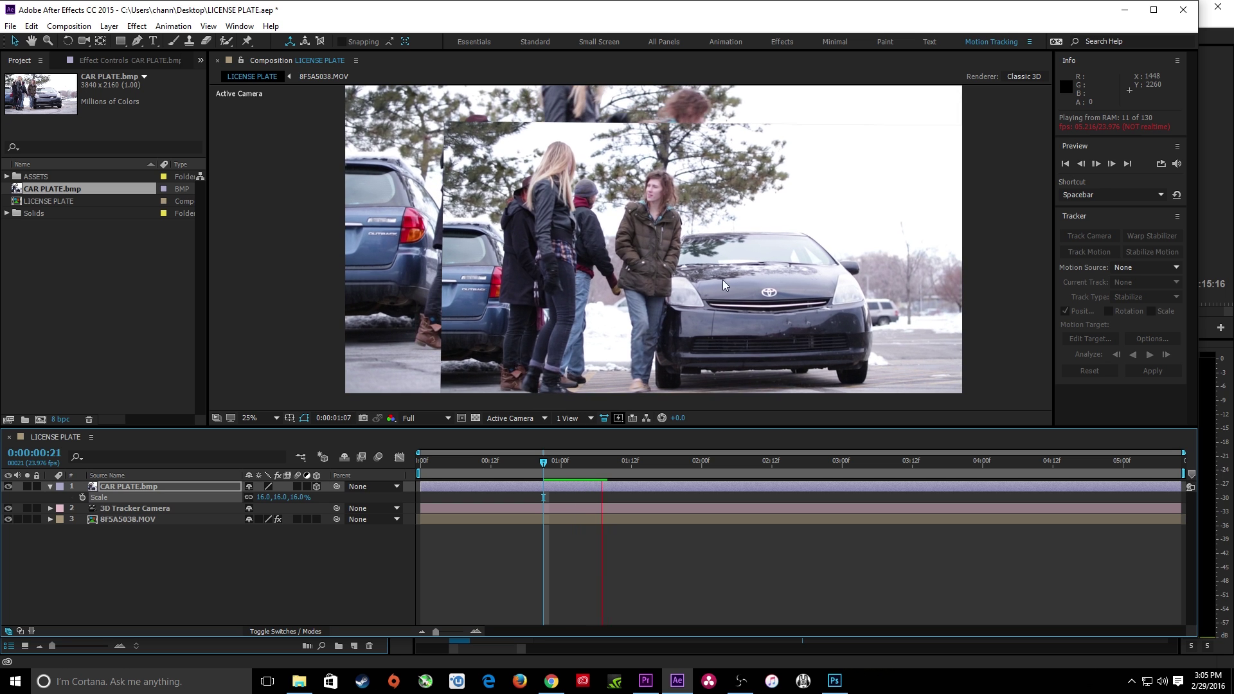
click(182, 487)
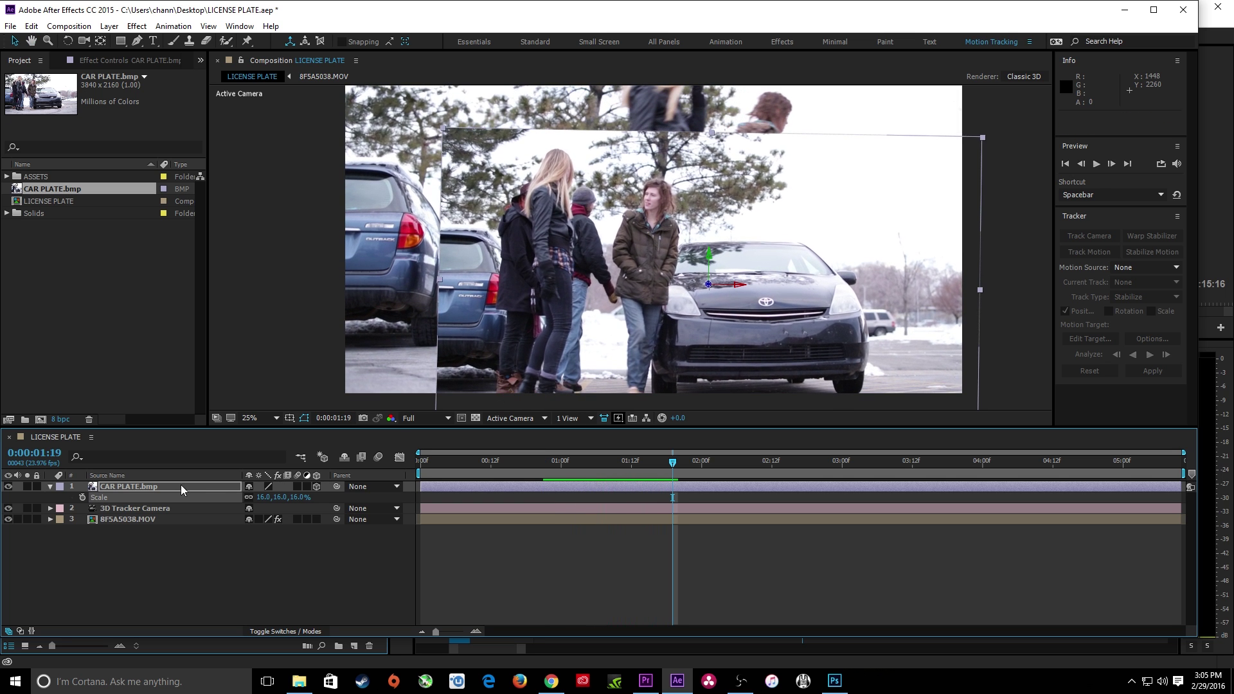
Draw a rectangular mask about 295 px high around the retouched bumper area in the CAR PLATE.bmp layer view.
double_click(94, 488)
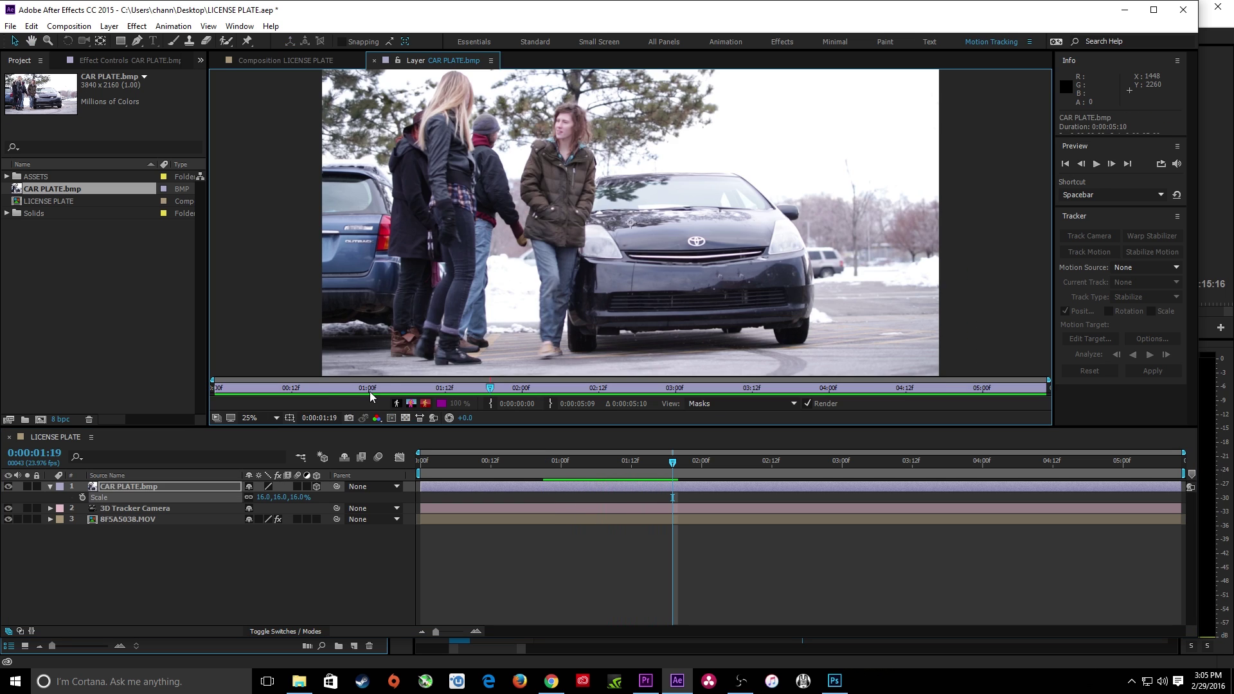
scroll(690, 271, up, 3)
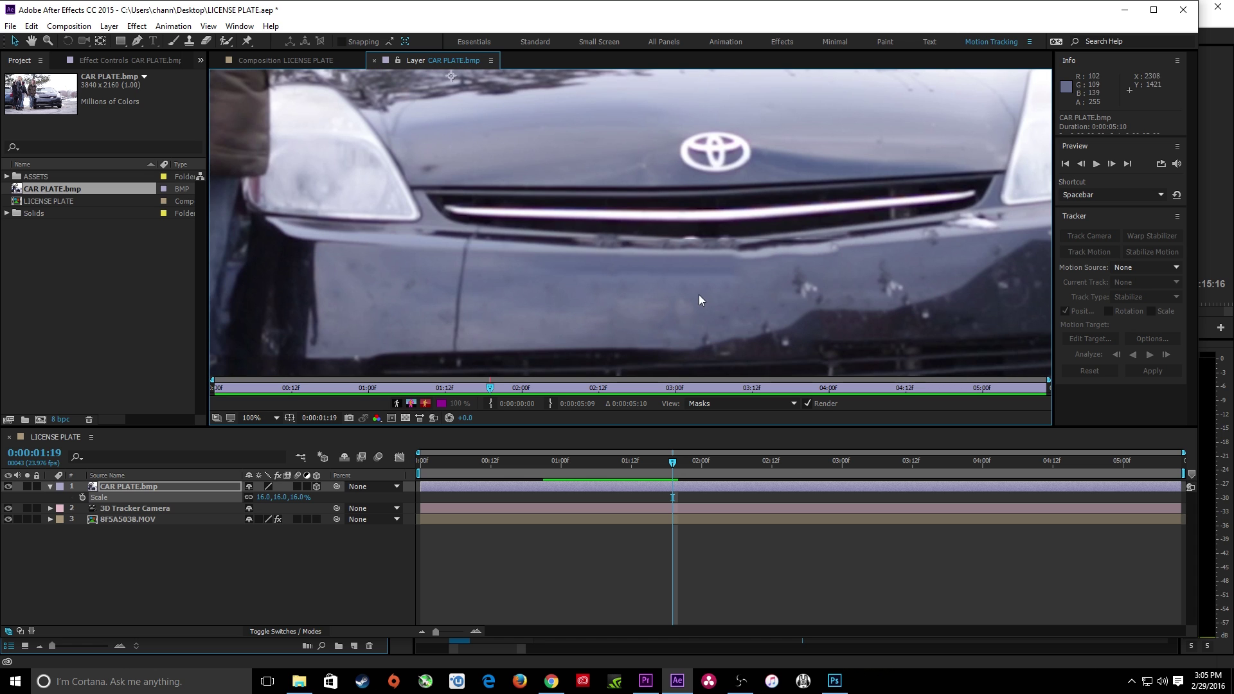
drag(688, 271, 664, 205)
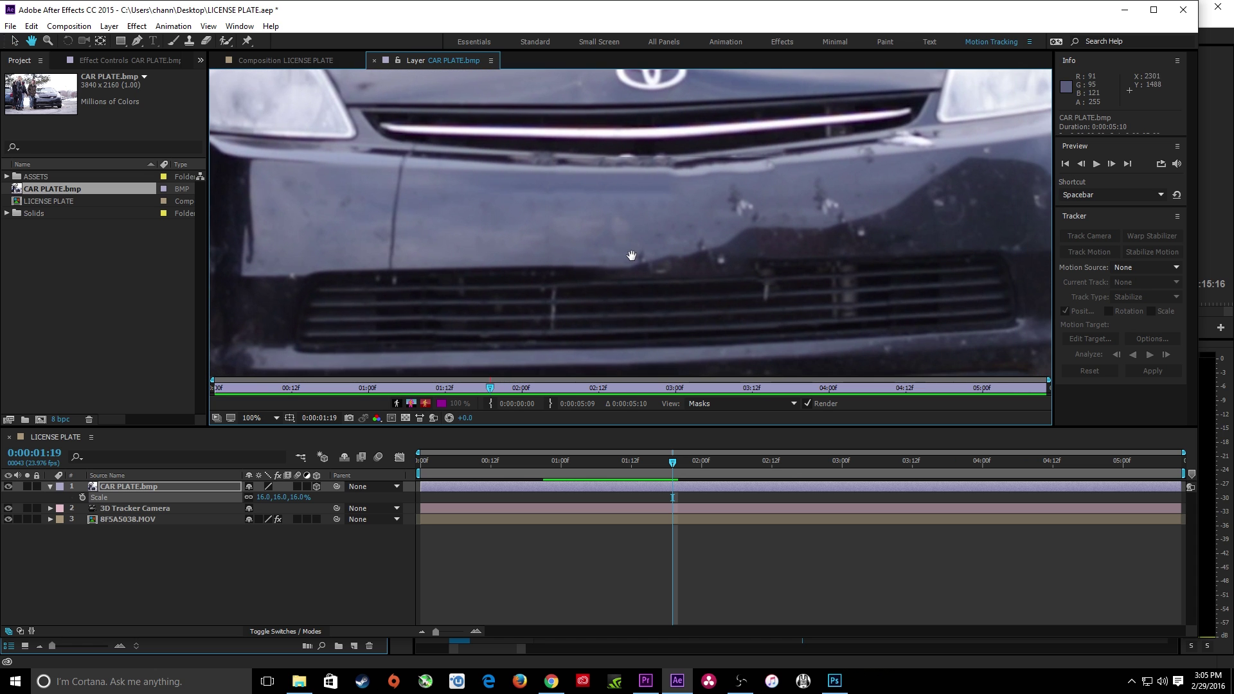
click(120, 42)
drag(527, 139, 842, 328)
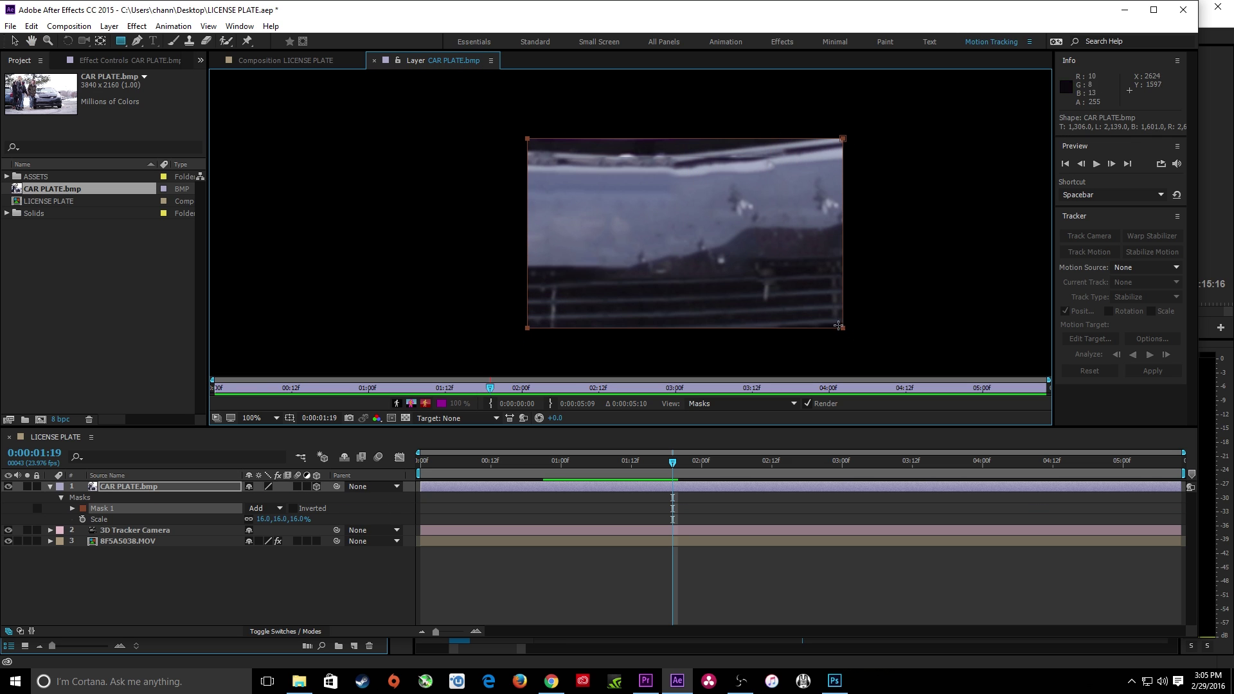
Set the Mask 1 feather to 63 pixels and return to the LICENSE PLATE composition view.
click(72, 509)
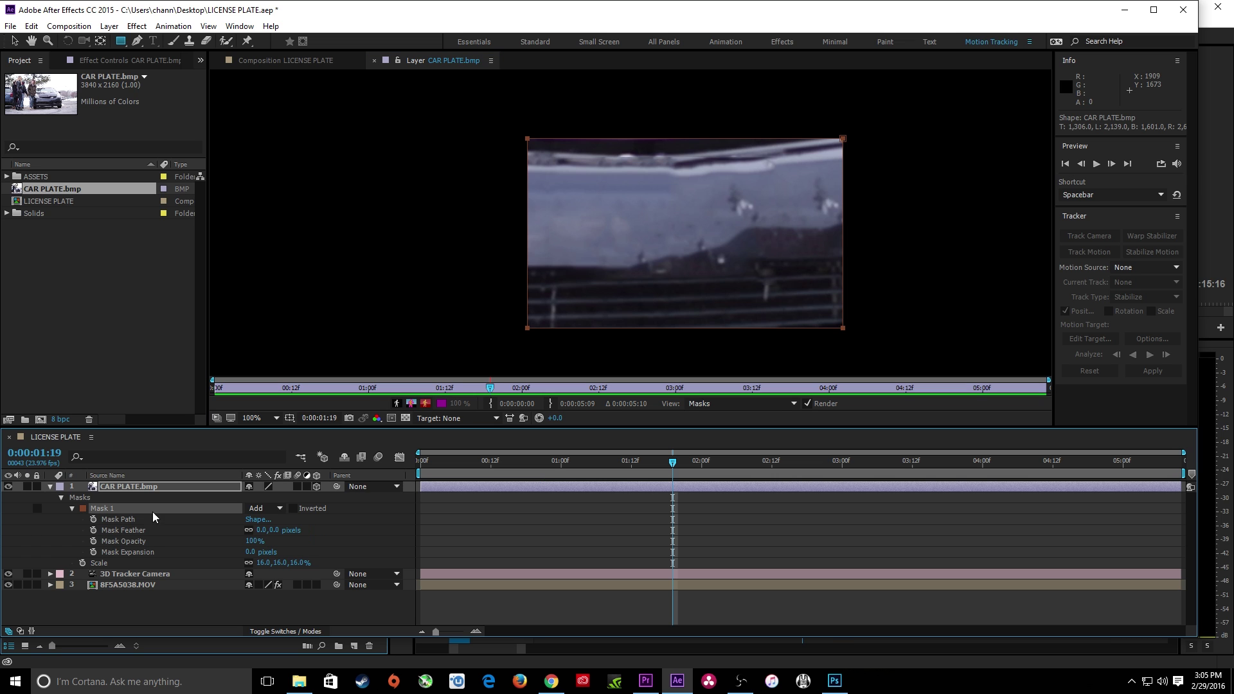
drag(272, 531, 304, 531)
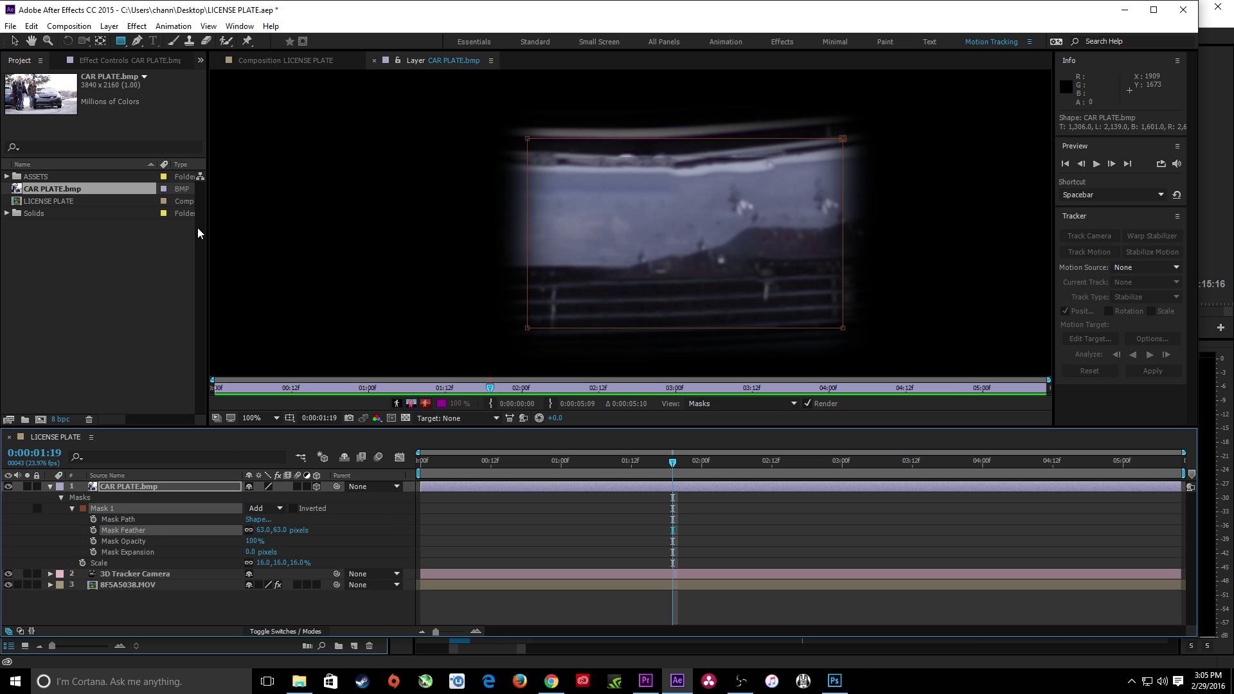
click(276, 60)
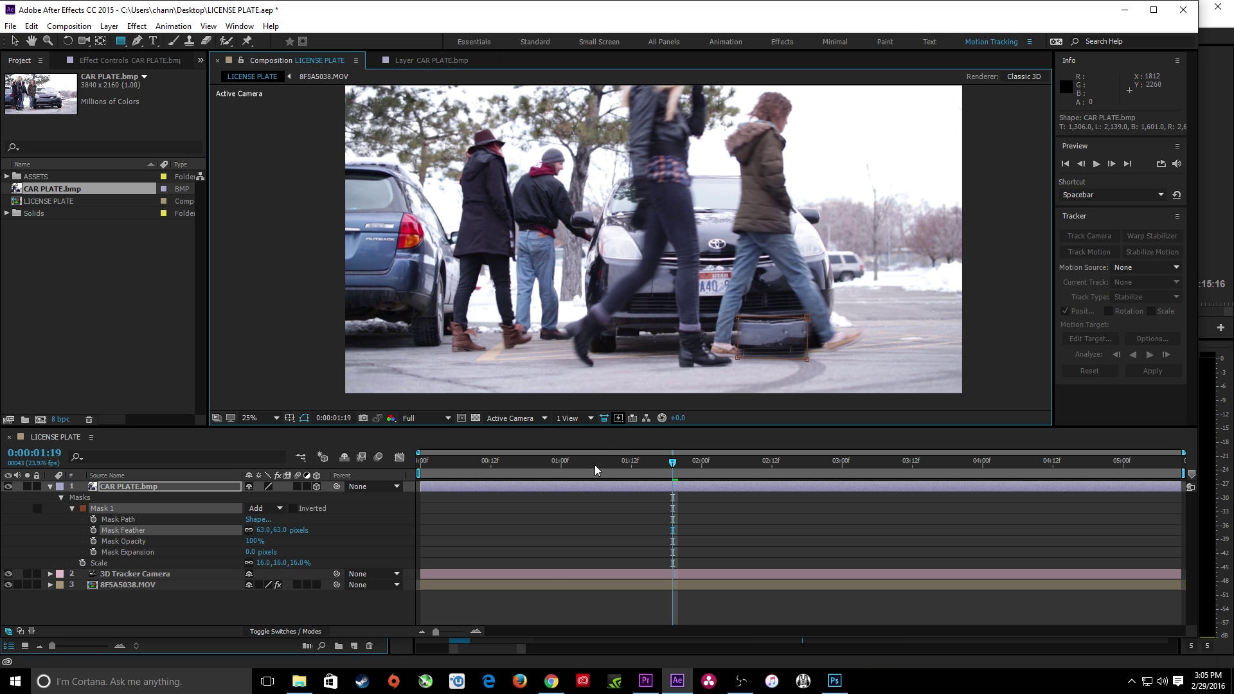
At the first frame, move the CAR PLATE.bmp layer's anchor point to the centre of its masked bumper patch.
drag(595, 464, 417, 458)
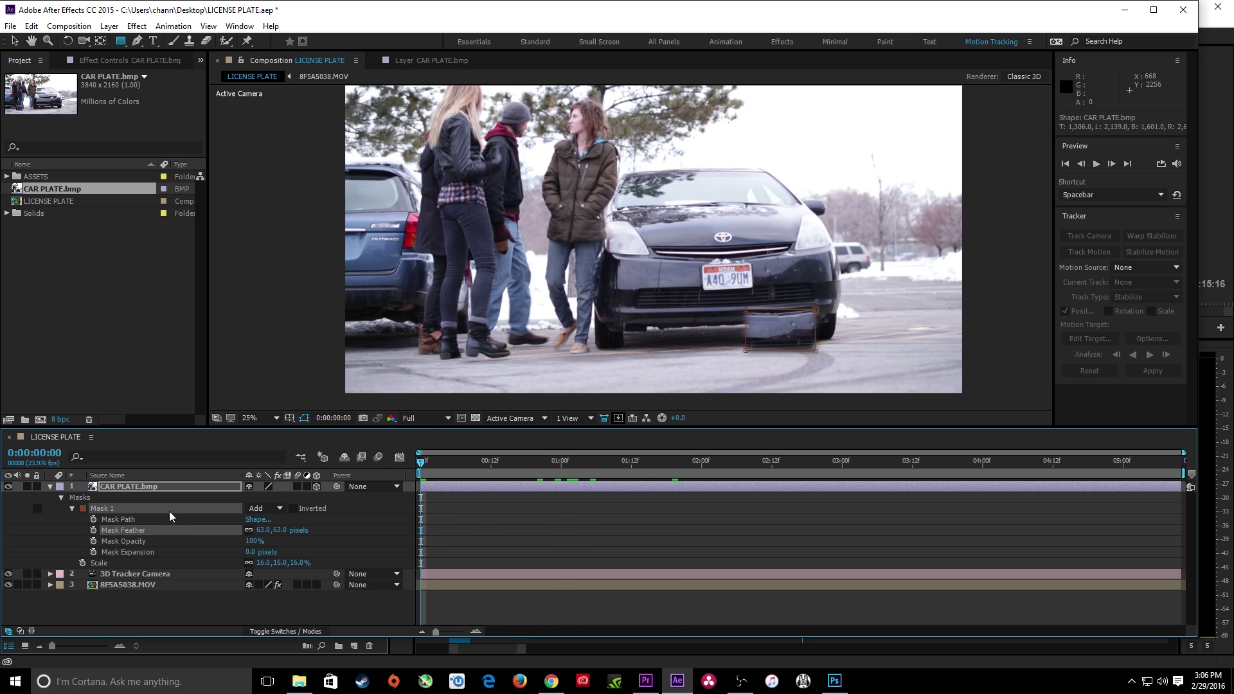
key(v)
click(180, 600)
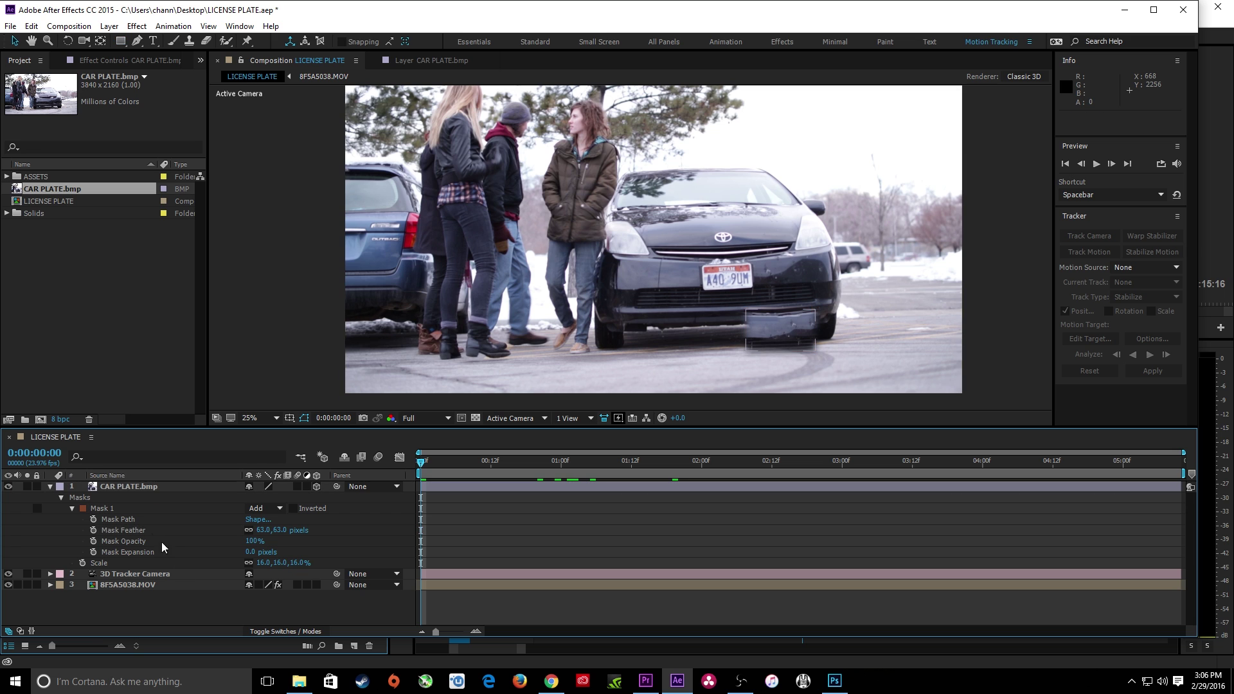
click(129, 489)
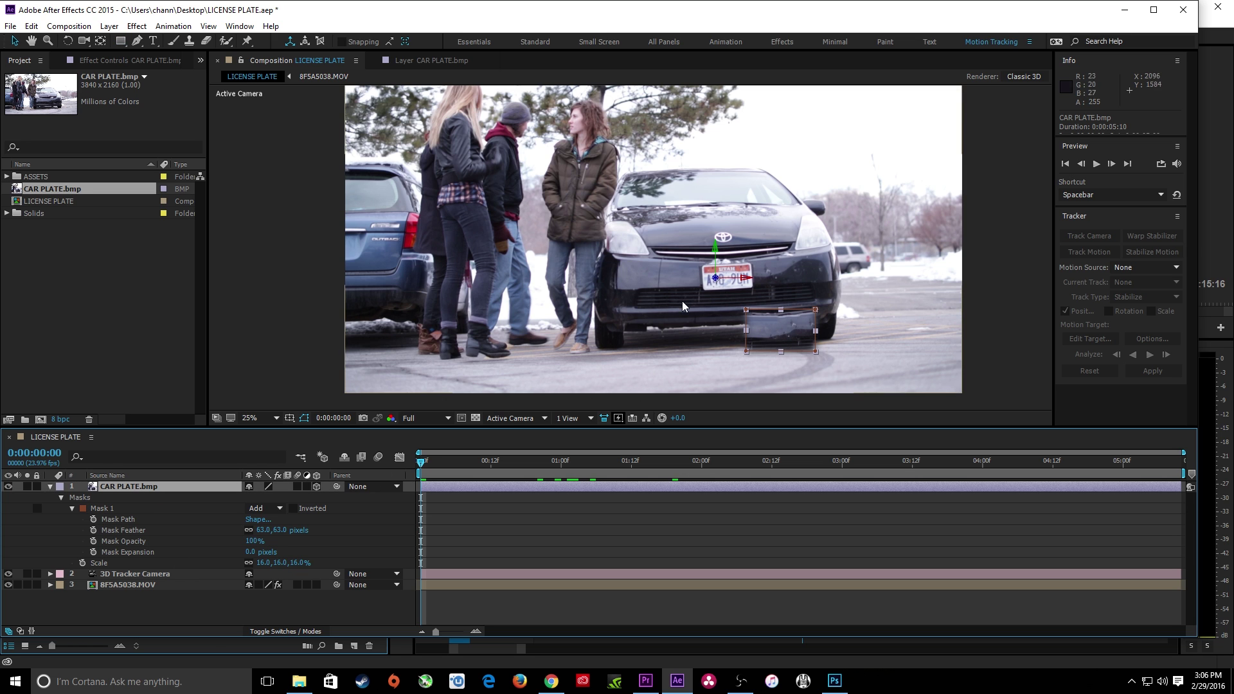
scroll(750, 291, up, 4)
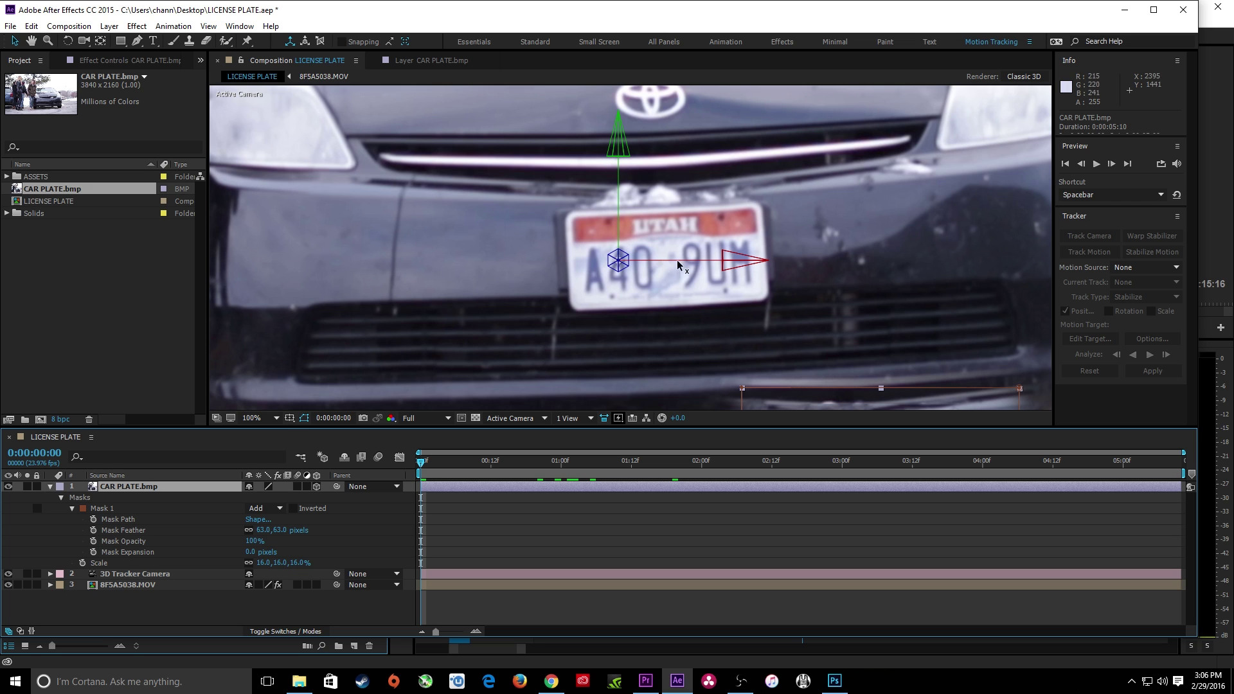
scroll(653, 252, down, 5)
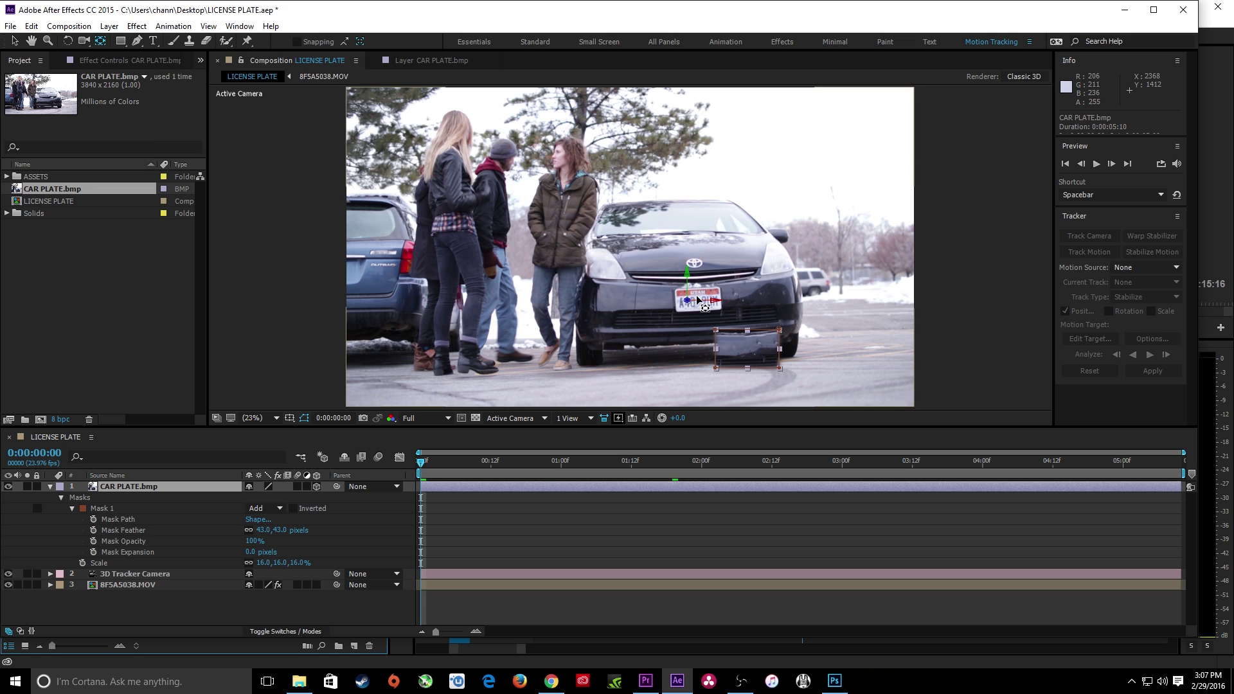
drag(689, 302, 748, 352)
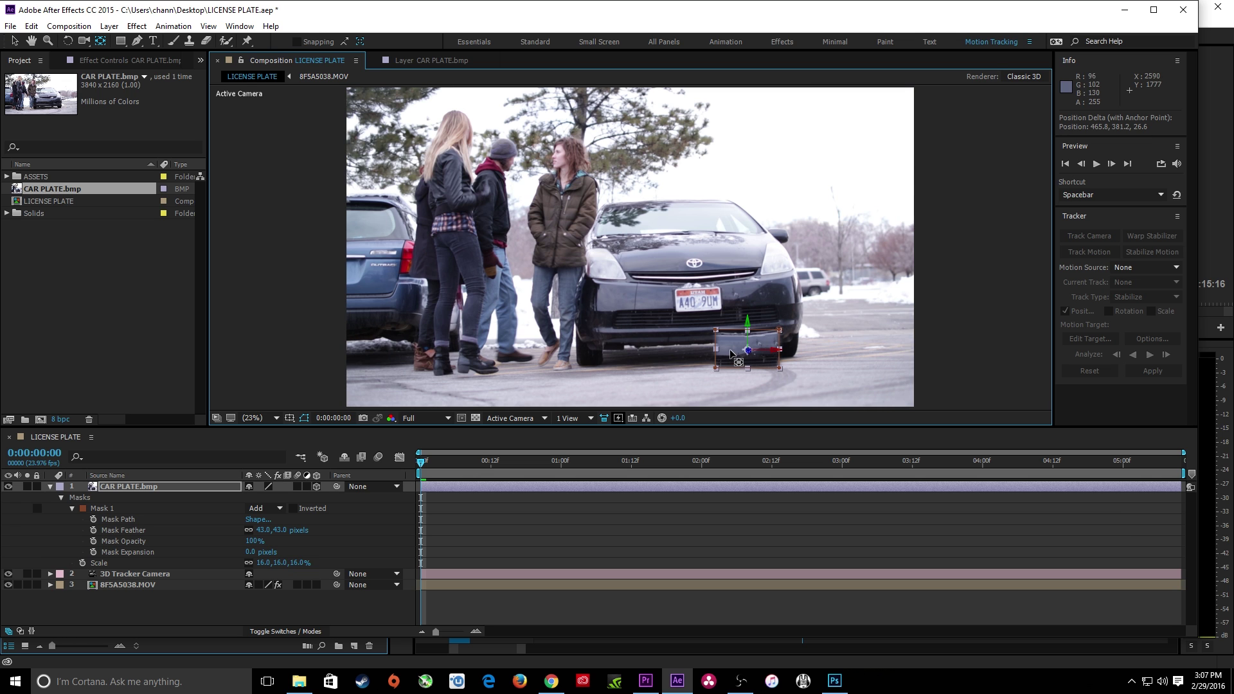
Move the CAR PLATE.bmp patch up and left over the license plate, to a position of about 1952, 1142.
scroll(747, 348, up, 5)
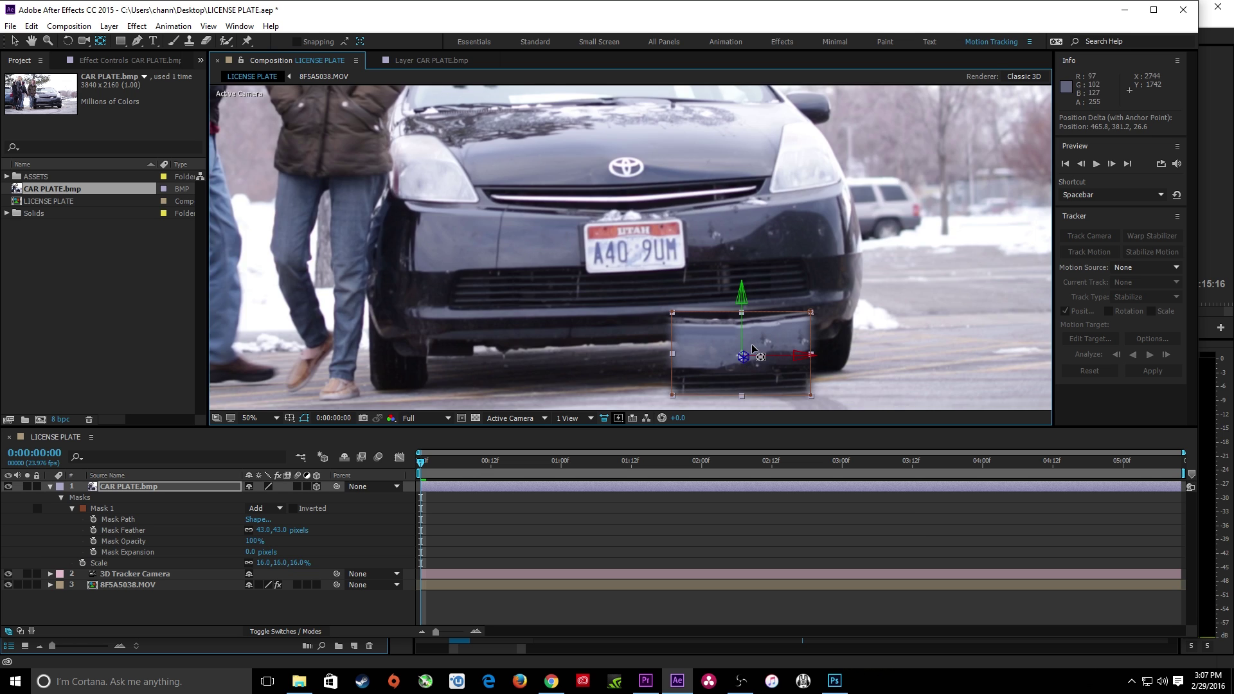
drag(754, 349, 728, 293)
key(v)
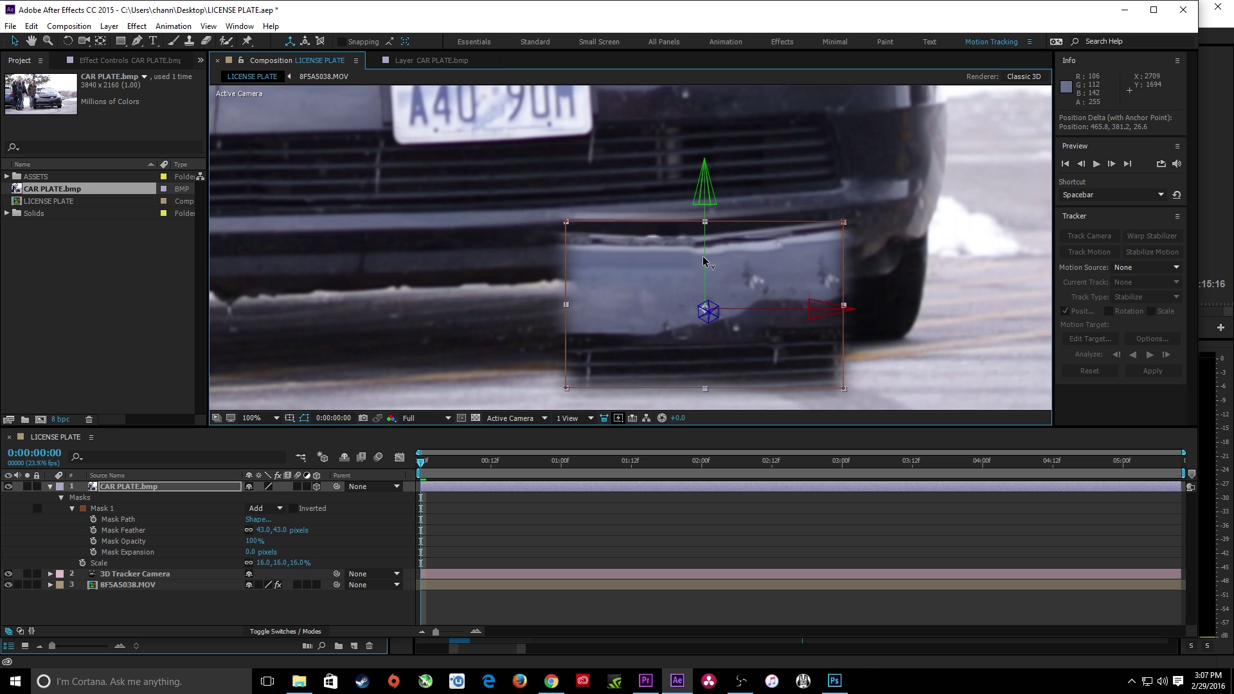
drag(703, 257, 708, 219)
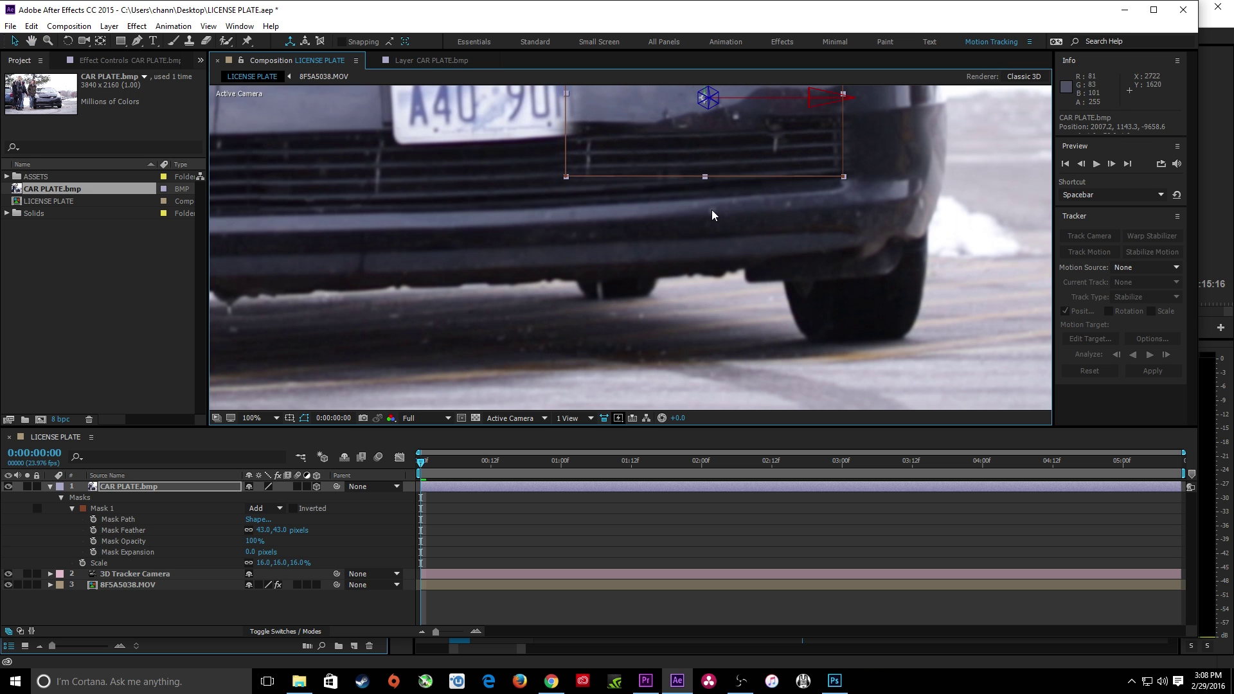
key(h)
drag(731, 168, 724, 309)
key(v)
drag(761, 234, 719, 234)
scroll(710, 237, down, 2)
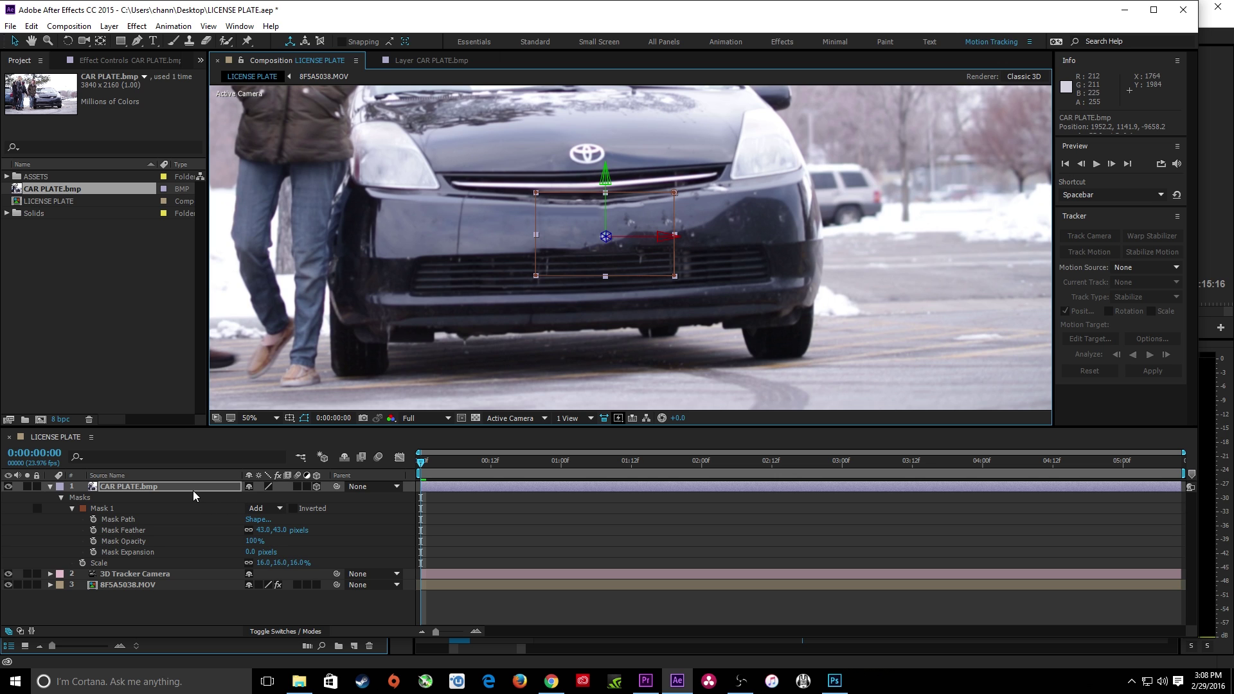
Try scaling the CAR PLATE.bmp layer to 20% and nudge it slightly up.
key(s)
drag(263, 497, 263, 497)
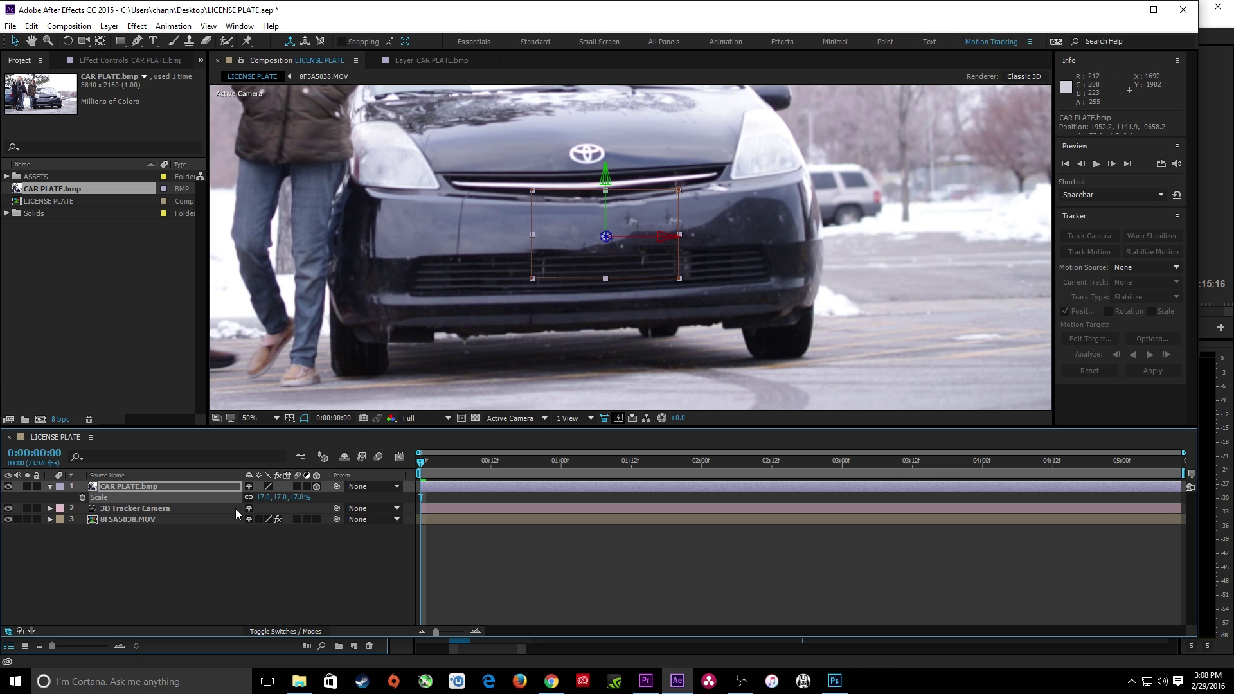
drag(266, 497, 266, 497)
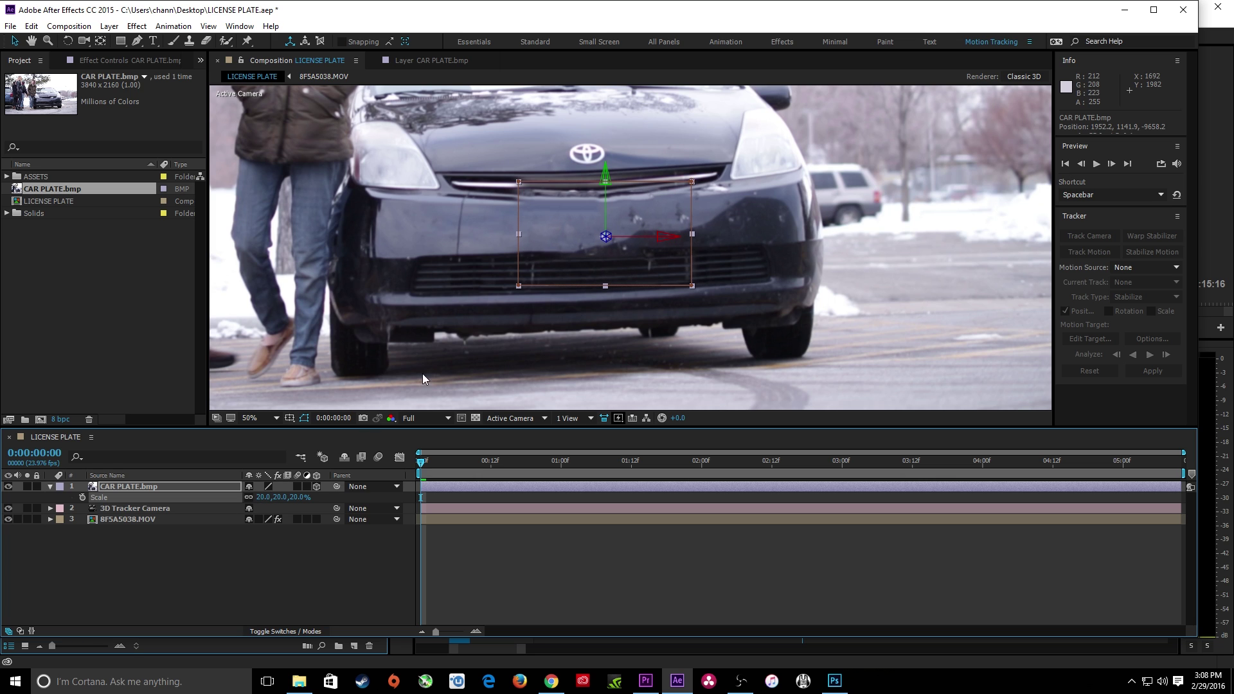
drag(606, 201, 605, 201)
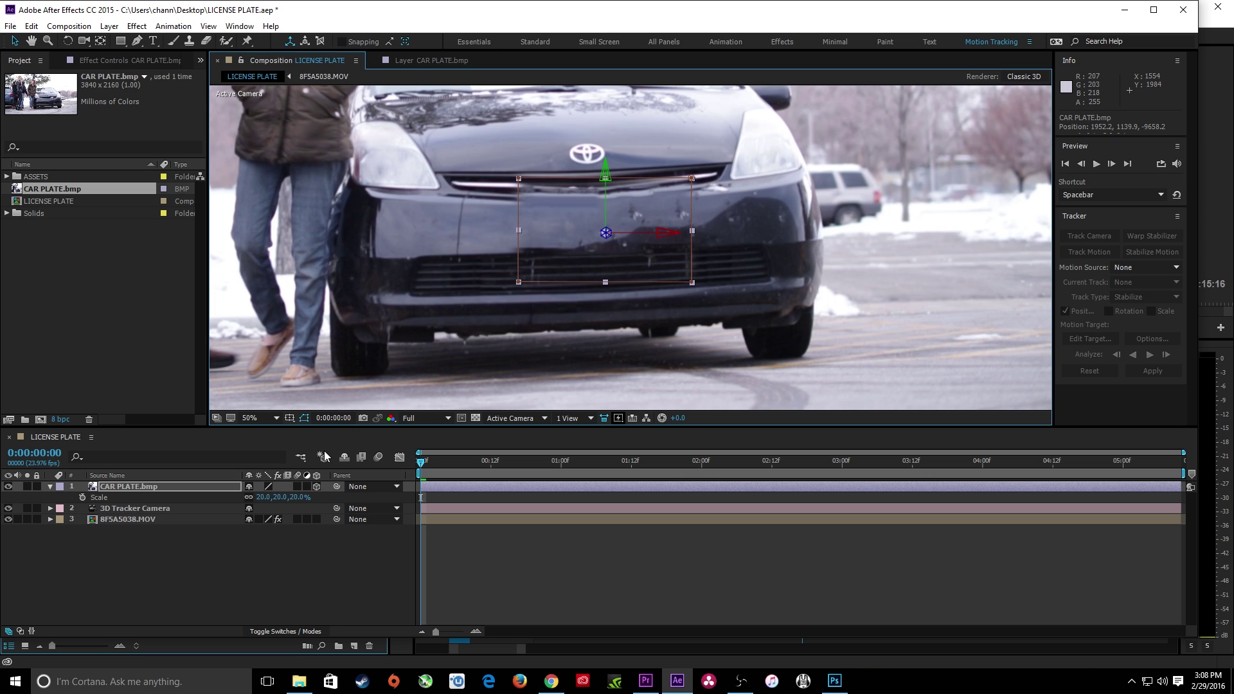
Set the CAR PLATE.bmp layer's scale to 18%, nudge it down to a Y position of about 1144, and deselect it.
click(266, 497)
text(18)
key(Return)
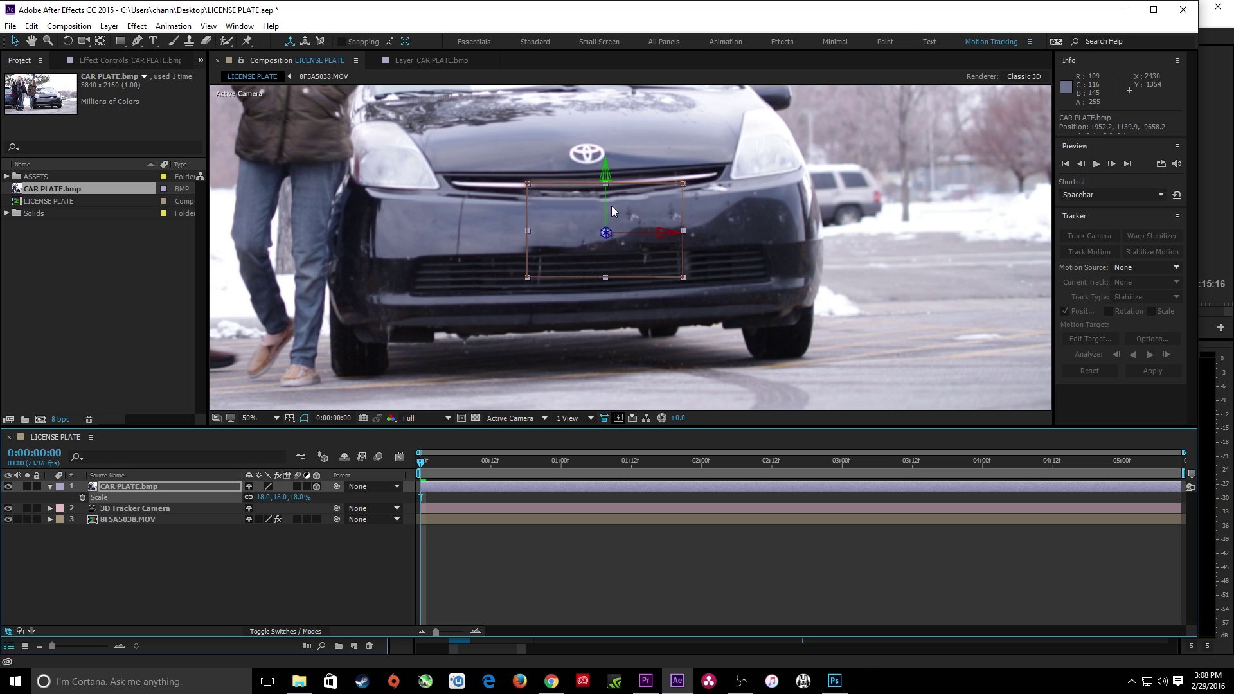
drag(604, 191, 604, 191)
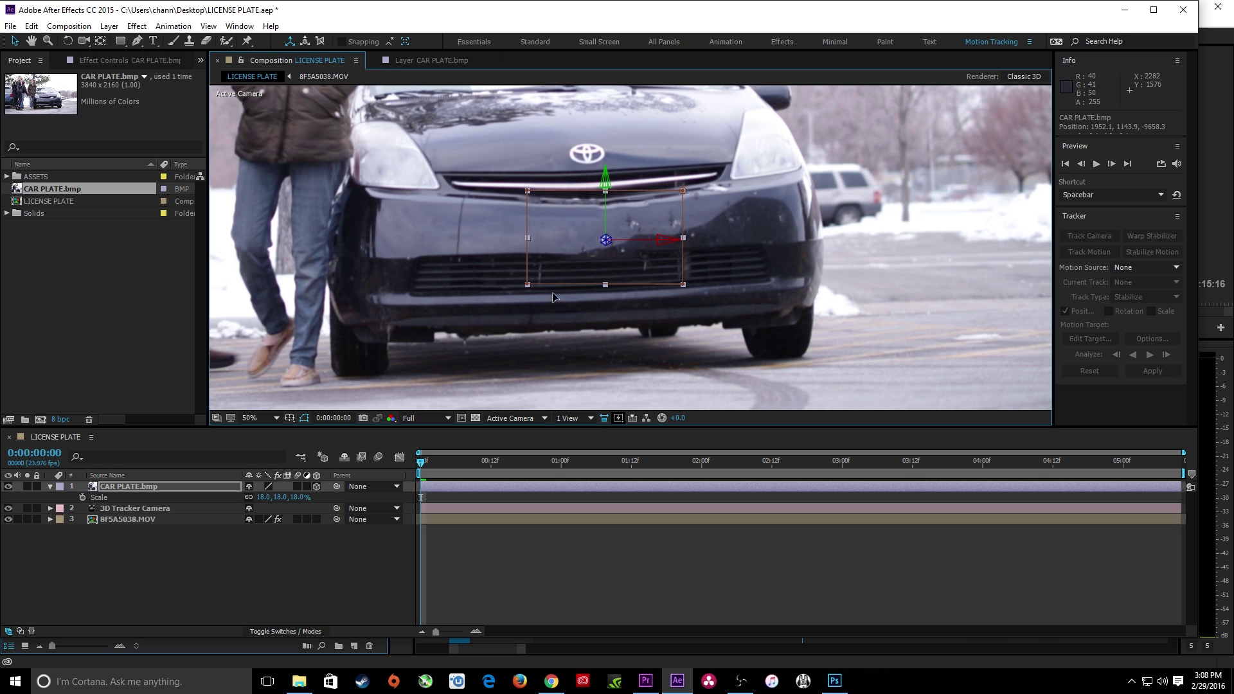
click(355, 568)
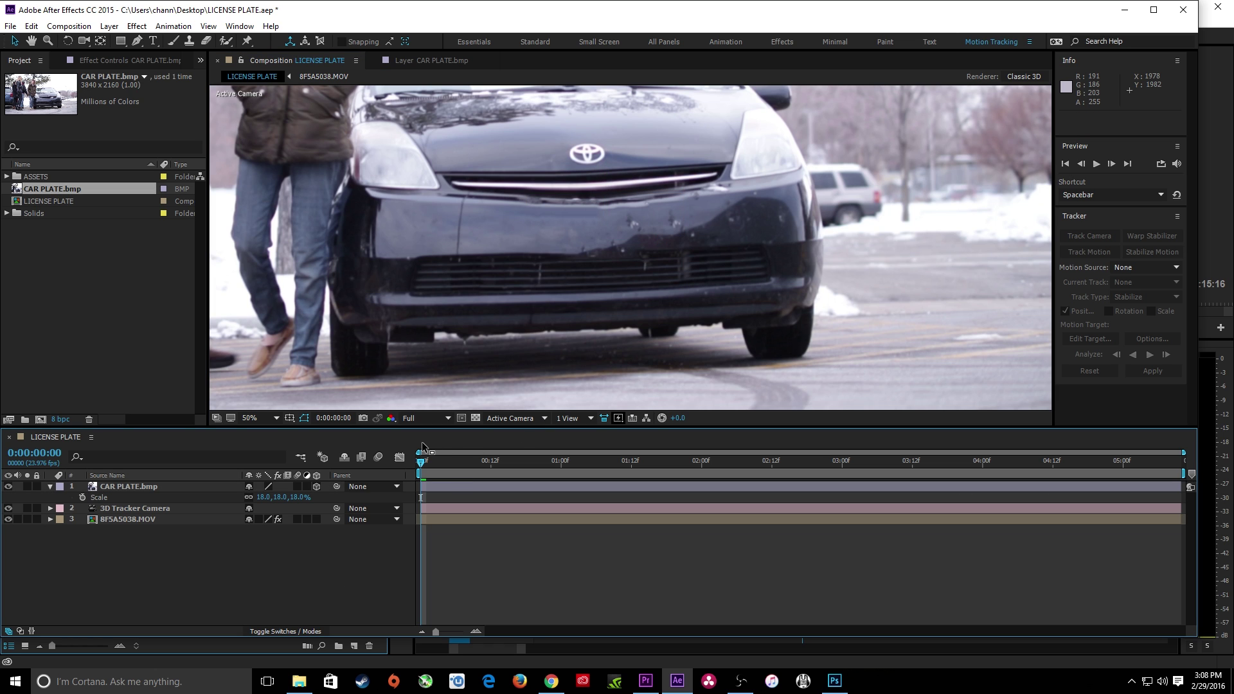
Fit the whole frame in view and play back the composition to check how the patch tracks on the bumper.
key(shift+slash)
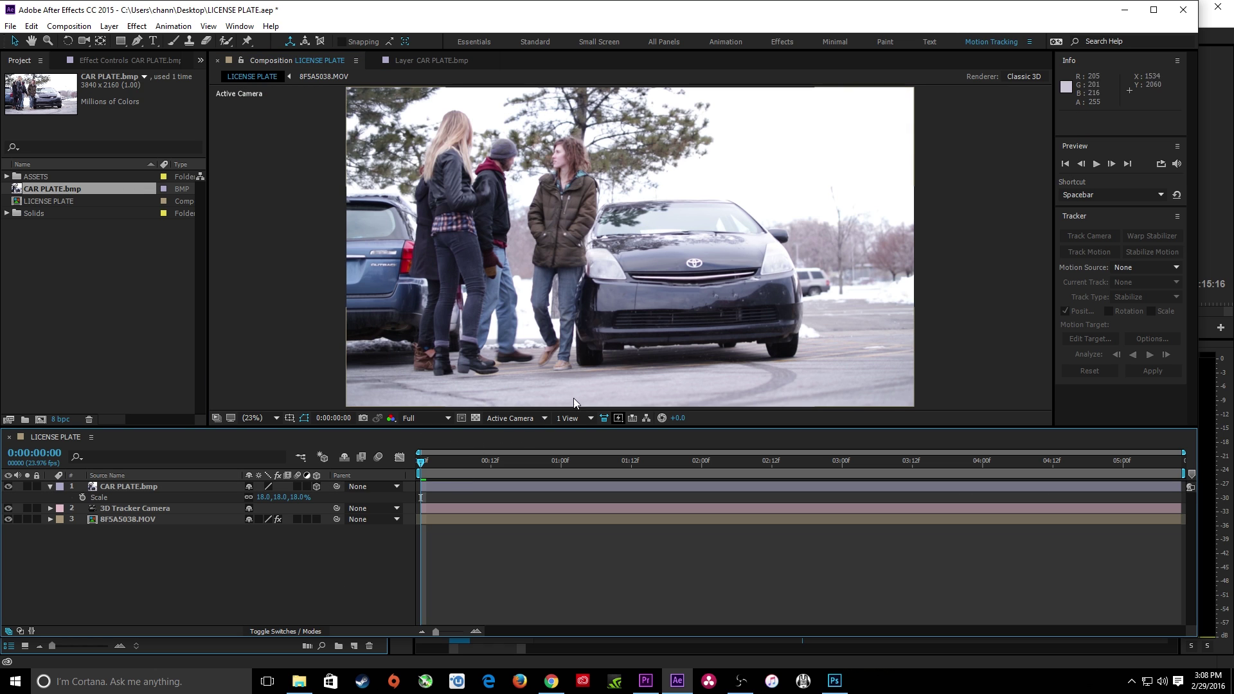
key(space)
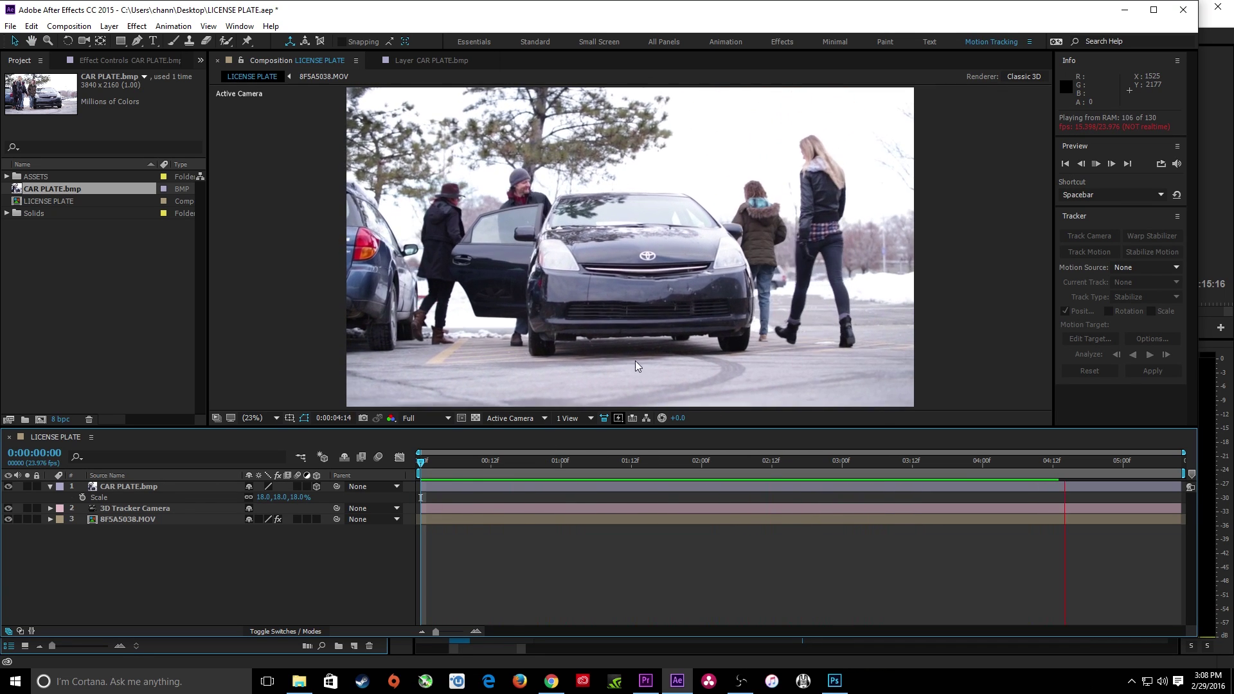
key(space)
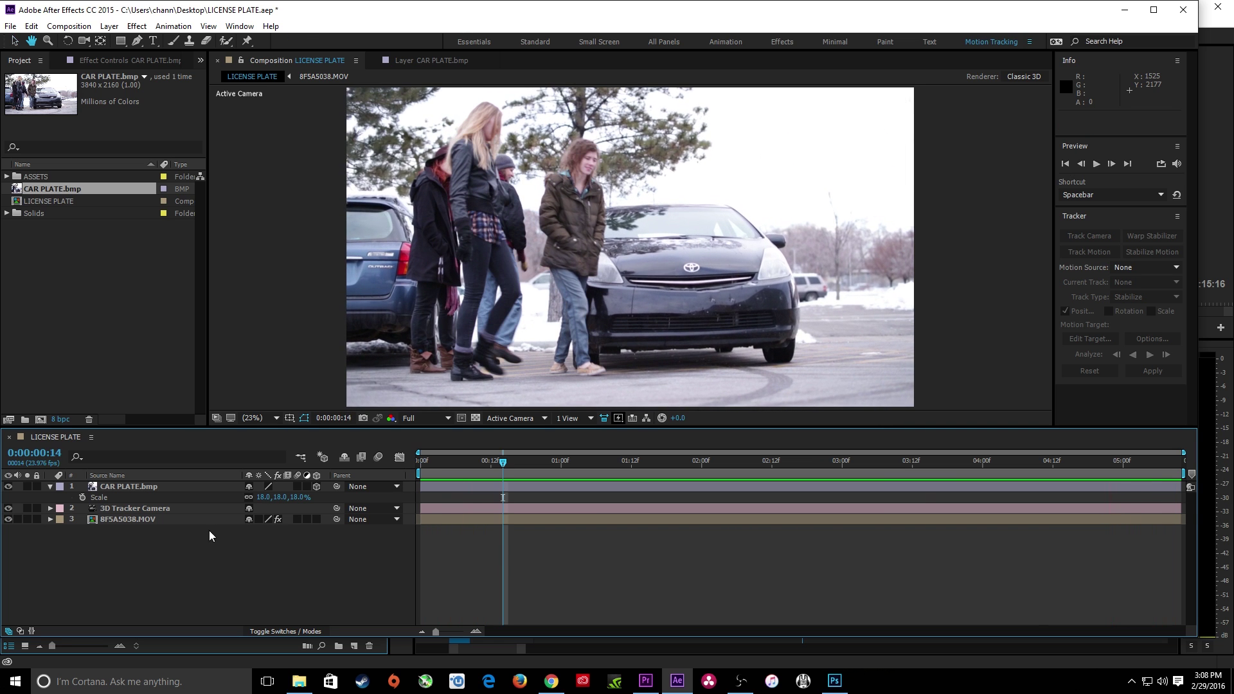
key(space)
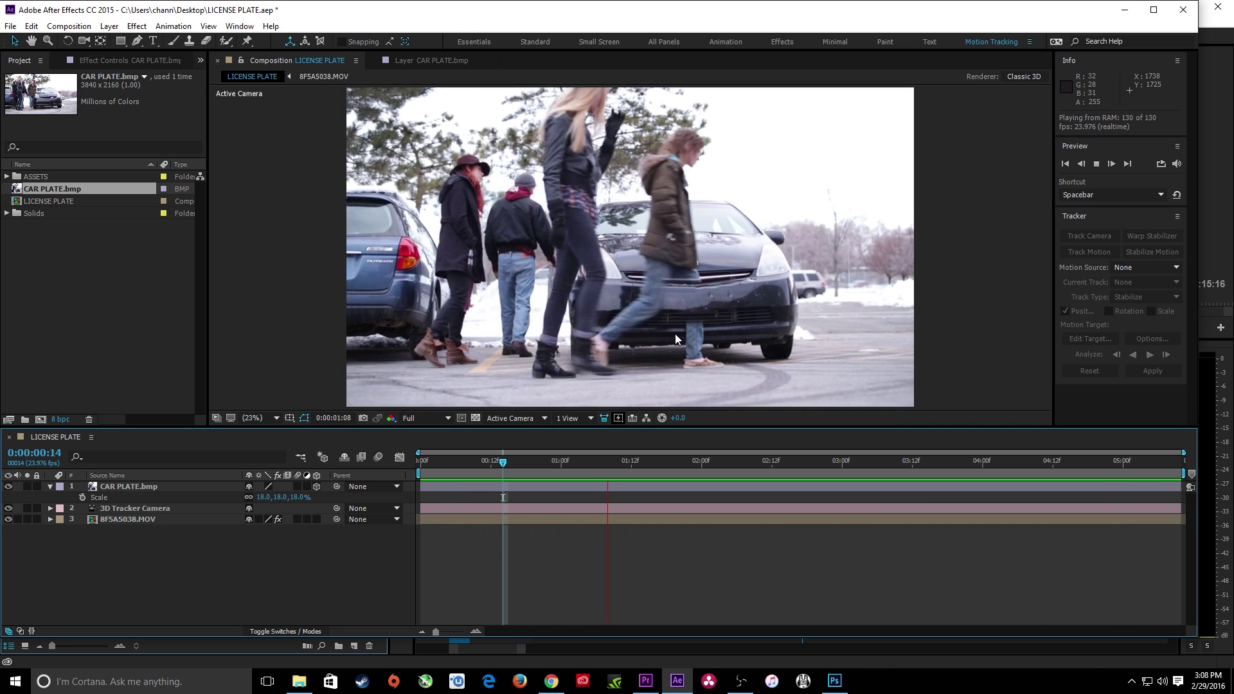
key(space)
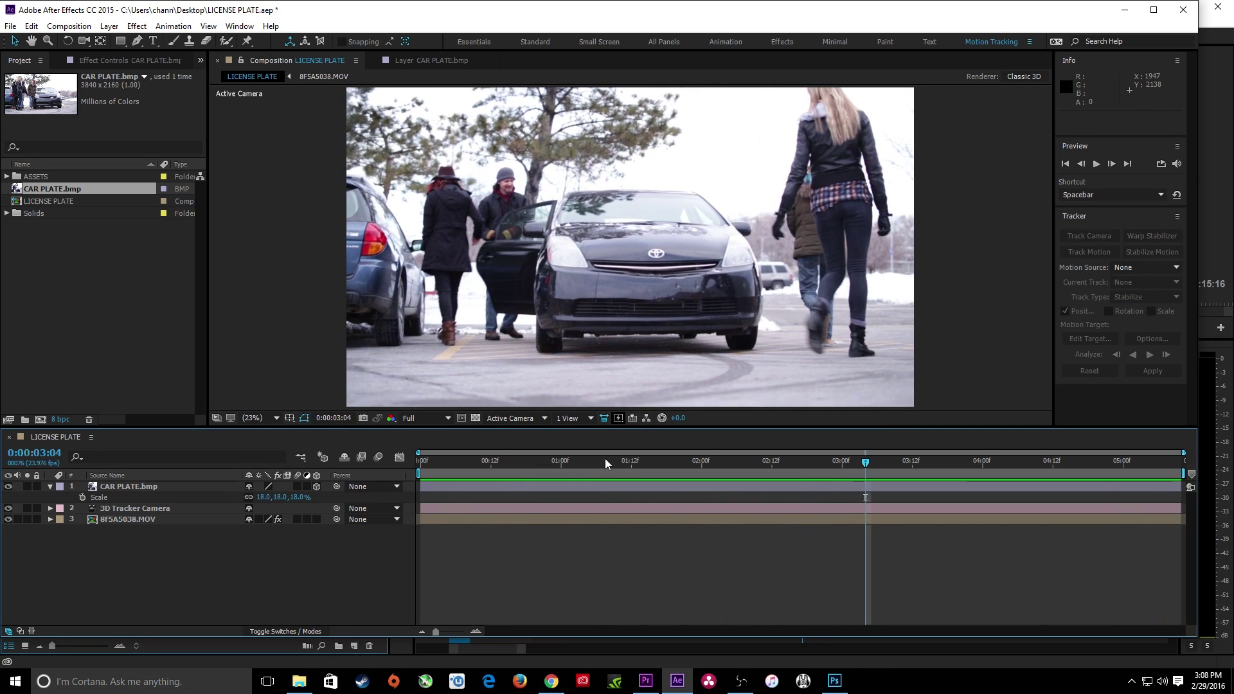
At 0:00:00:21, select Mask 1 of the CAR PLATE.bmp layer and pull its upper-right corner inward.
drag(604, 462, 543, 463)
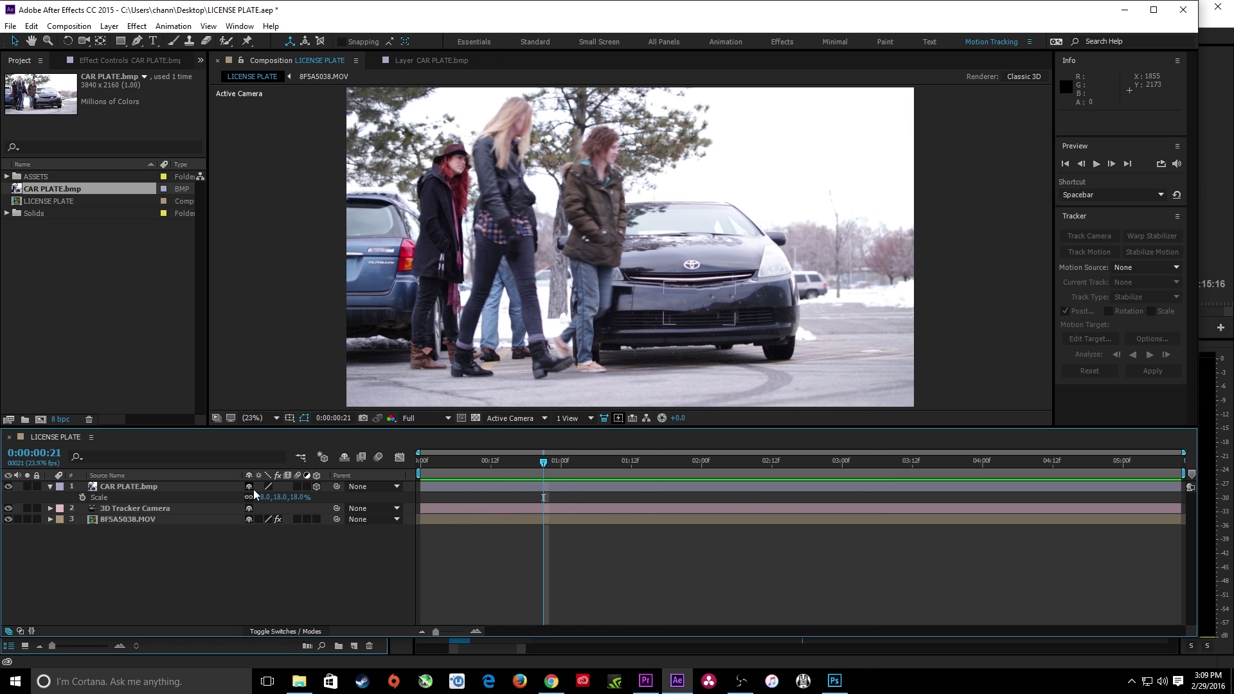
click(153, 484)
scroll(694, 321, up, 5)
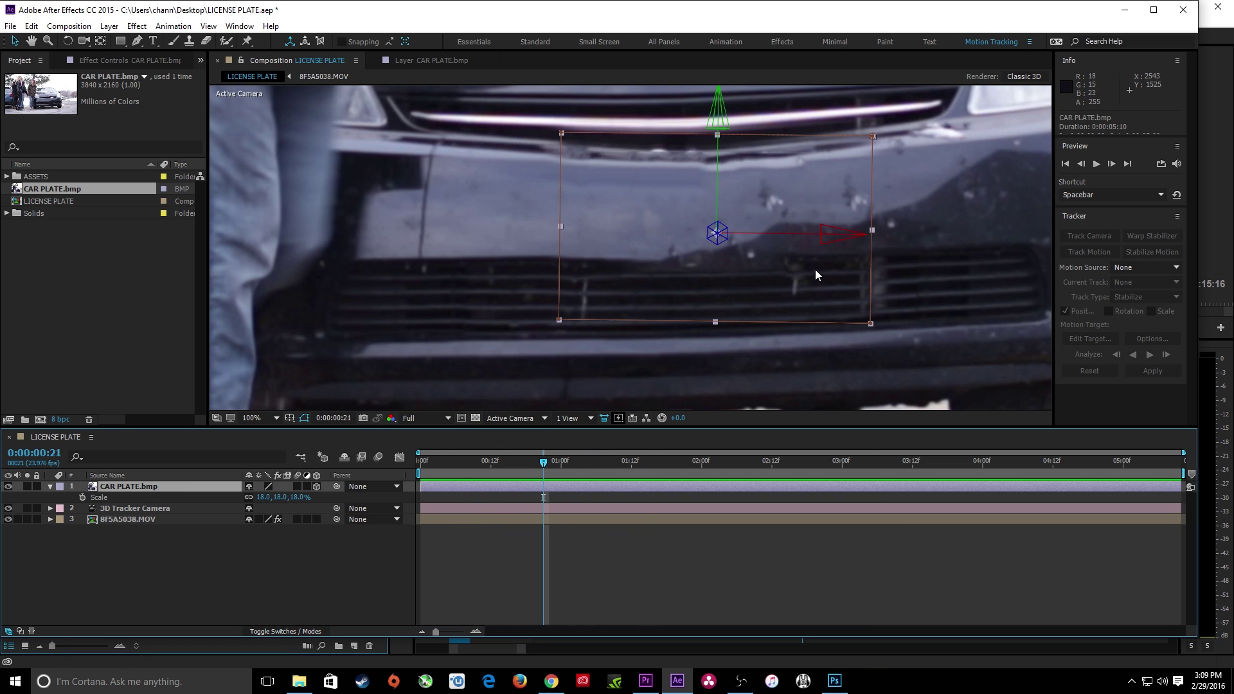
click(50, 486)
click(50, 487)
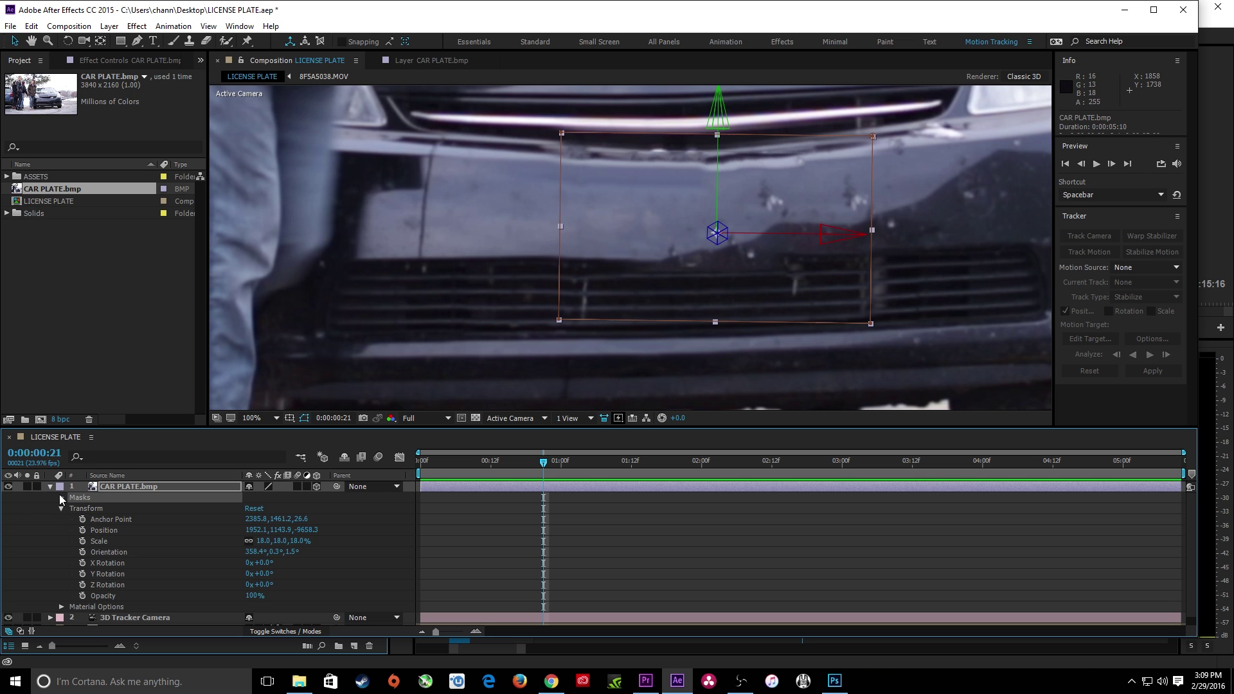
click(62, 498)
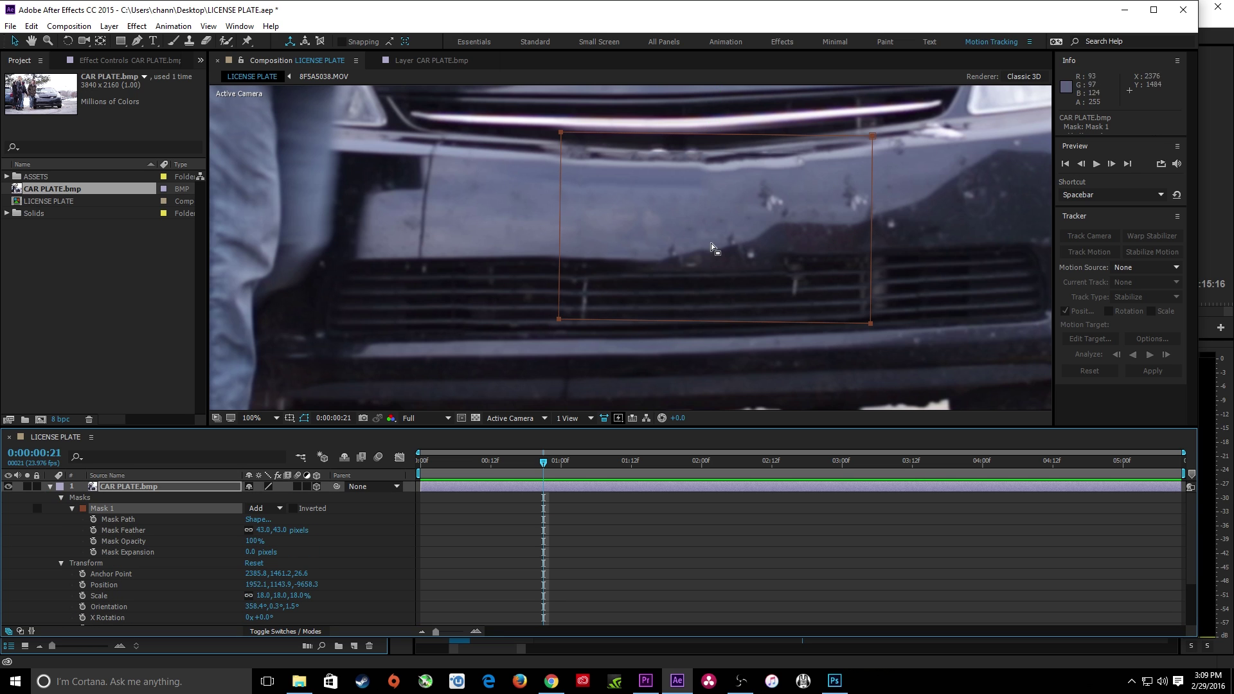
drag(872, 136, 806, 145)
key(ctrl+z)
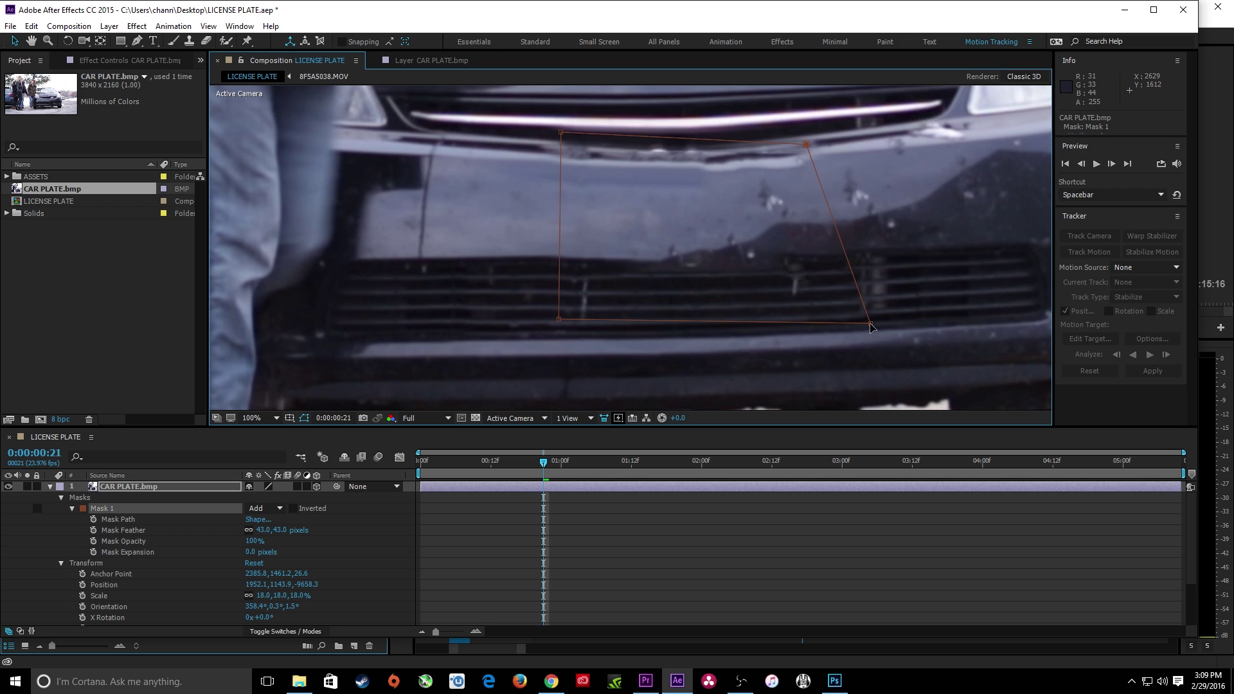
Adjust all four corners of Mask 1 so that it frames the bumper patch more tightly above the lower grille.
drag(870, 325, 826, 305)
drag(807, 145, 816, 145)
mouse_move(560, 132)
mouse_down()
mouse_move(556, 209)
mouse_move(560, 137)
mouse_up()
drag(559, 318, 558, 283)
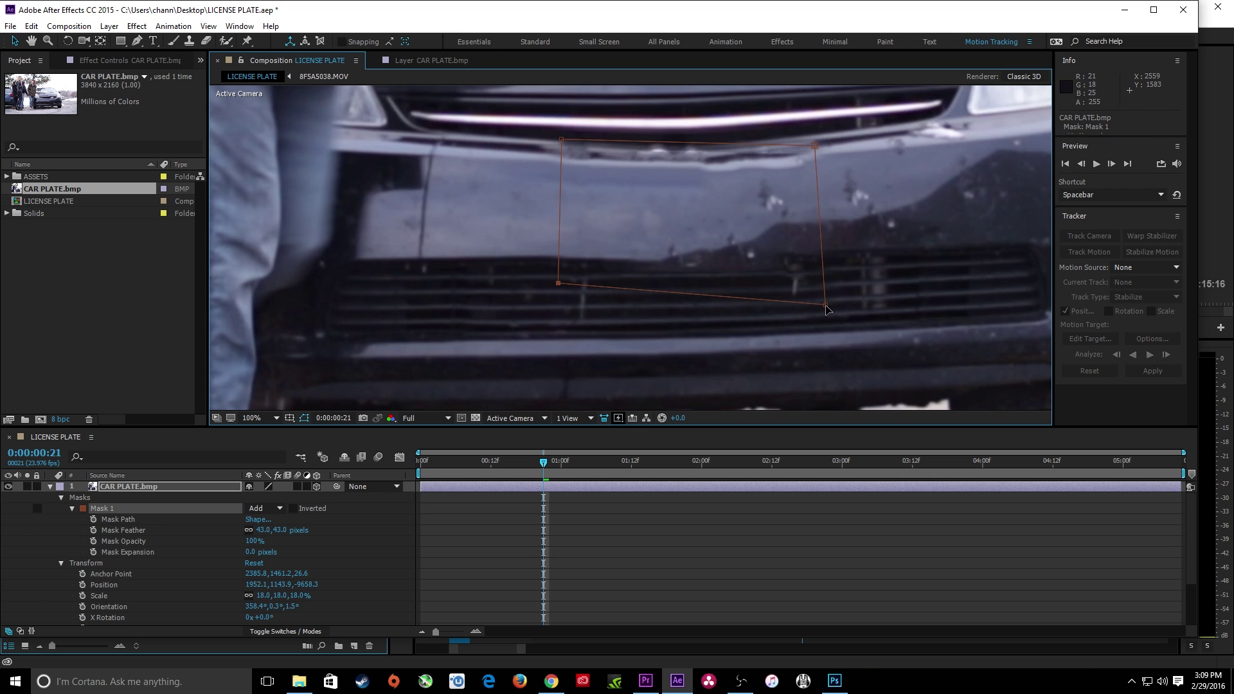
drag(826, 306, 831, 288)
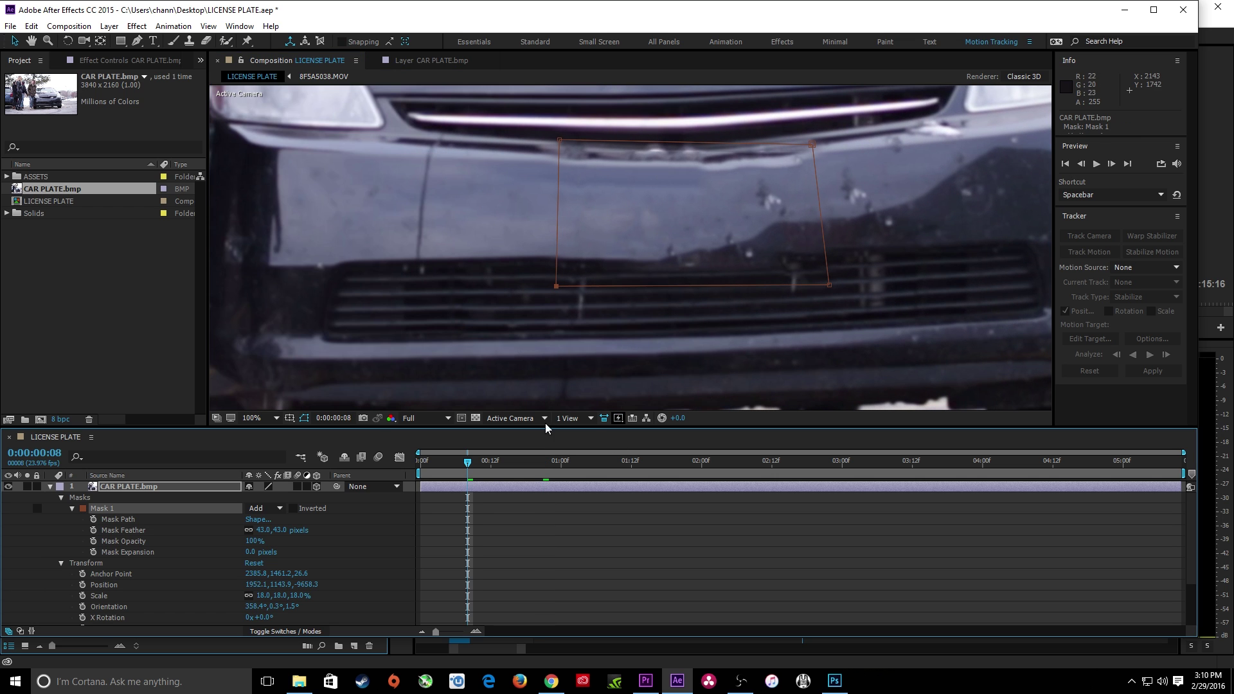
Play back the full frame to check the tightened mask, and go to 0:00:01:05 where people cross the plate.
key(shift+slash)
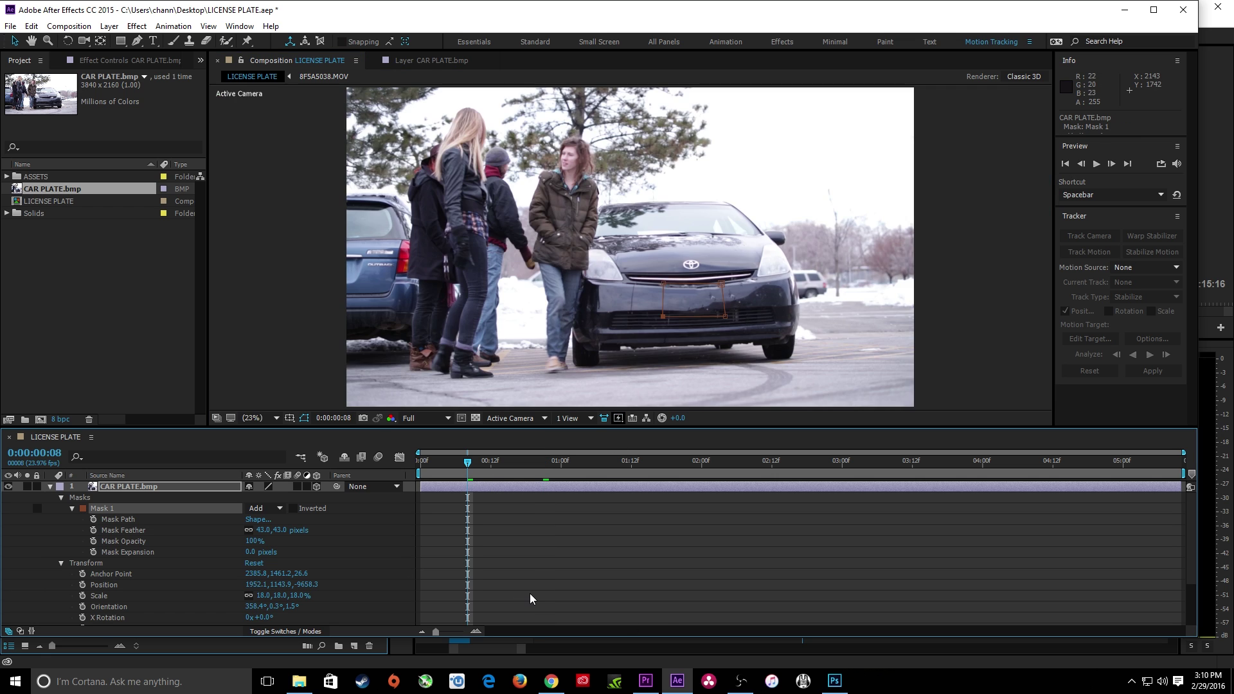
key(space)
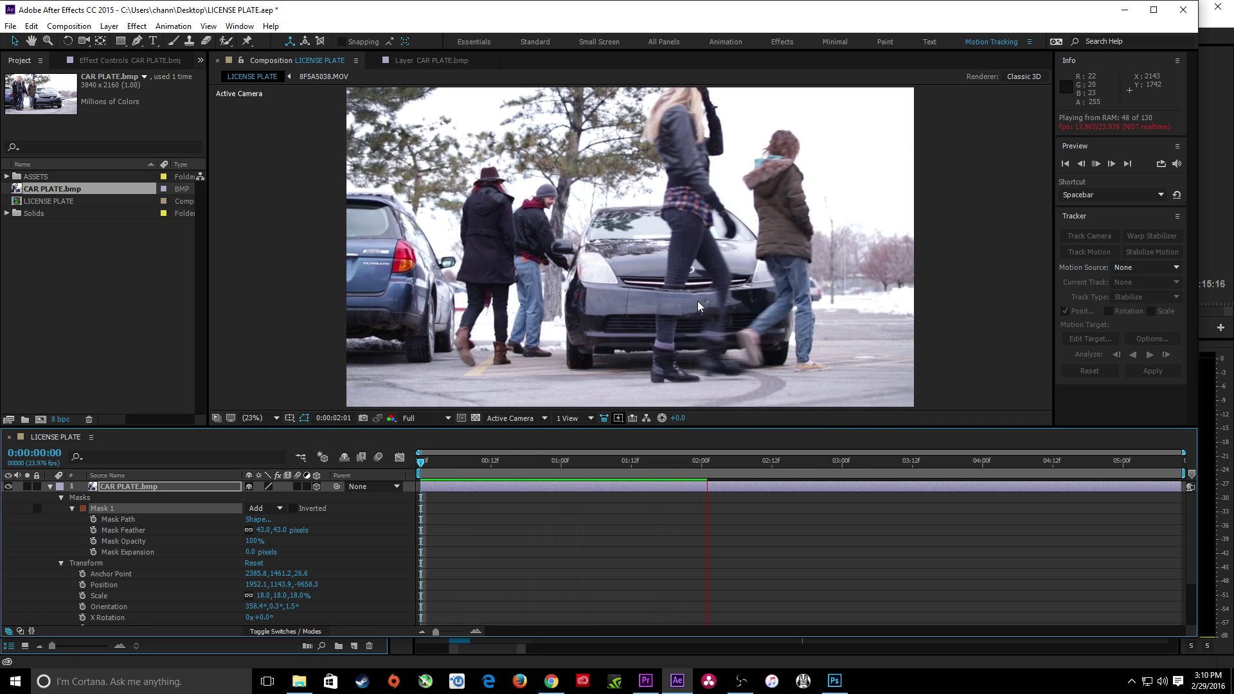
key(space)
mouse_move(586, 461)
mouse_down()
mouse_move(448, 466)
mouse_move(592, 469)
mouse_up()
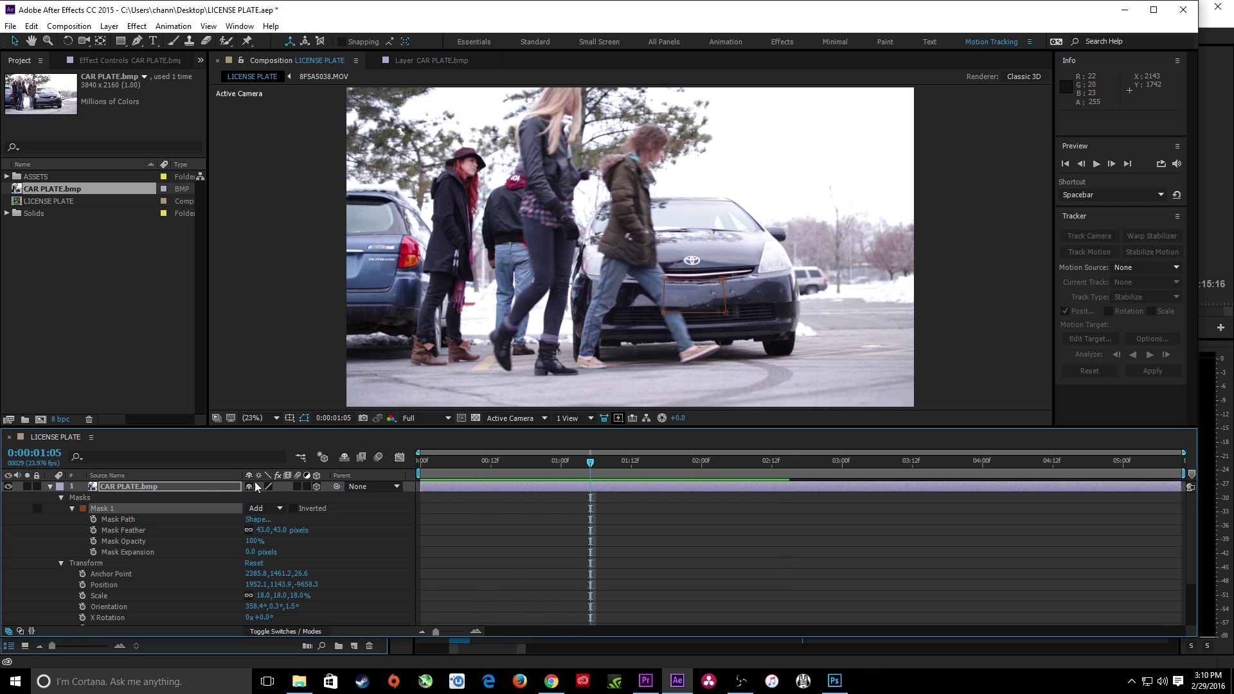
Duplicate the 8F5A5038.MOV layer, place the copy above CAR PLATE.bmp, and go to 0:00:01:09.
click(51, 486)
click(110, 530)
click(122, 508)
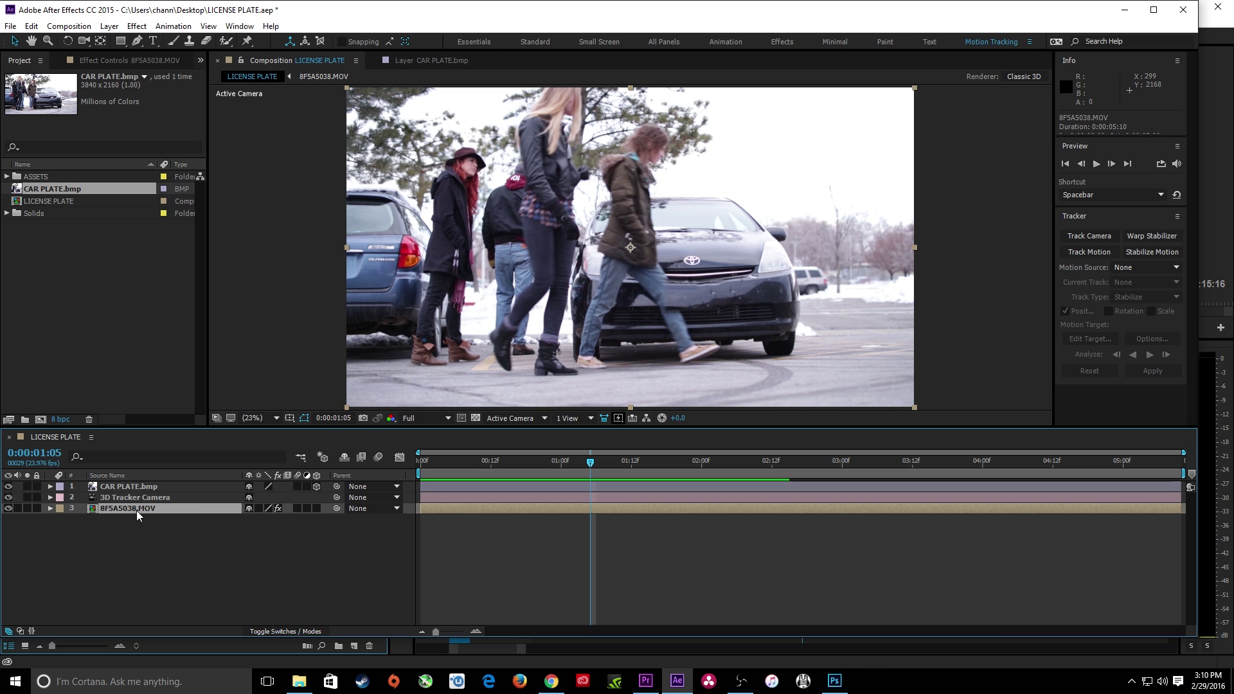
click(112, 534)
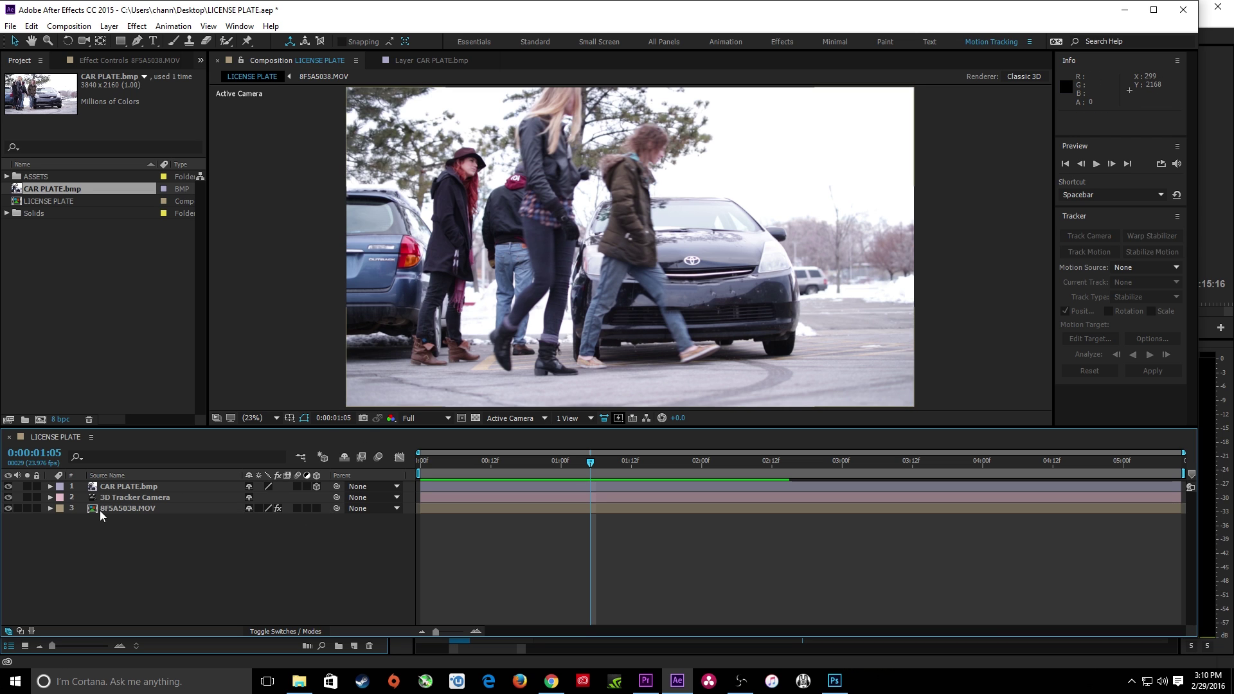
click(108, 510)
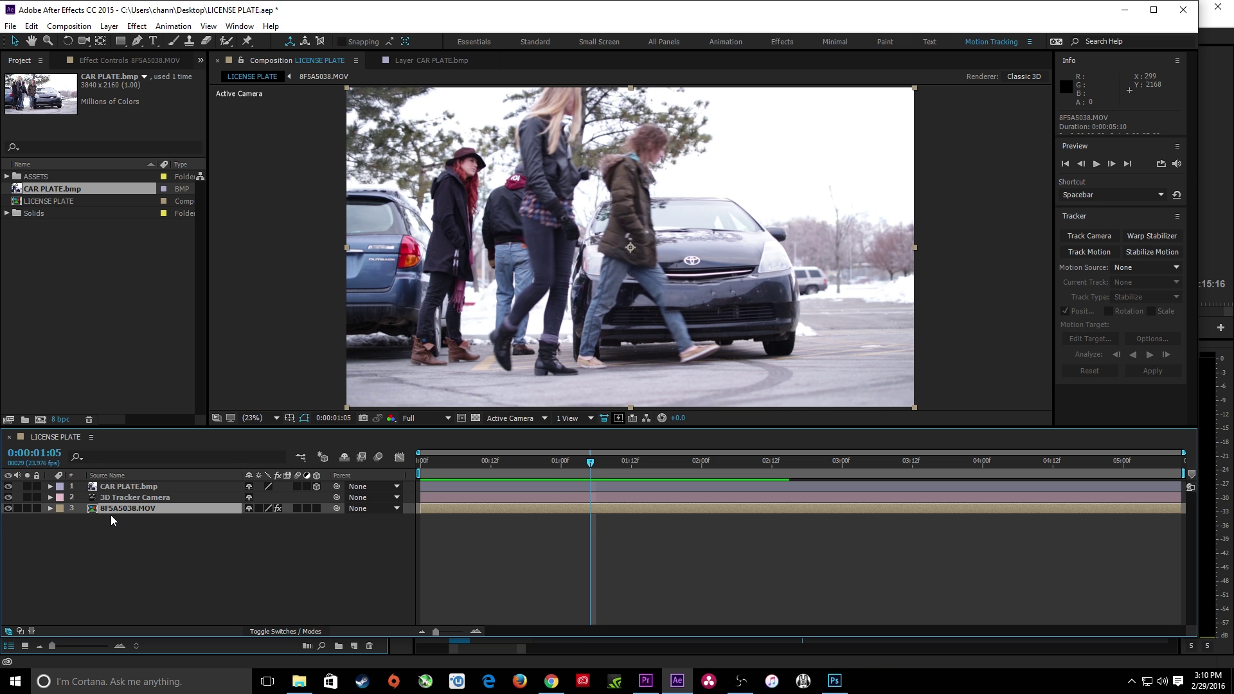
key(ctrl+d)
drag(114, 510, 127, 483)
drag(556, 462, 613, 461)
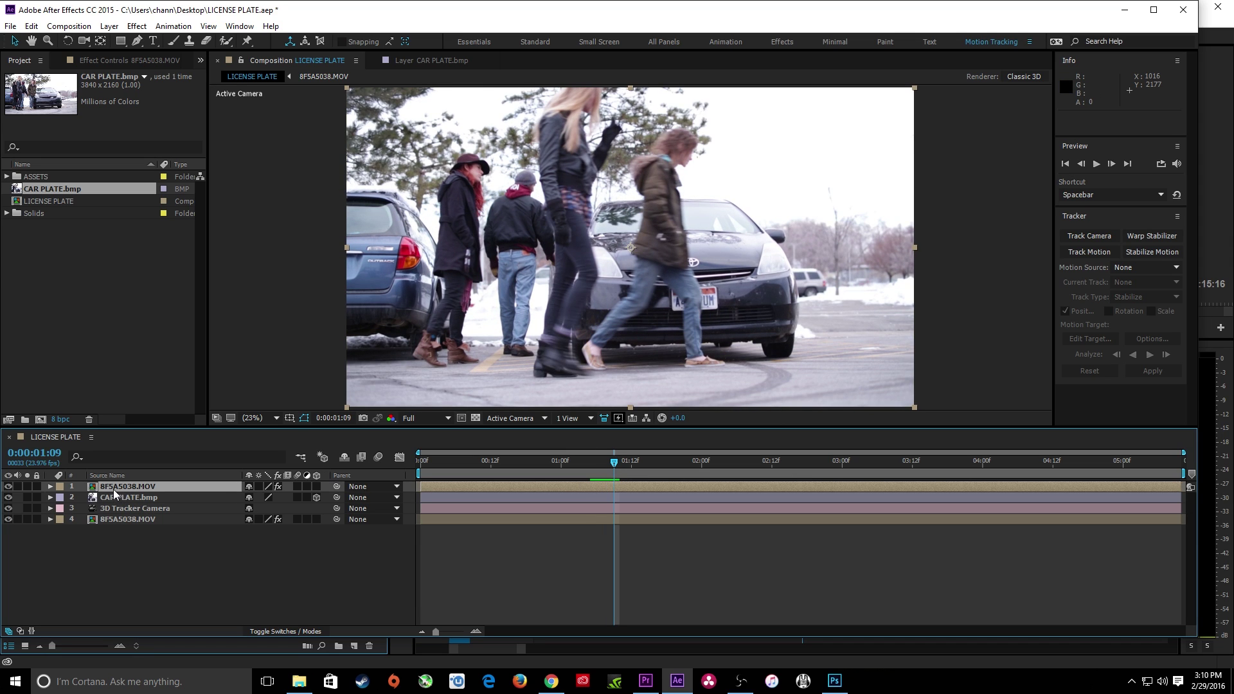
Rename the duplicated footage layer above CAR PLATE.bmp as SINGER Leg 01 and make one copy of it.
key(Return)
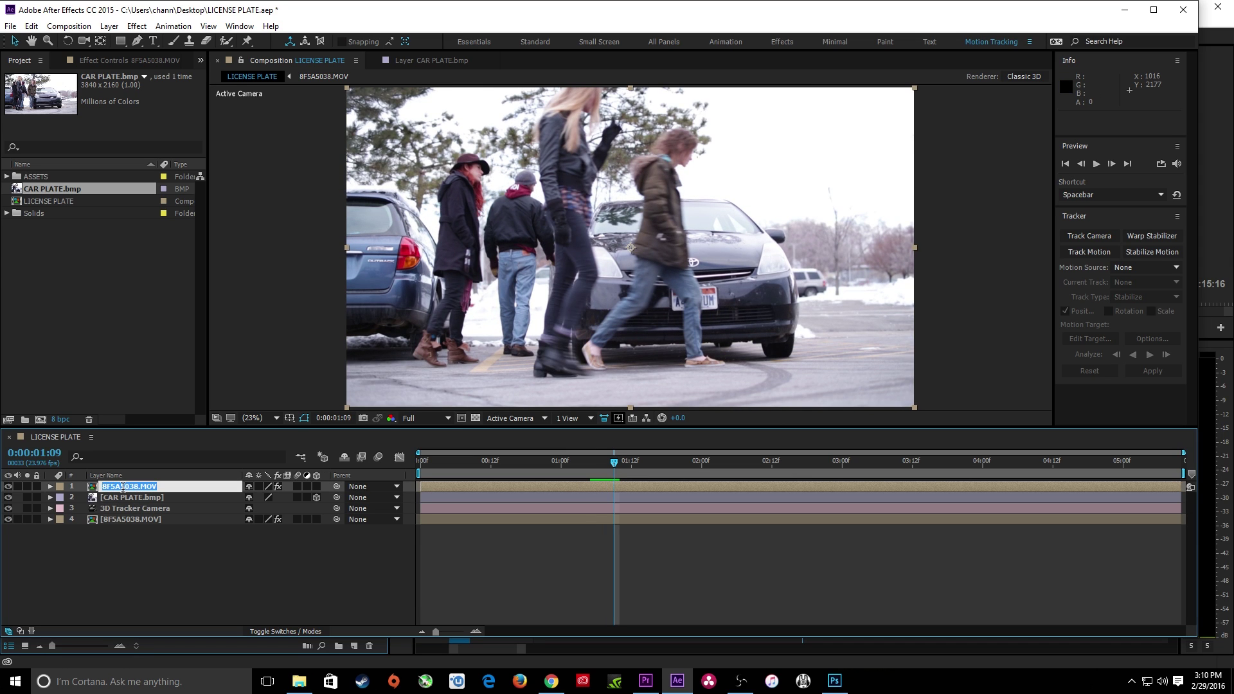
text(SINGER Leg 01)
key(Return)
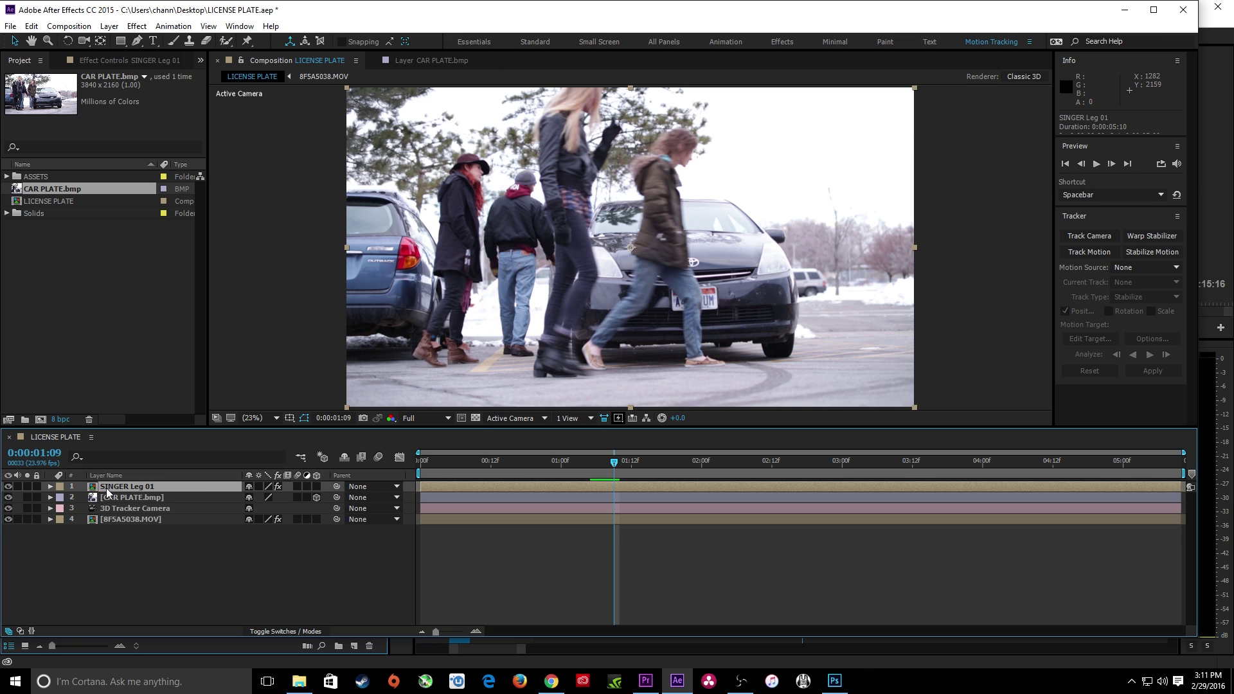
key(ctrl+d)
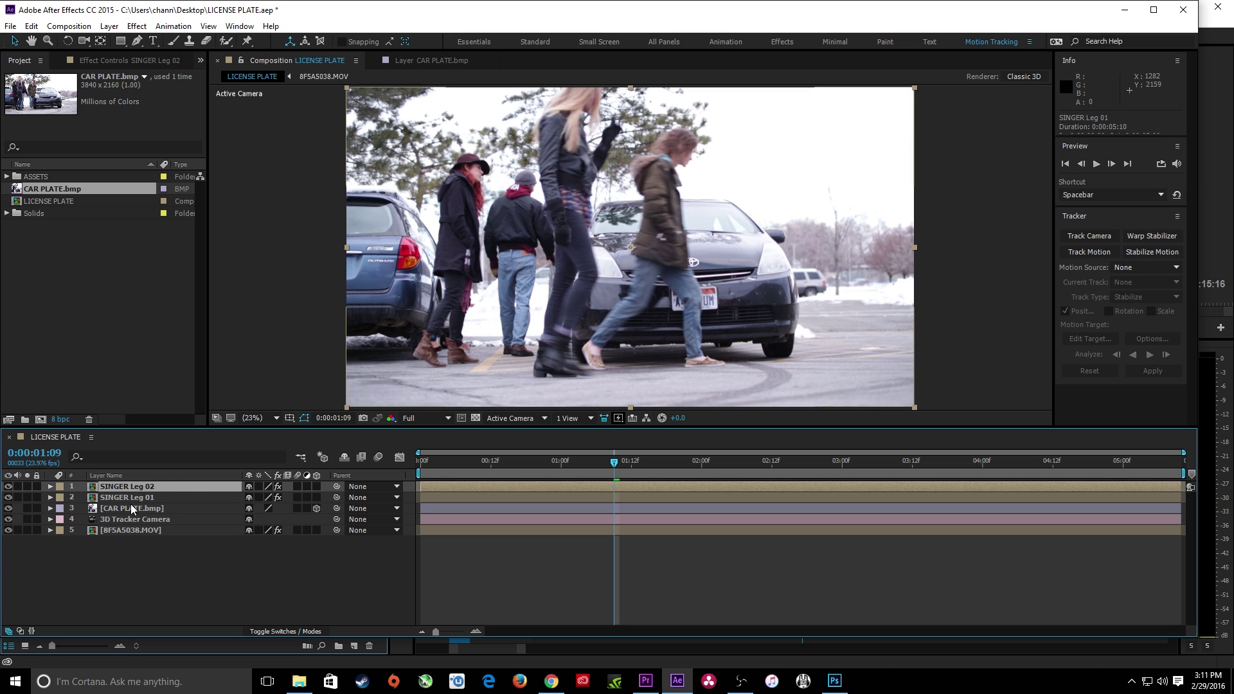
Duplicate the topmost singer leg layer, rename the new copy ACTRESS Leg 01, and duplicate that layer once.
key(ctrl+d)
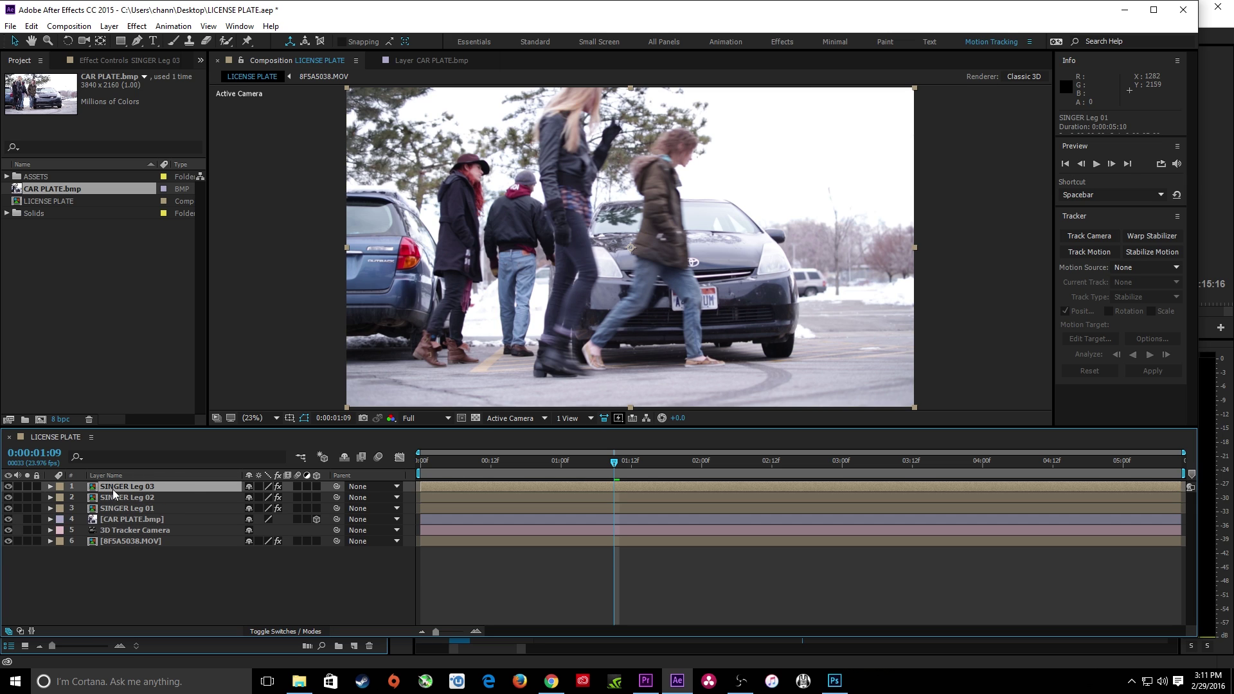
key(Return)
text(ACTRESS L)
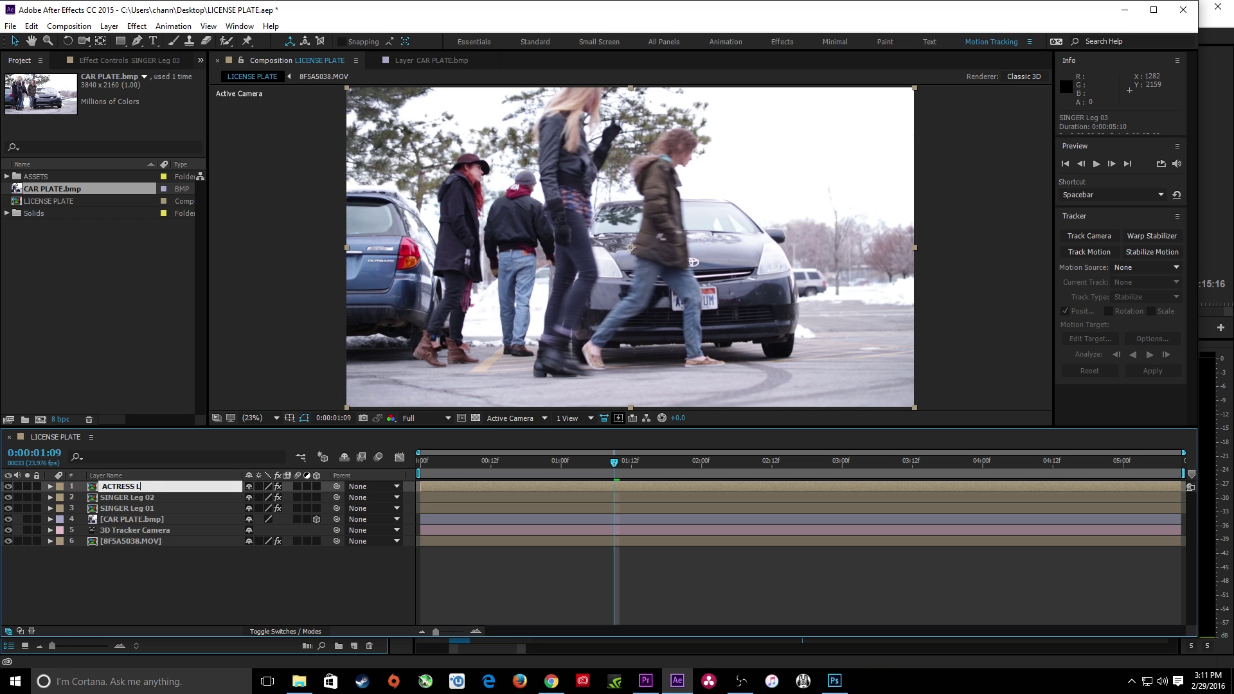
text(eg 01)
key(Return)
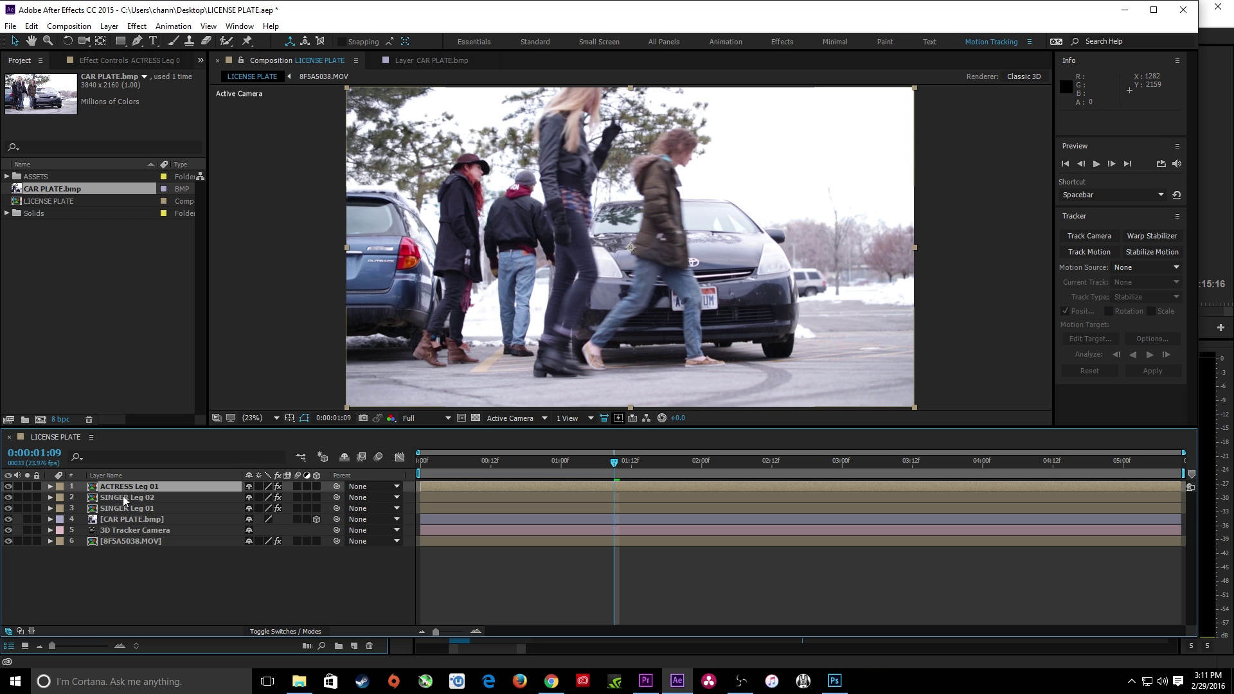
key(ctrl+d)
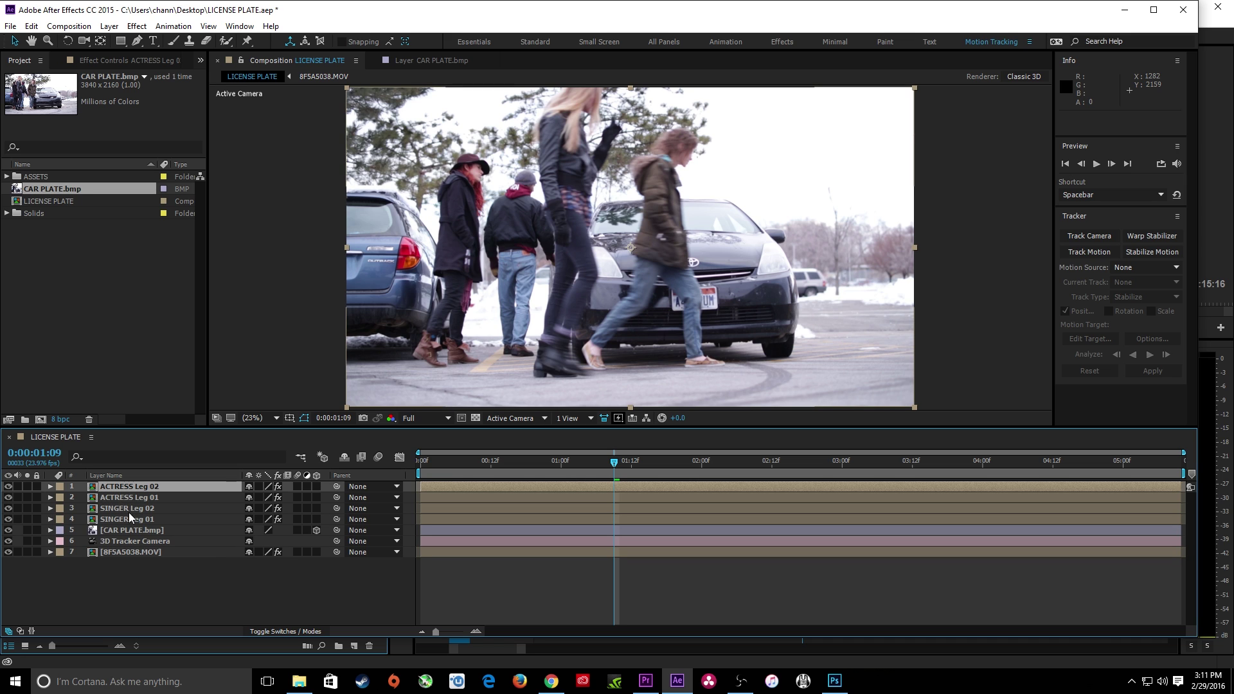
Hide the ACTRESS Leg 02, ACTRESS Leg 01 and SINGER Leg 02 layers, and select SINGER Leg 01.
shift+click(116, 509)
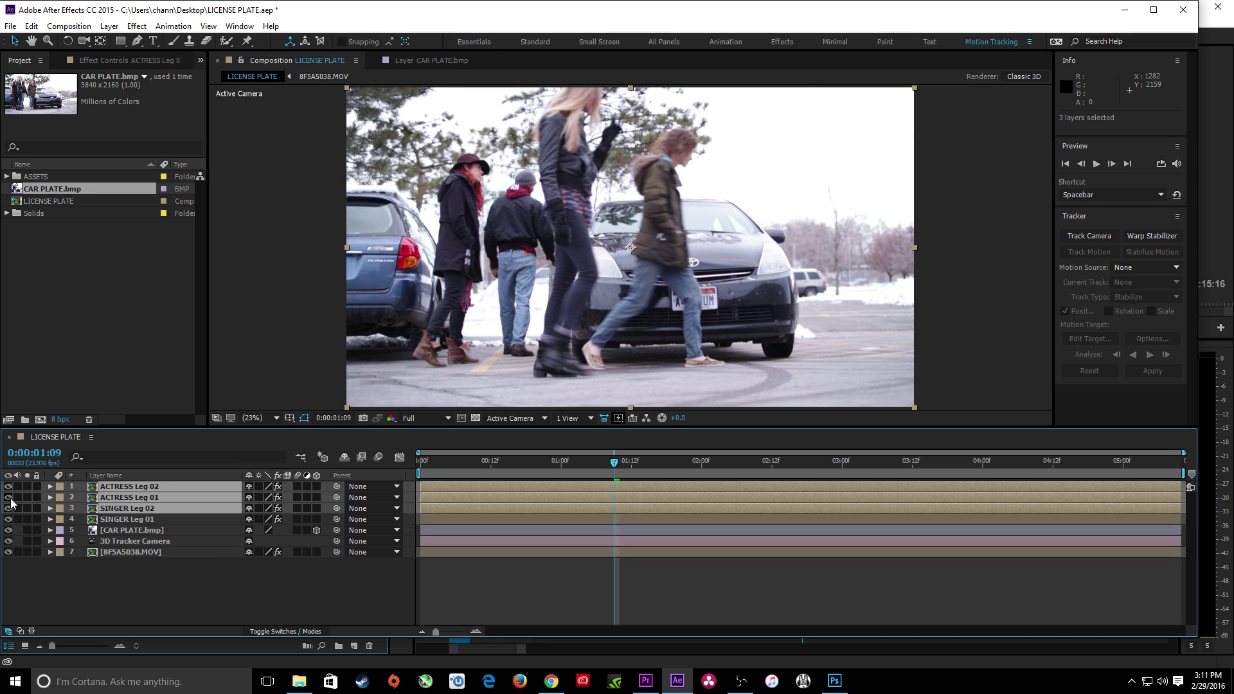
drag(8, 486, 8, 509)
click(154, 520)
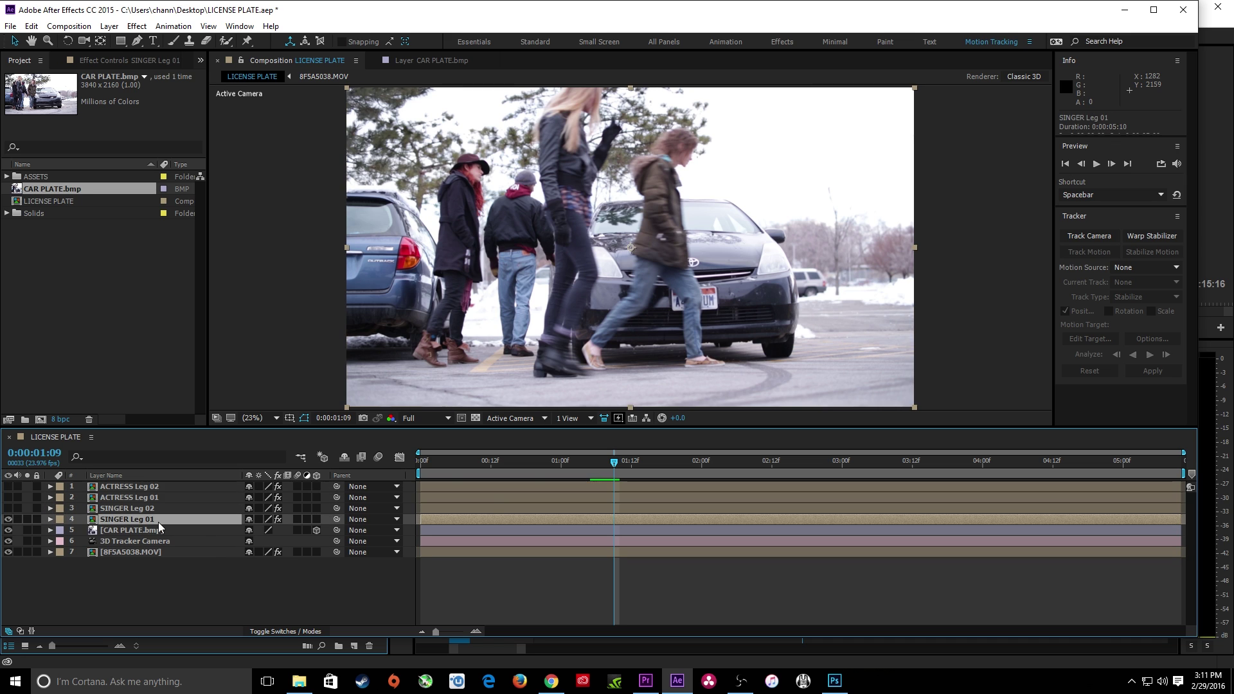
Take the Pen tool and step through the leg crossing the plate from 0:00:01:03 to 0:00:01:09.
mouse_move(589, 477)
mouse_down()
mouse_move(564, 476)
mouse_move(578, 477)
mouse_up()
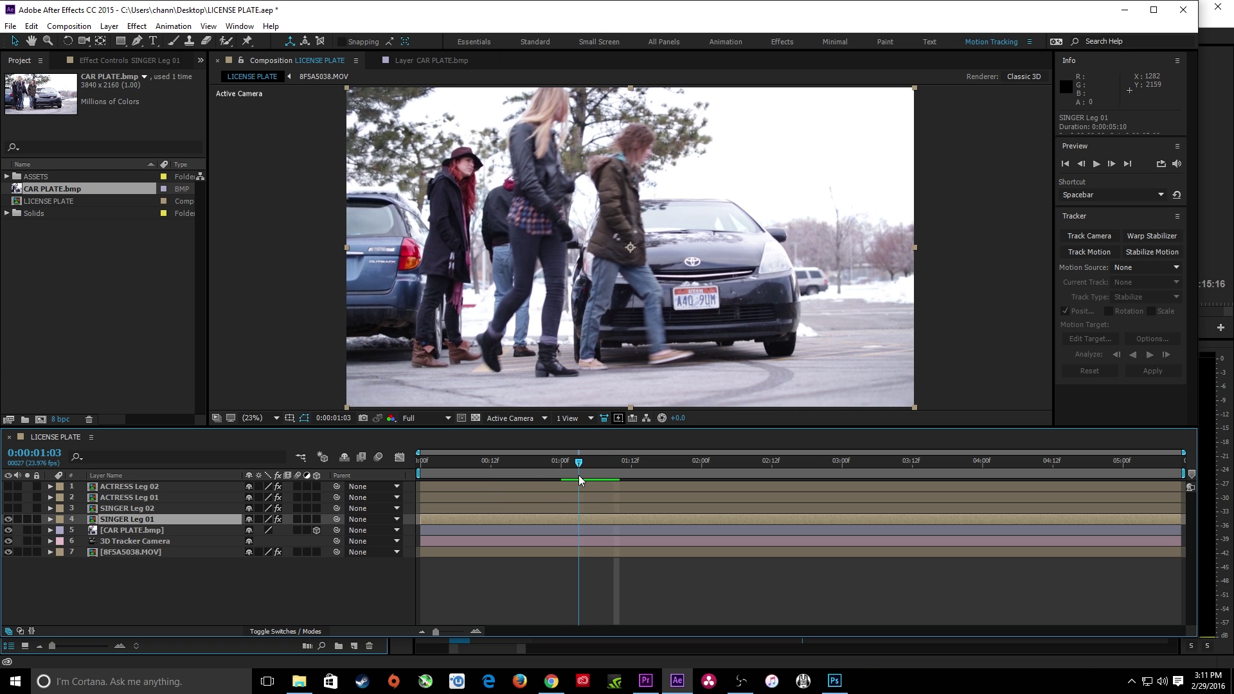
scroll(680, 304, up, 6)
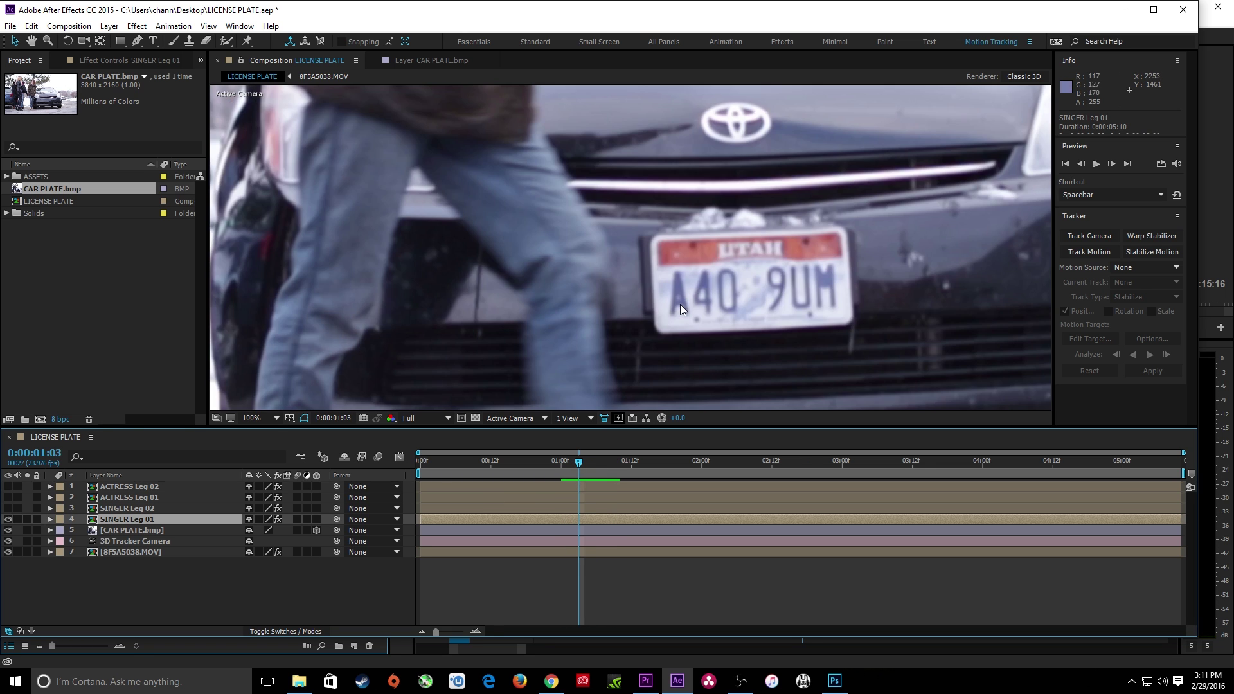
scroll(680, 303, down, 3)
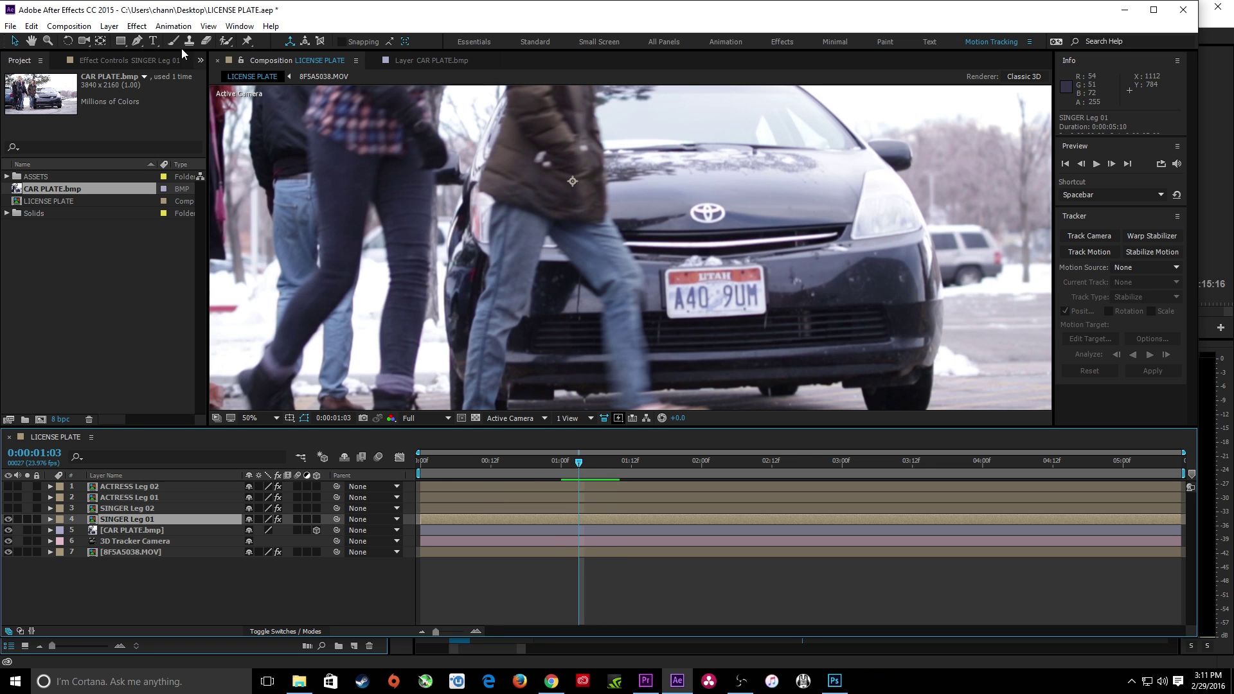
click(136, 39)
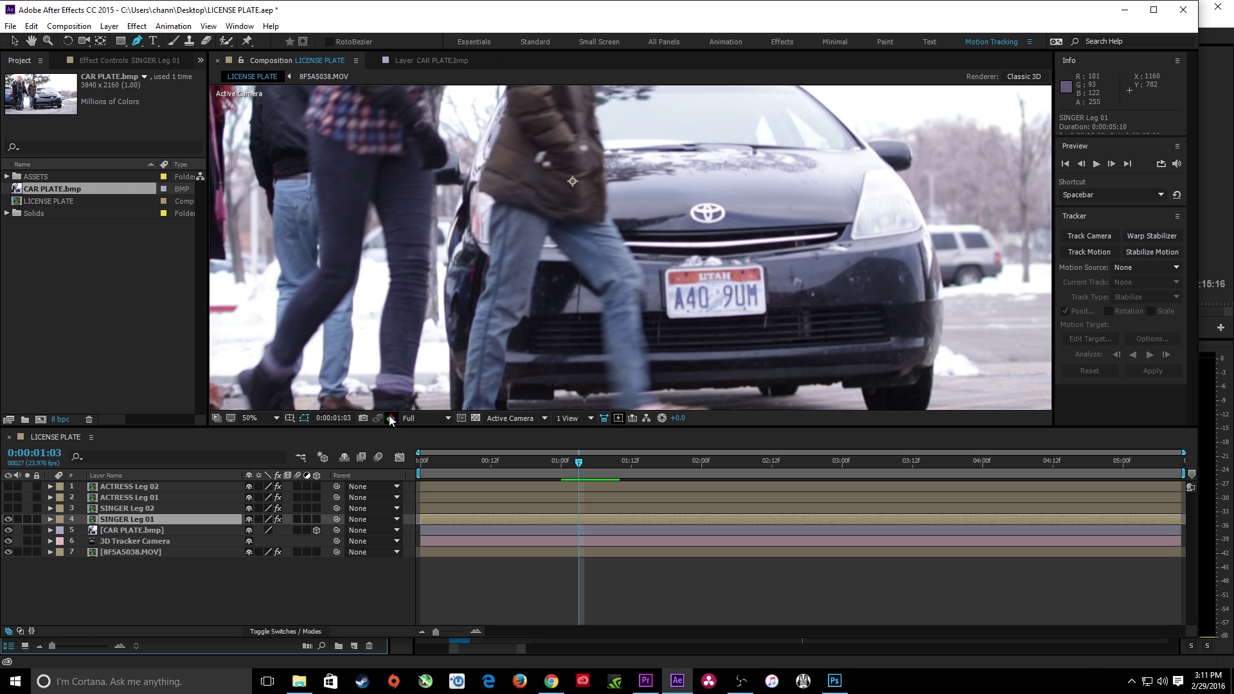
key(Page_Down)
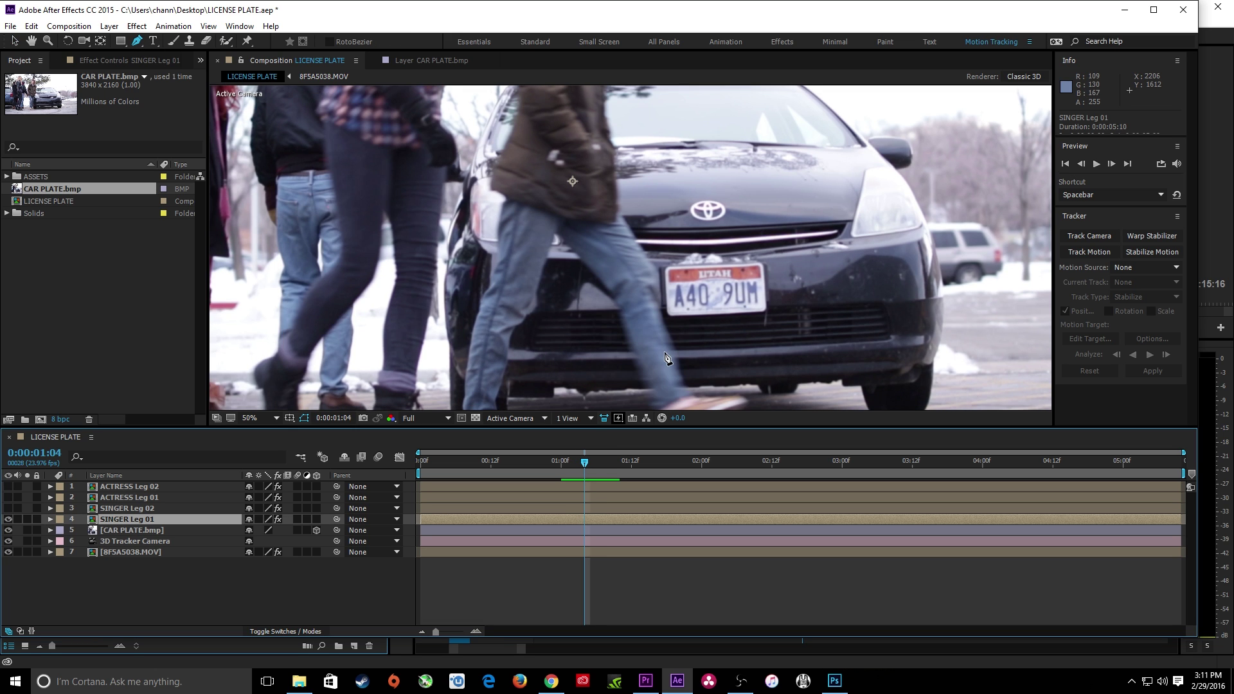
key(Page_Down)
key(Page_Down)
key(Page_Down)
key(Page_Down)
key(Page_Down)
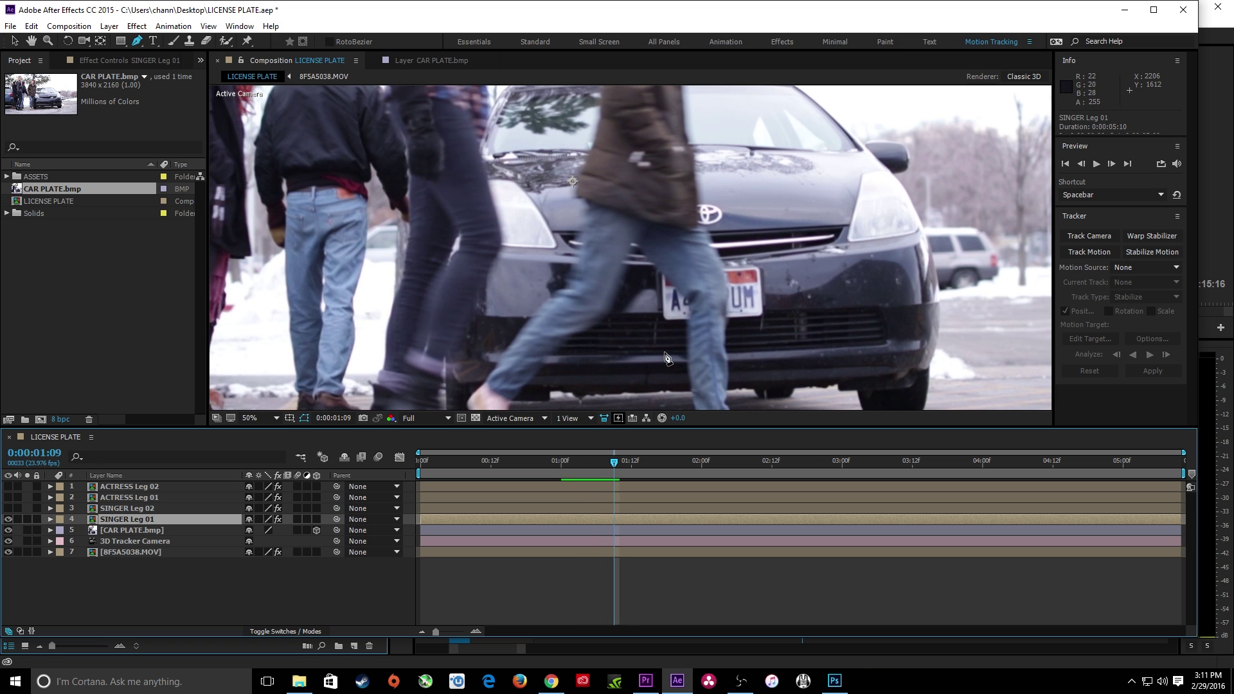
Draw a closed mask on SINGER Leg 01 around the jeans leg in front of the plate, from thigh to below the knee.
click(701, 227)
click(727, 278)
drag(728, 281, 728, 291)
click(724, 335)
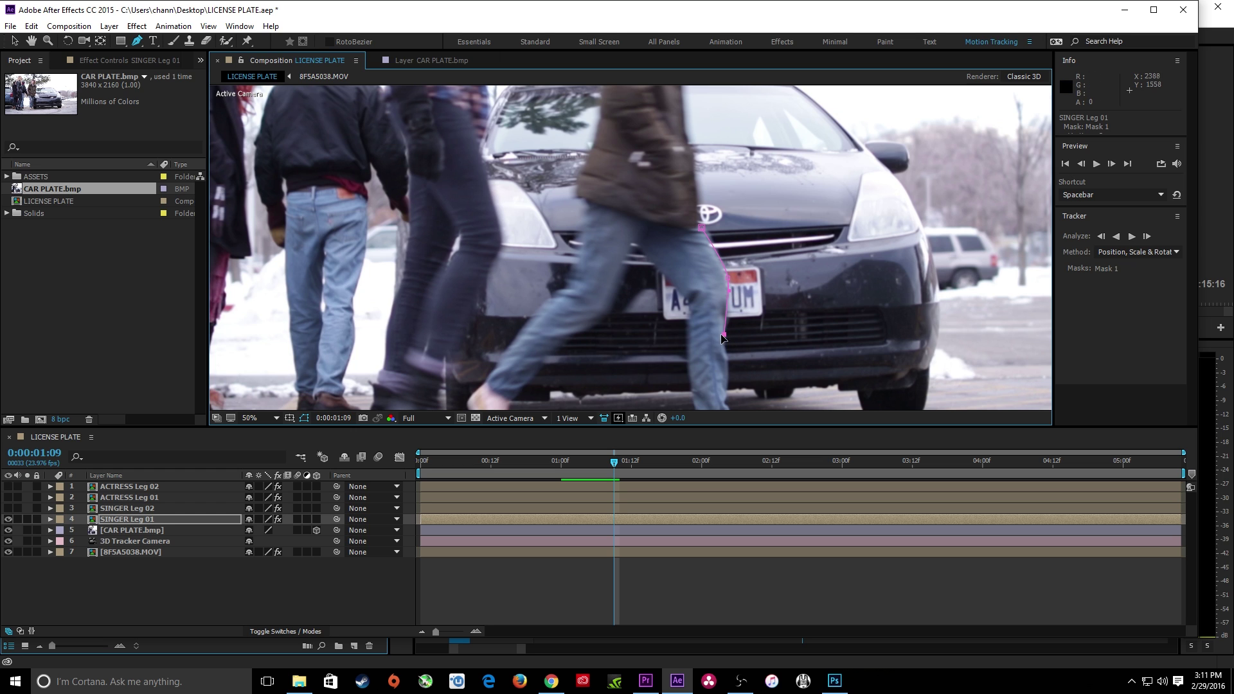
click(688, 334)
drag(647, 250, 646, 239)
click(701, 228)
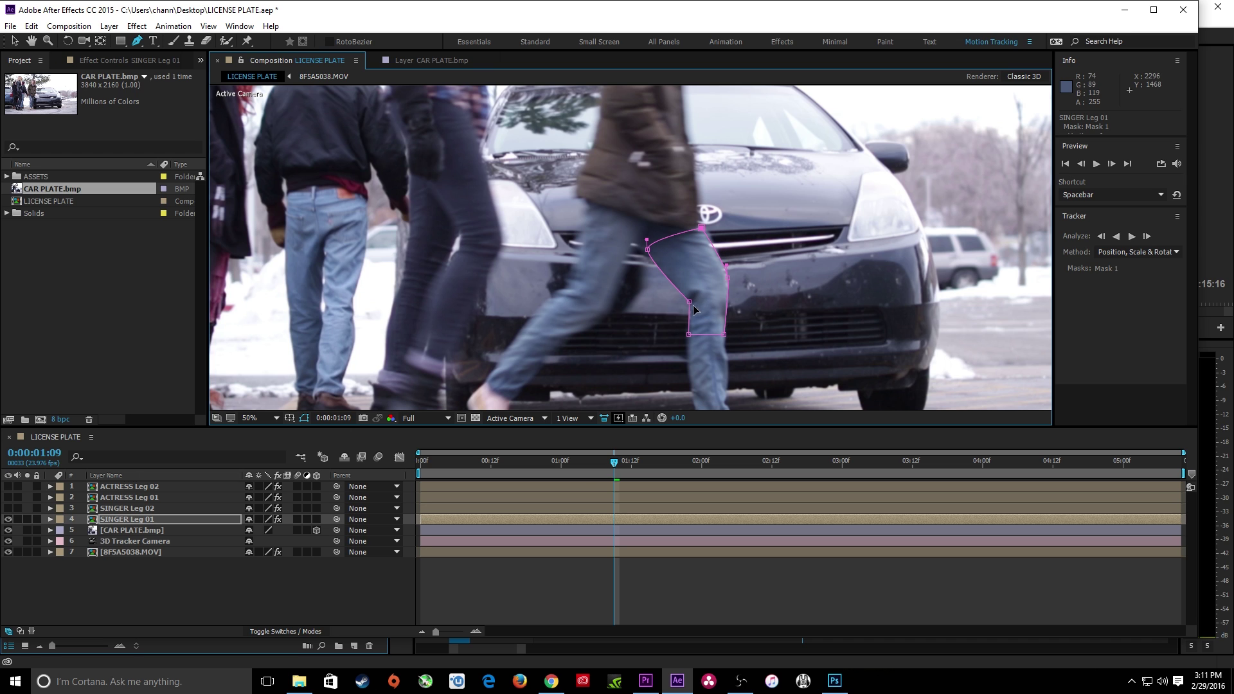
Undo the curved thigh point and close the leg mask again with a straight corner at the back of the thigh.
key(ctrl+z)
key(ctrl+z)
key(ctrl+z)
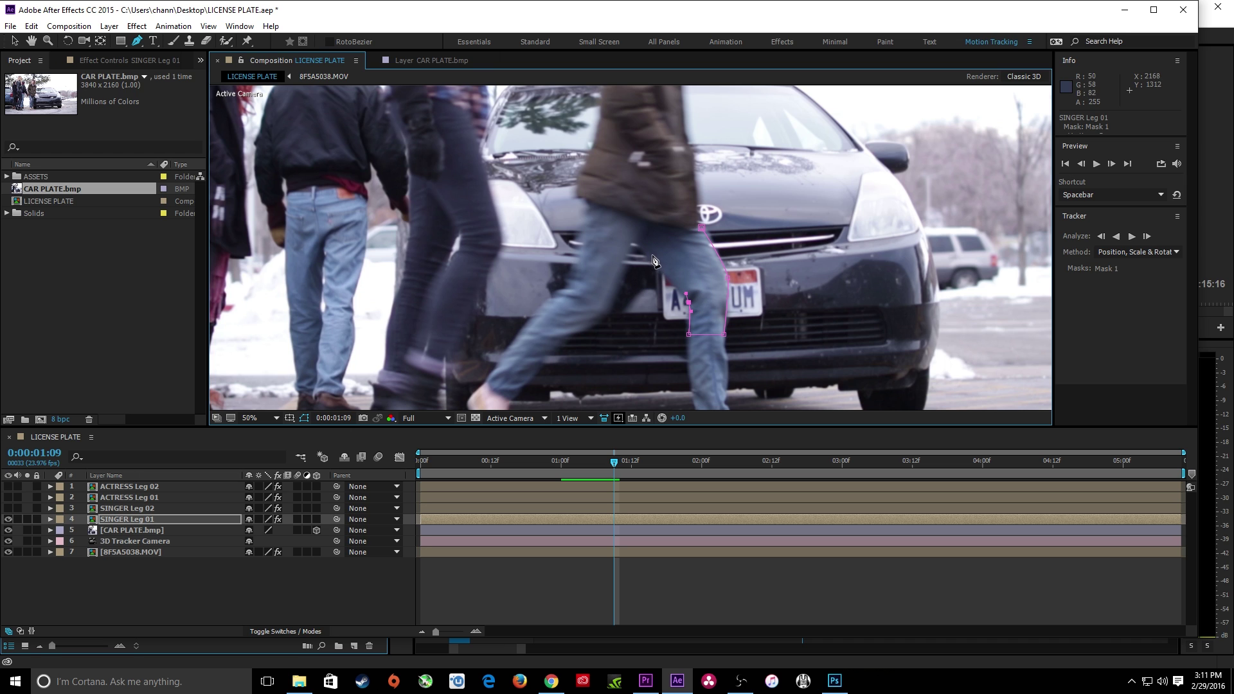
click(650, 252)
click(702, 233)
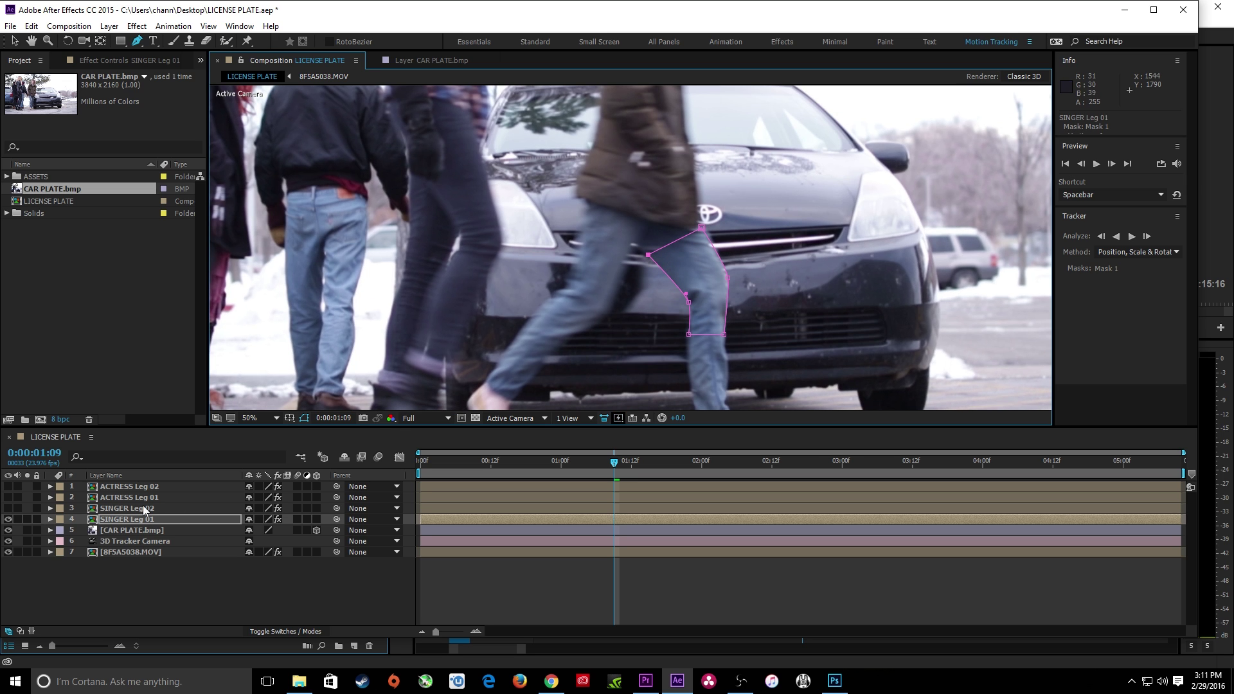
Move the masked SINGER Leg 01 piece aside over the bumper to check the cut-out, and undo the move.
click(149, 569)
key(v)
click(122, 519)
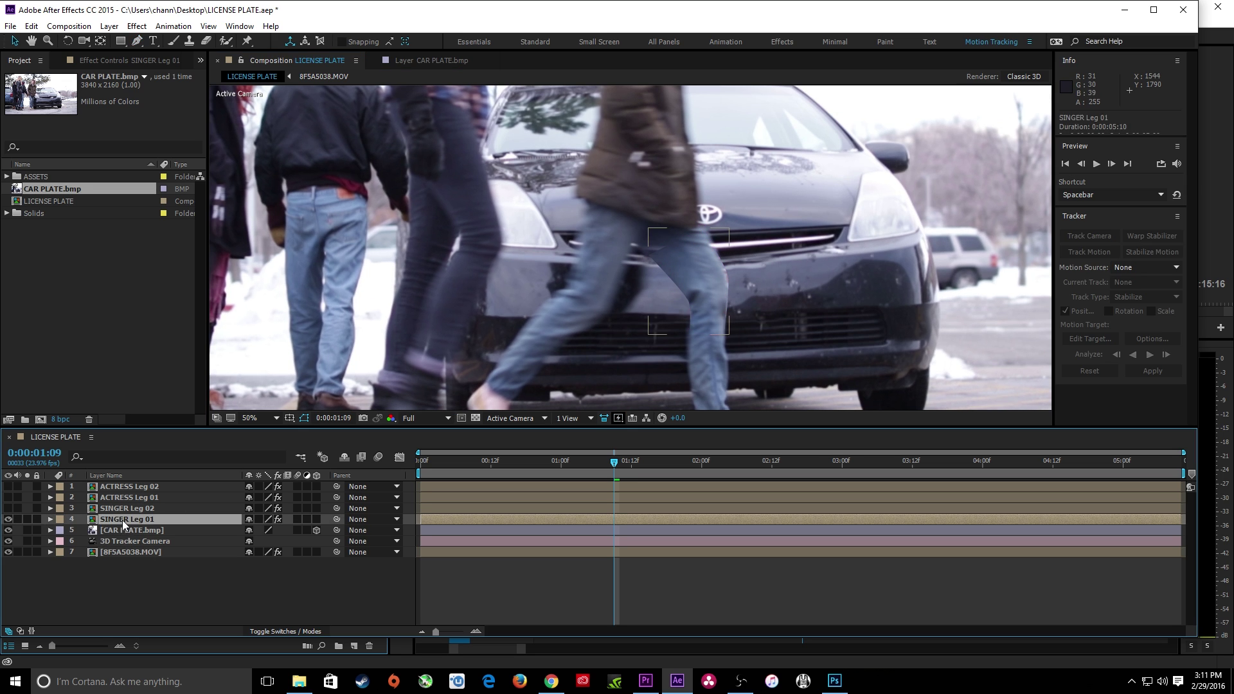
drag(679, 271, 795, 261)
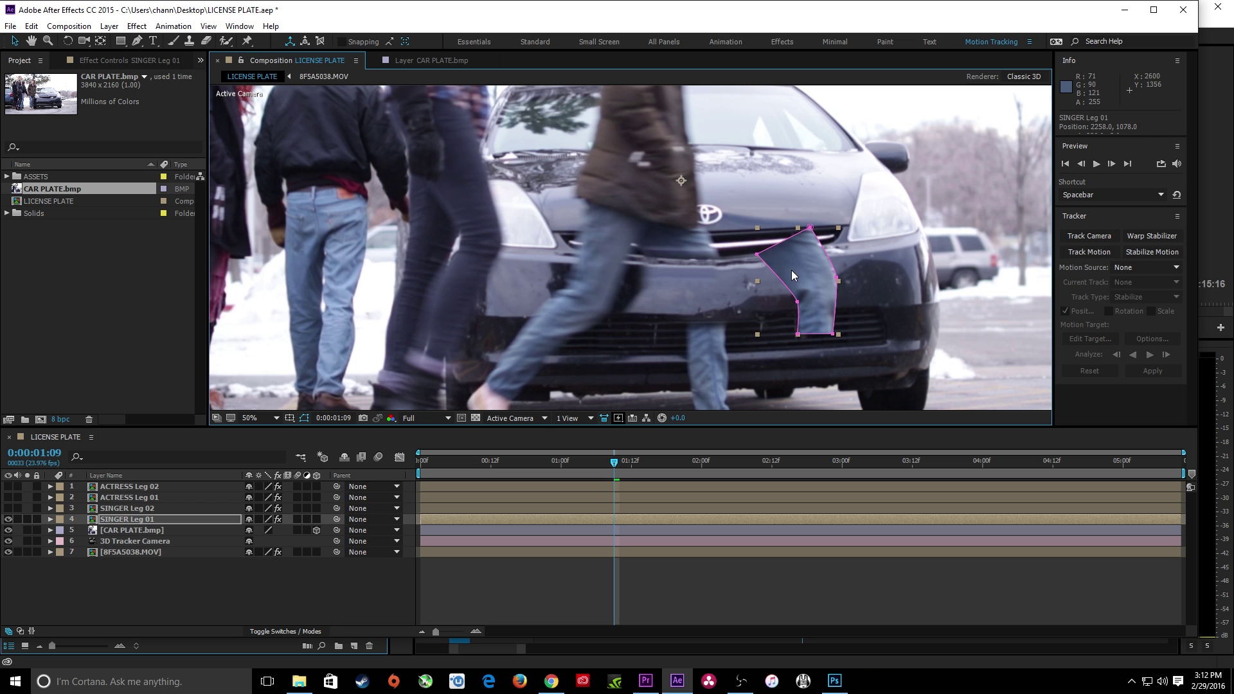
key(ctrl+z)
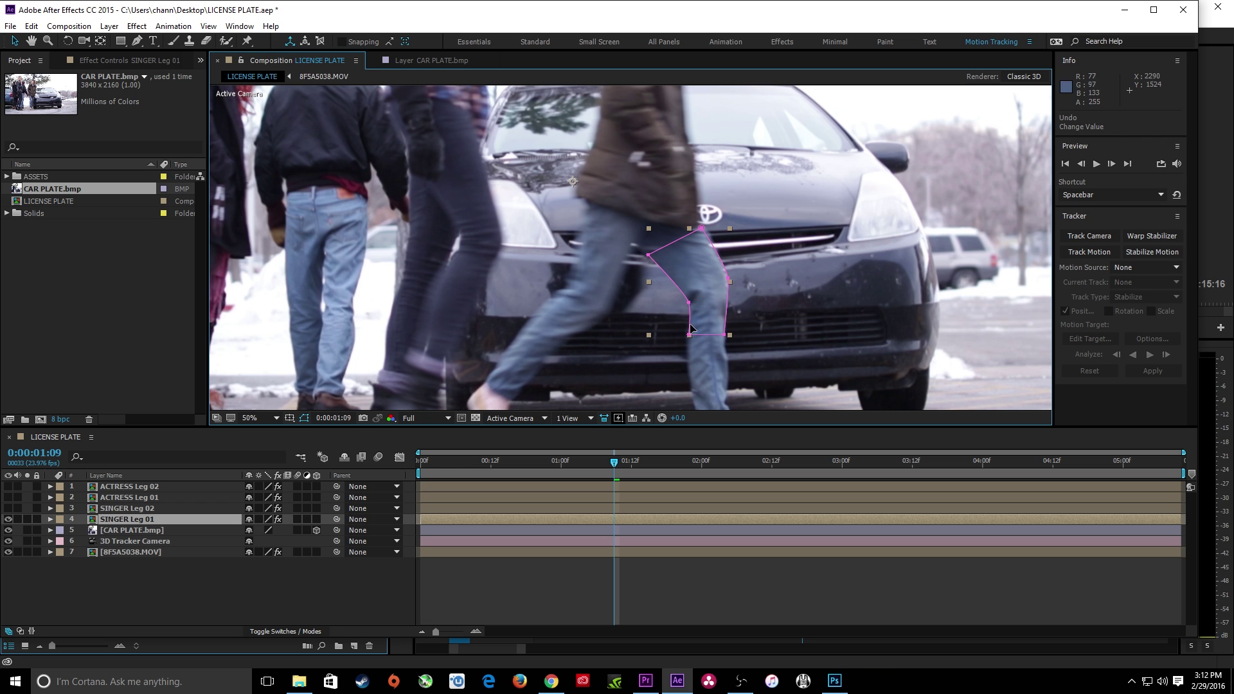
Expand Mask 1 of SINGER Leg 01 and enable keyframing of its Mask Path at 0:00:01:09.
click(50, 519)
click(62, 531)
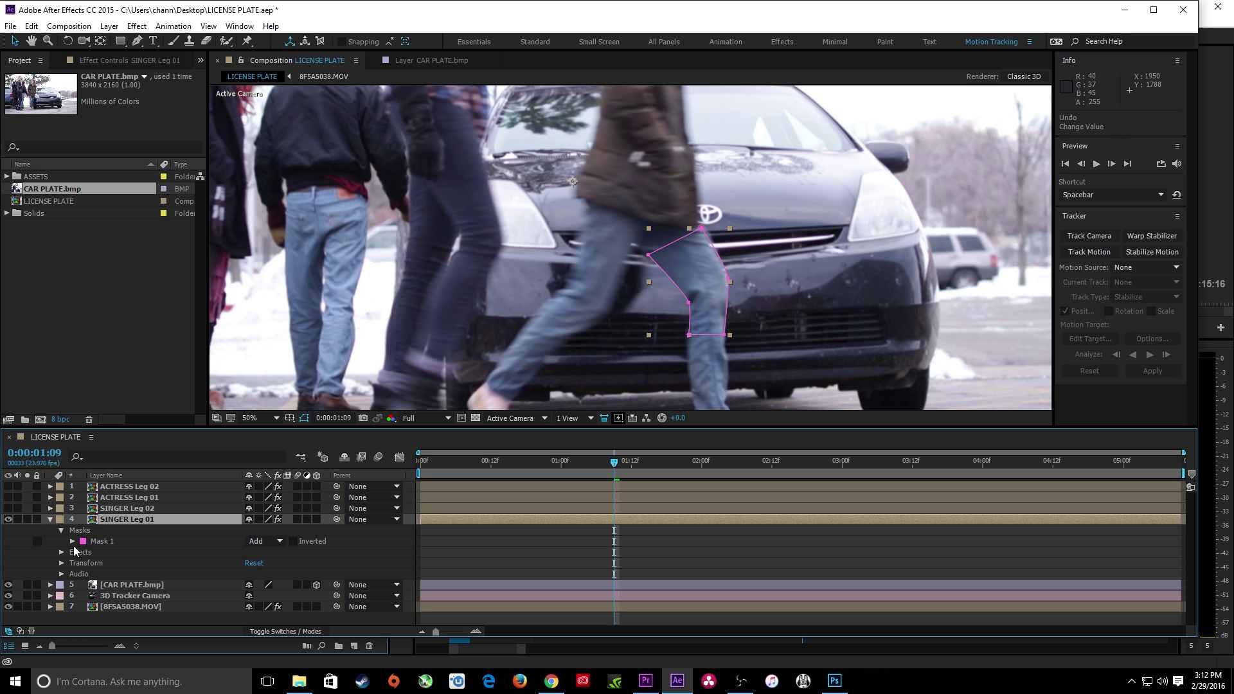
click(72, 542)
click(93, 553)
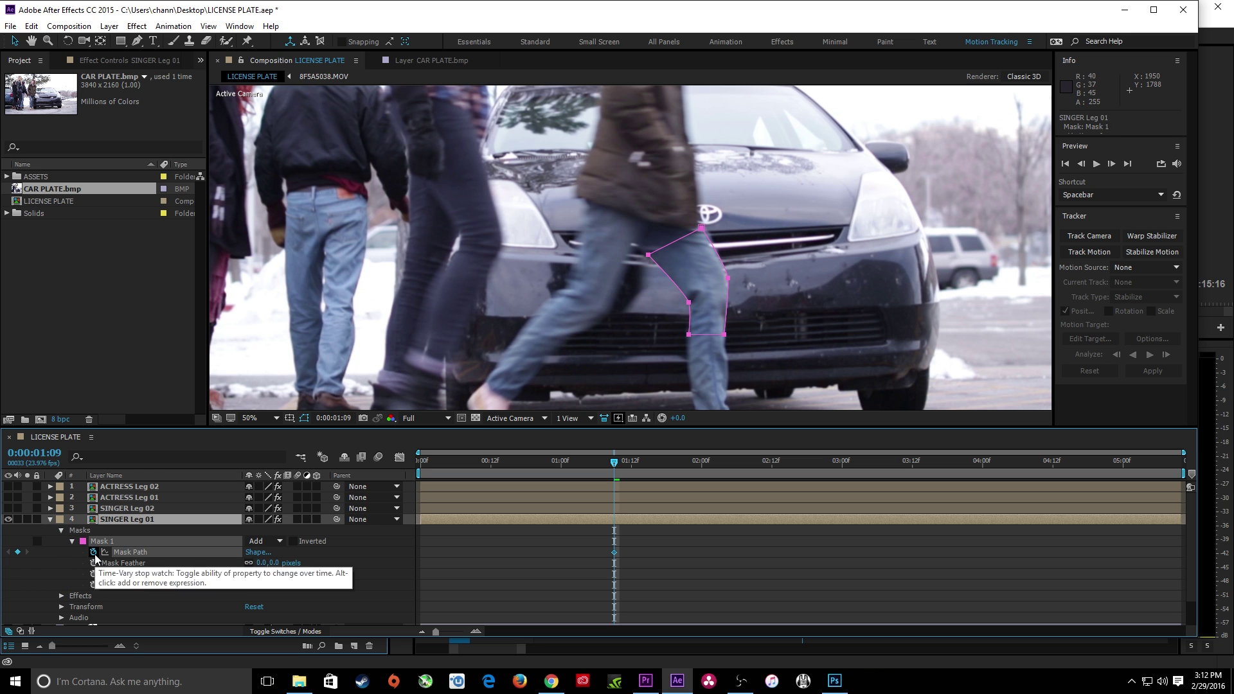
Go back to 0:00:01:03 and move the whole Mask 1 over onto the jeans leg beside the plate.
key(Page_Up)
key(Page_Up)
key(Page_Up)
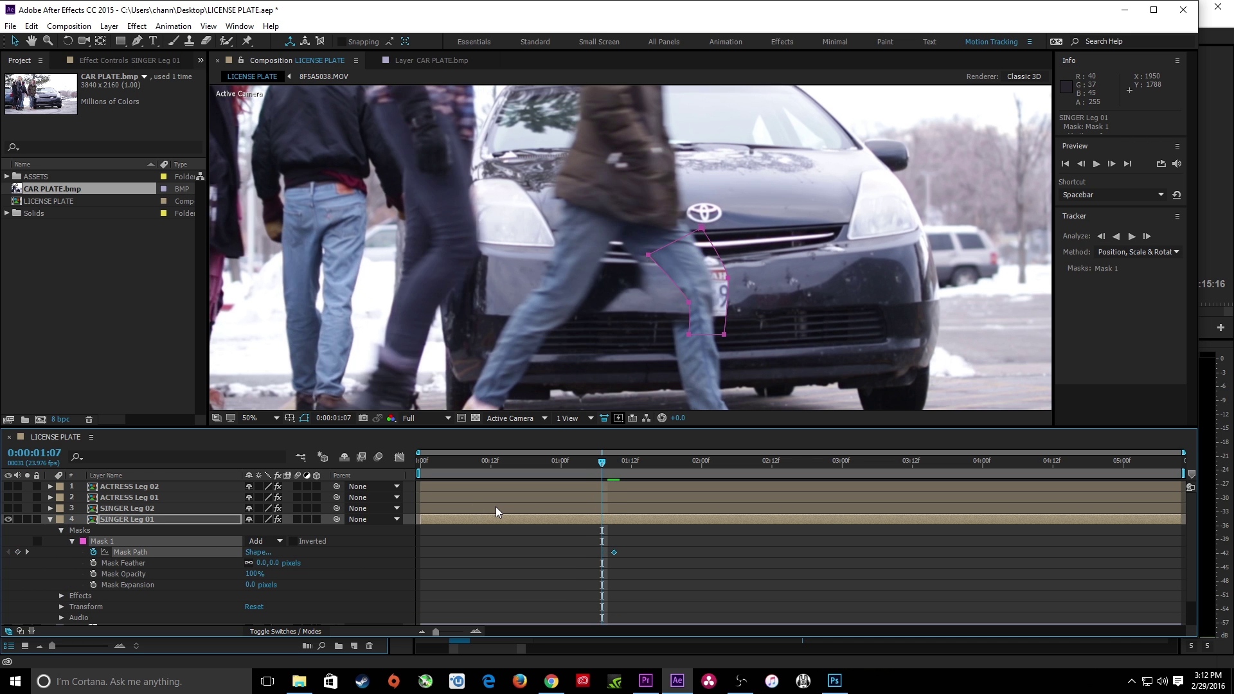
key(Page_Up)
key(Page_Up)
key(Page_Up)
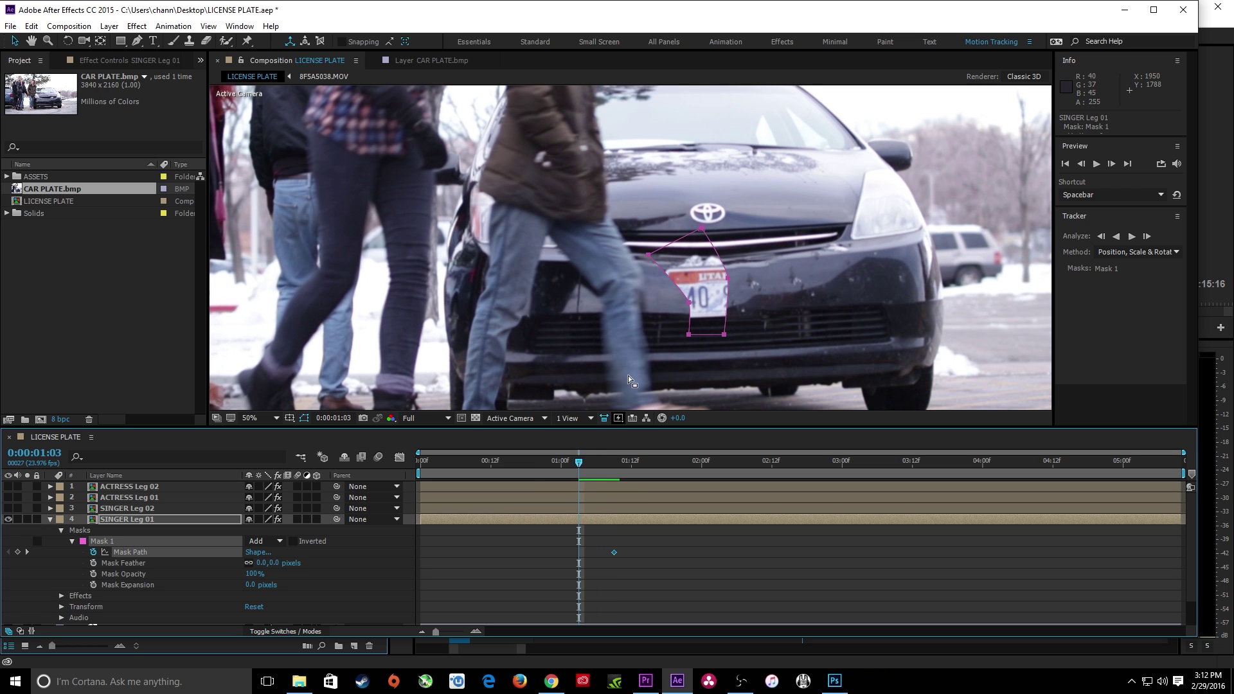
scroll(703, 279, up, 2)
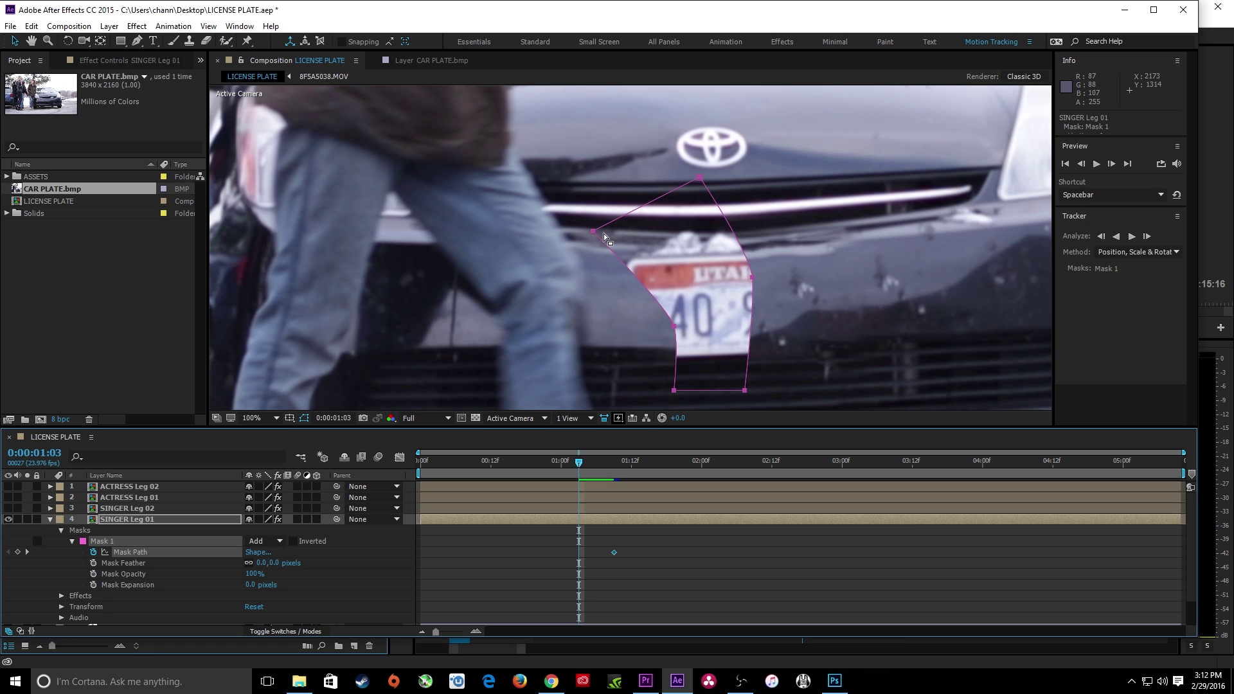
drag(593, 231, 416, 226)
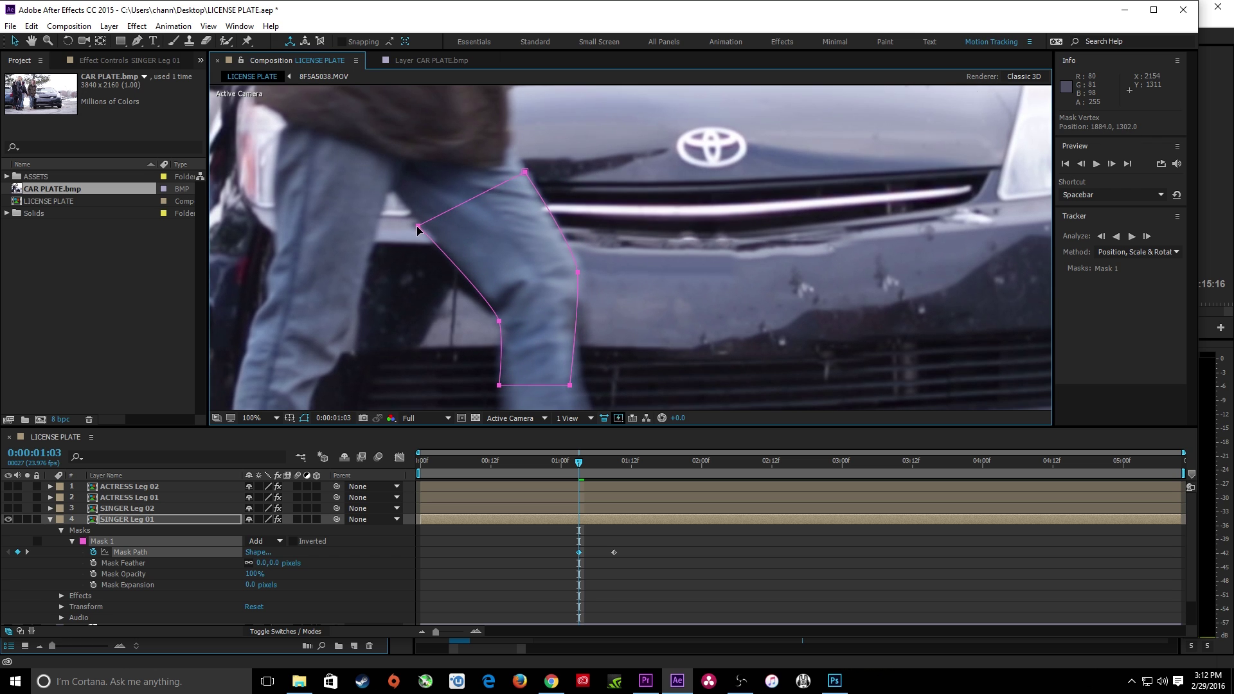
Refine the Mask 1 points at 0:00:01:03 so the thigh, knee and lower corners follow the leg's edges.
double_click(417, 226)
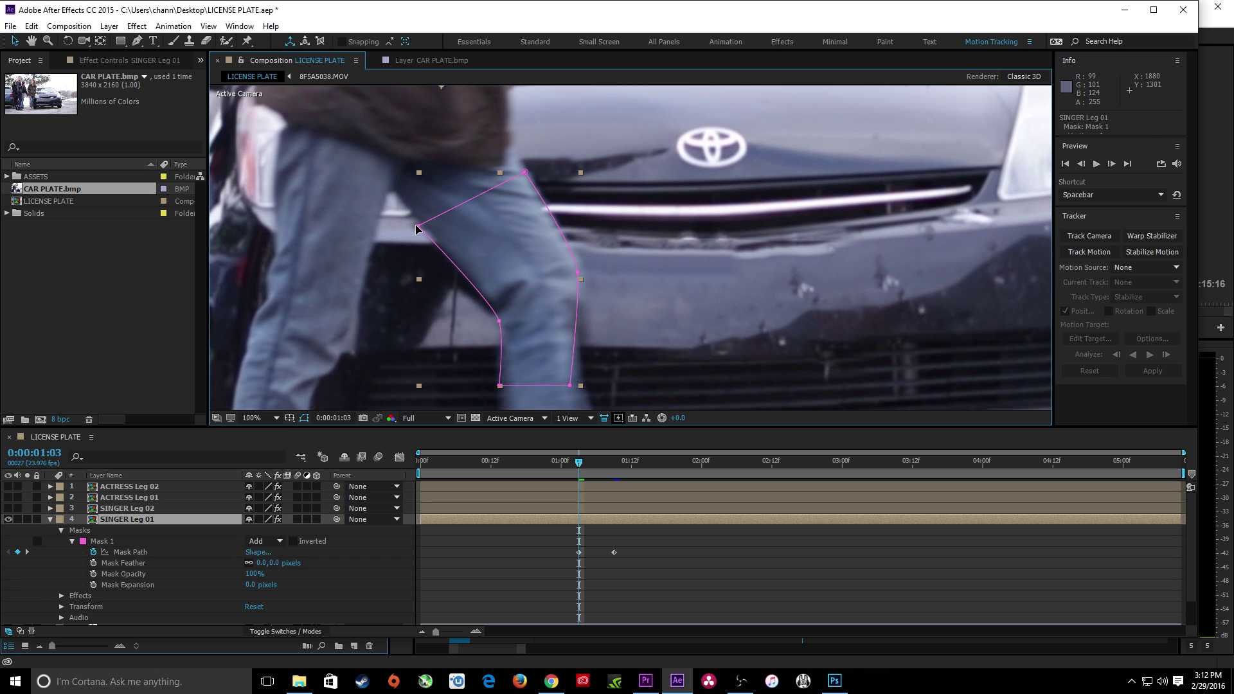
drag(416, 226, 416, 220)
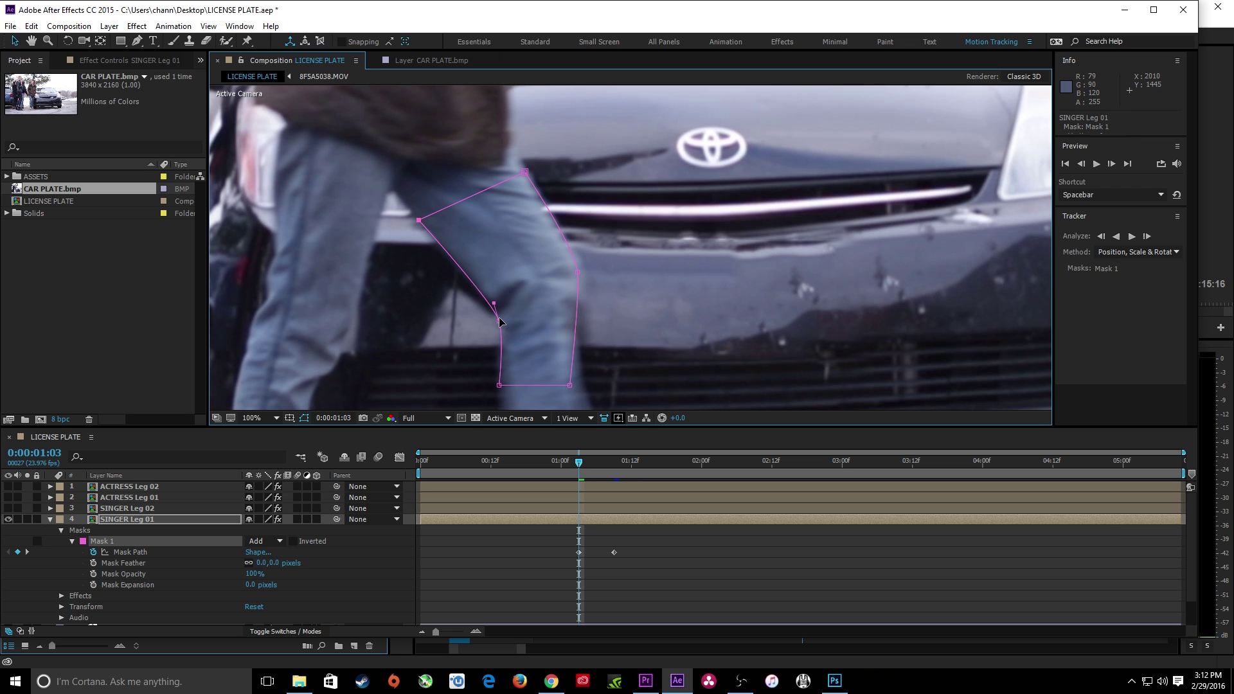
drag(499, 320, 496, 314)
drag(499, 385, 586, 390)
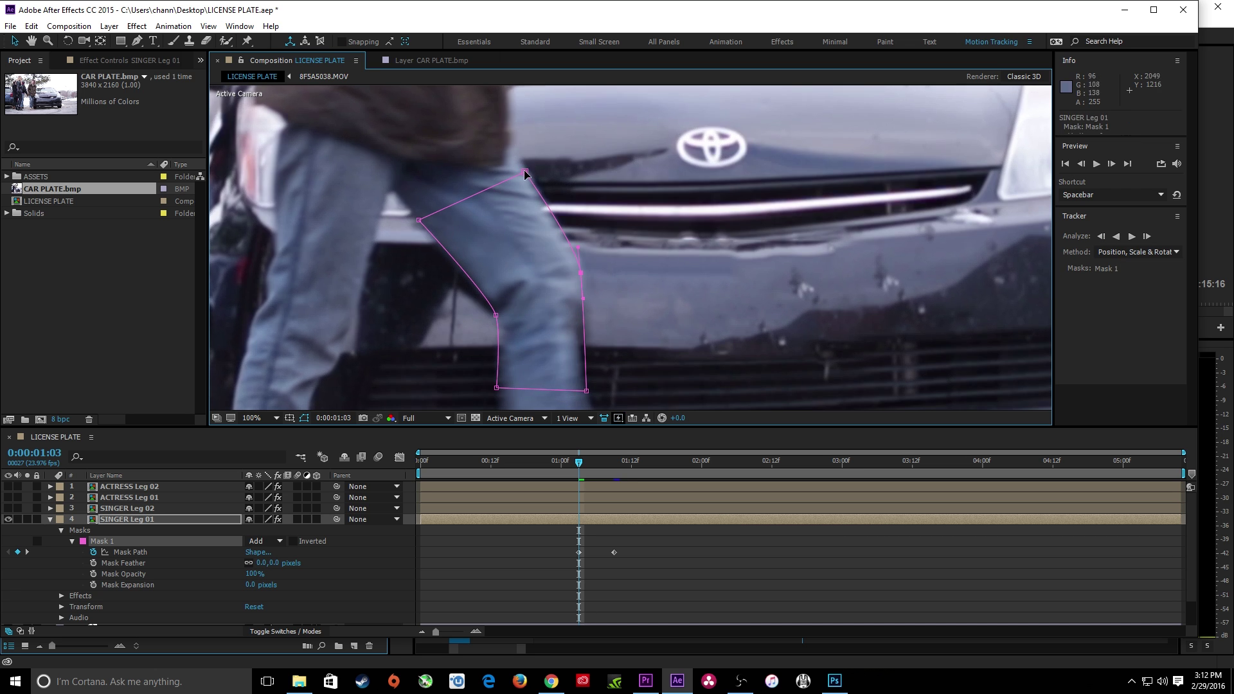
Go to 0:00:01:06 and shift the two lower corners of Mask 1 onto the shin's edges.
key(Page_Down)
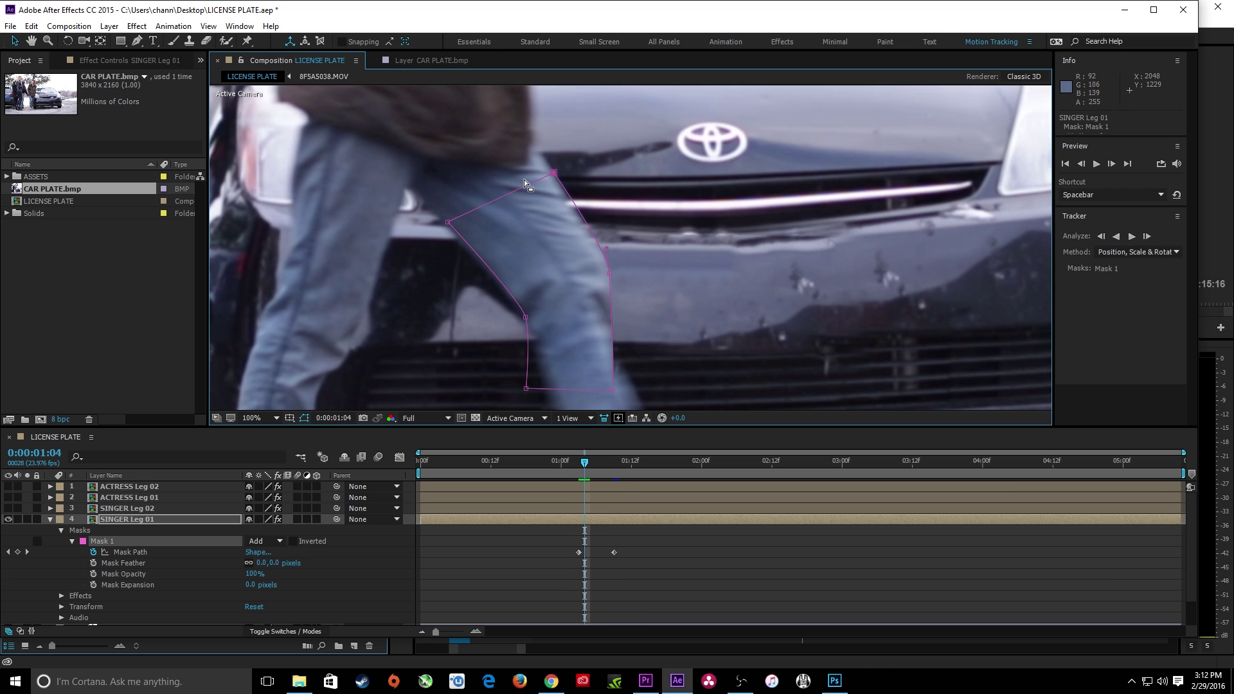
key(Page_Down)
key(Page_Down)
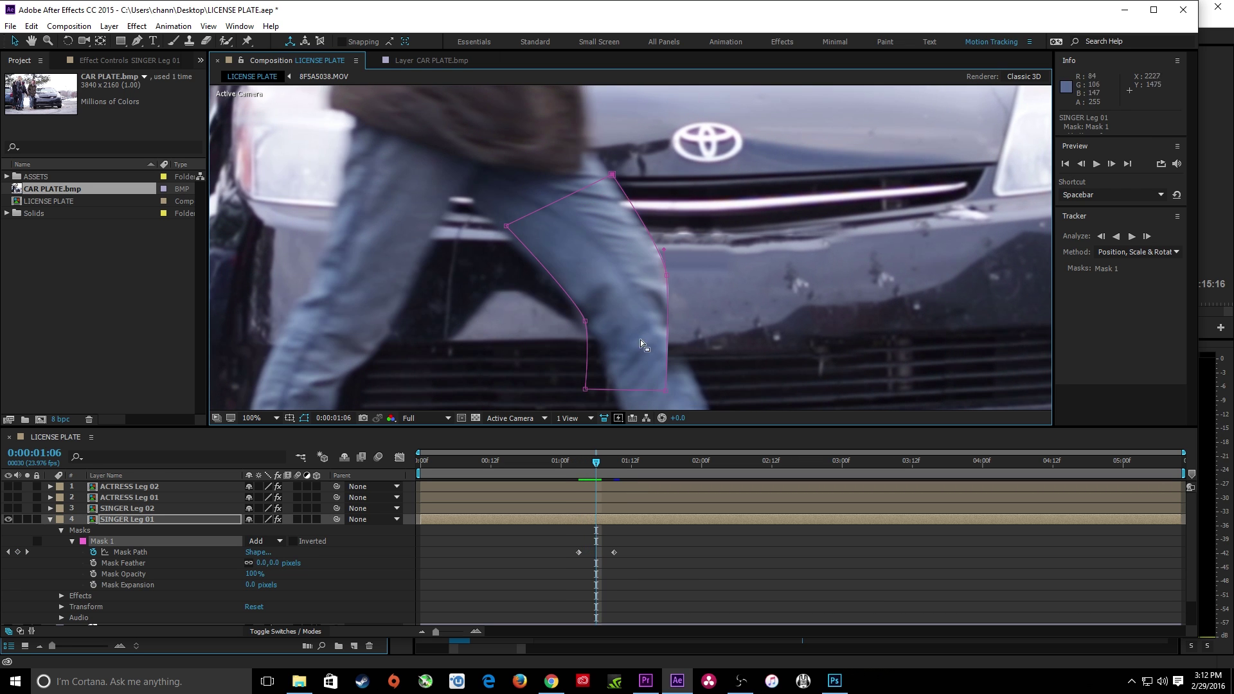
drag(668, 393, 695, 384)
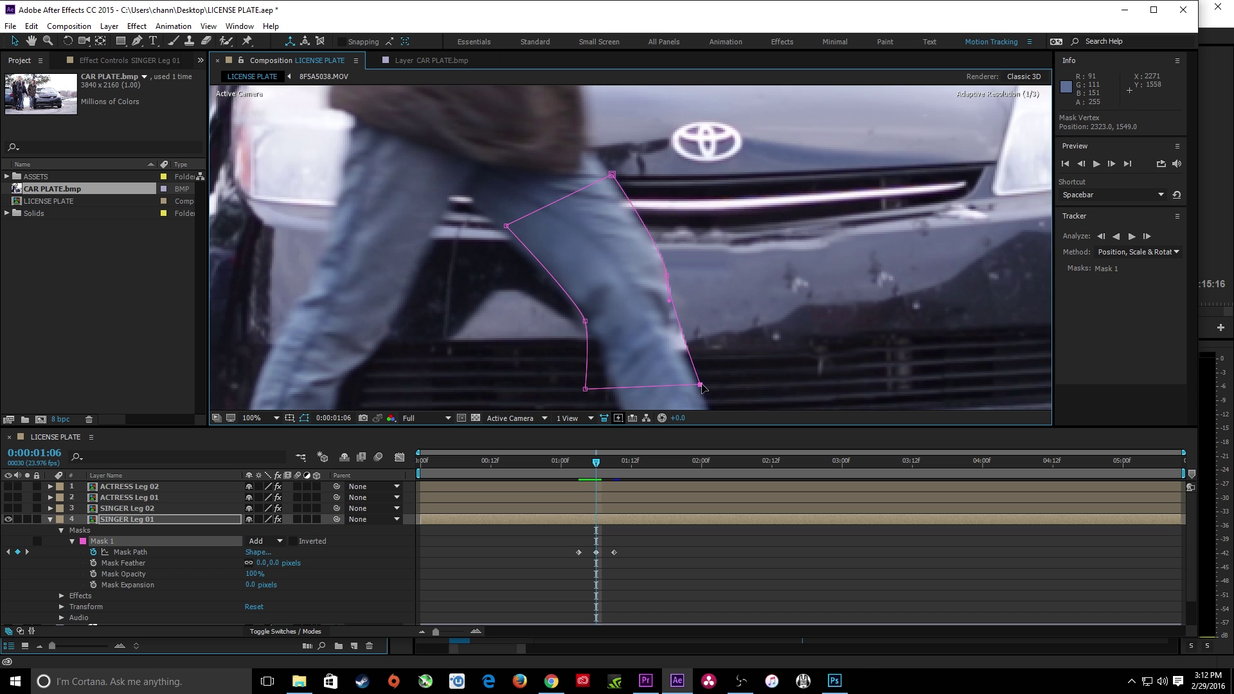
drag(585, 388, 616, 393)
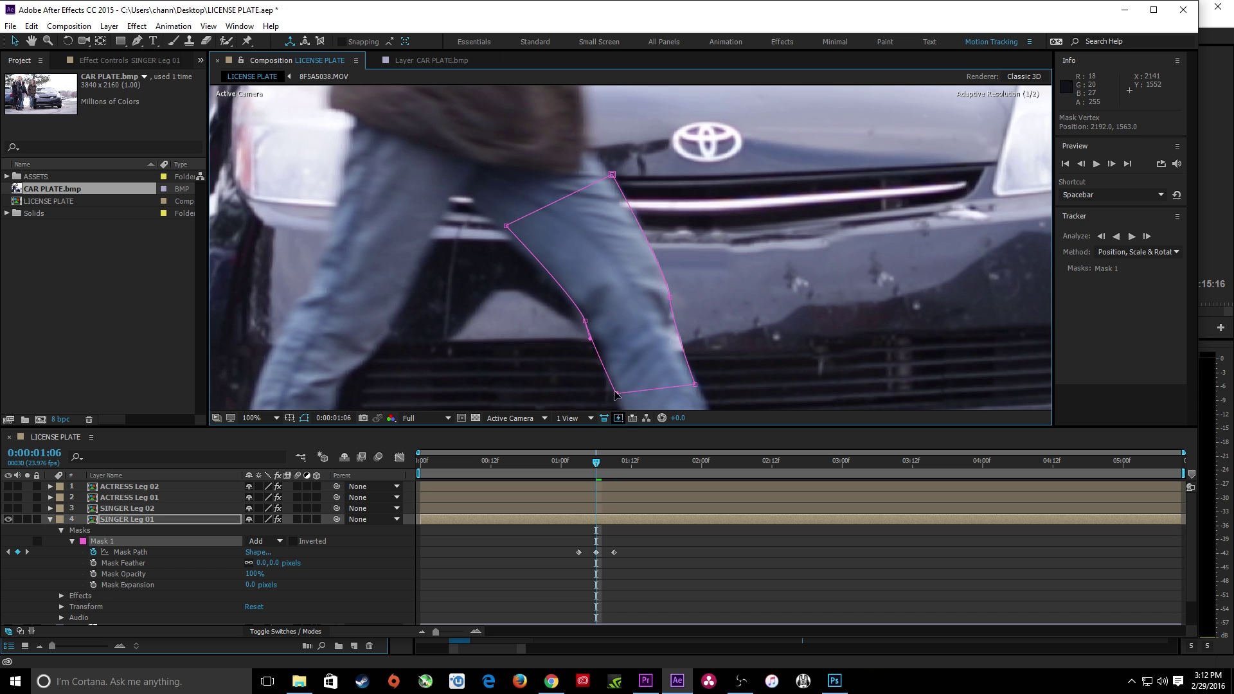
Step through the frames between 0:00:01:03 and 0:00:01:08 to check how Mask 1 follows the jeans leg.
key(Page_Up)
key(Page_Up)
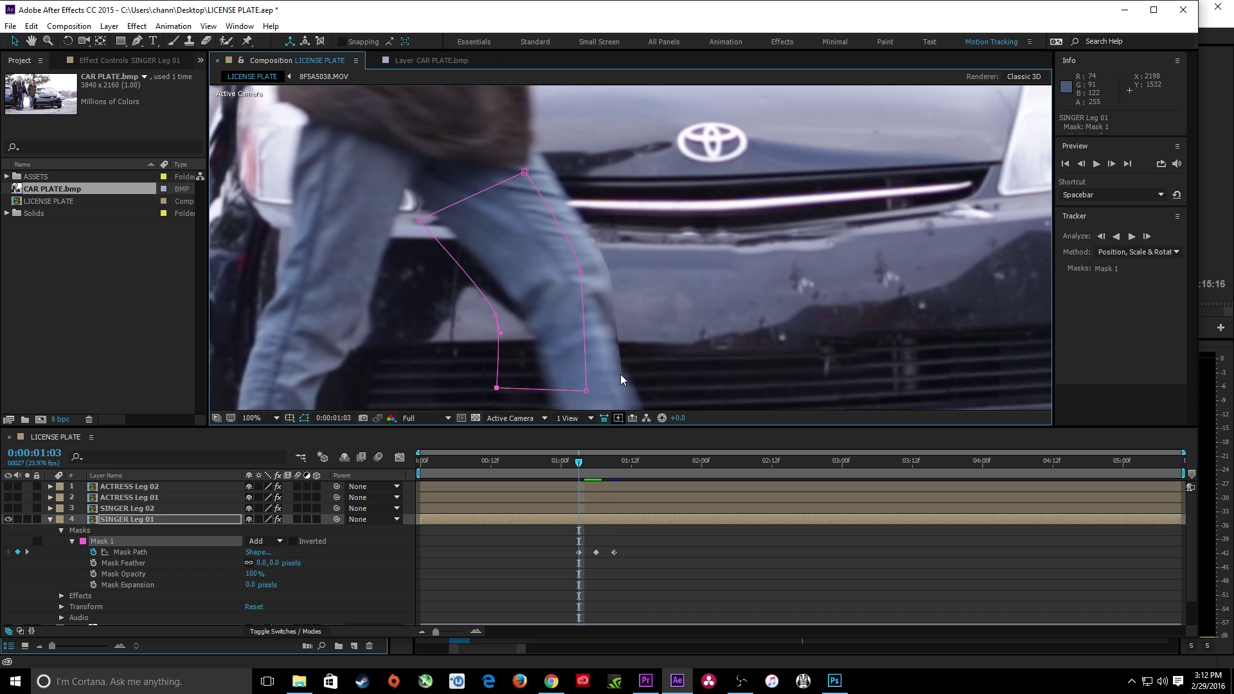
key(Page_Down)
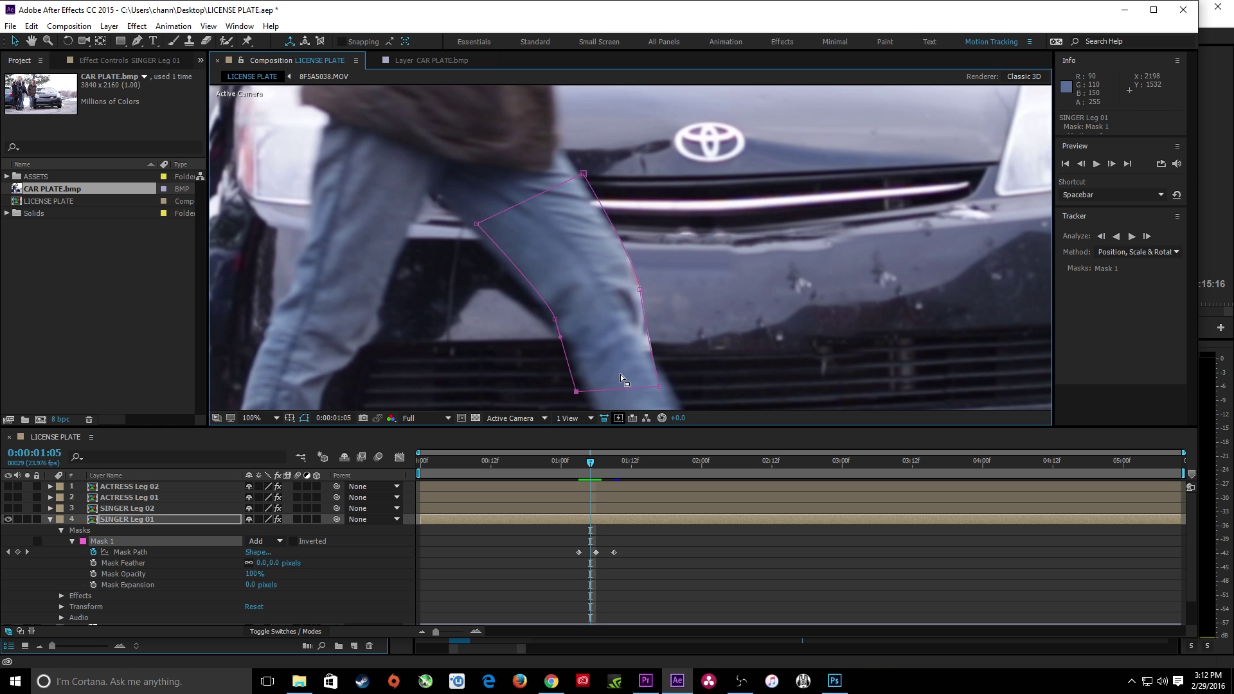
key(Page_Down)
key(Page_Down)
key(Page_Down)
key(Page_Down)
key(Page_Down)
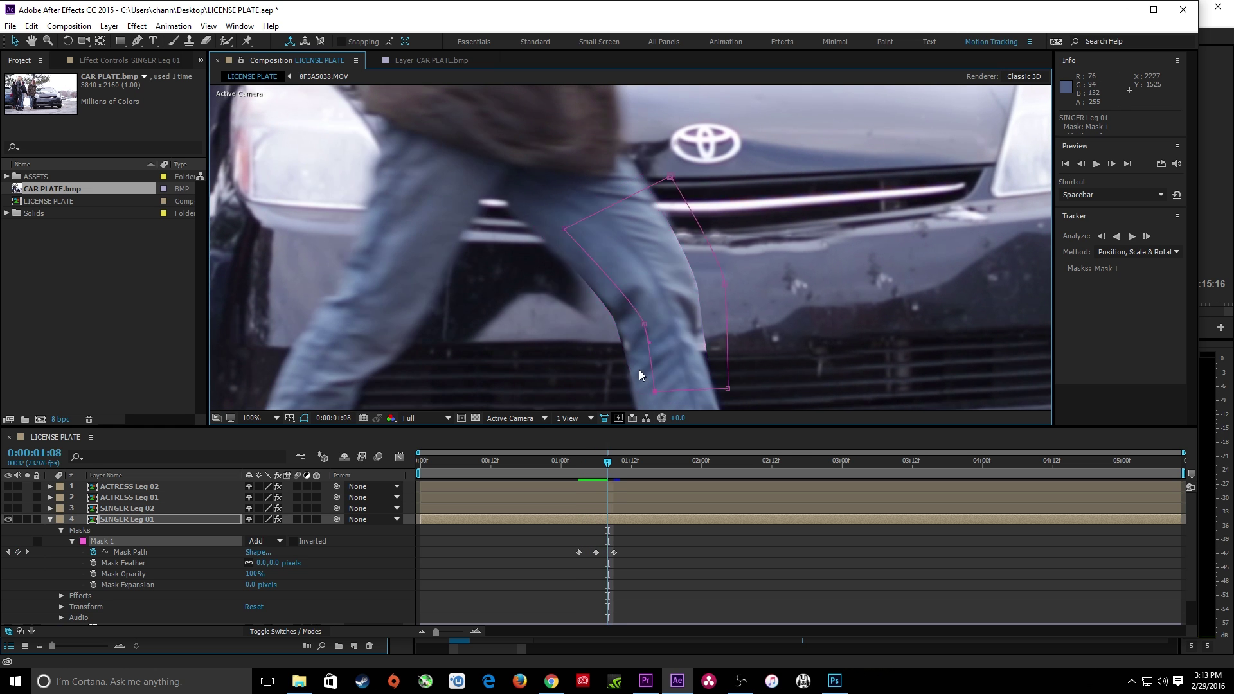
At 0:00:01:13, reshape Mask 1 by moving its thigh, knee and lower points onto the edges of the leg covering the plate.
key(Page_Down)
key(Page_Down)
key(Page_Down)
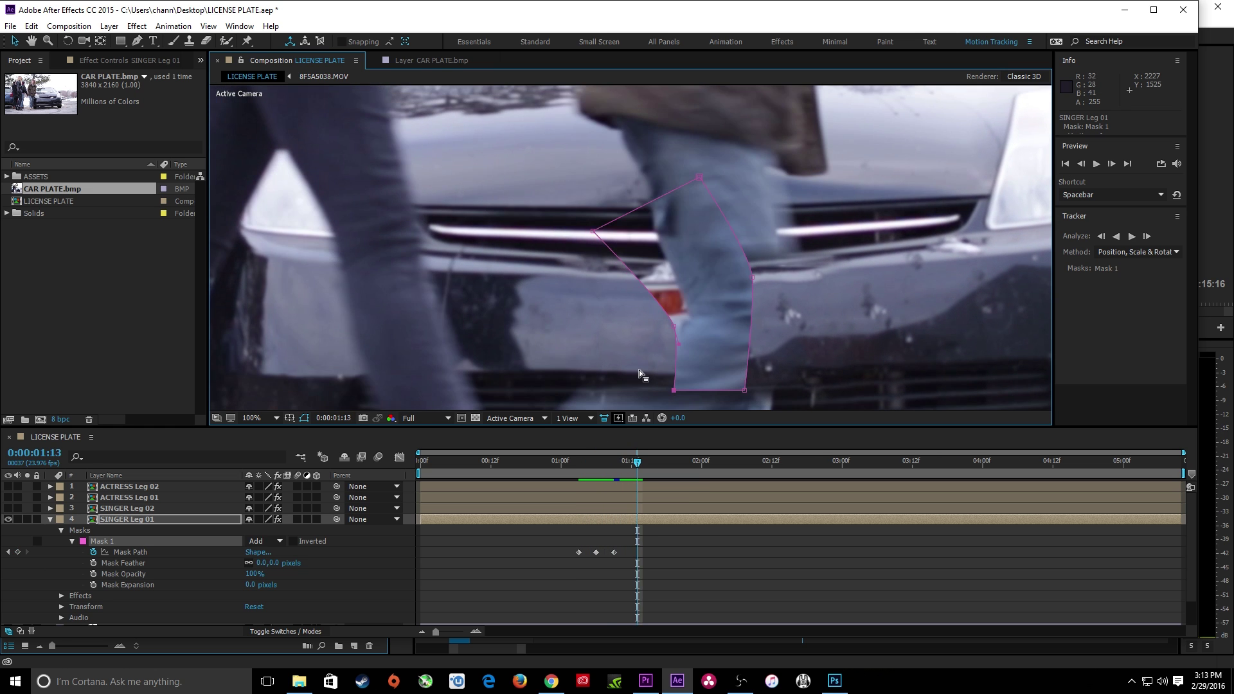
drag(749, 398, 629, 314)
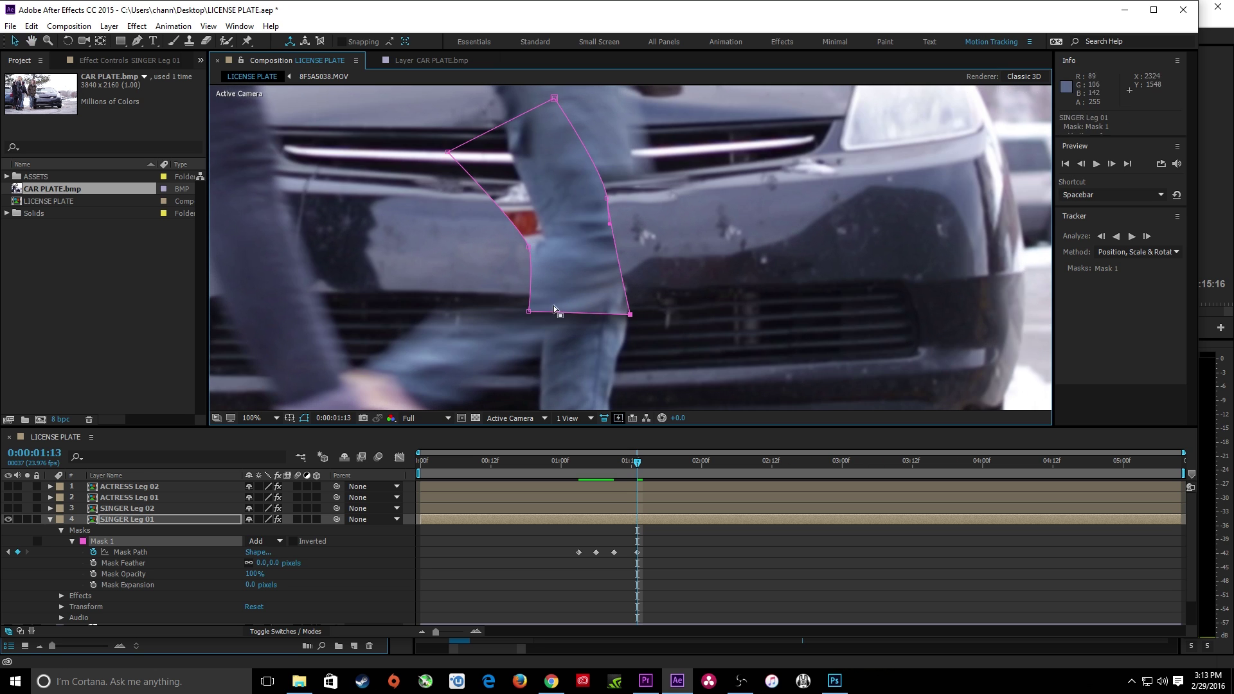
drag(531, 312, 550, 312)
drag(555, 98, 626, 91)
drag(607, 207, 645, 208)
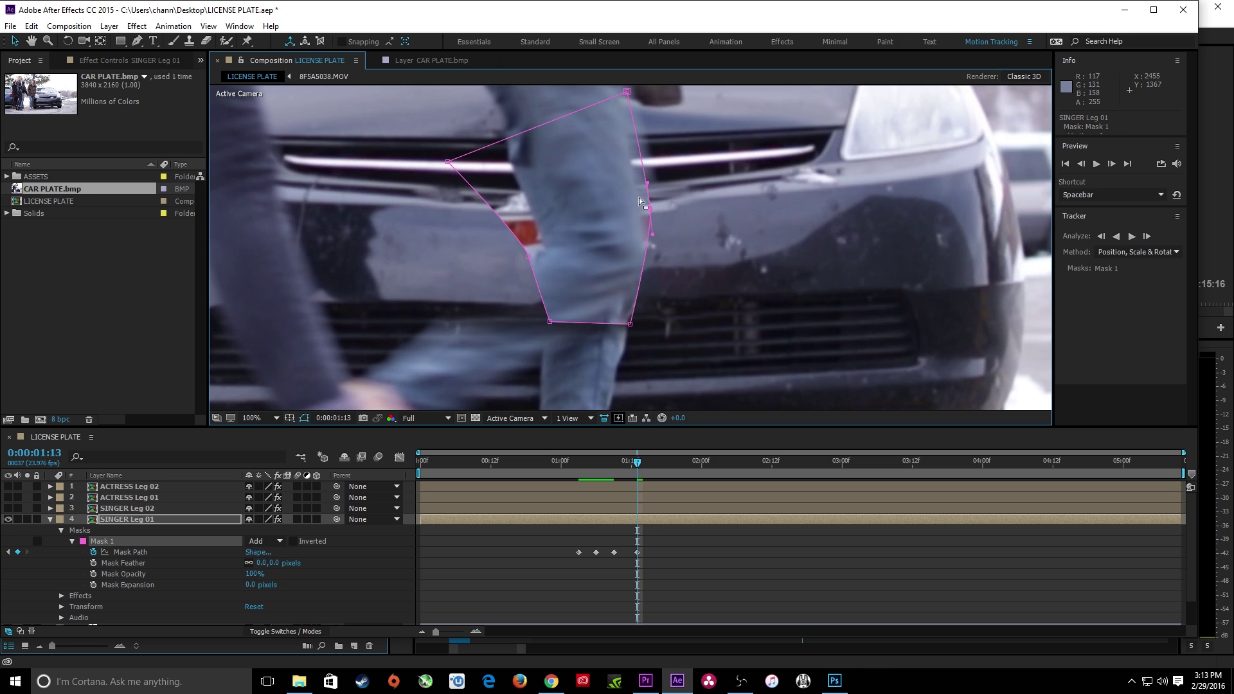
drag(447, 162, 534, 147)
mouse_move(530, 237)
mouse_down()
mouse_move(542, 251)
mouse_move(554, 239)
mouse_up()
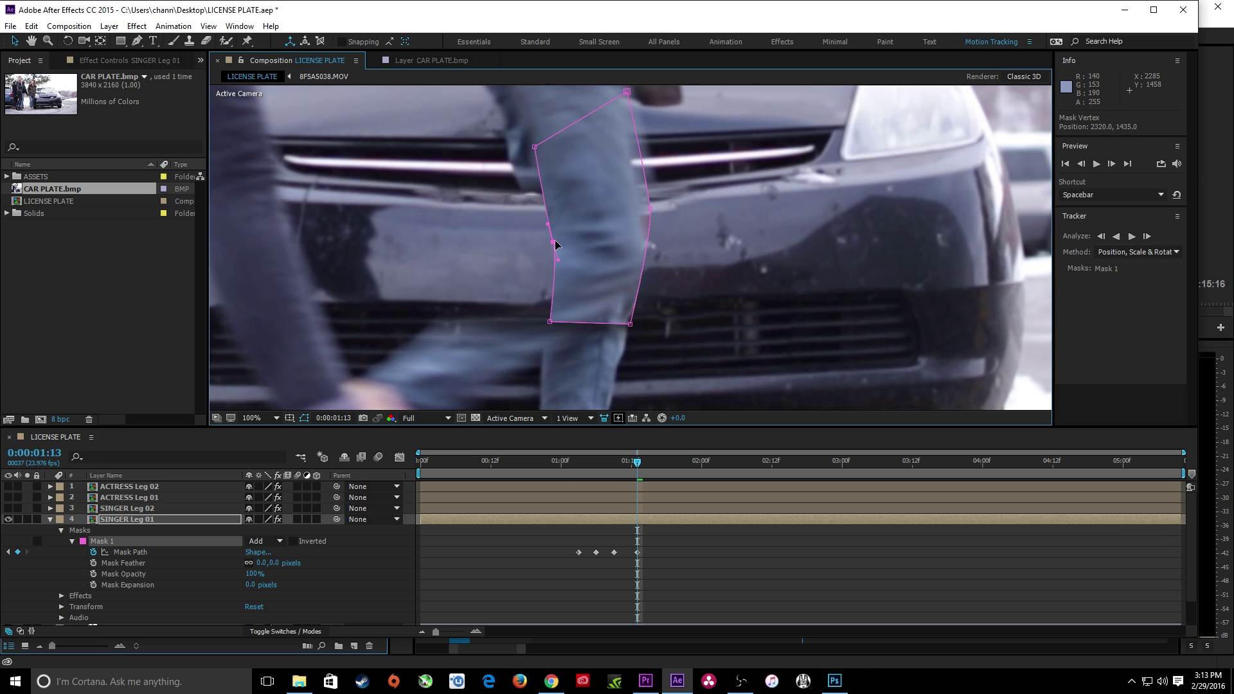
drag(534, 147, 524, 144)
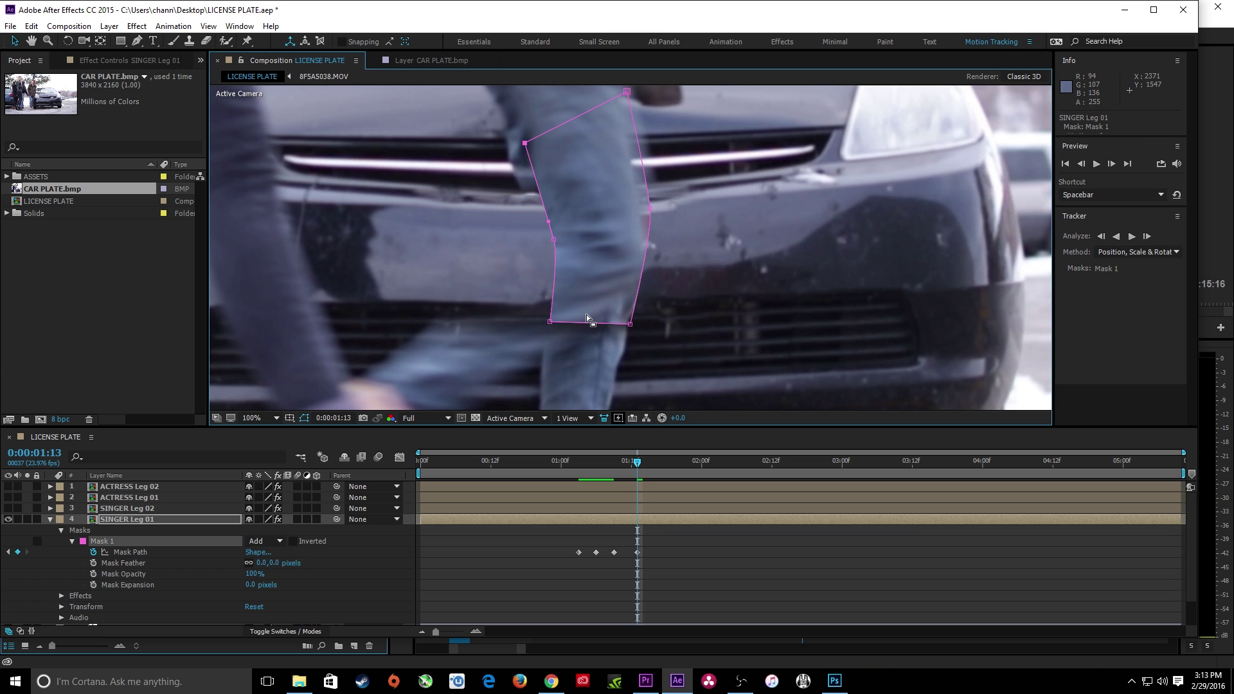
Go to 0:00:01:17 and move the thigh, knee and lower points of Mask 1 to fit the nearer jeans leg.
key(Page_Down)
key(Page_Down)
key(Page_Down)
key(Page_Down)
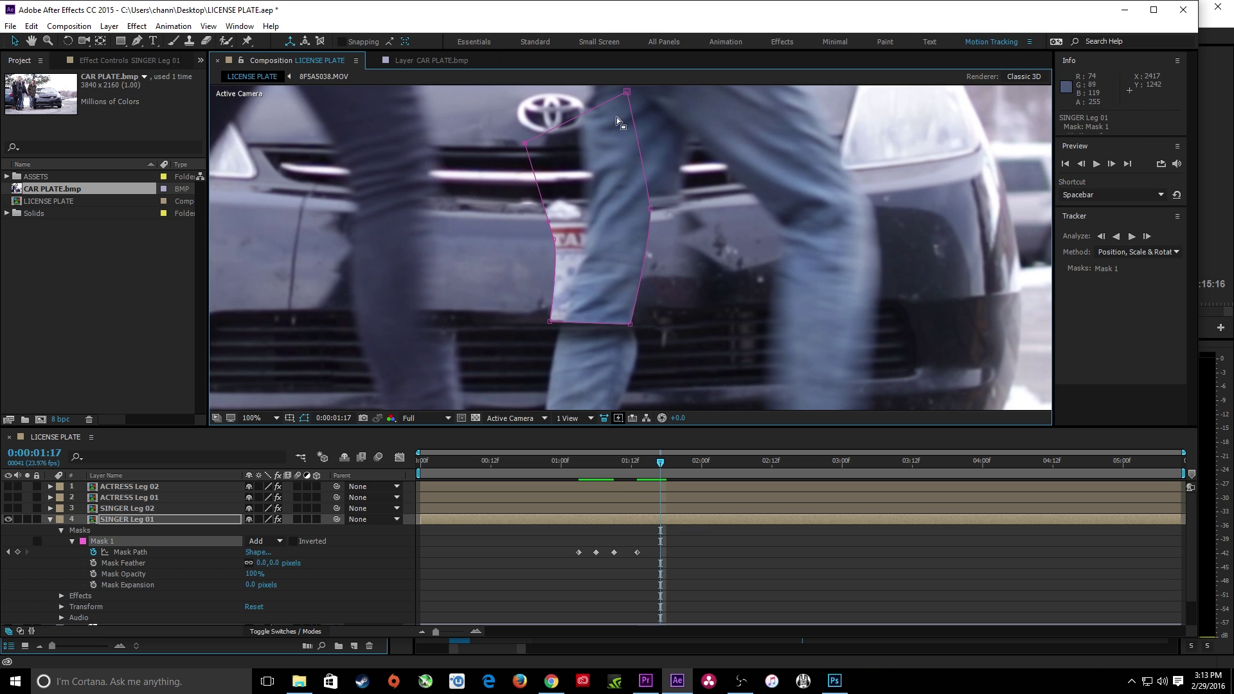
drag(626, 92, 699, 105)
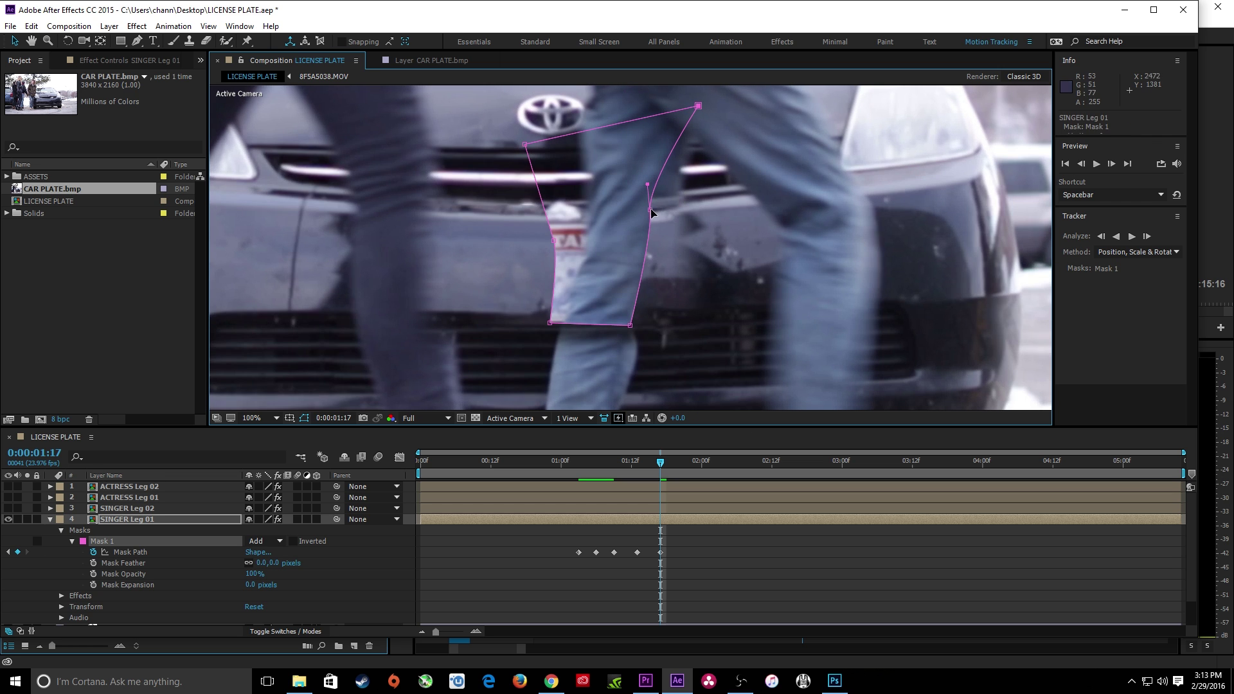
drag(650, 212, 663, 249)
drag(525, 144, 589, 123)
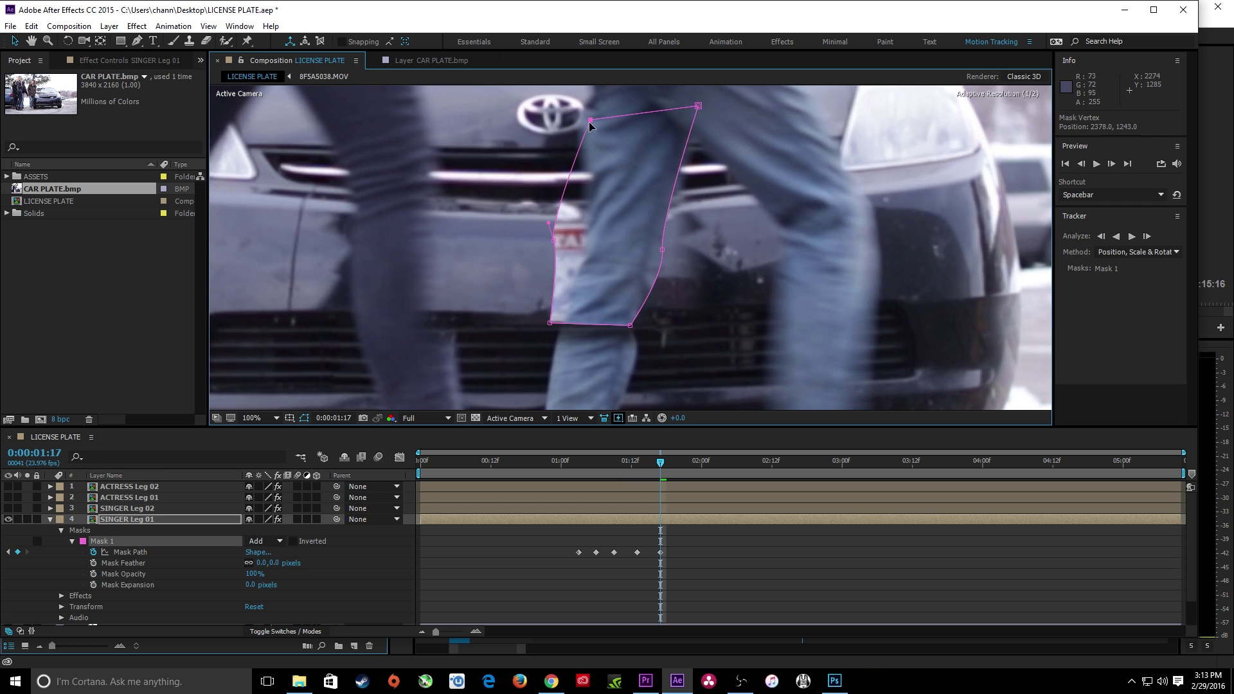
drag(553, 239, 591, 236)
drag(550, 323, 640, 338)
drag(562, 327, 552, 355)
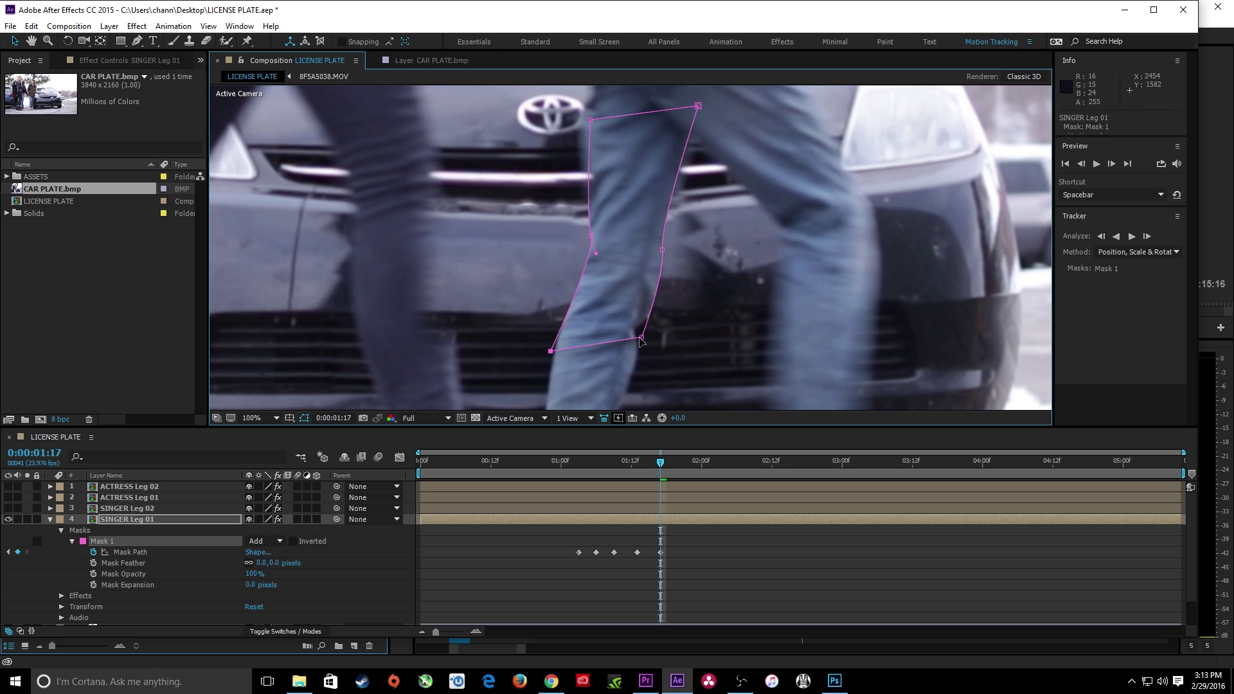
Go back to 0:00:01:15 and refine the thigh, knee and lower-left points of Mask 1 along the leg's edges.
key(Page_Up)
key(Page_Up)
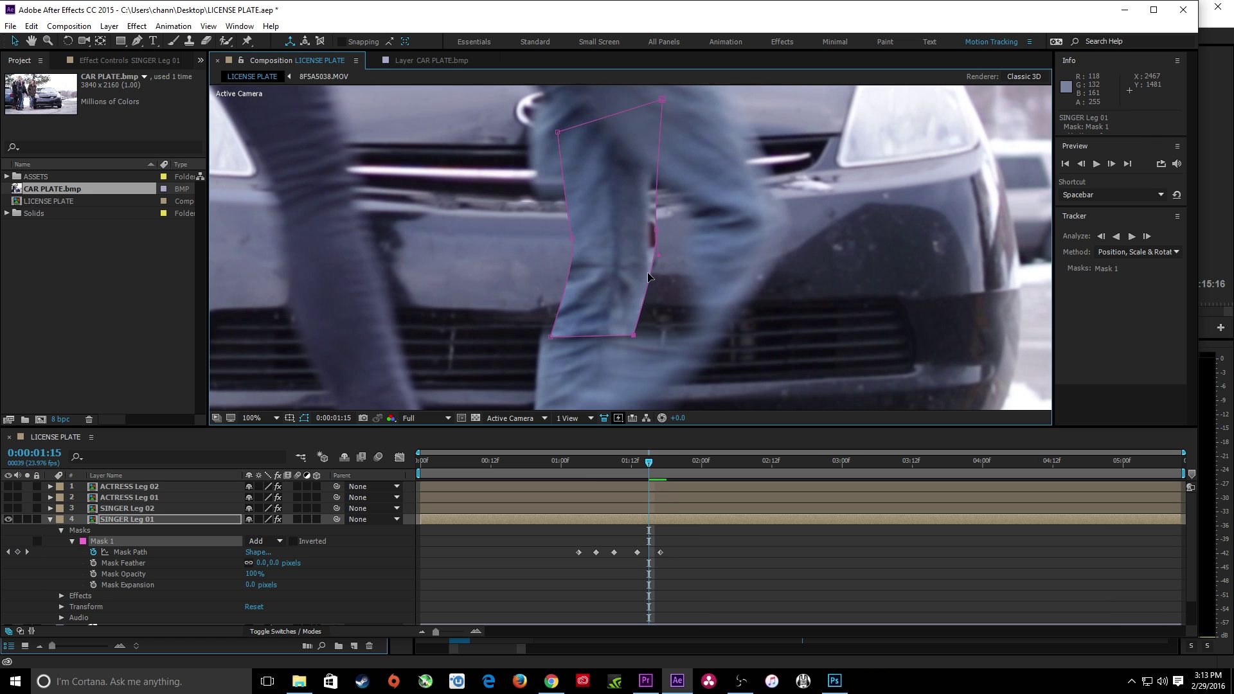
drag(572, 240, 538, 243)
drag(549, 336, 537, 337)
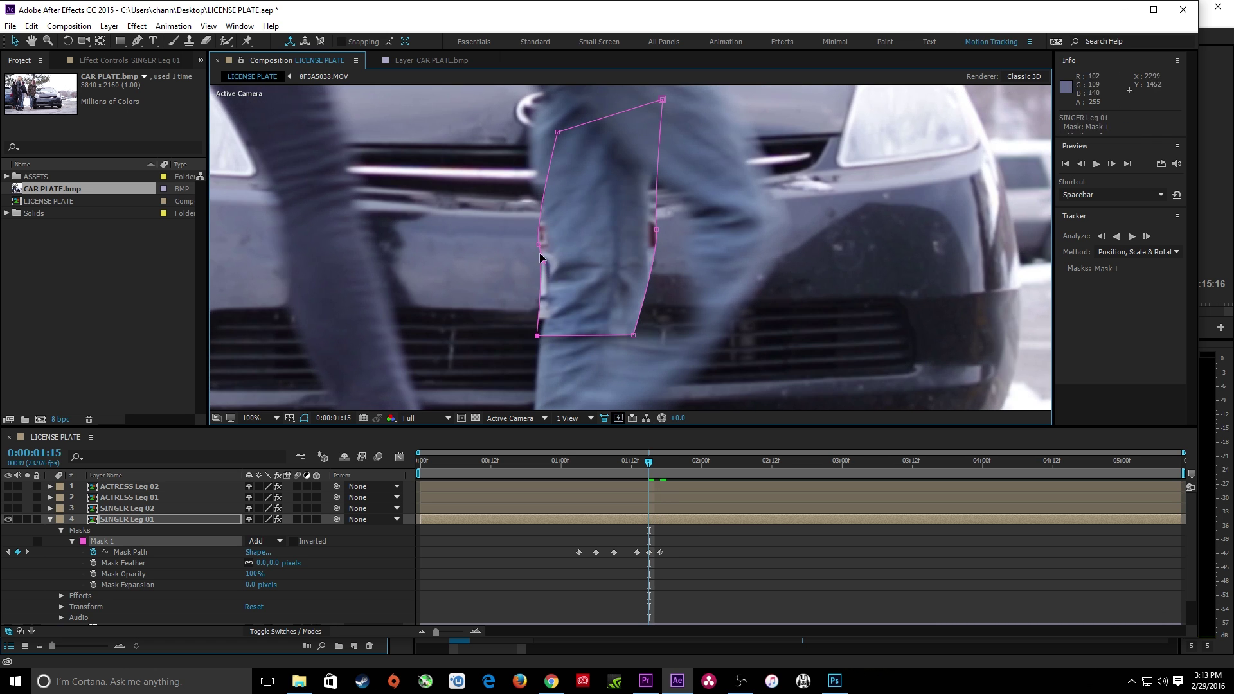
drag(538, 244, 547, 245)
drag(537, 336, 542, 334)
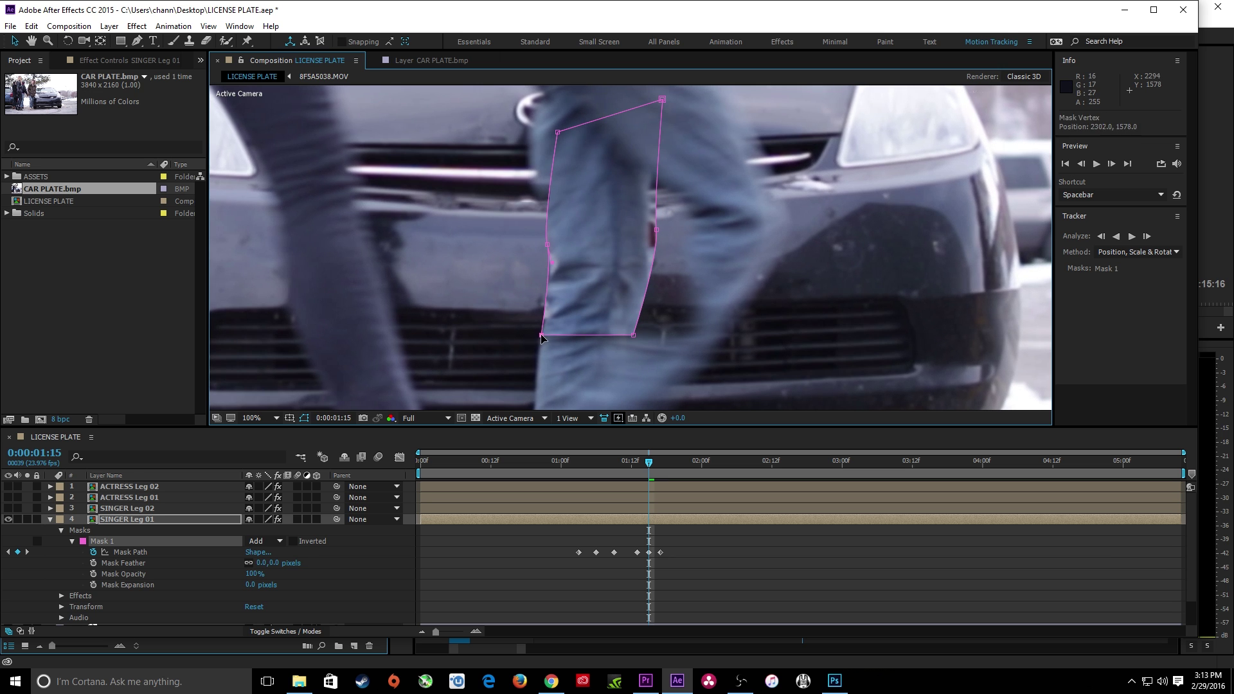
drag(558, 132, 533, 136)
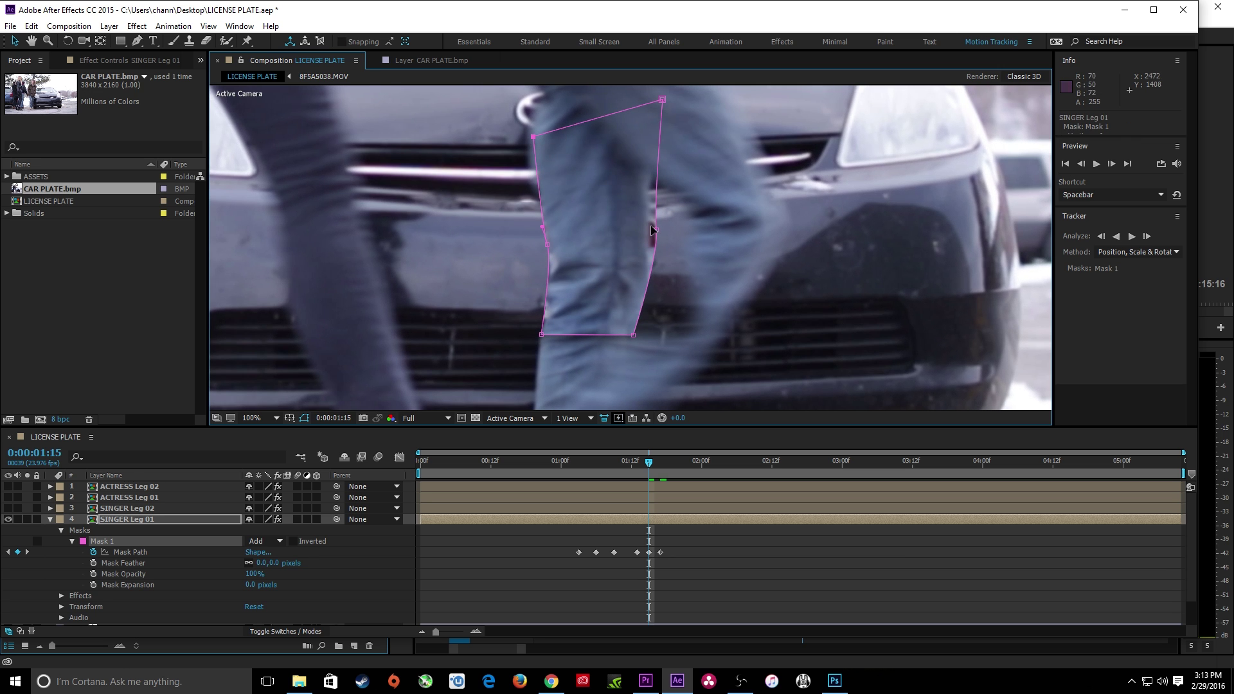
drag(656, 230, 649, 230)
Review the earlier frames and, at 0:00:01:10, shift the lower-left corner of Mask 1 onto the shin's edge.
key(Page_Up)
key(Page_Up)
key(Page_Up)
key(Page_Up)
key(Page_Up)
key(Page_Up)
key(Page_Up)
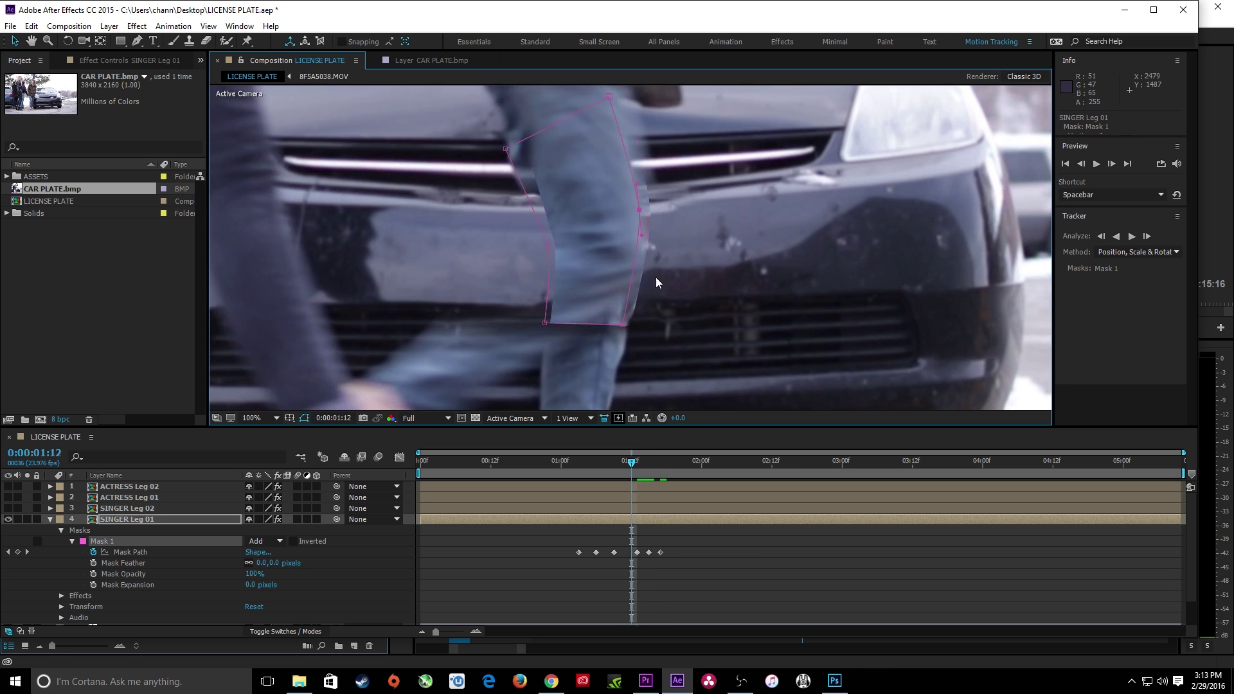
key(Page_Down)
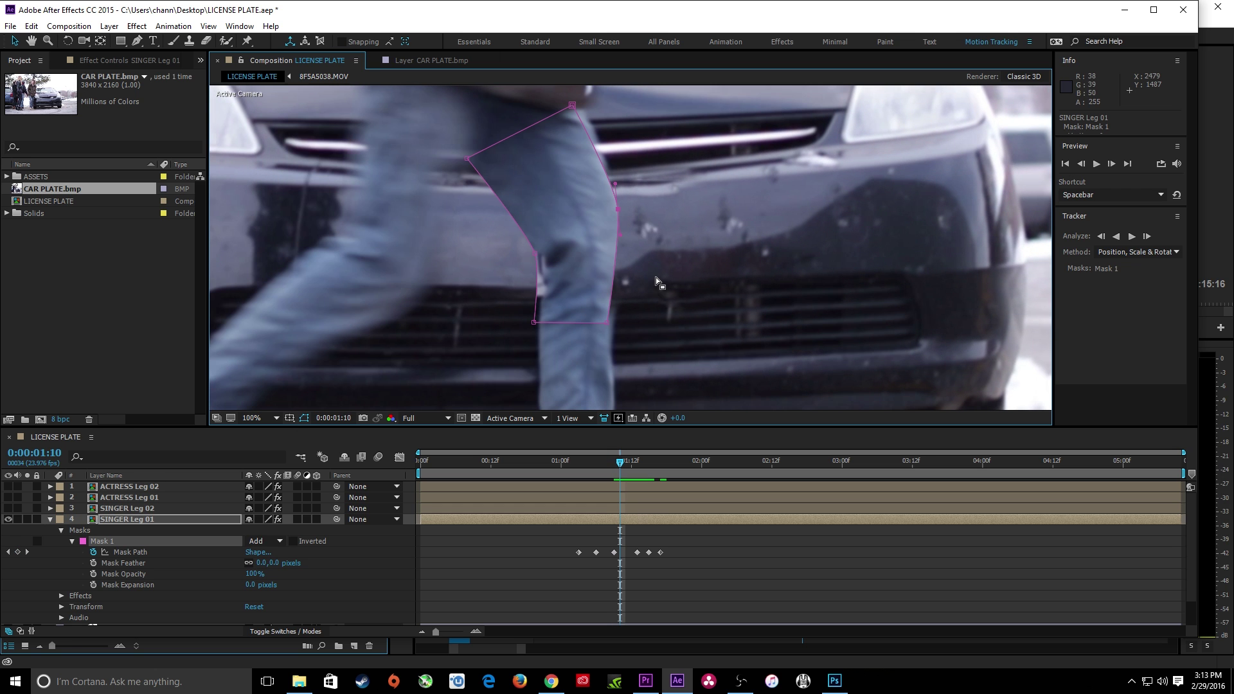
drag(542, 321, 538, 323)
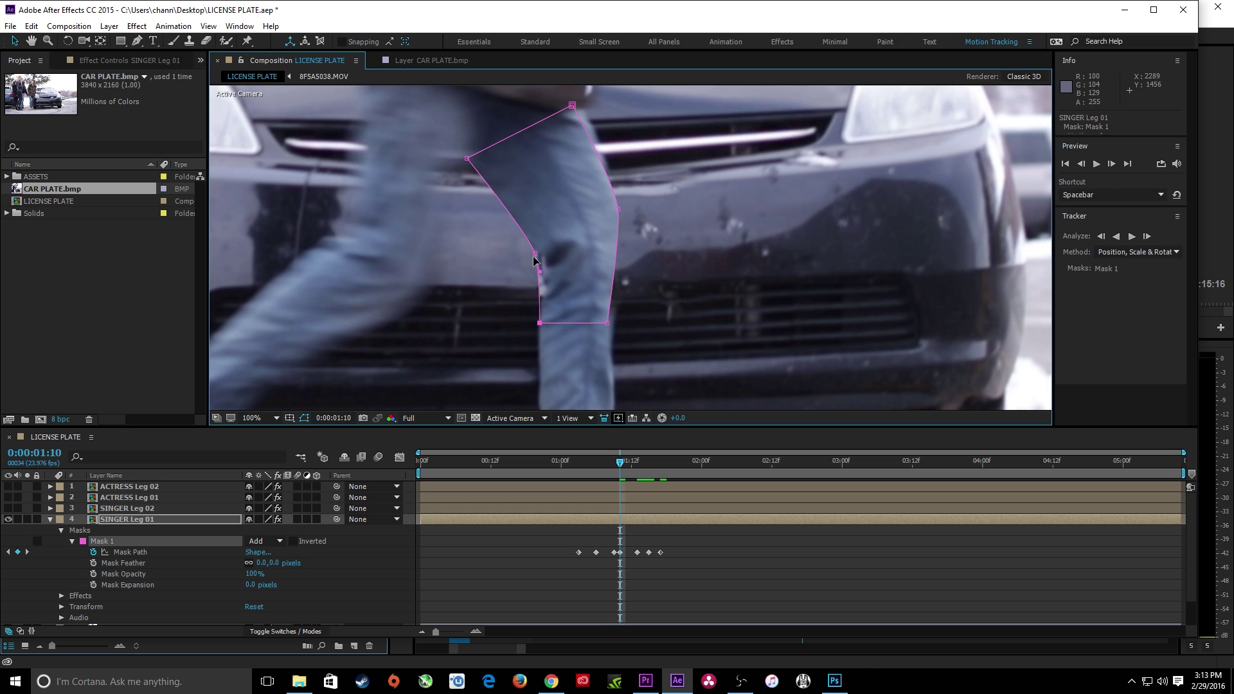
At 0:00:01:11, adjust both knee points and the lower-right corner of Mask 1 to match the leg.
key(Page_Down)
key(Page_Down)
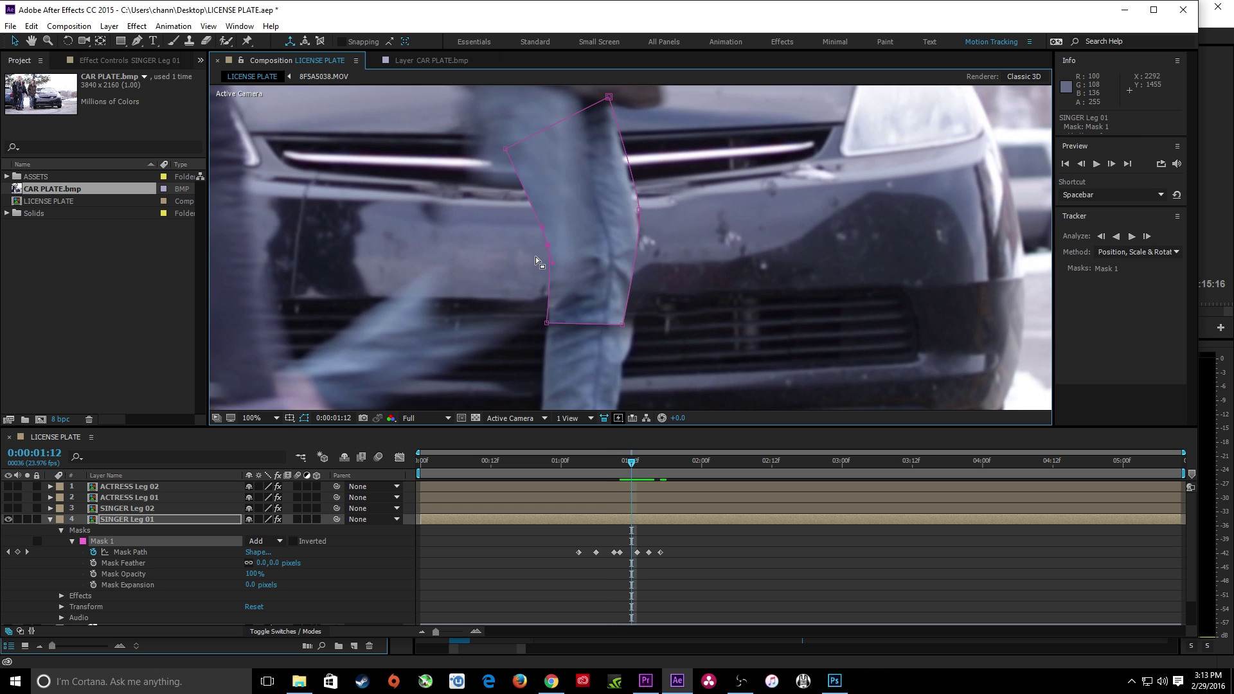
key(Page_Up)
drag(546, 253, 547, 259)
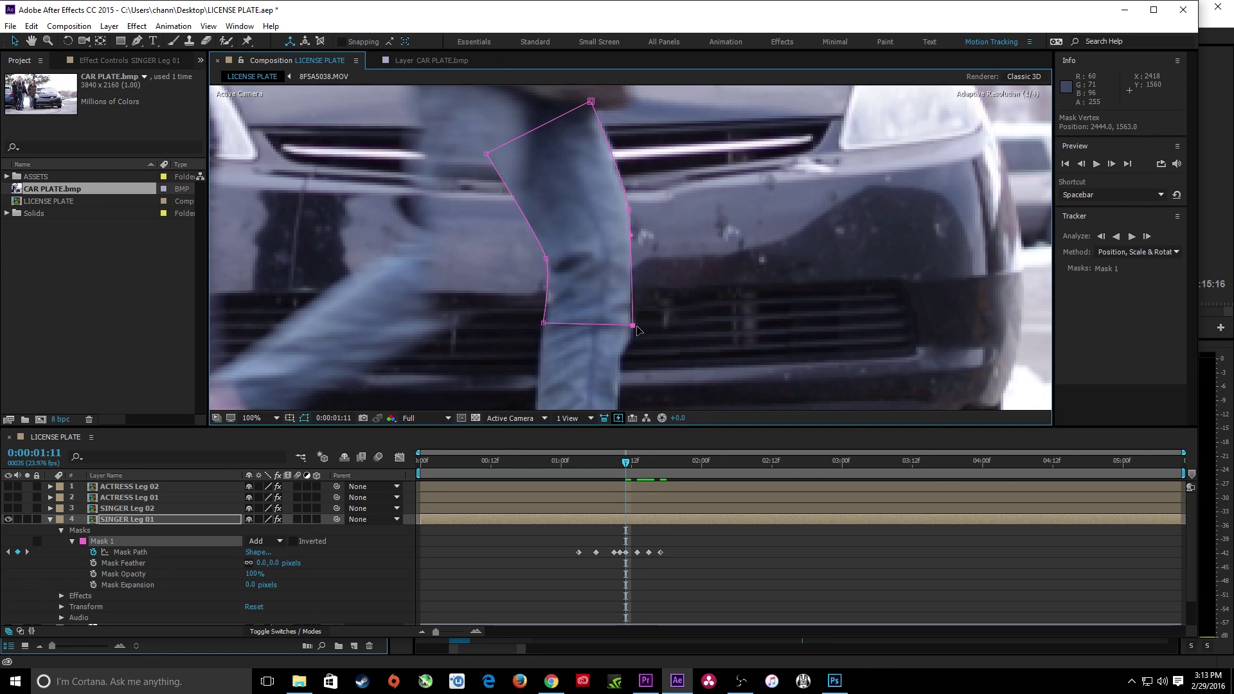
mouse_move(616, 324)
mouse_down()
mouse_move(649, 322)
mouse_move(635, 321)
mouse_up()
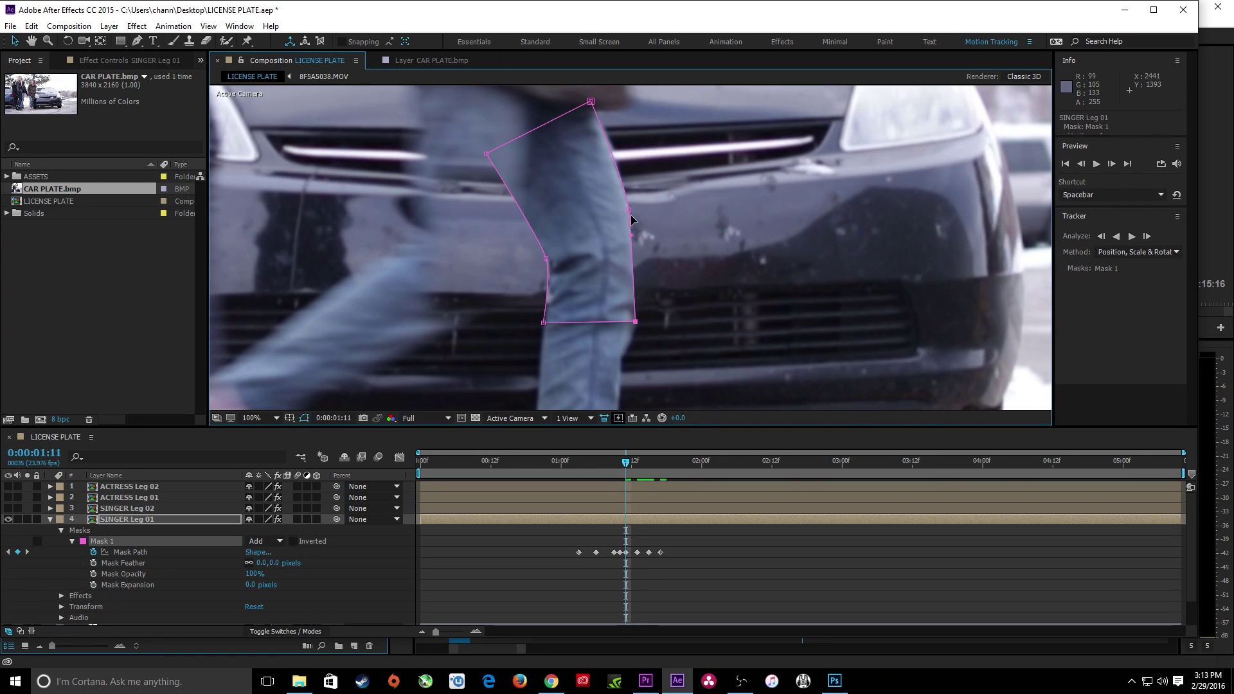
mouse_move(630, 210)
mouse_down()
mouse_move(647, 208)
mouse_move(633, 225)
mouse_up()
Return to 0:00:01:06 and set Mask 1's feather to 7 pixels and its expansion to -9 pixels.
key(Page_Up)
key(Page_Up)
key(Page_Up)
key(Page_Up)
key(Page_Up)
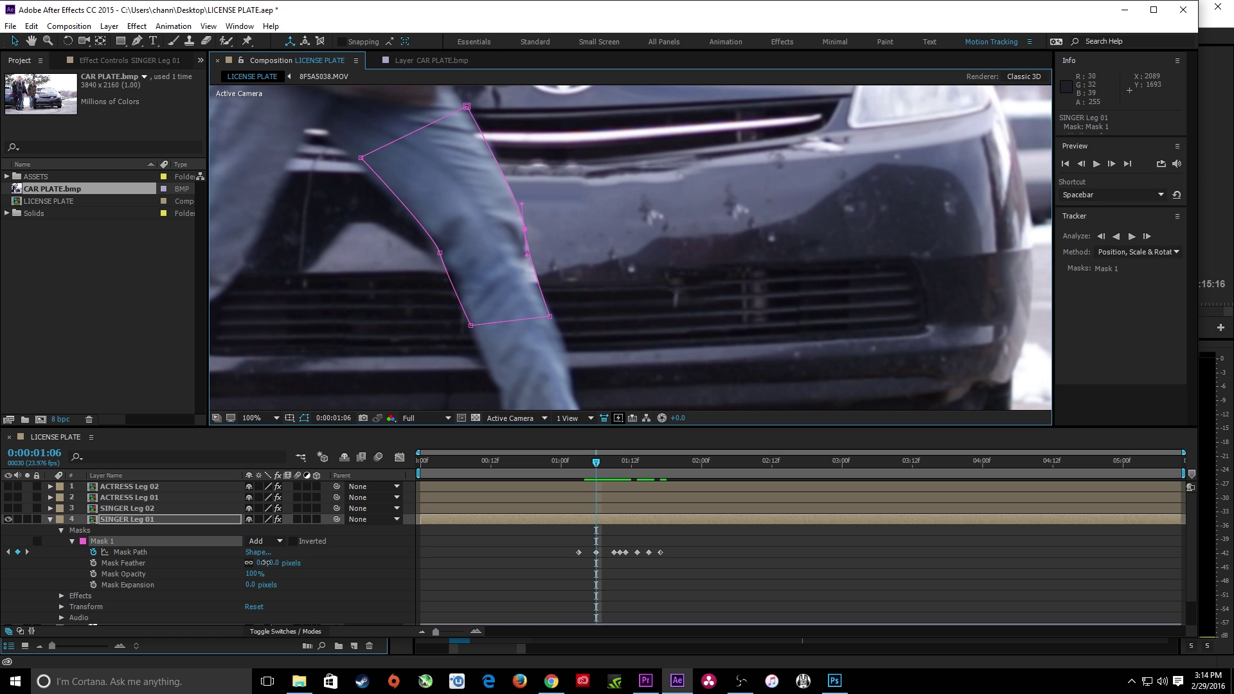
drag(264, 562, 268, 563)
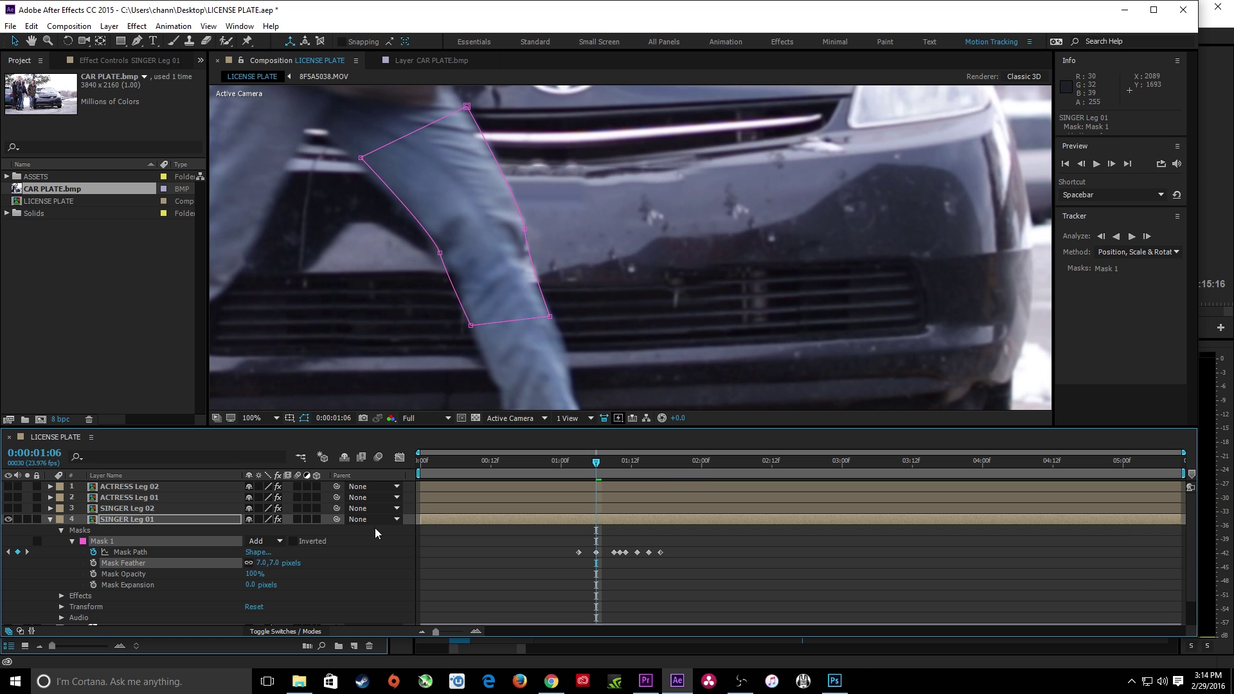
click(244, 586)
drag(243, 585, 244, 586)
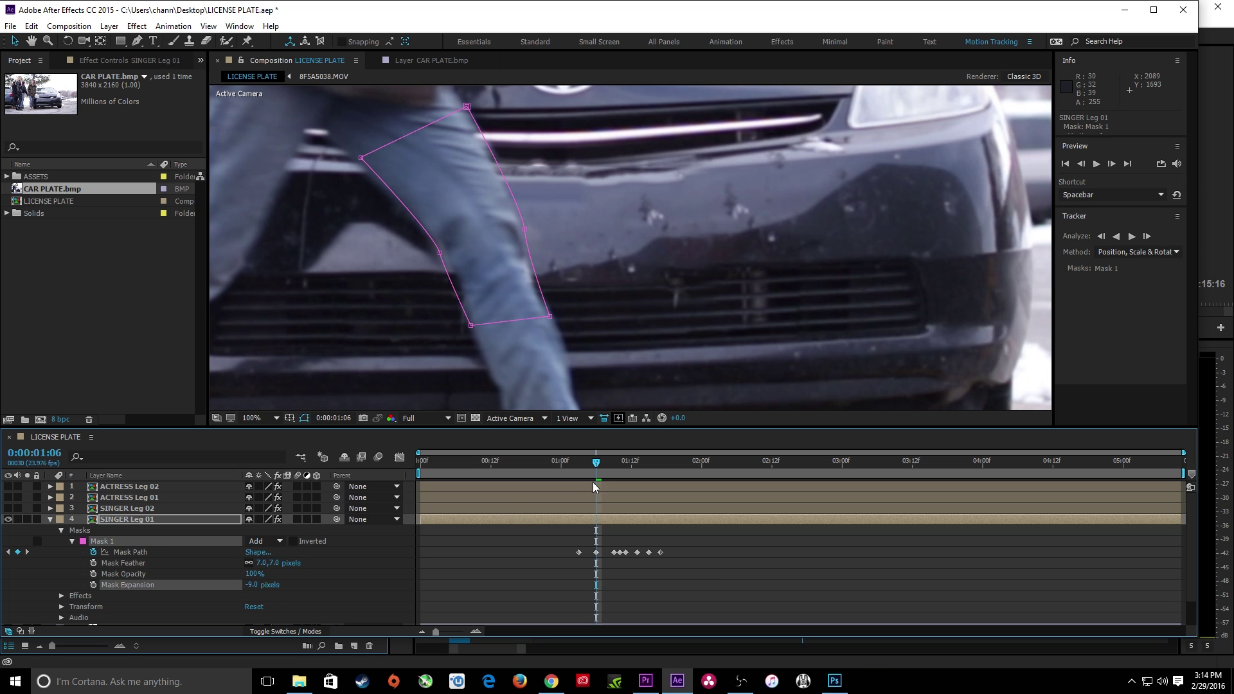
Play the shot from just before the first mask keyframe to check the masked leg, and return to 0:00:01:05.
drag(595, 463, 572, 463)
key(space)
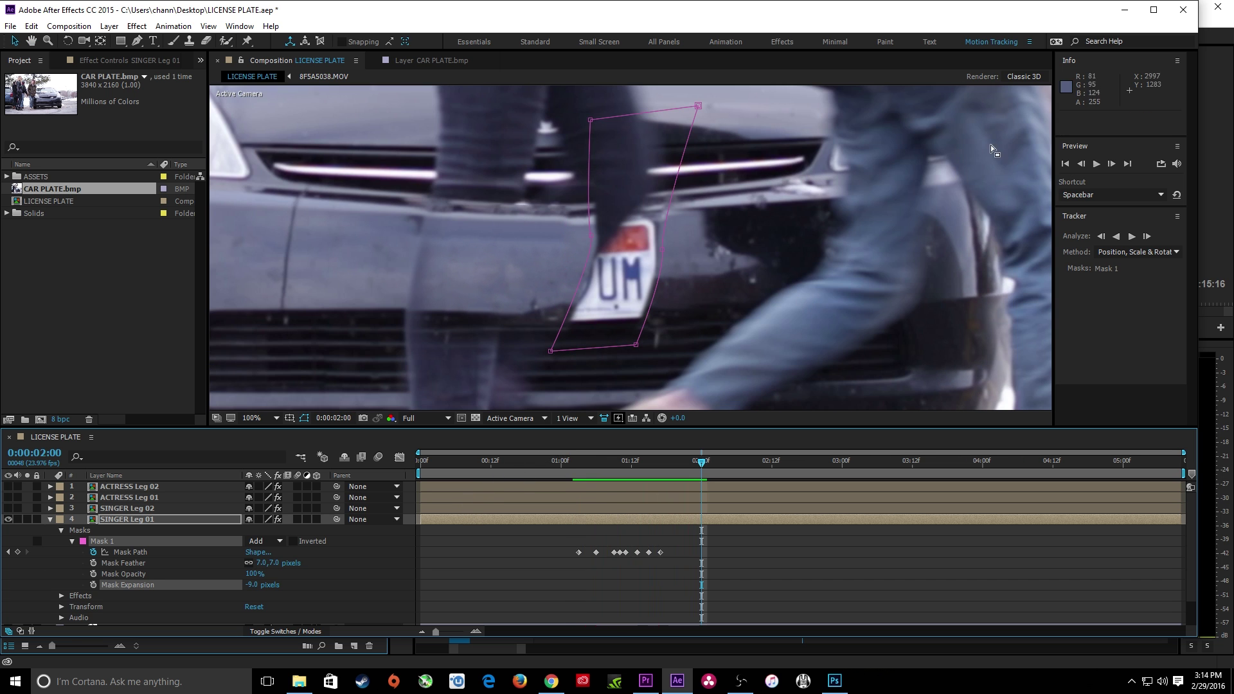
click(590, 461)
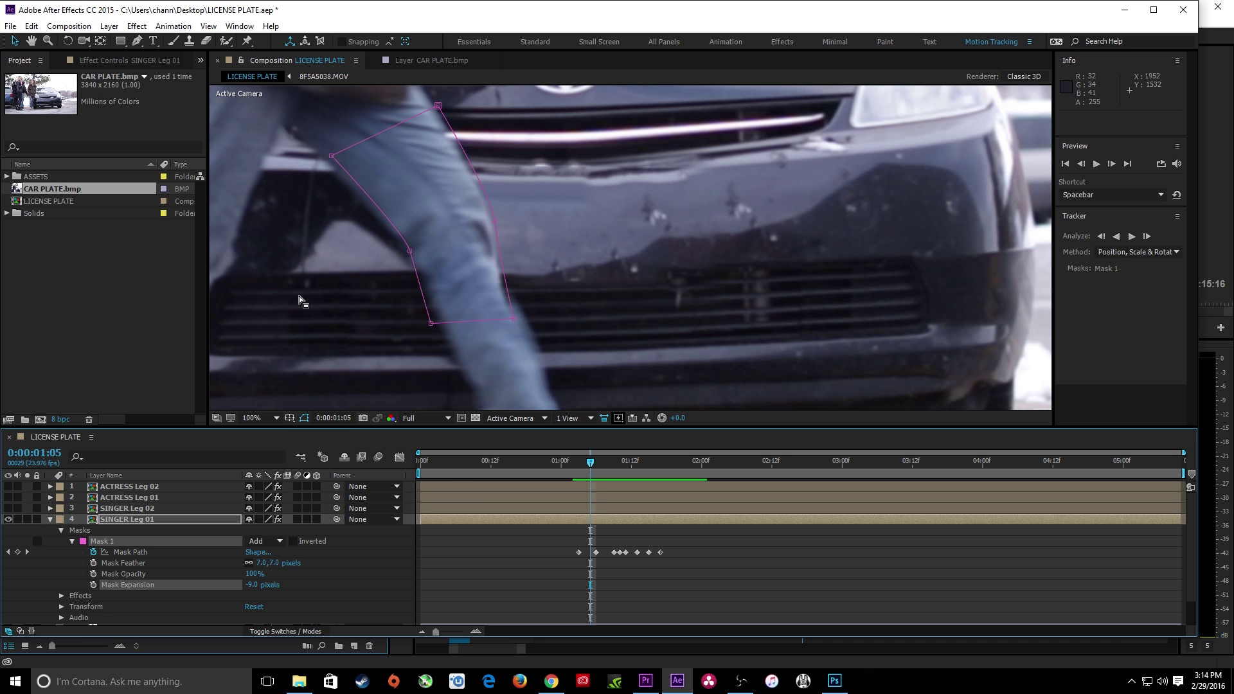
Collapse the SINGER Leg 01 layer, turn on the visibility of SINGER Leg 02 and fit the whole frame in the viewer.
click(135, 498)
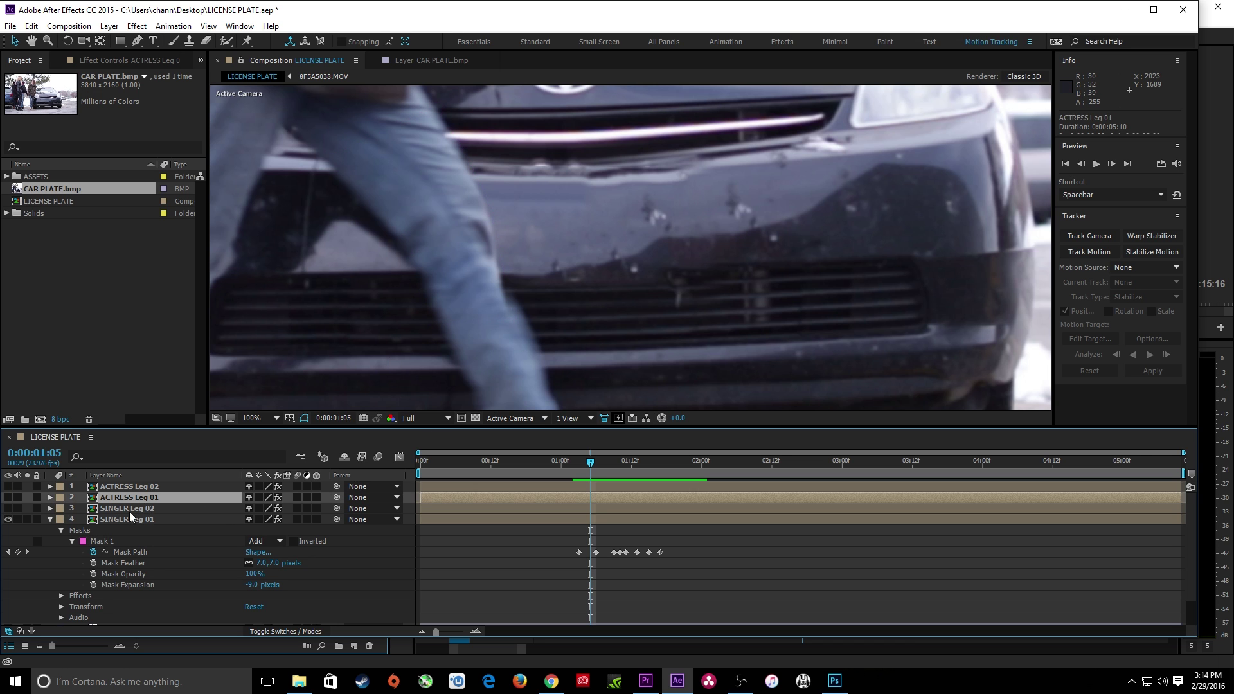
click(130, 507)
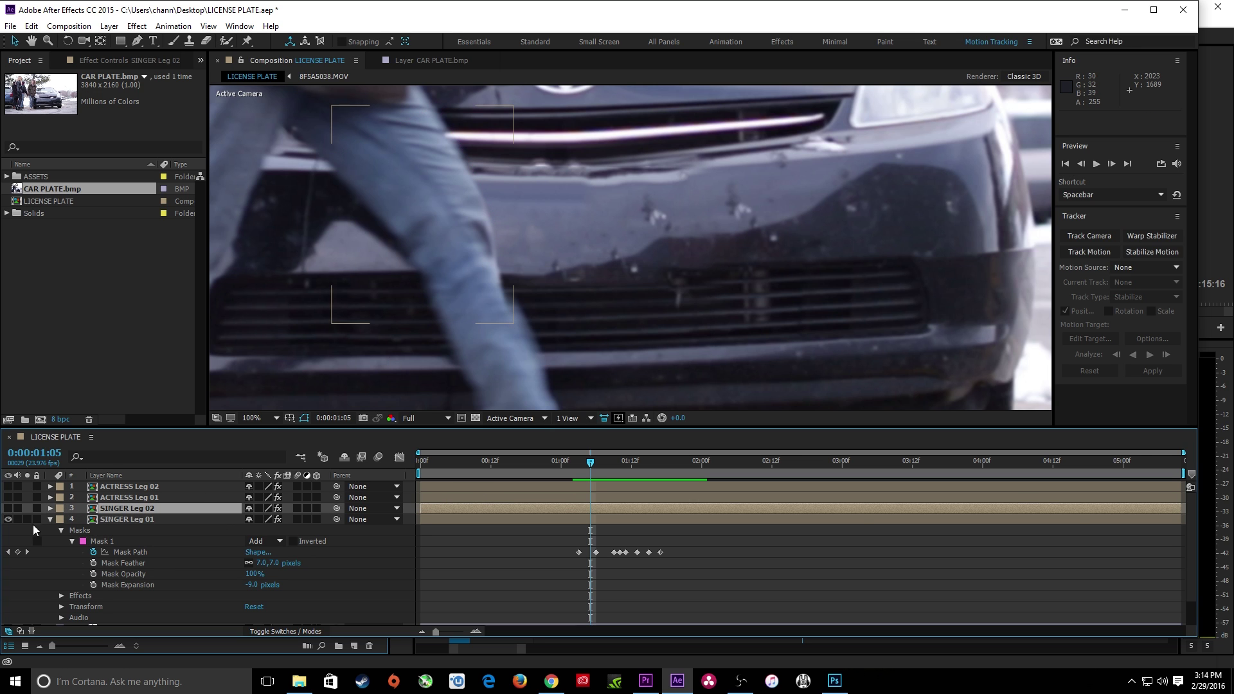
click(49, 519)
click(8, 508)
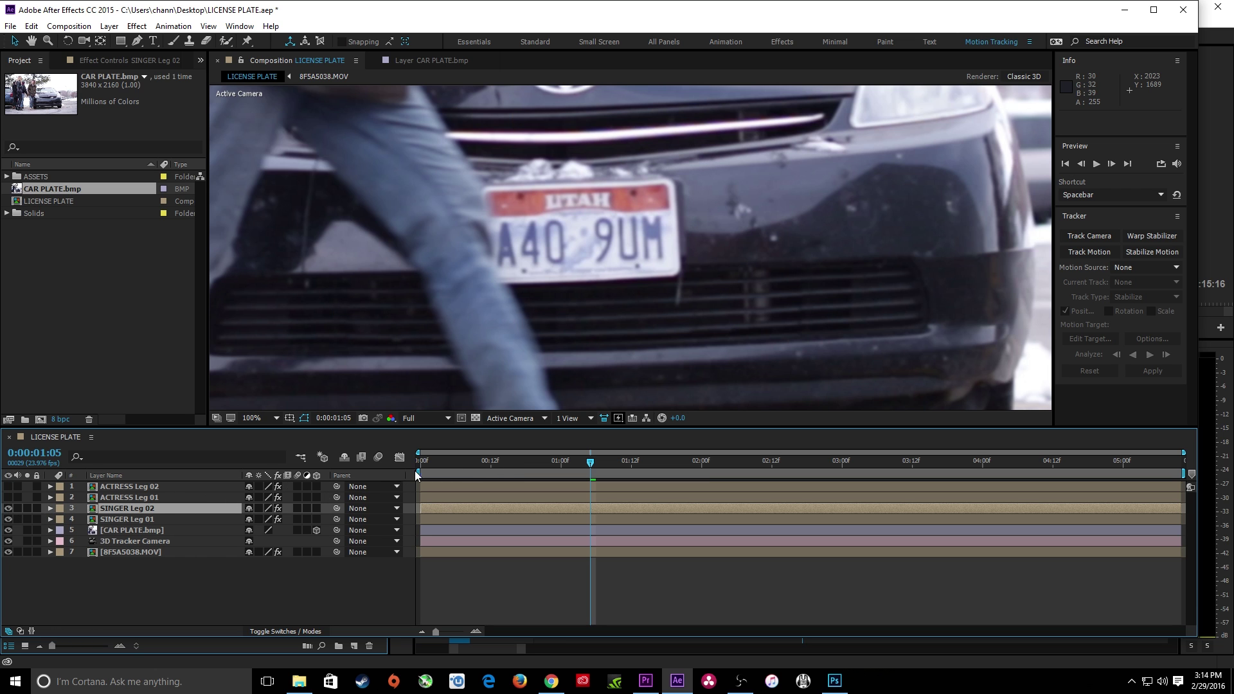
key(shift+slash)
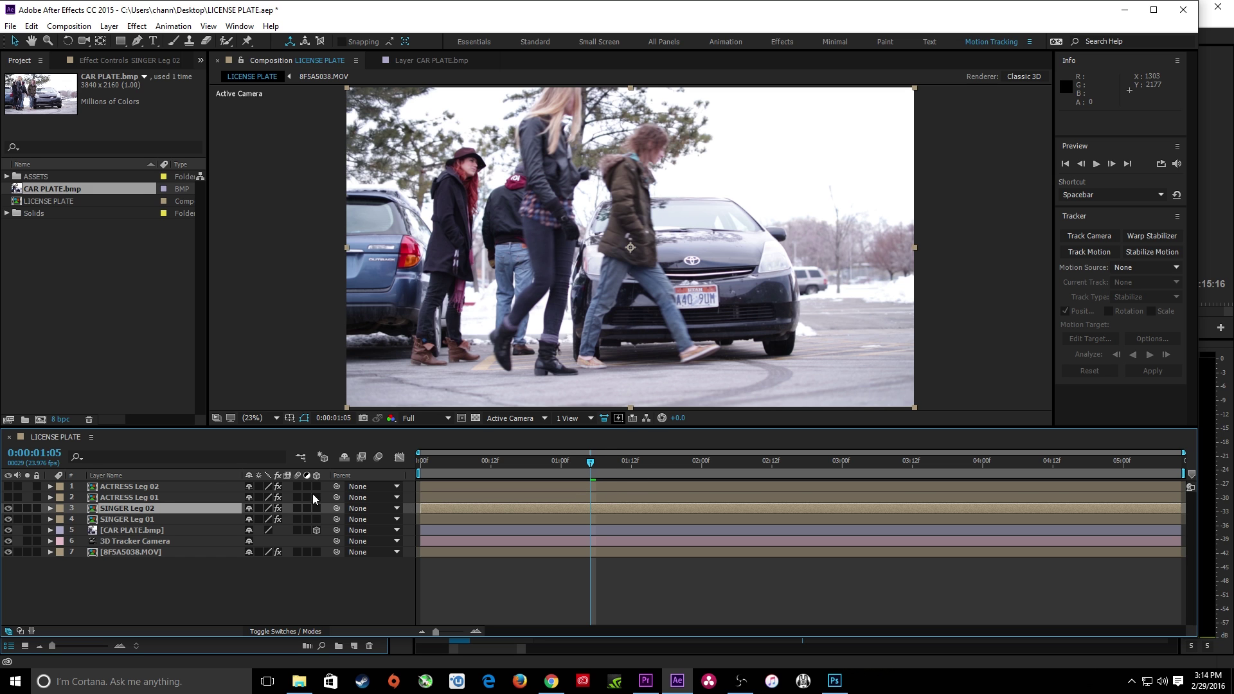
Hide SINGER Leg 02, trim the start of SINGER Leg 01 to 0:00:01:03 and play the shot from there.
click(106, 519)
click(11, 509)
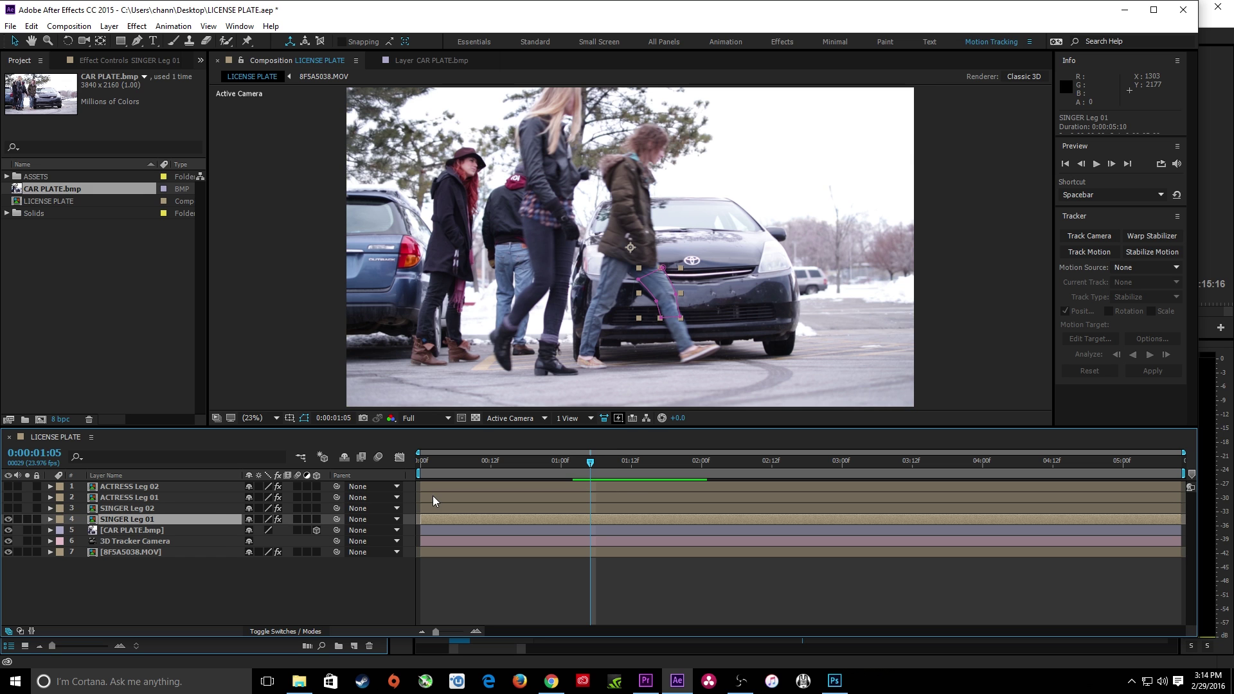
click(594, 471)
drag(596, 472, 579, 472)
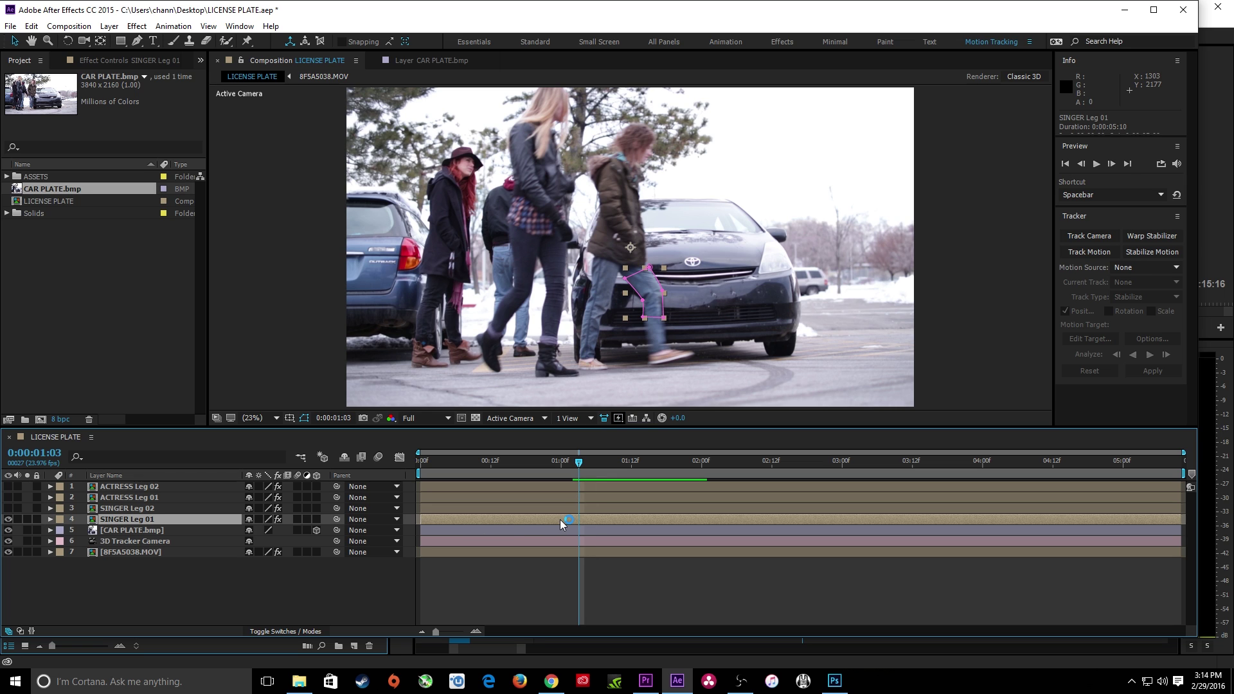
key(alt+bracketleft)
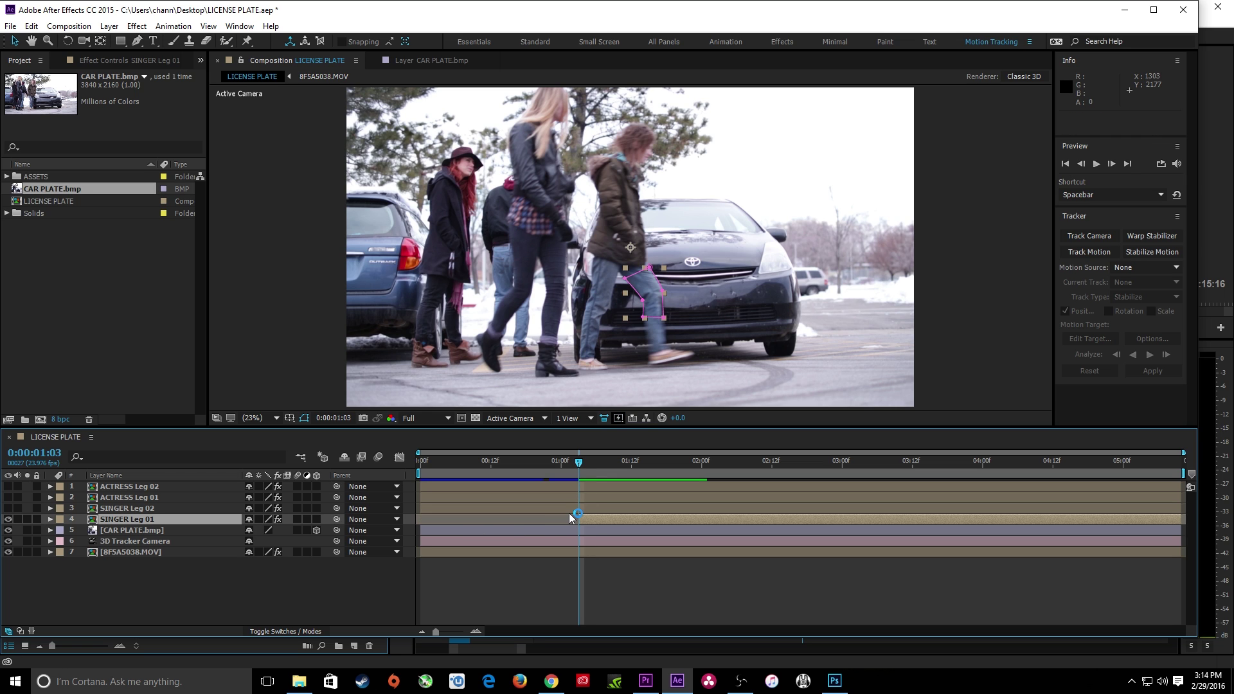
key(space)
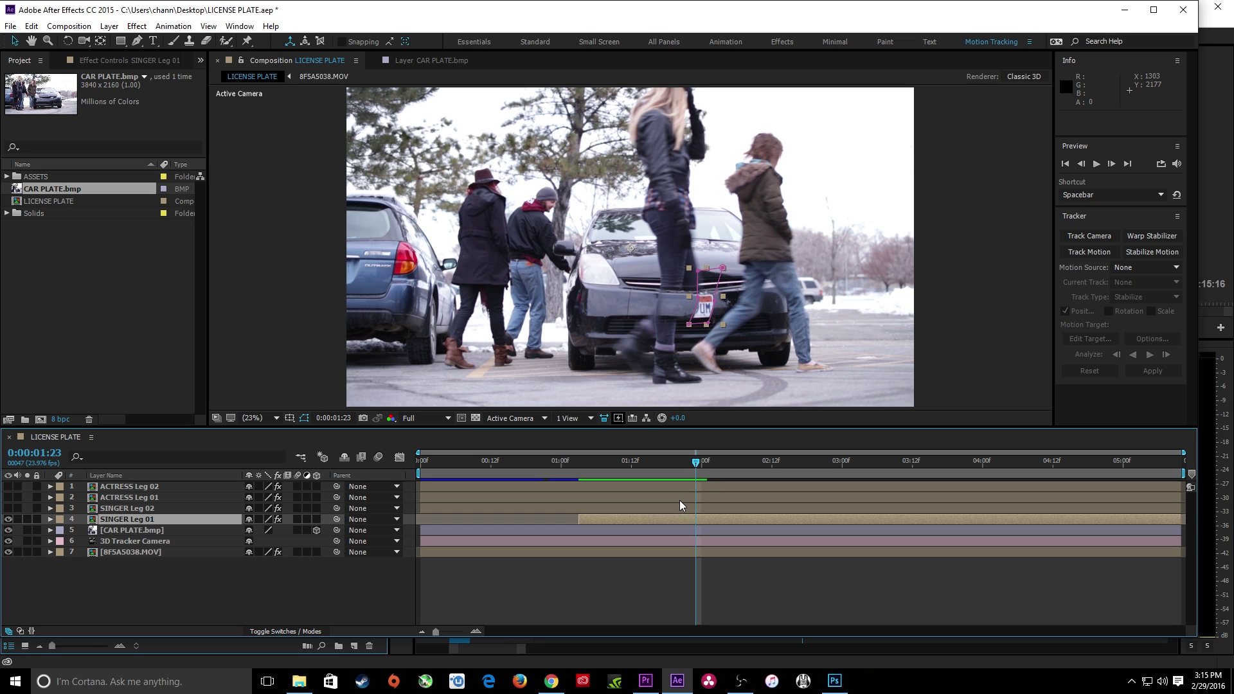
Trim the end of SINGER Leg 01 to 0:00:01:23, return to 0:00:01:13 and select ACTRESS Leg 02.
key(alt+bracketright)
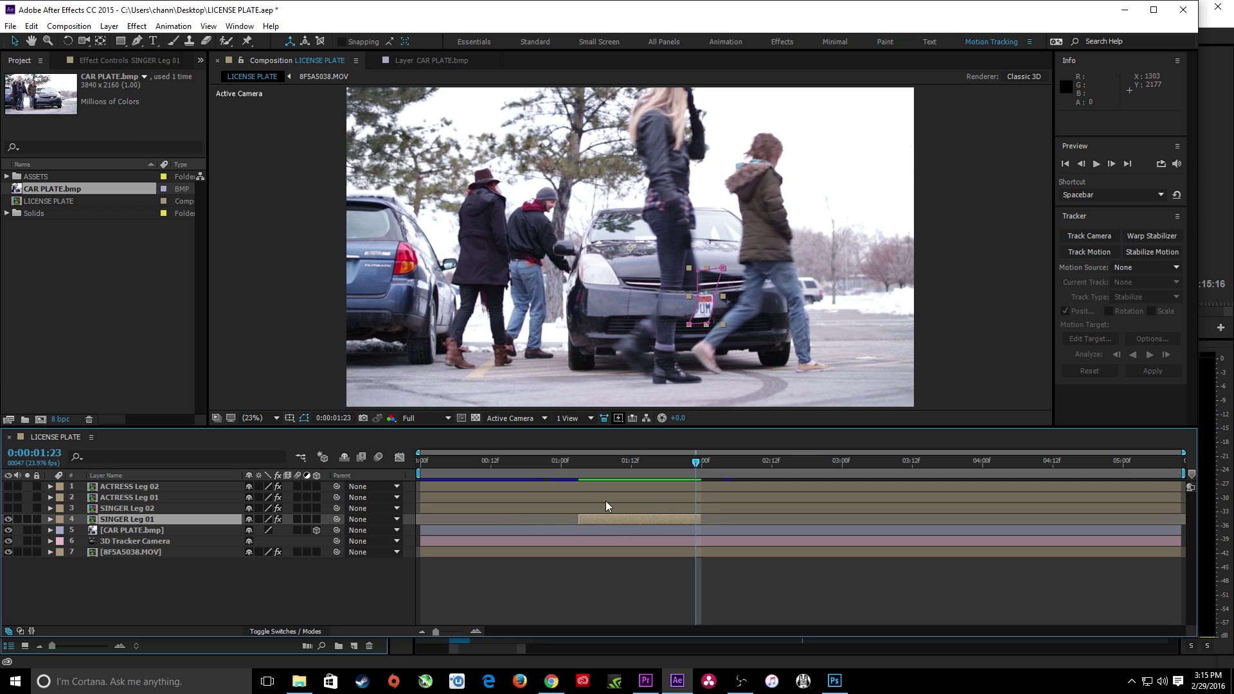
click(551, 512)
click(546, 501)
click(548, 489)
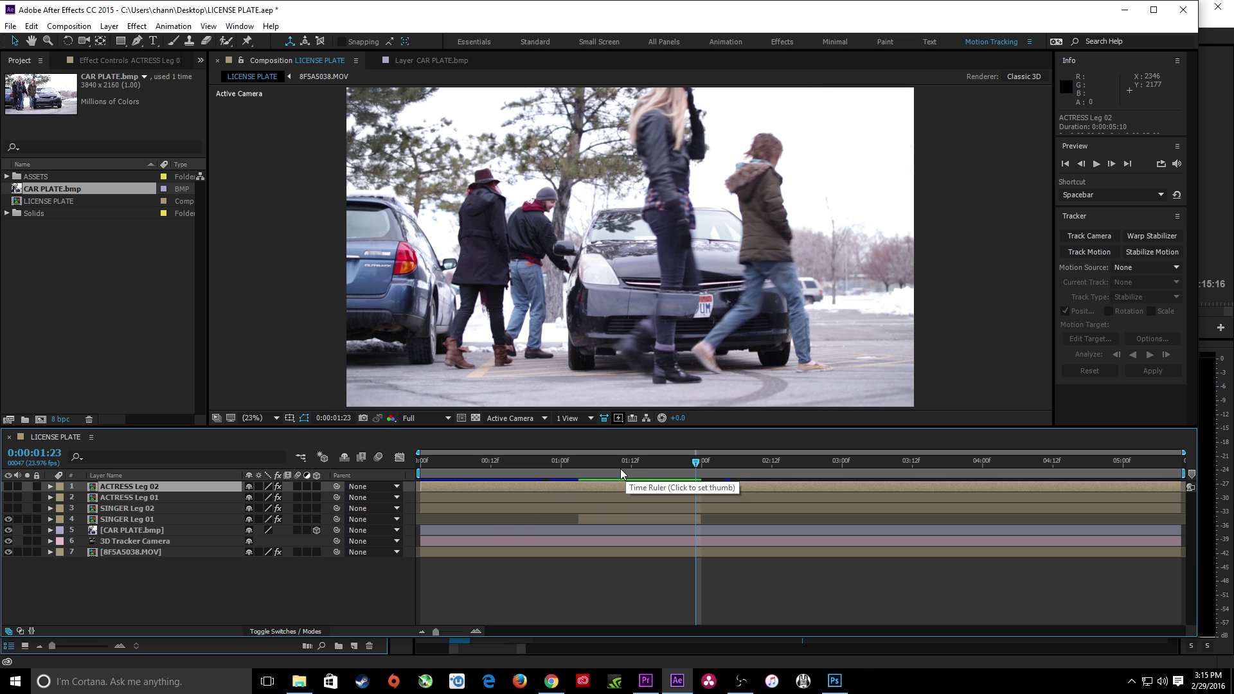
drag(612, 467, 637, 467)
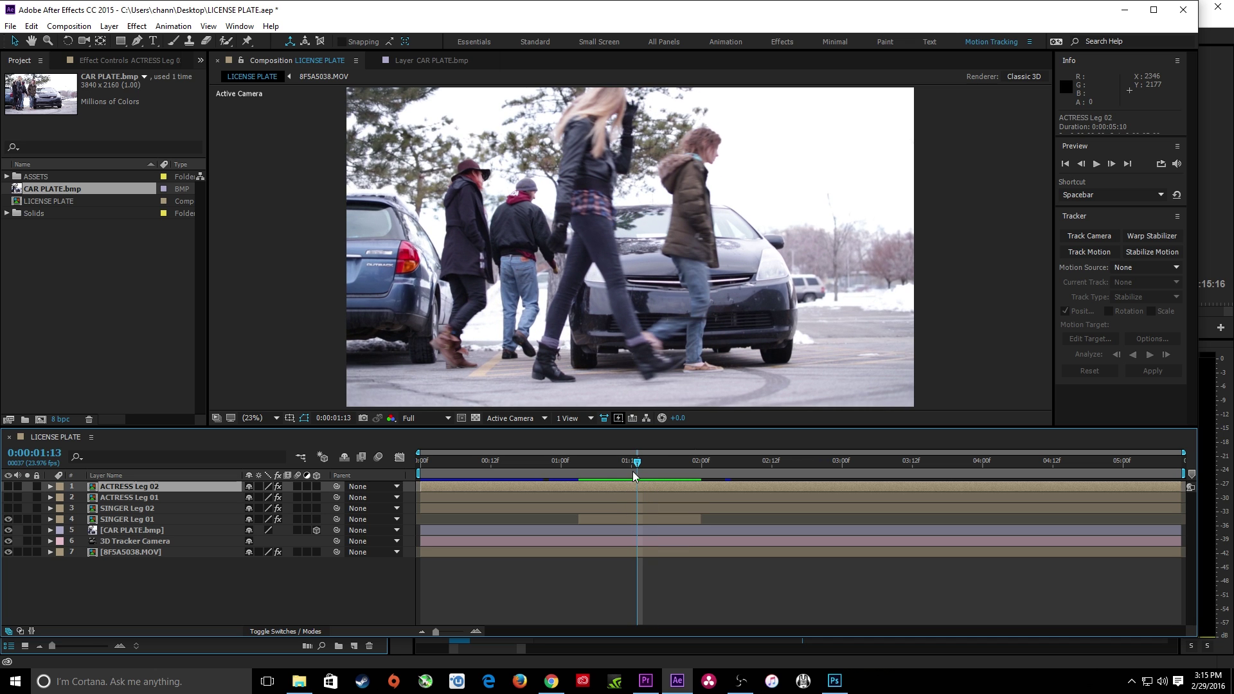
click(155, 508)
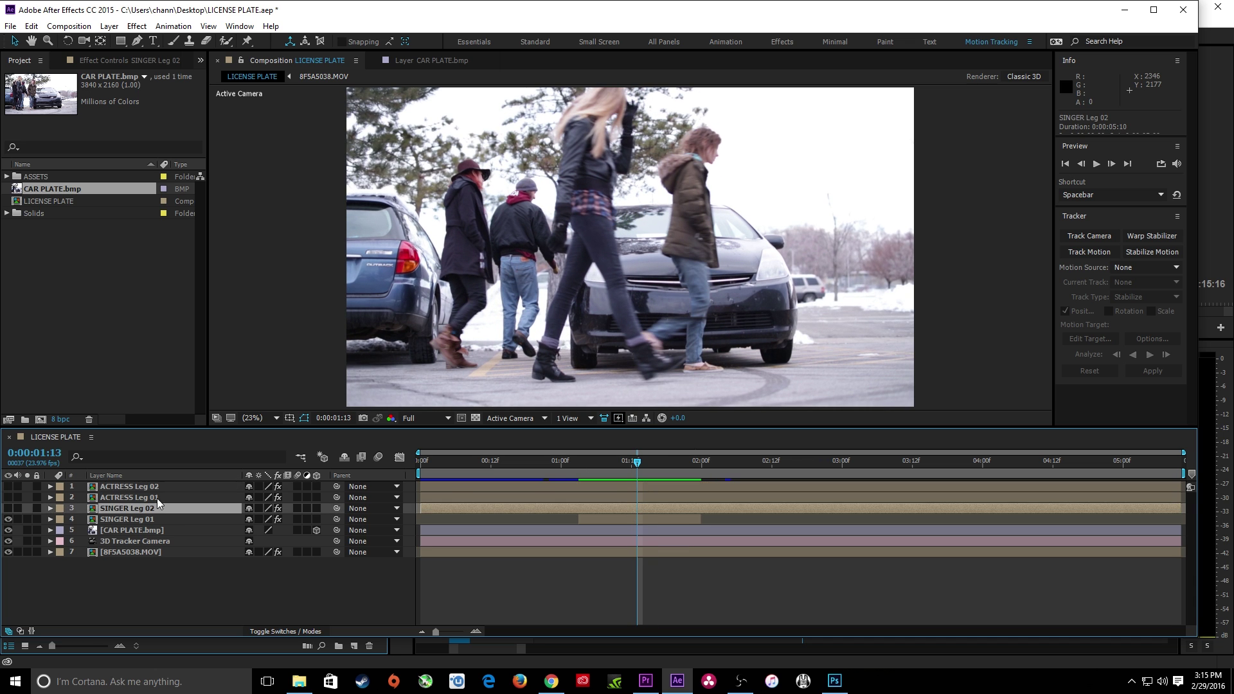
click(161, 487)
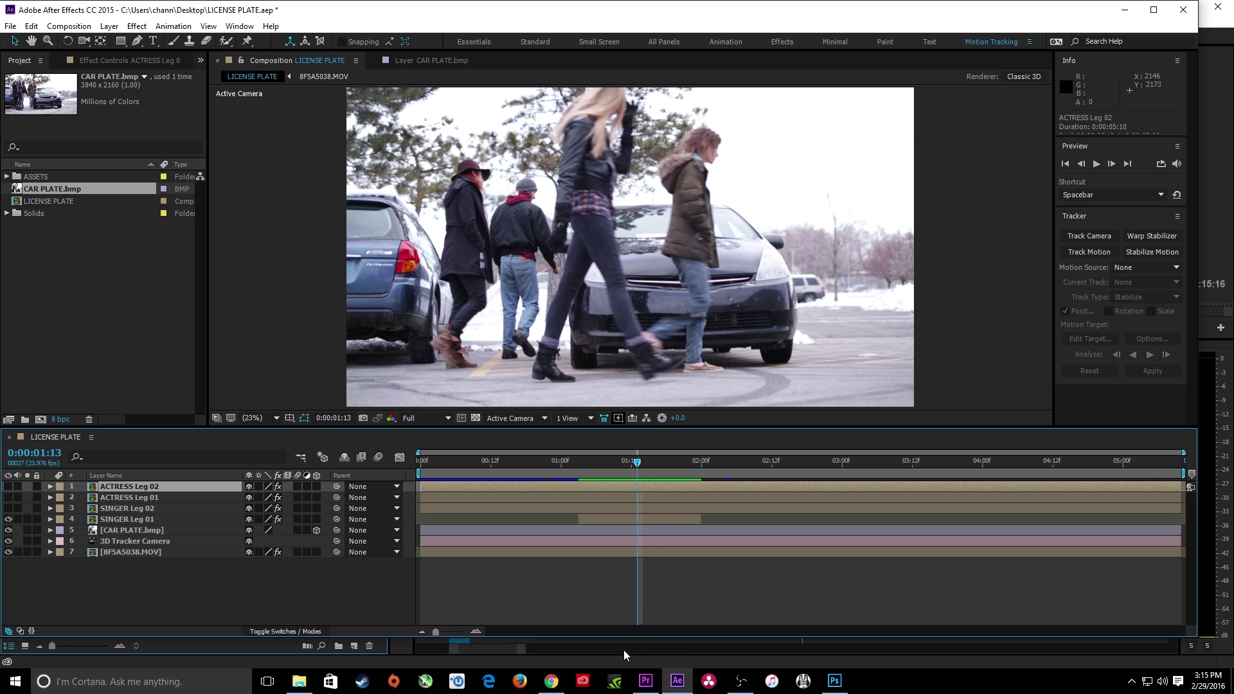
Switch to Premiere Pro and play the license plate shot of COLOR CORRECTION FINAL enlarged from 00:00:53:21.
click(646, 680)
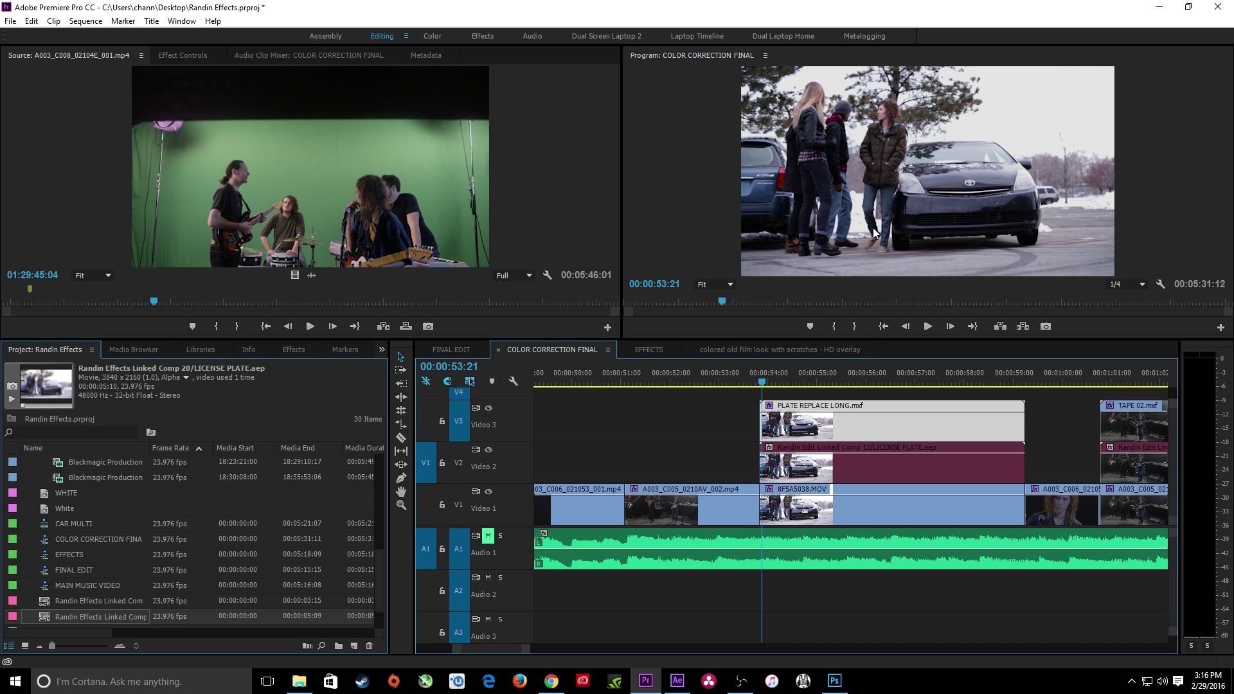
key(grave)
key(space)
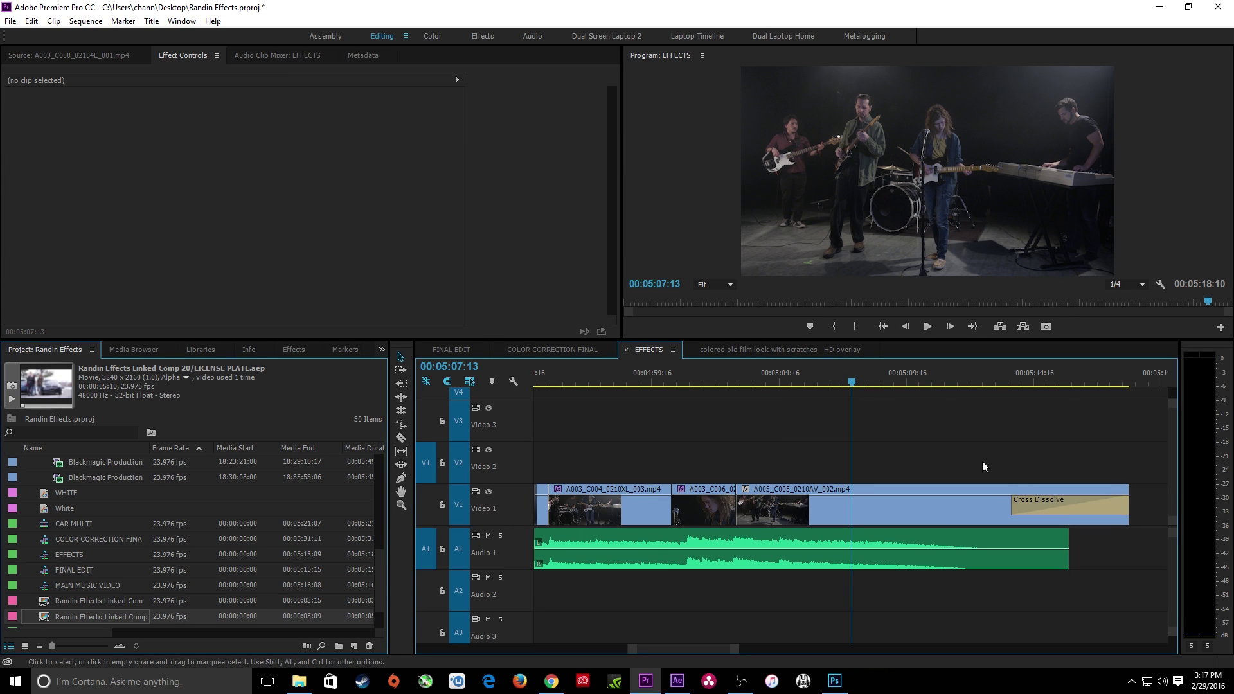
Play the last band shot of the EFFECTS sequence enlarged from 00:05:07:08, stop at 00:05:12:18 and restore the layout.
key(grave)
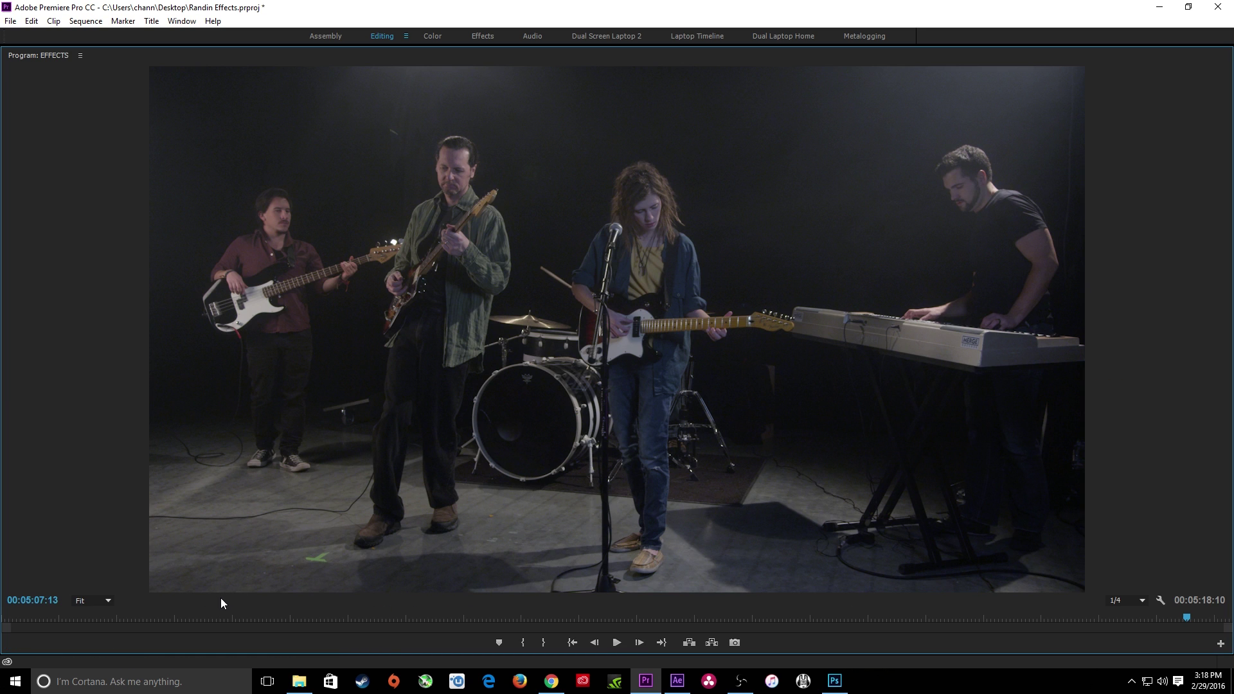
click(182, 618)
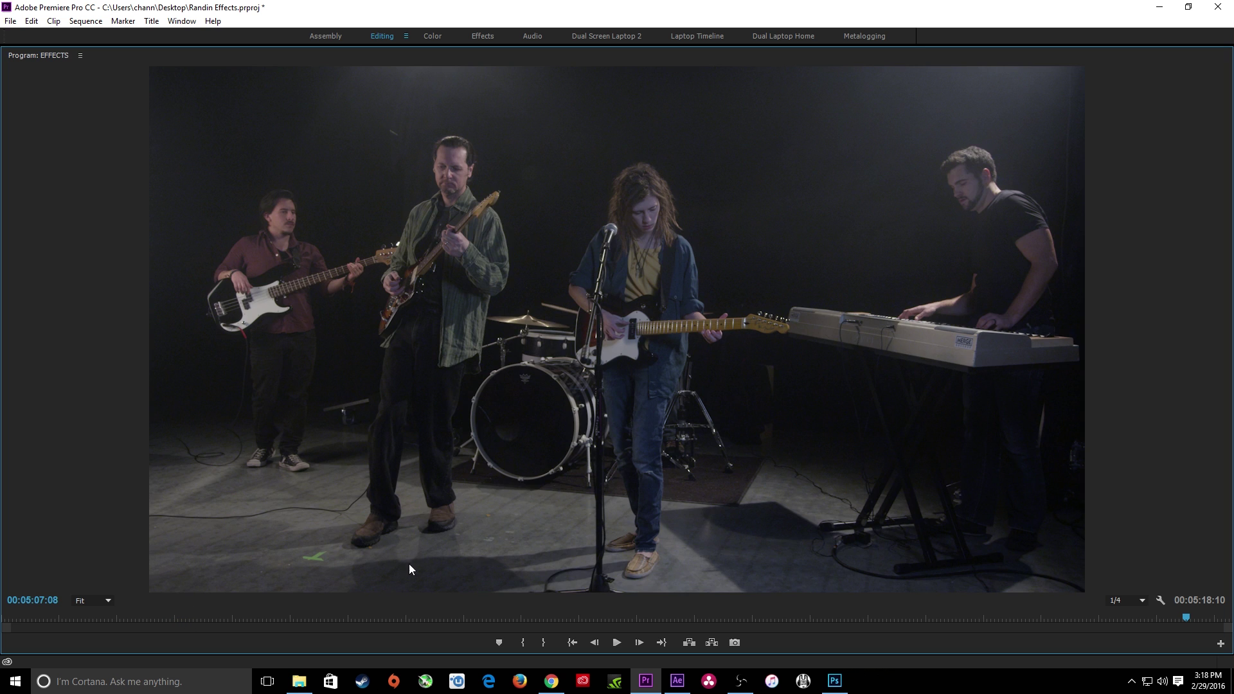
key(space)
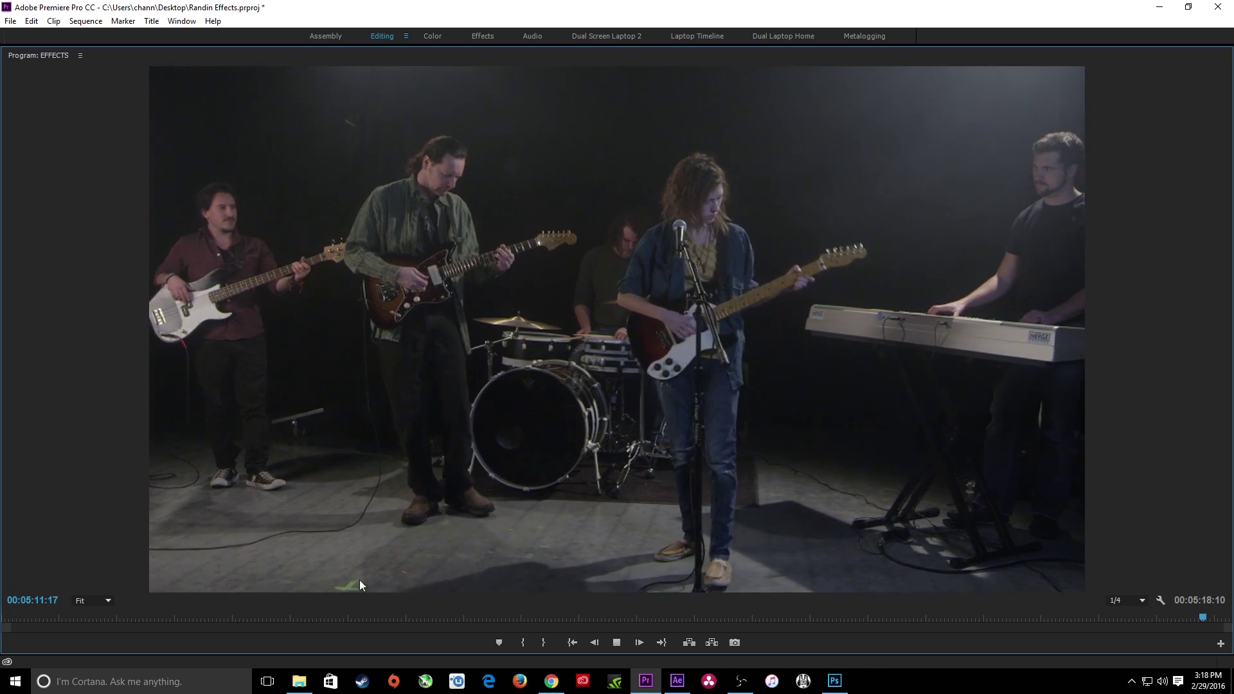
key(space)
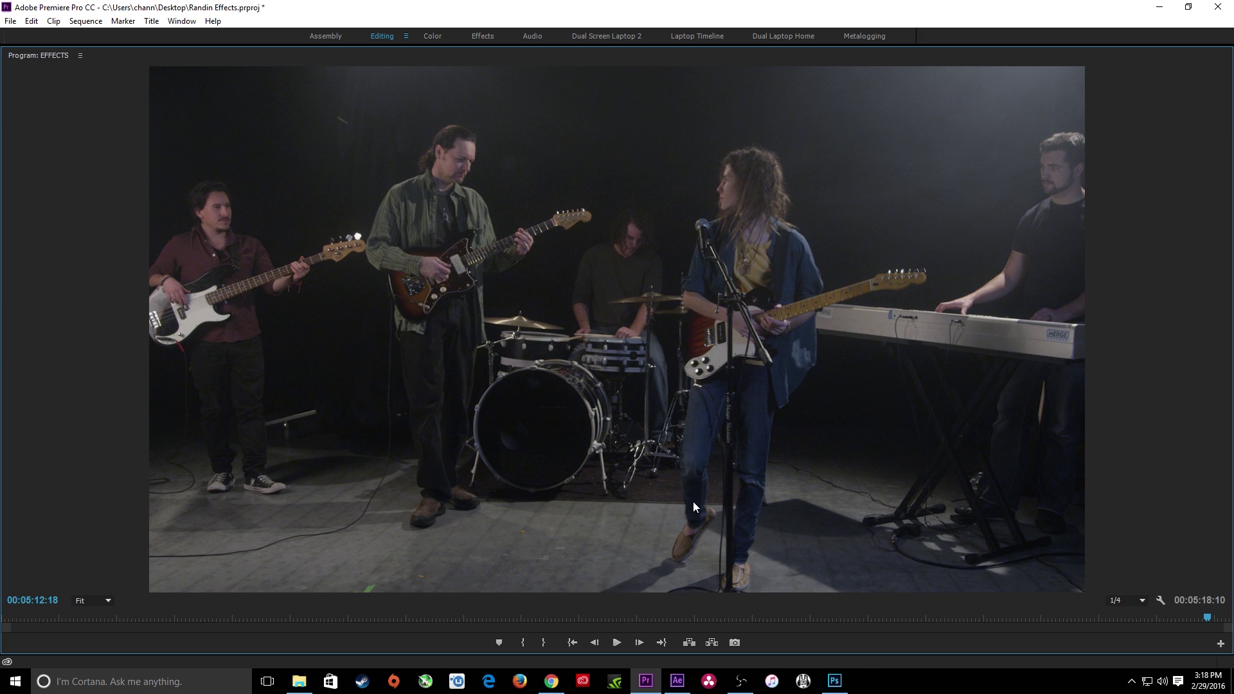
key(grave)
Duplicate the last A003_C005_0210AV_002.mp4 clip from V1 onto V2 and delete the Cross Dissolve on the copy.
click(907, 477)
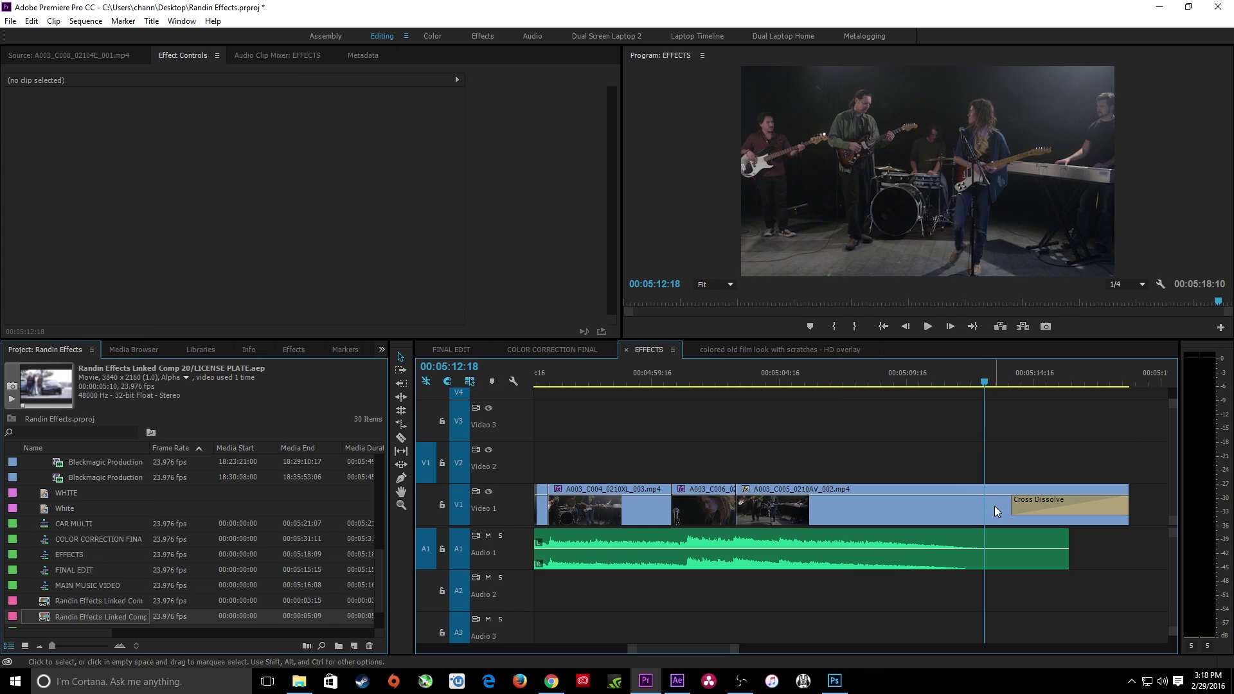
click(917, 508)
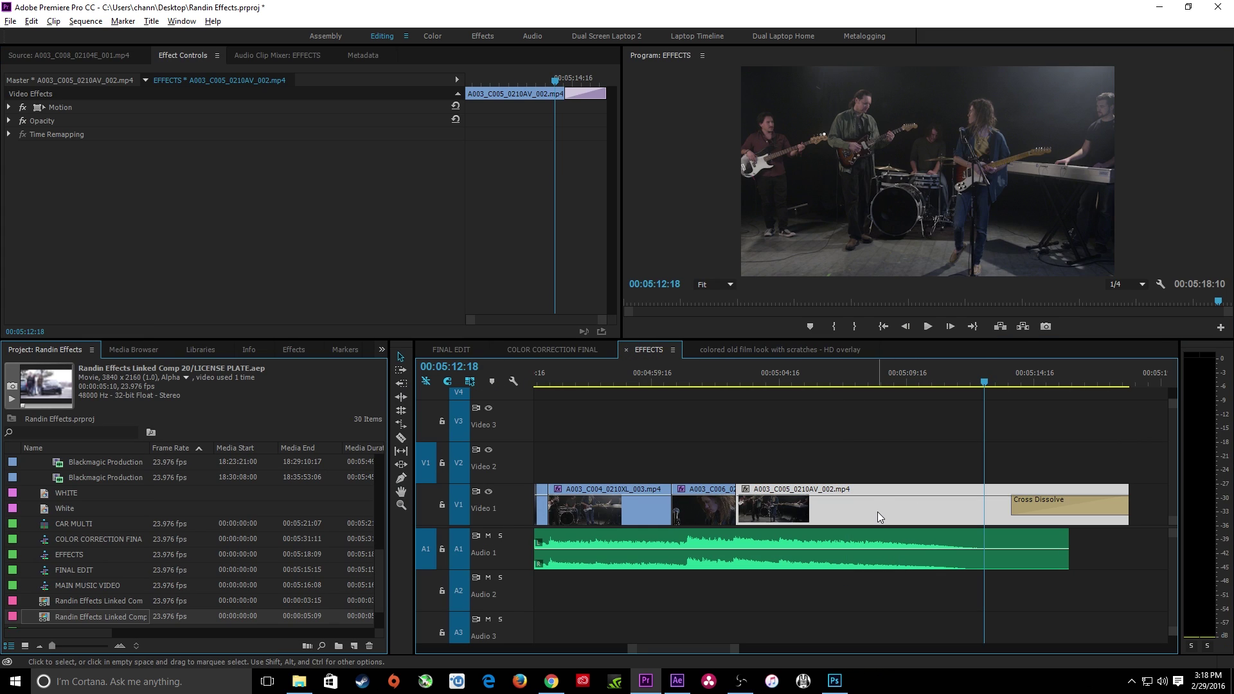
drag(877, 512, 879, 479)
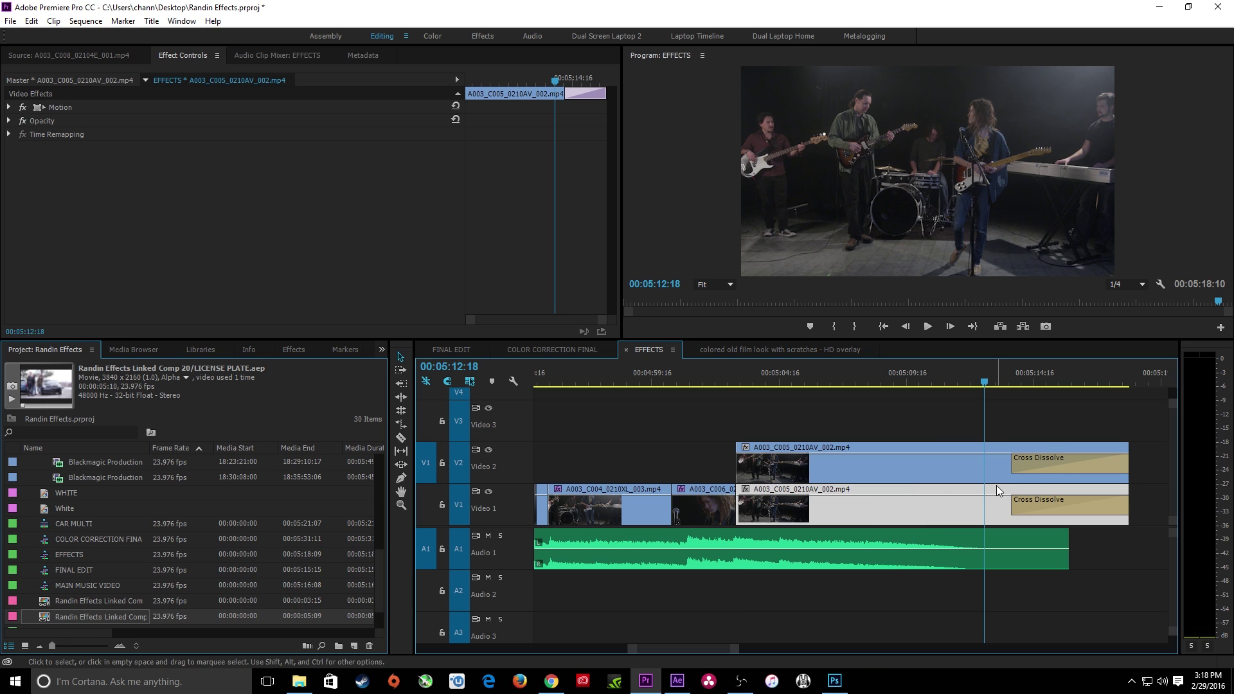
click(1050, 455)
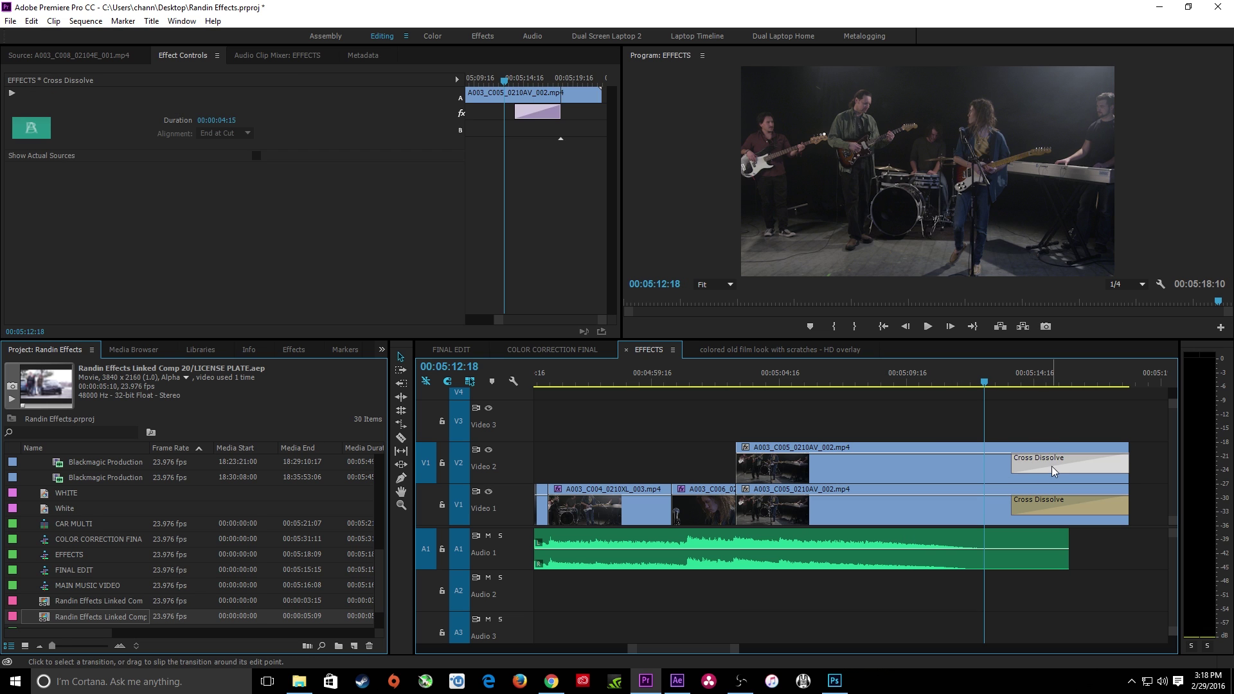
key(Delete)
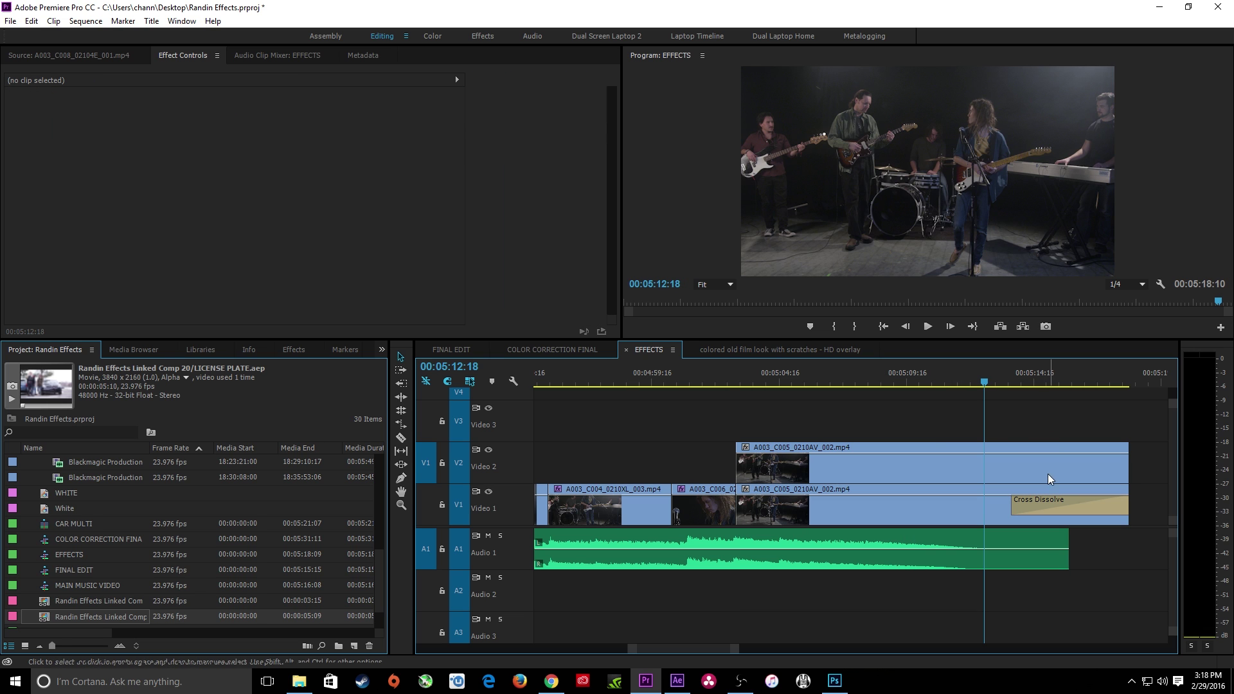
click(916, 466)
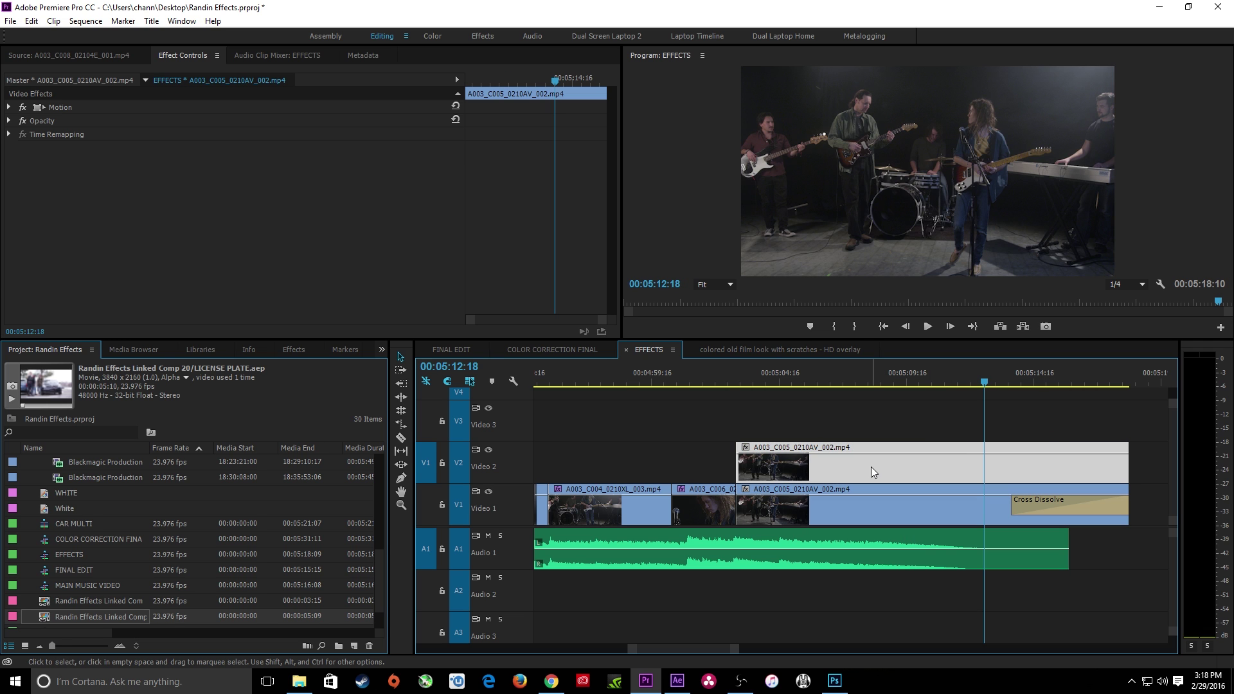
right_click(897, 460)
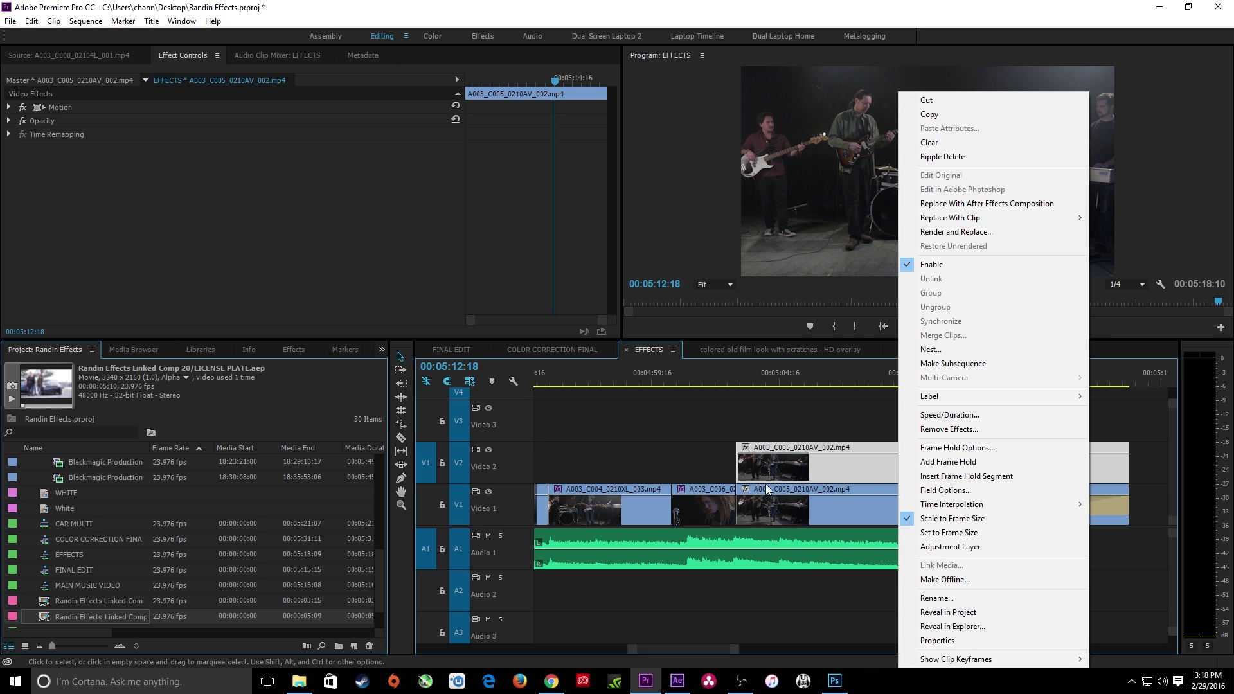
click(735, 422)
Switch to After Effects and close the LICENSE PLATE.aep project without saving the changes.
click(681, 675)
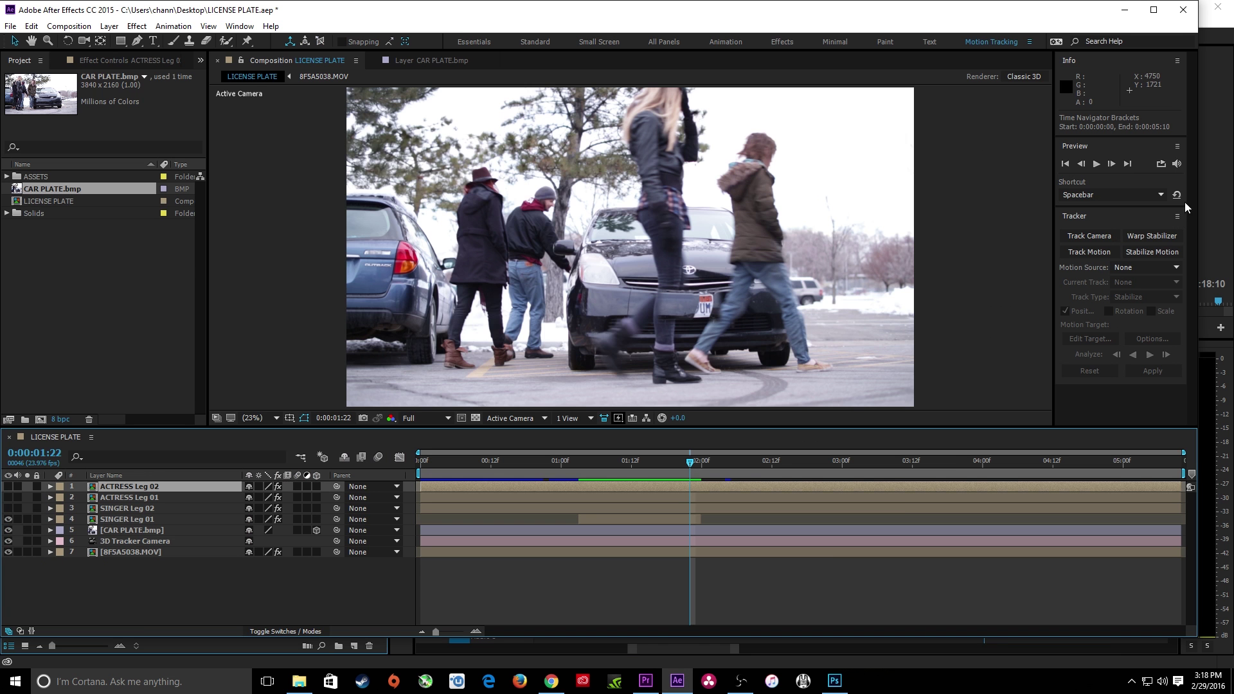
click(1182, 10)
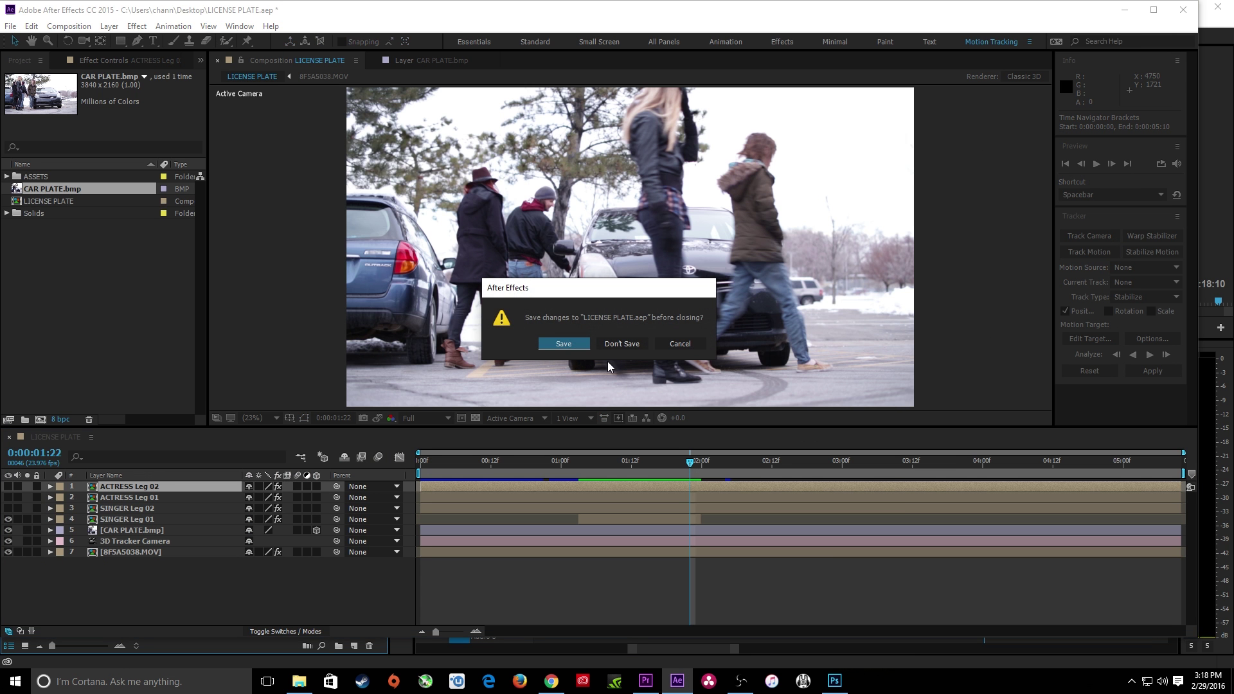
click(622, 345)
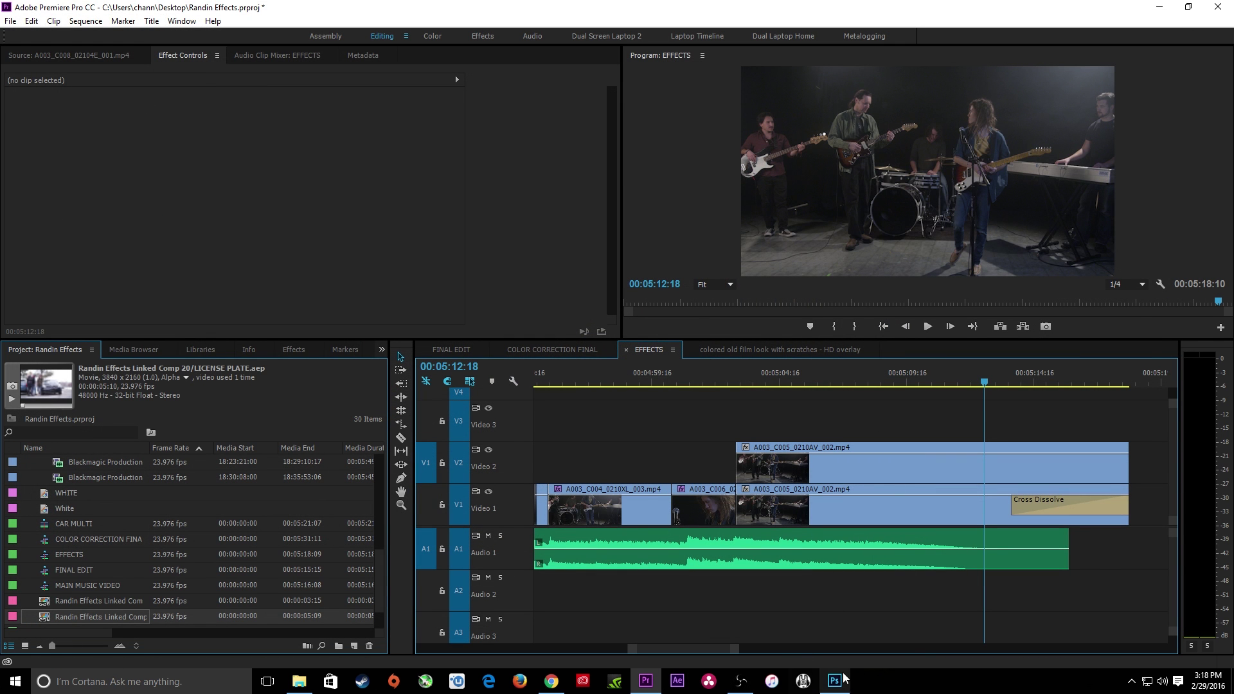
Return to Premiere Pro and replace the A003_C005_0210AV_002.mp4 copy on V2 with an After Effects composition.
click(645, 688)
click(646, 687)
right_click(904, 462)
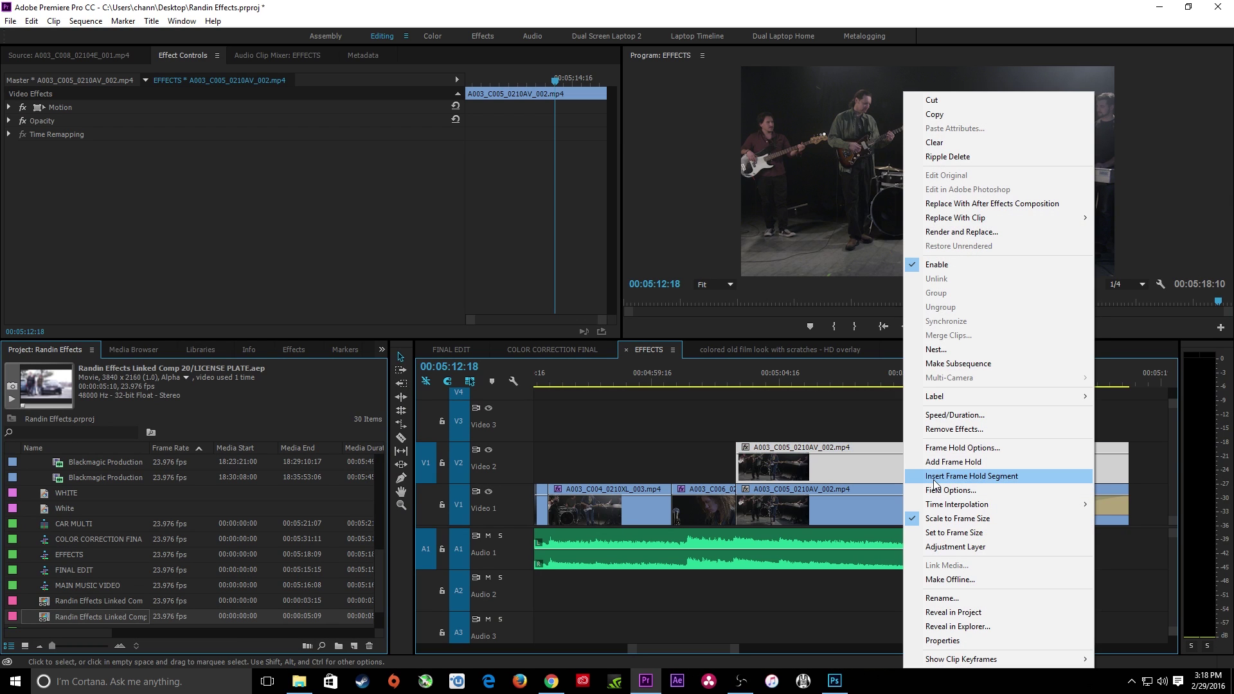
click(984, 206)
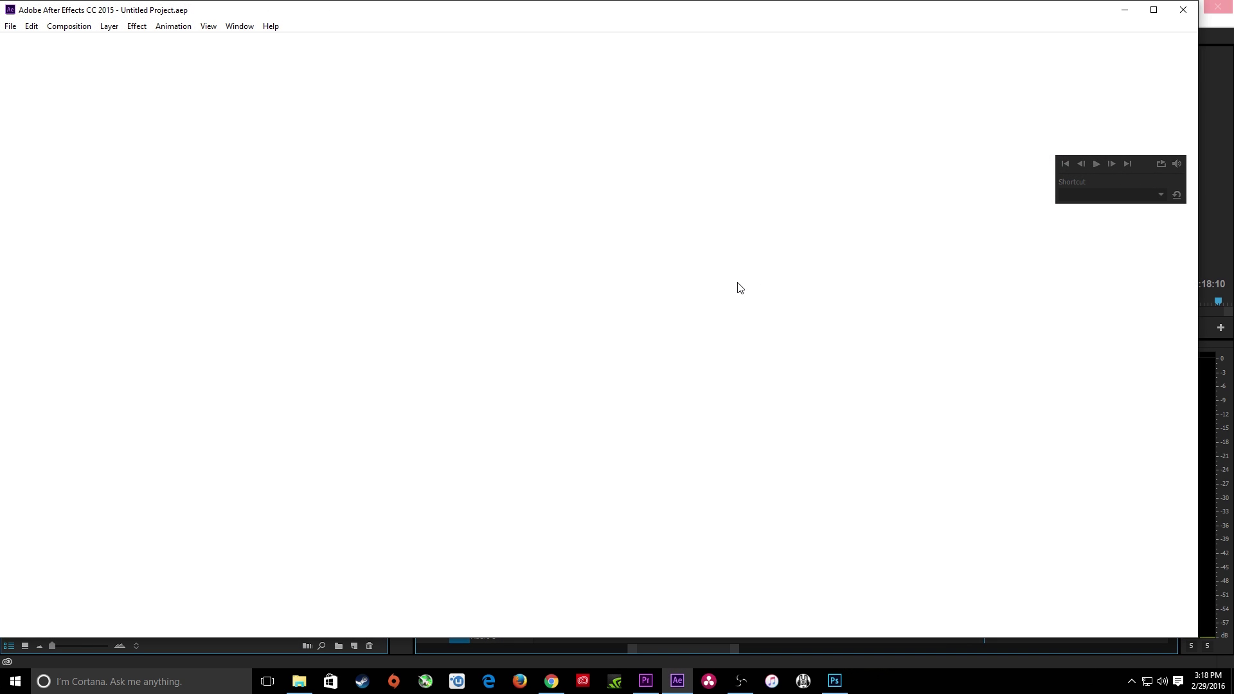
Save the new After Effects project to the Desktop as TAPE REMOVAL.
key(ctrl+s)
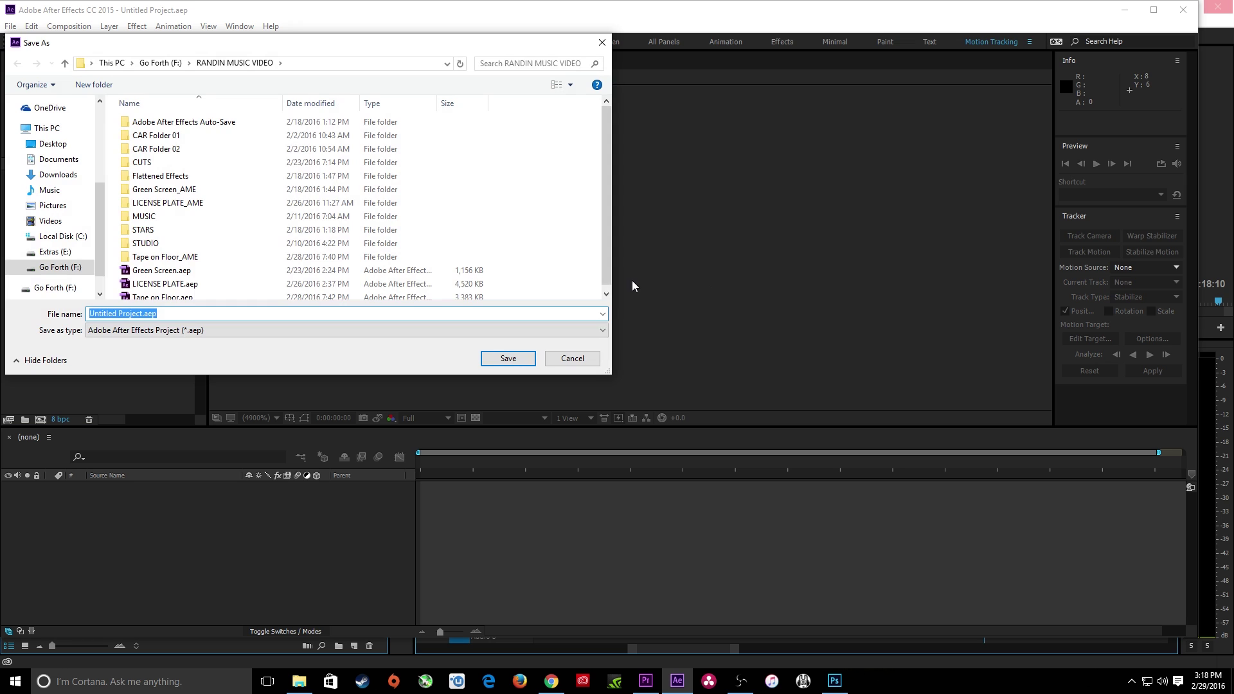
click(166, 314)
drag(167, 314, 63, 314)
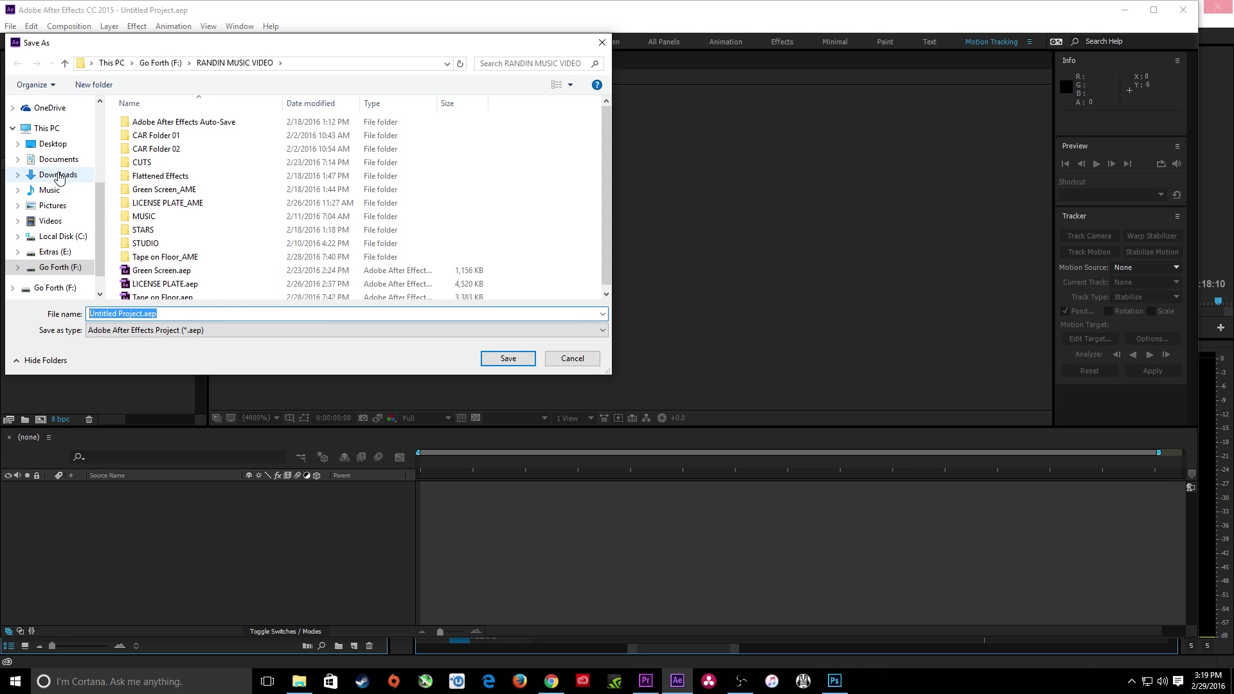
click(52, 144)
drag(171, 315, 54, 315)
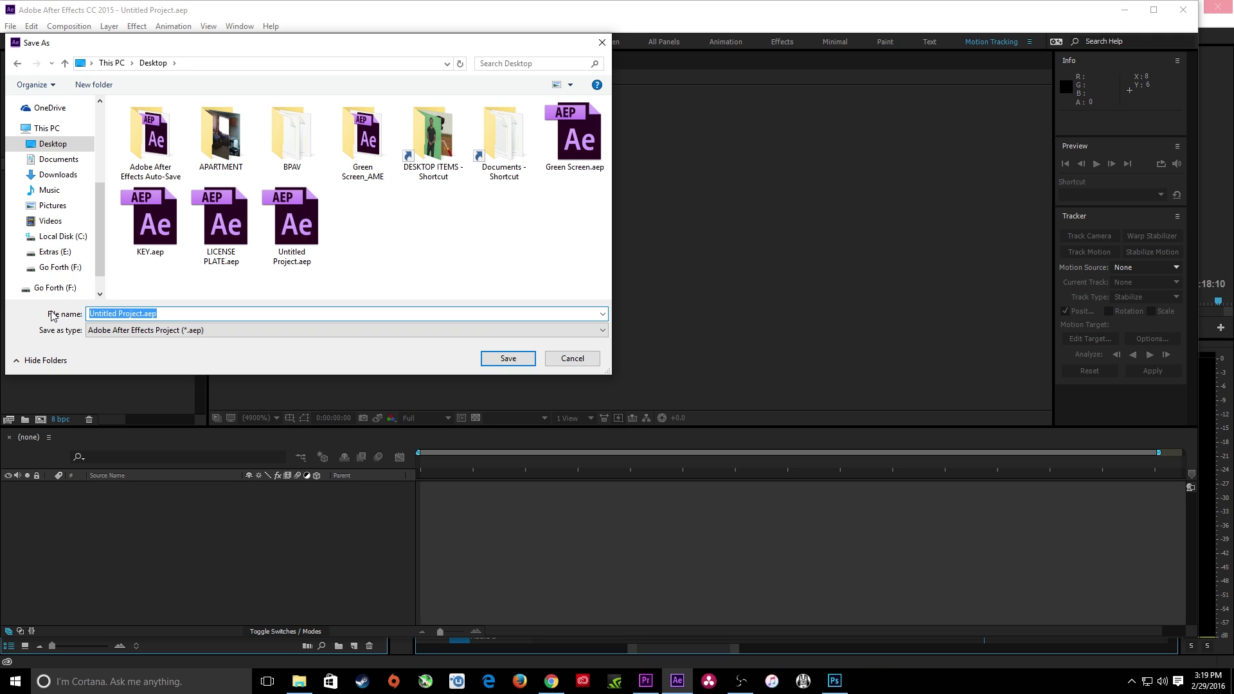
text(TAPE REMOVAL)
key(Return)
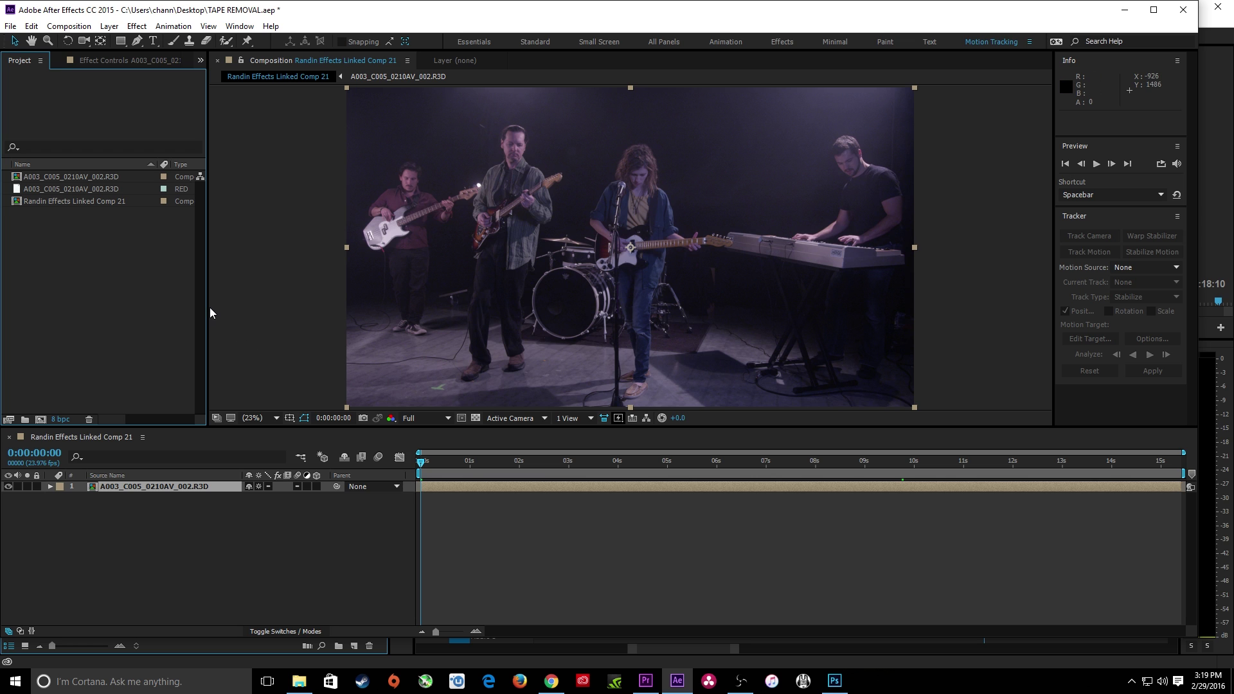
drag(209, 313, 222, 313)
click(48, 186)
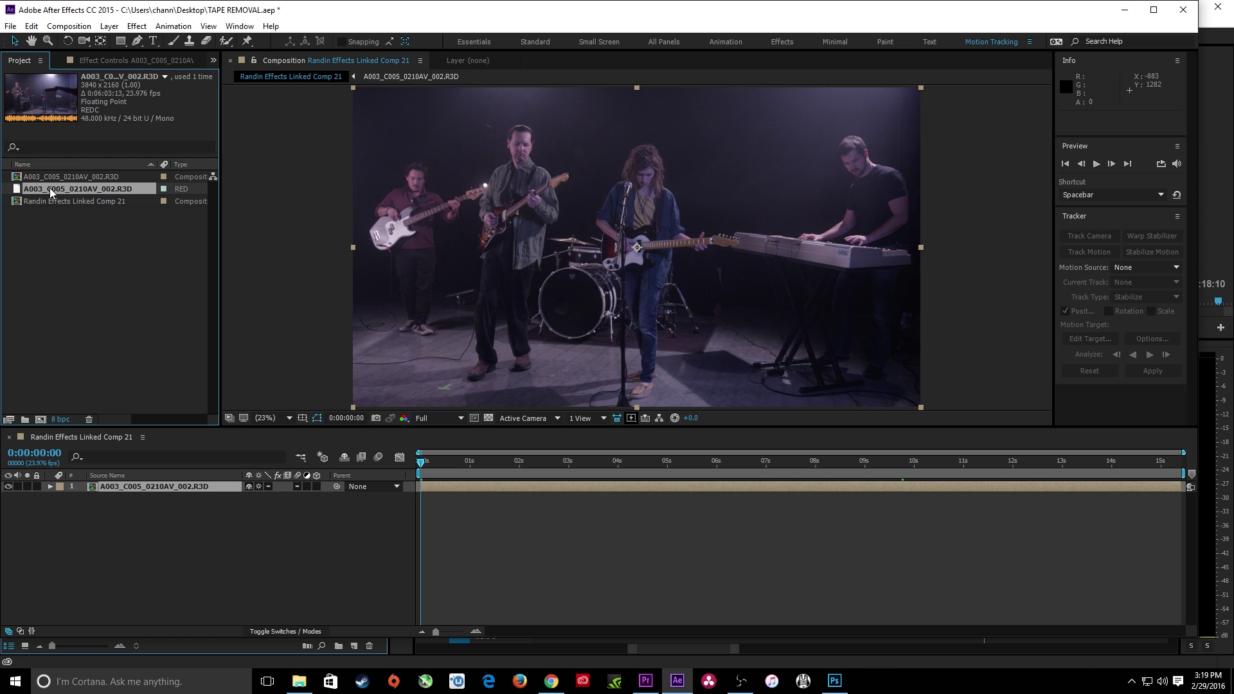
right_click(49, 188)
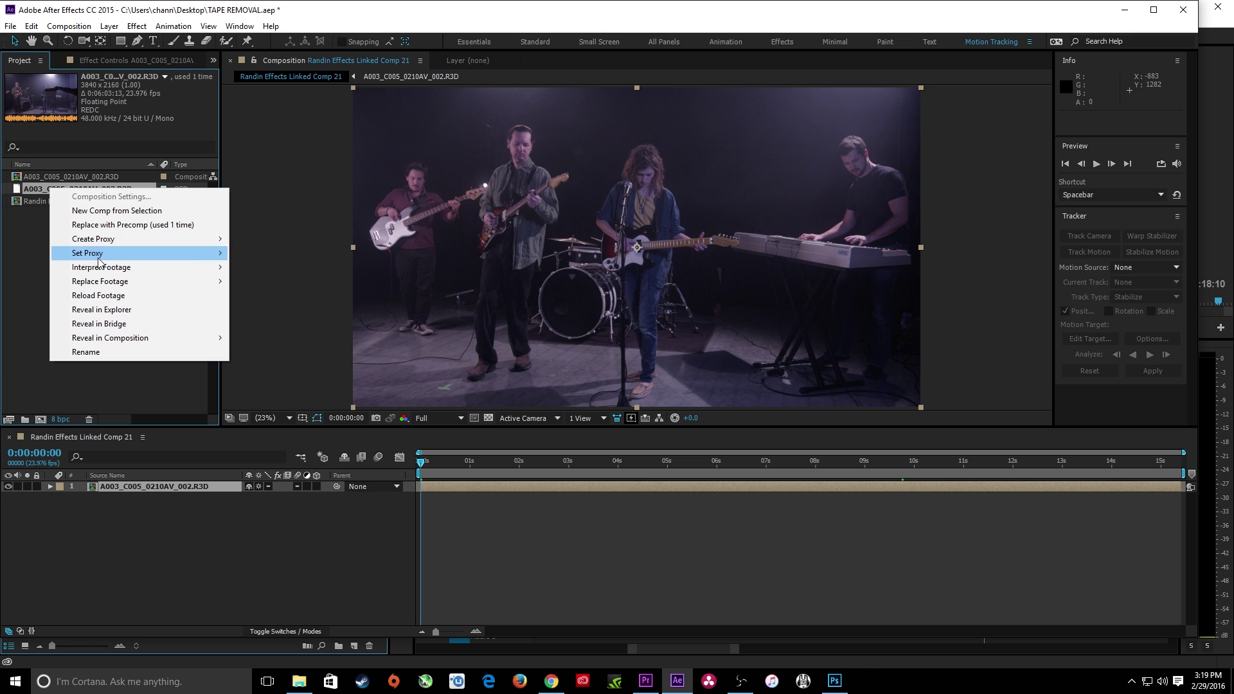
mouse_move(109, 270)
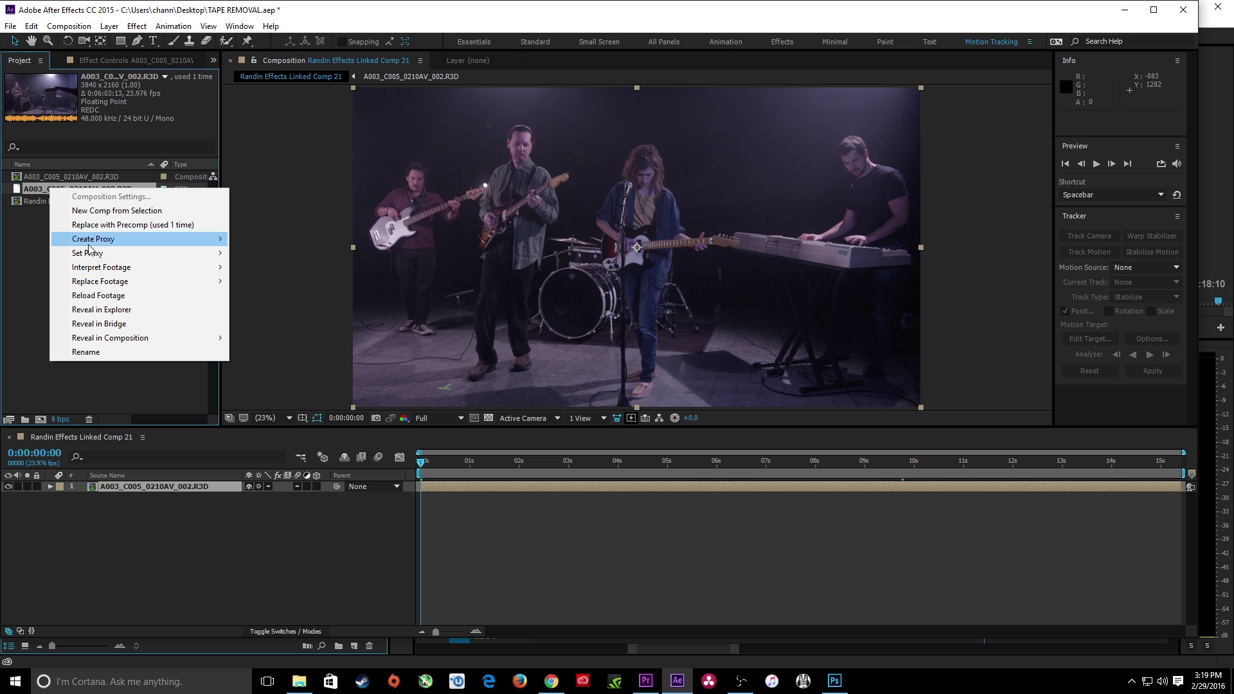
click(30, 206)
Adjust the raw source color of the A003_C005_0210AV_002.R3D footage through the additional Interpret Footage options and apply the interpretation.
click(33, 188)
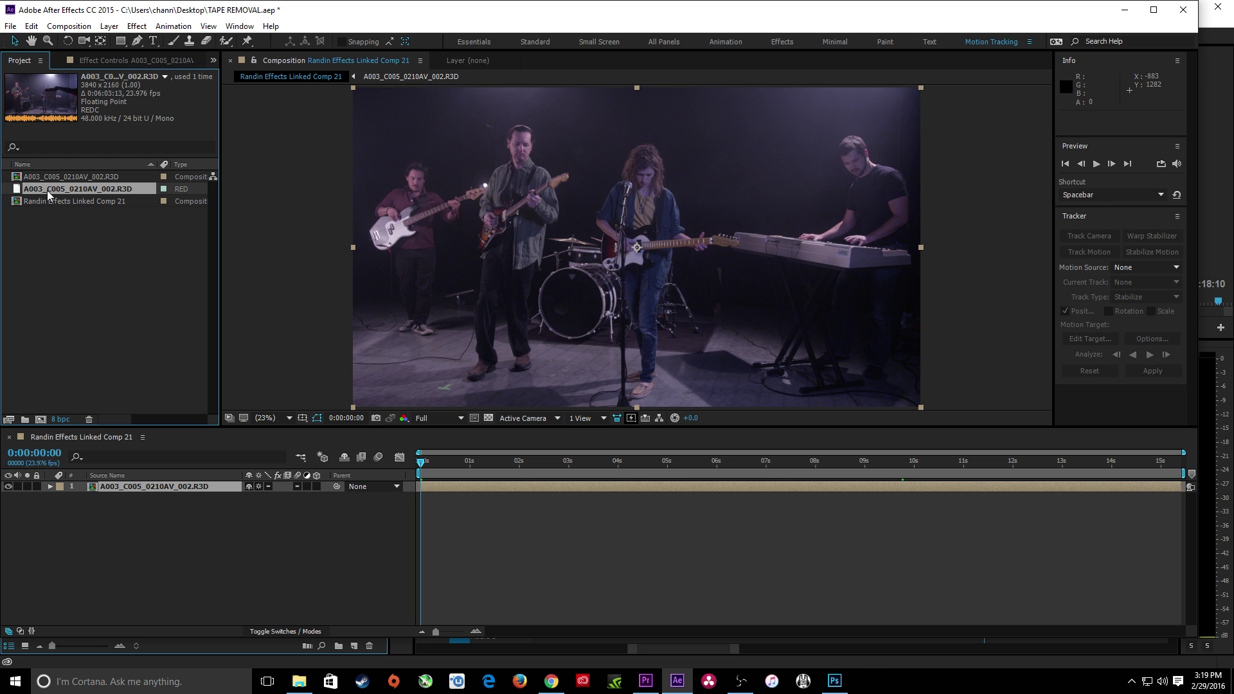
right_click(46, 190)
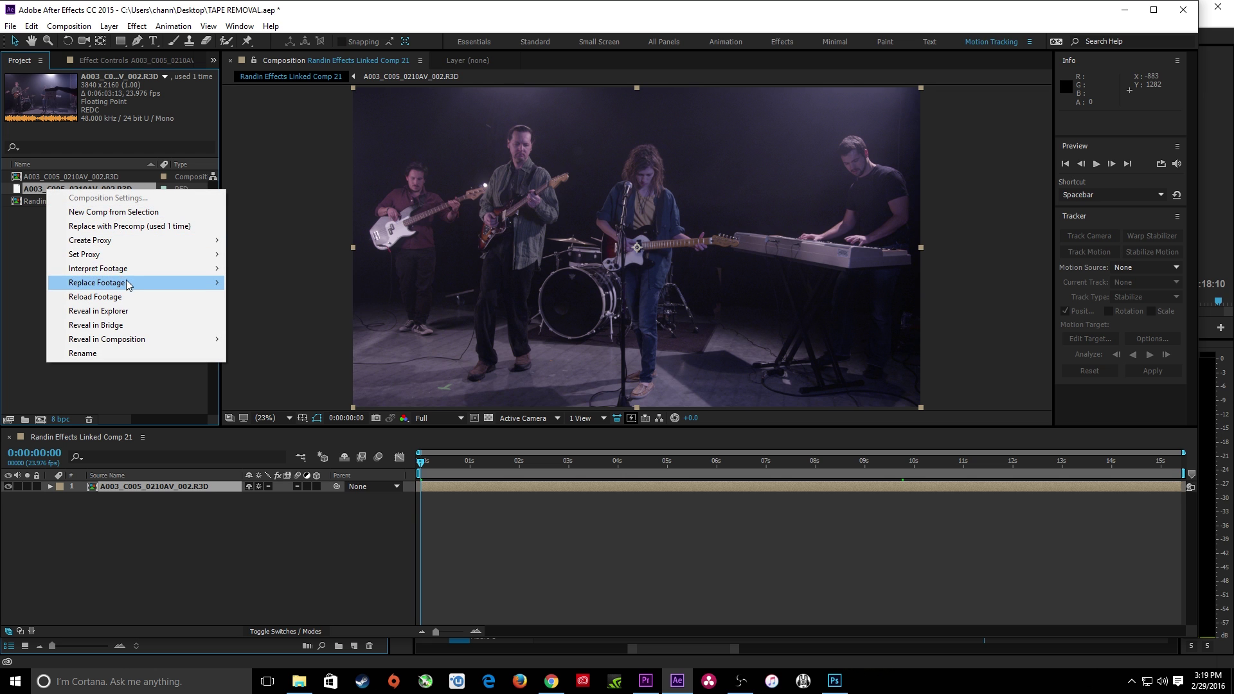
mouse_move(129, 268)
click(253, 269)
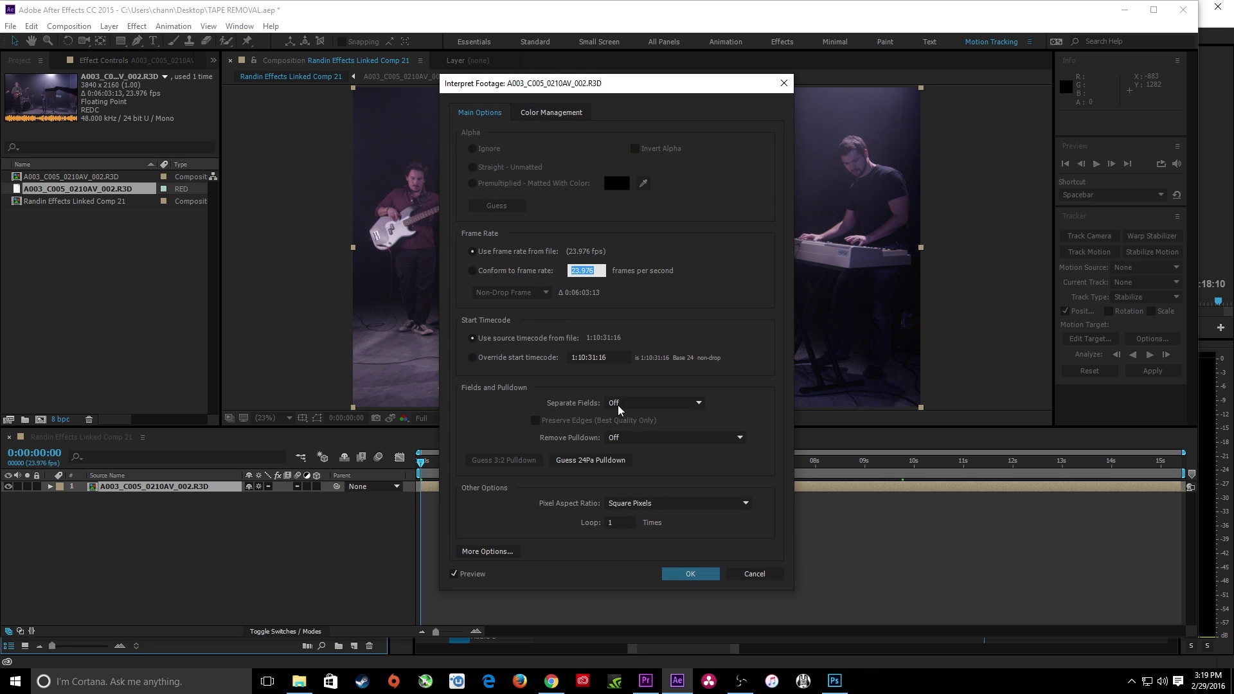
click(487, 551)
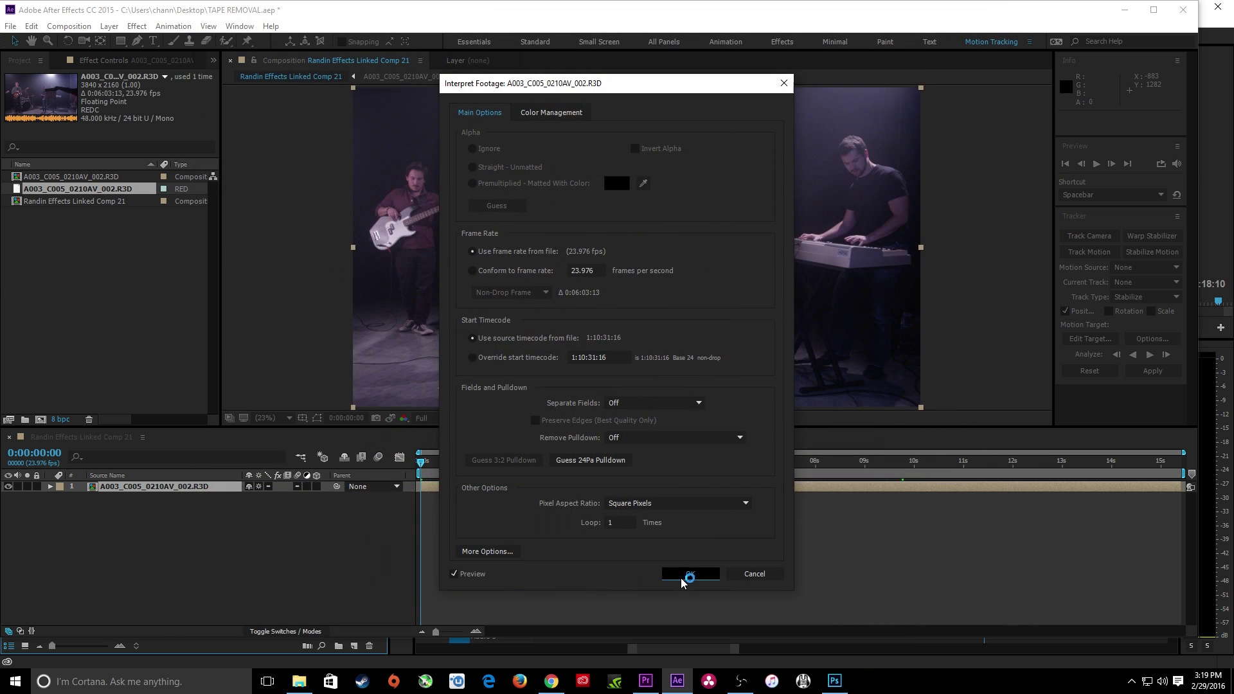
click(685, 575)
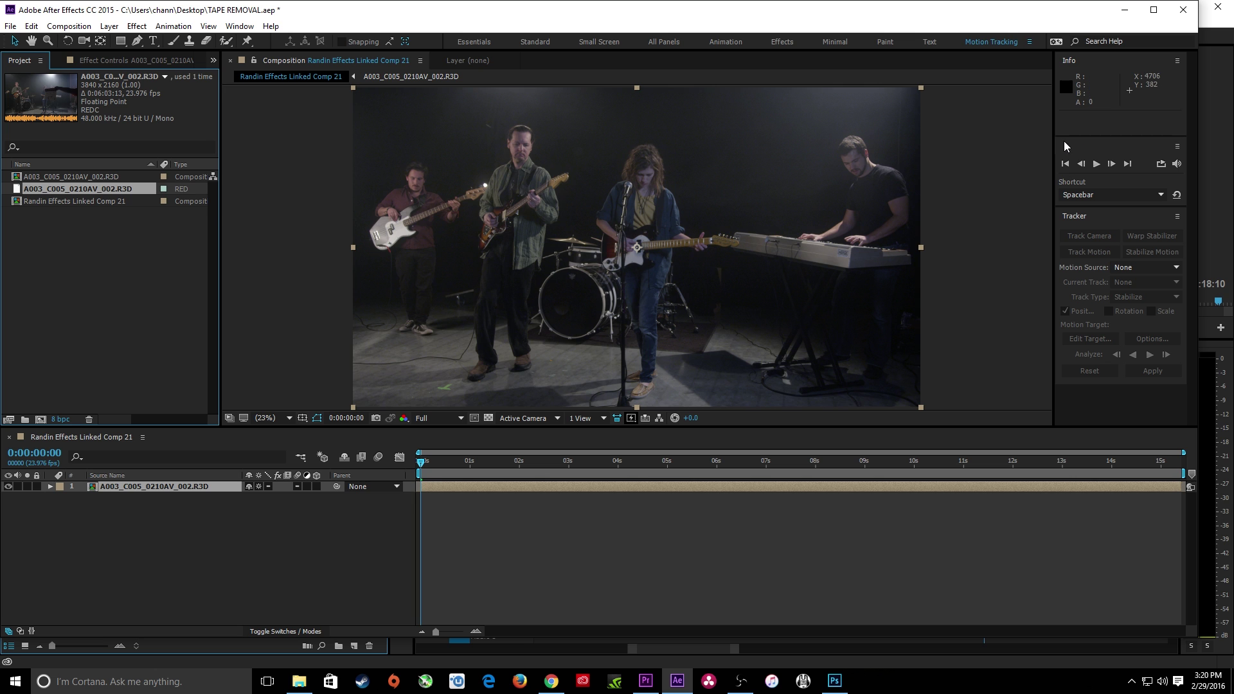
Run the 3D Camera Tracker on the A003_C005_0210AV_002.R3D layer with Detailed Analysis enabled.
click(1153, 10)
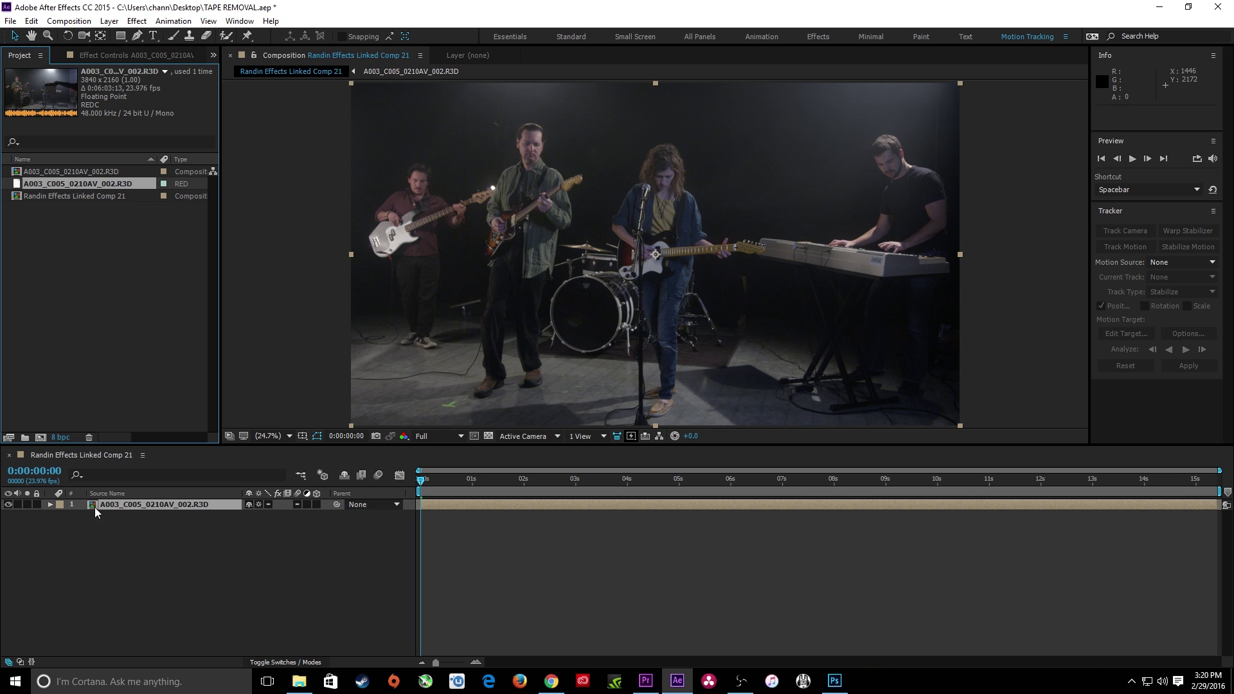
click(259, 505)
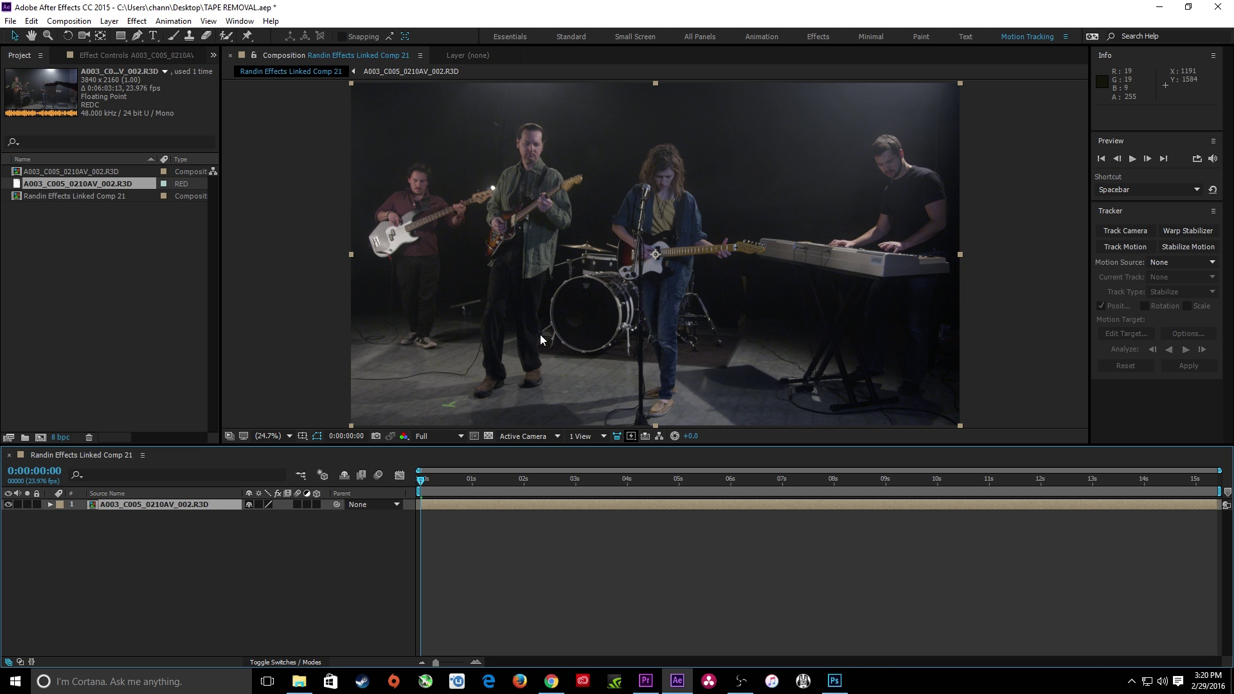
click(153, 56)
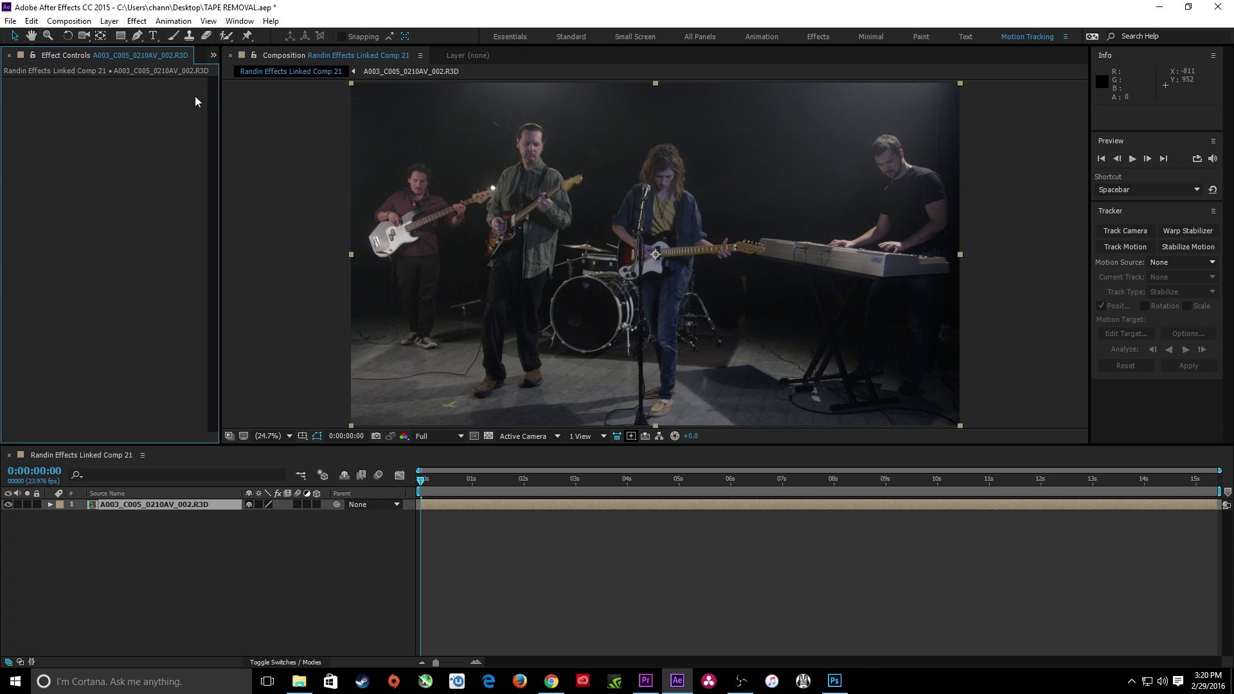
click(212, 56)
click(231, 65)
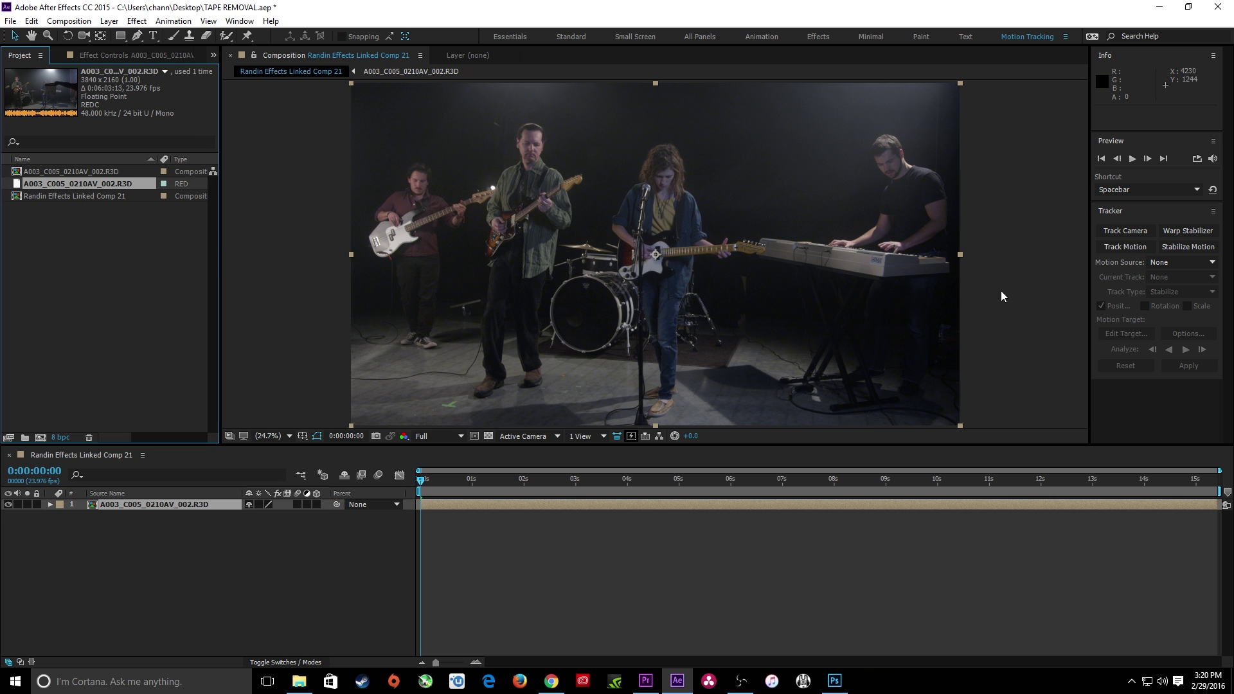
click(1125, 230)
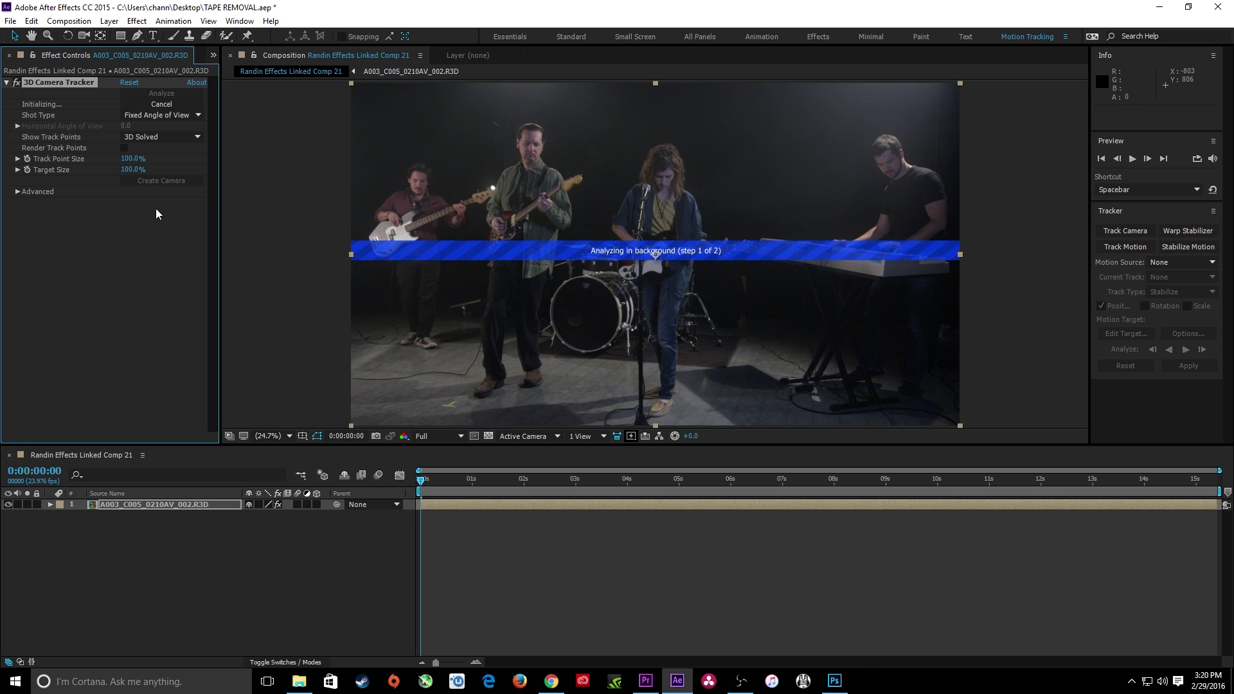
click(17, 193)
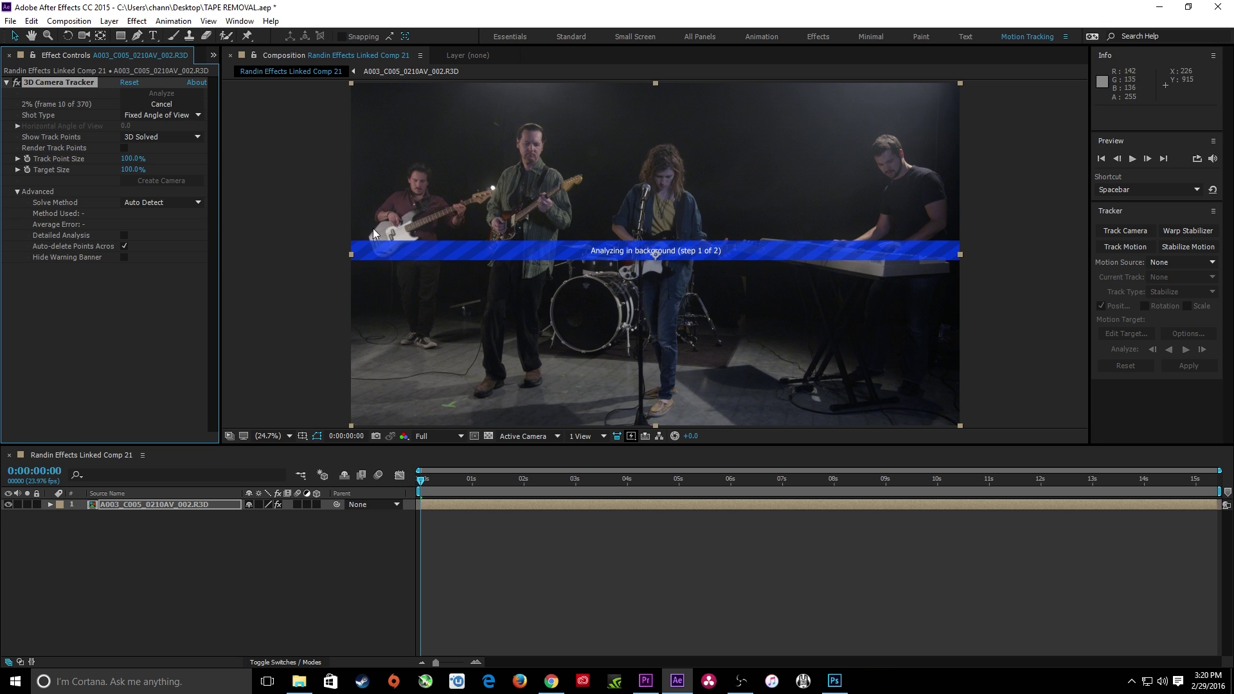
click(124, 236)
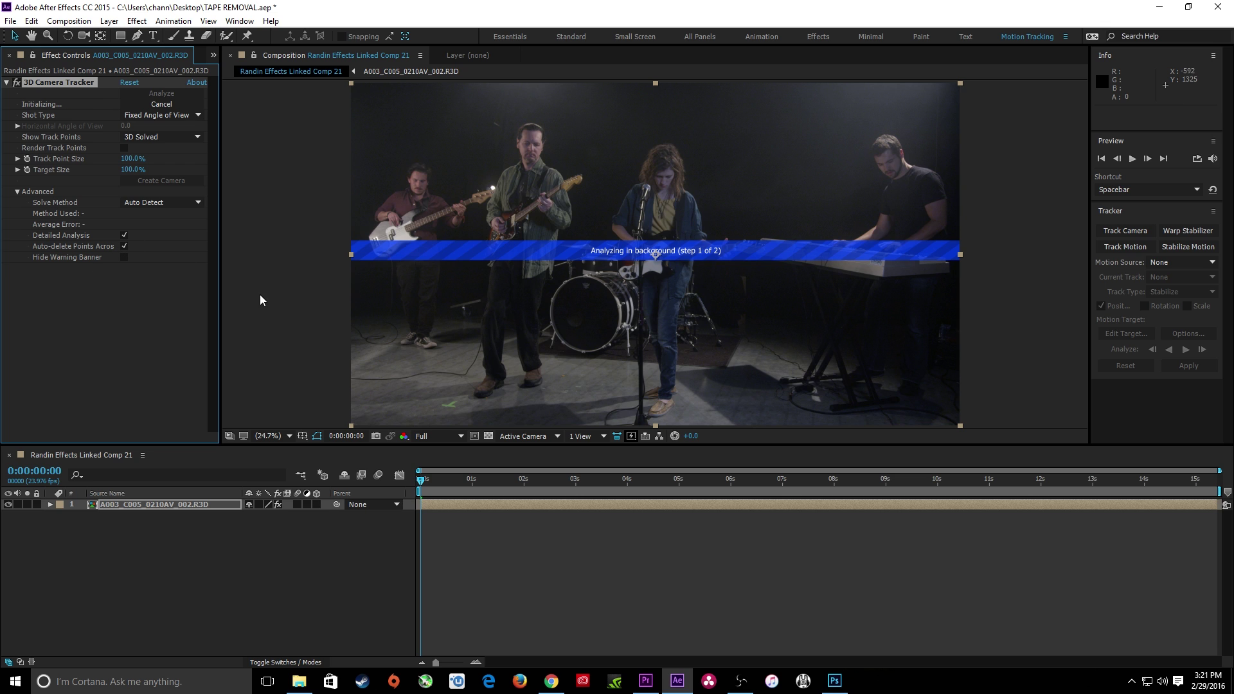
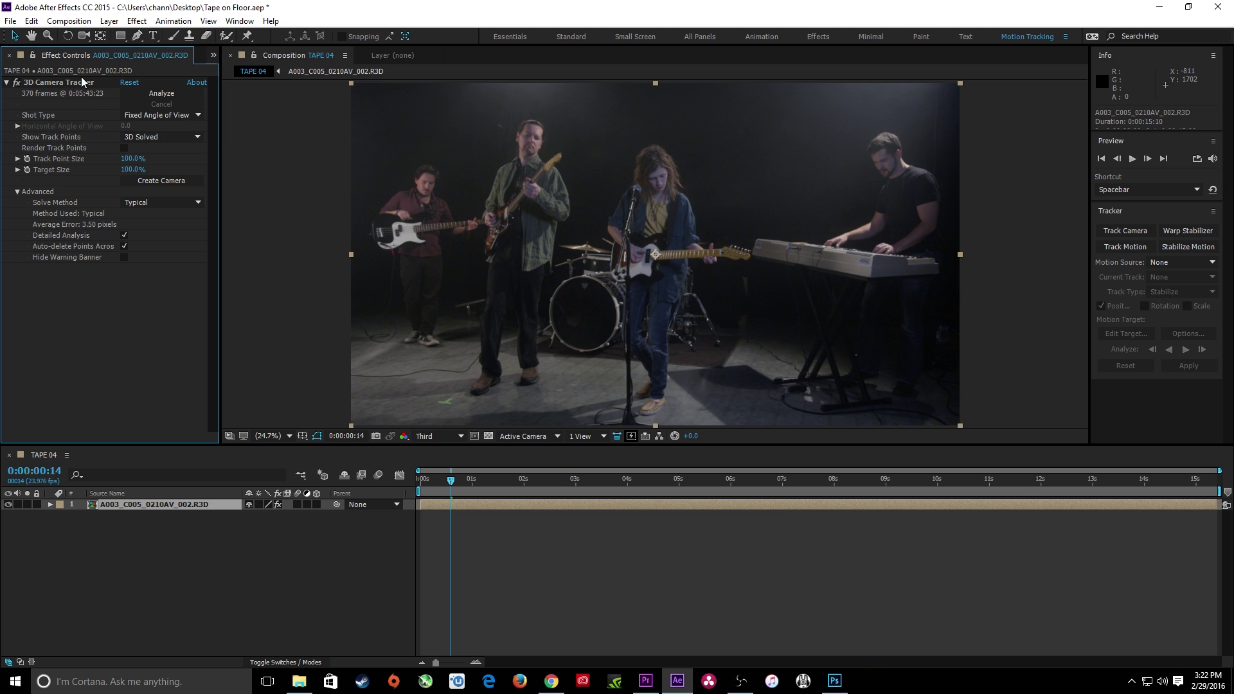
Widen the effect controls area and review the ASSETS folder and TAPE 04 composition in the project.
drag(220, 136, 295, 136)
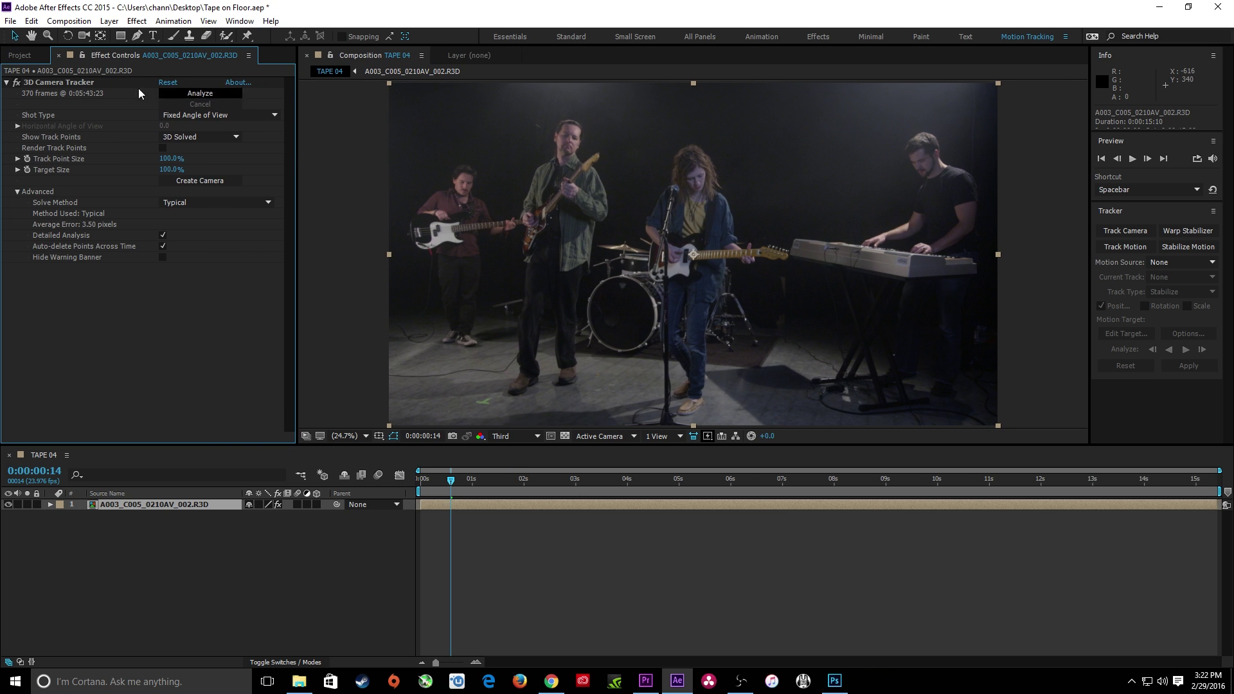
click(26, 55)
click(25, 185)
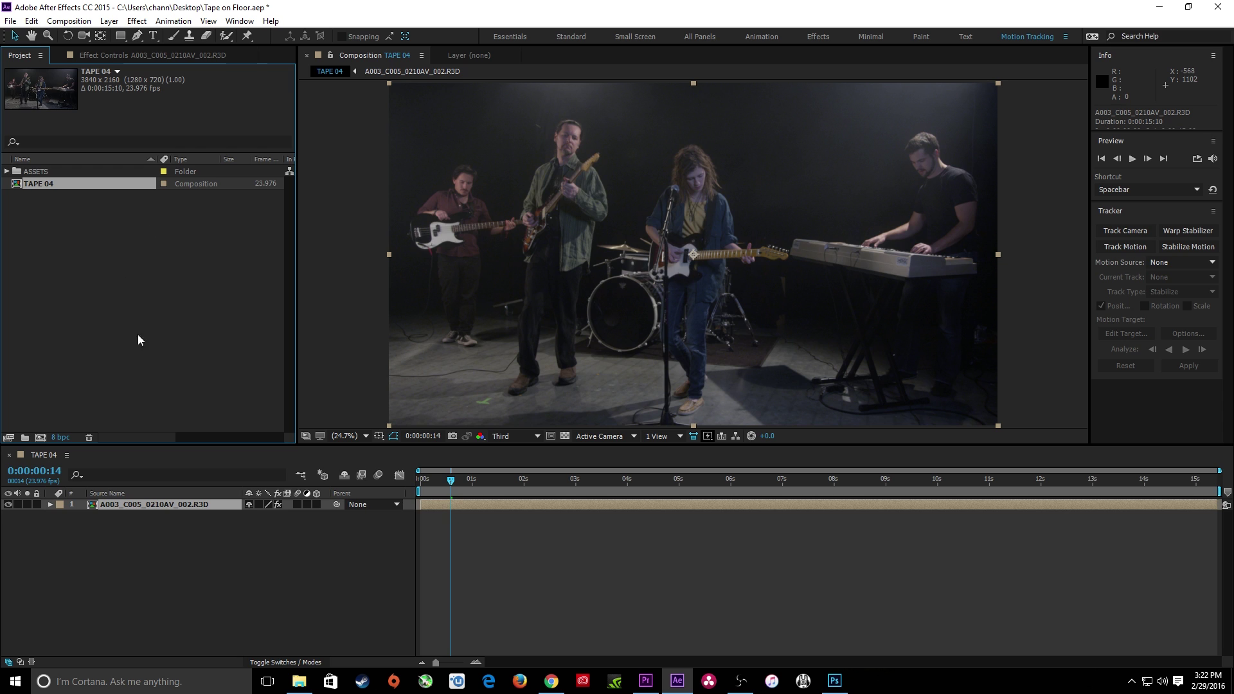
click(35, 173)
click(40, 183)
click(116, 523)
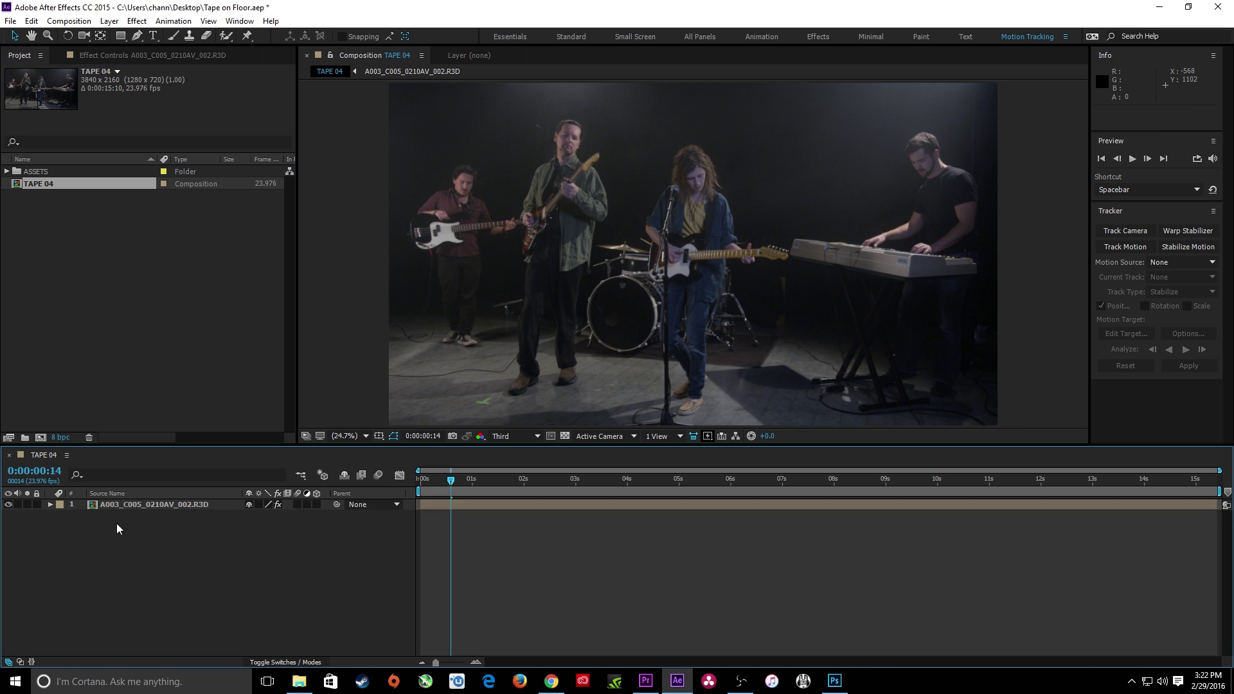
Create a solid and camera from the footage's 3D track points around the green floor tape at 0:00:01:22.
click(110, 504)
key(F3)
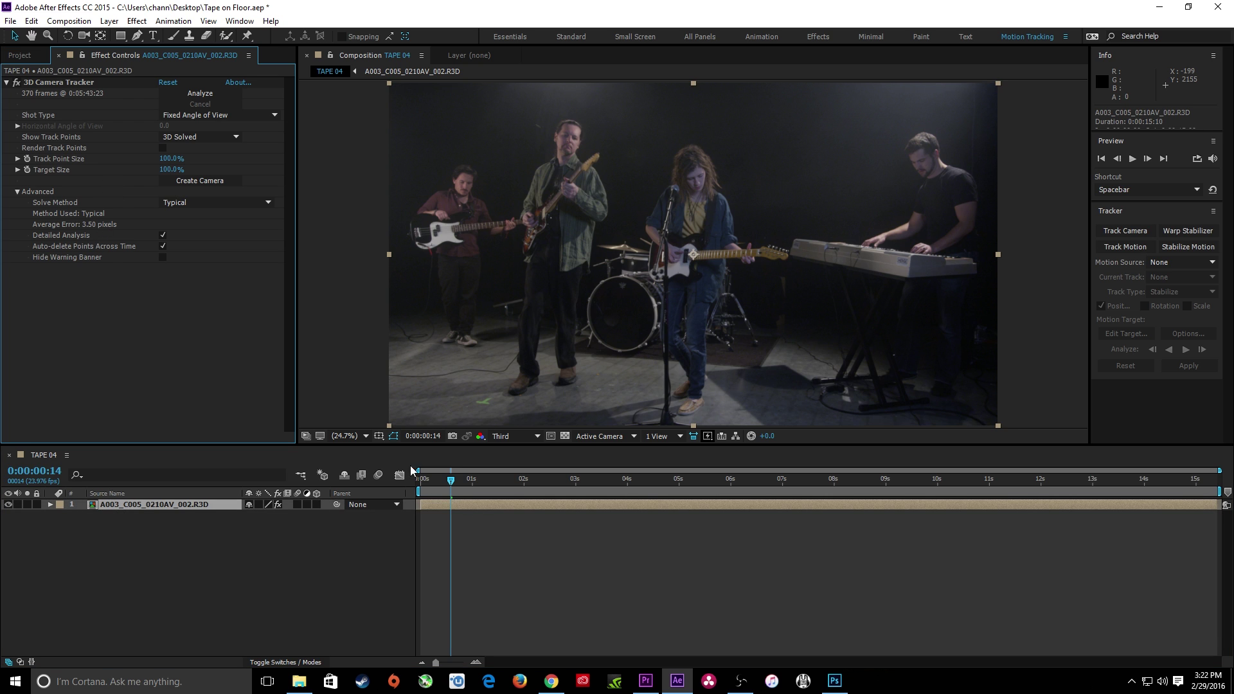
click(60, 82)
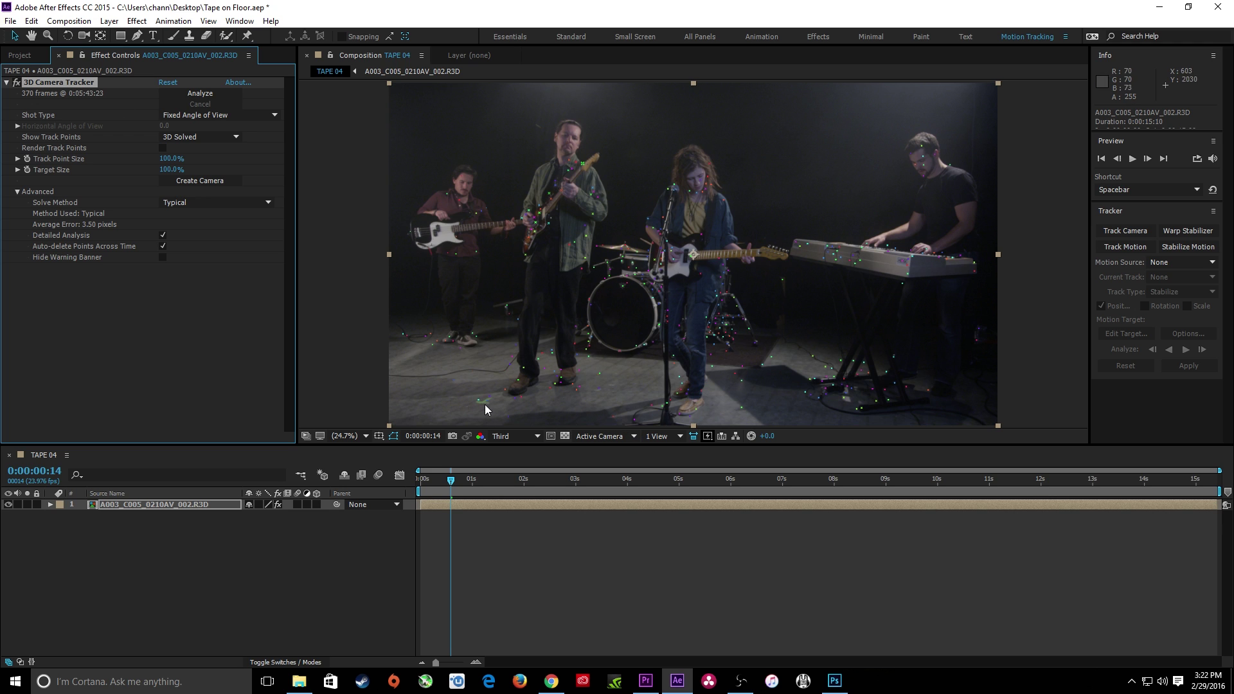
scroll(498, 415, up, 1)
scroll(499, 415, up, 5)
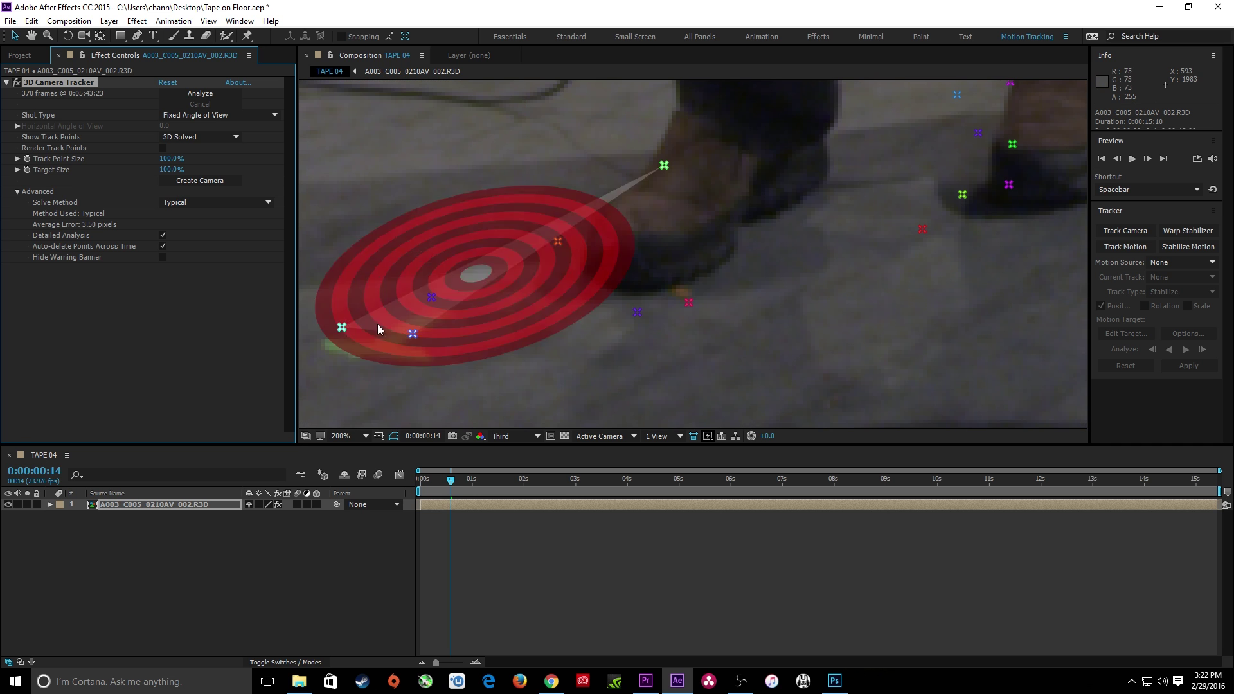
drag(450, 480, 521, 481)
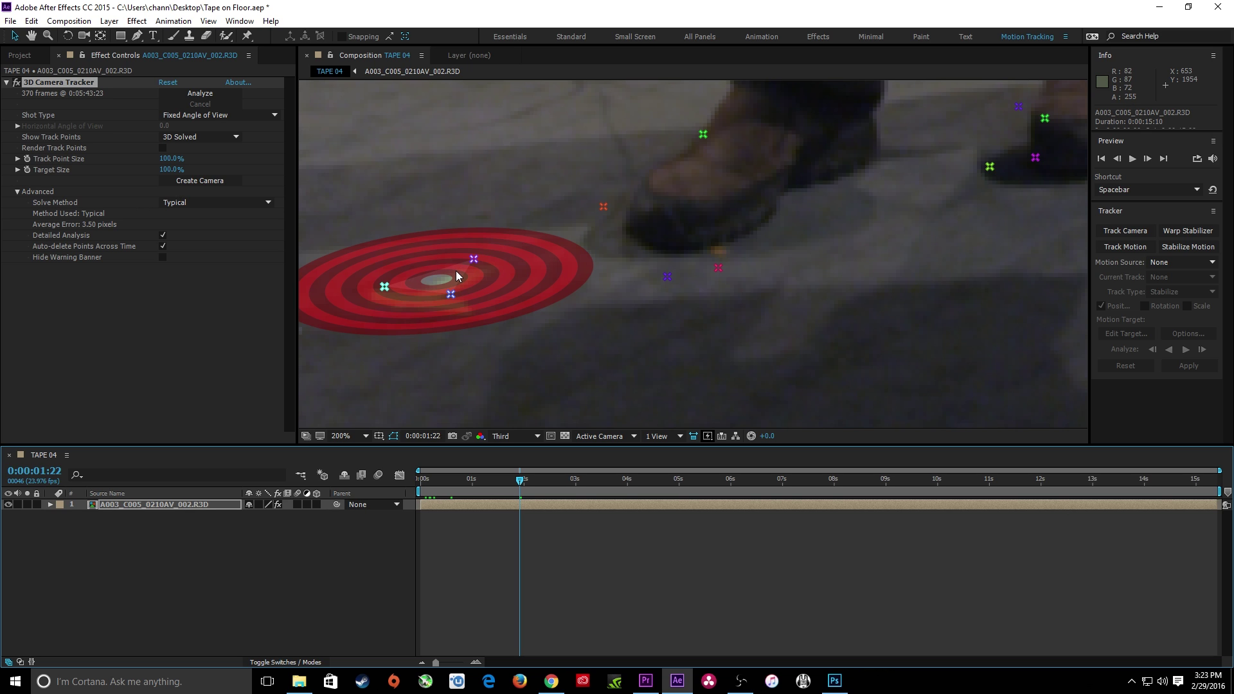
right_click(457, 272)
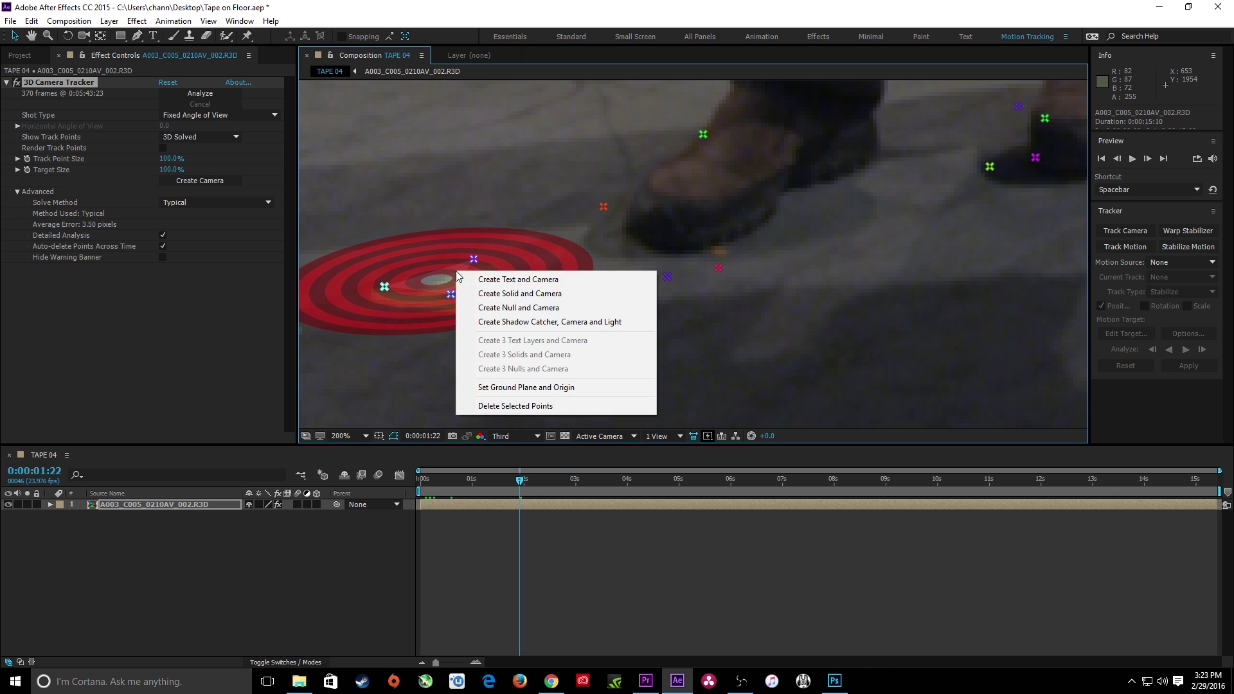
click(479, 295)
key(shift+slash)
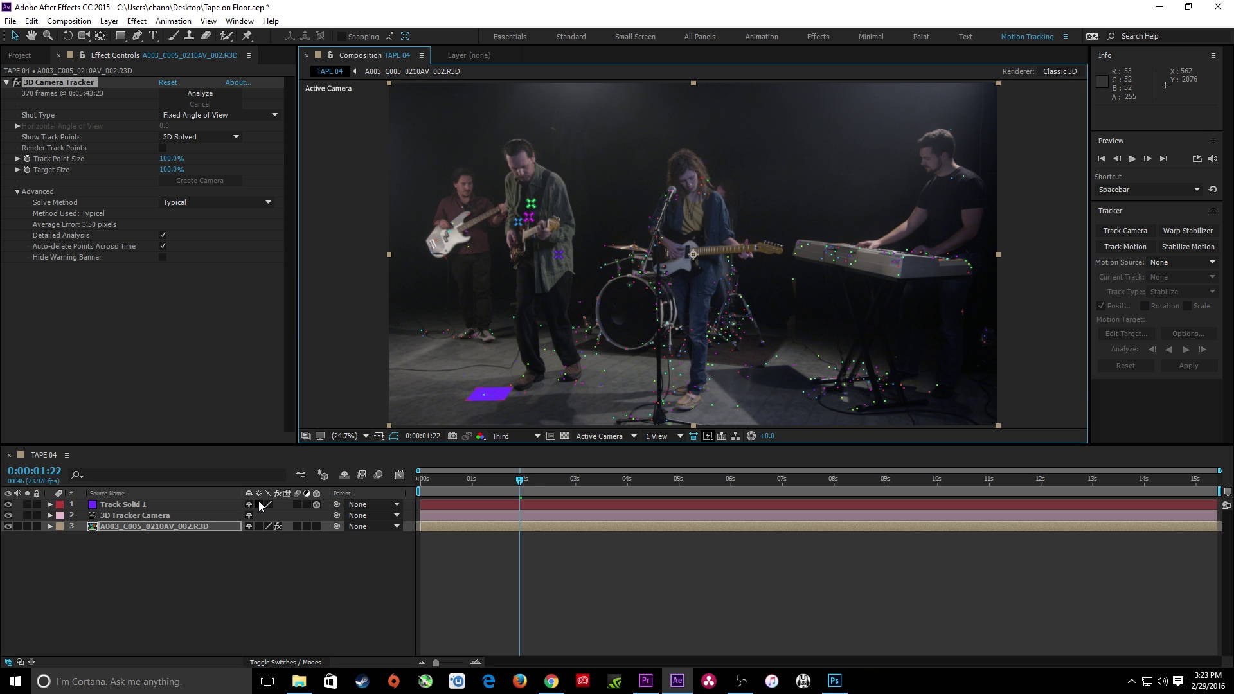
Preview TAPE 04 from its start to check how the track solid follows the floor tape.
key(Home)
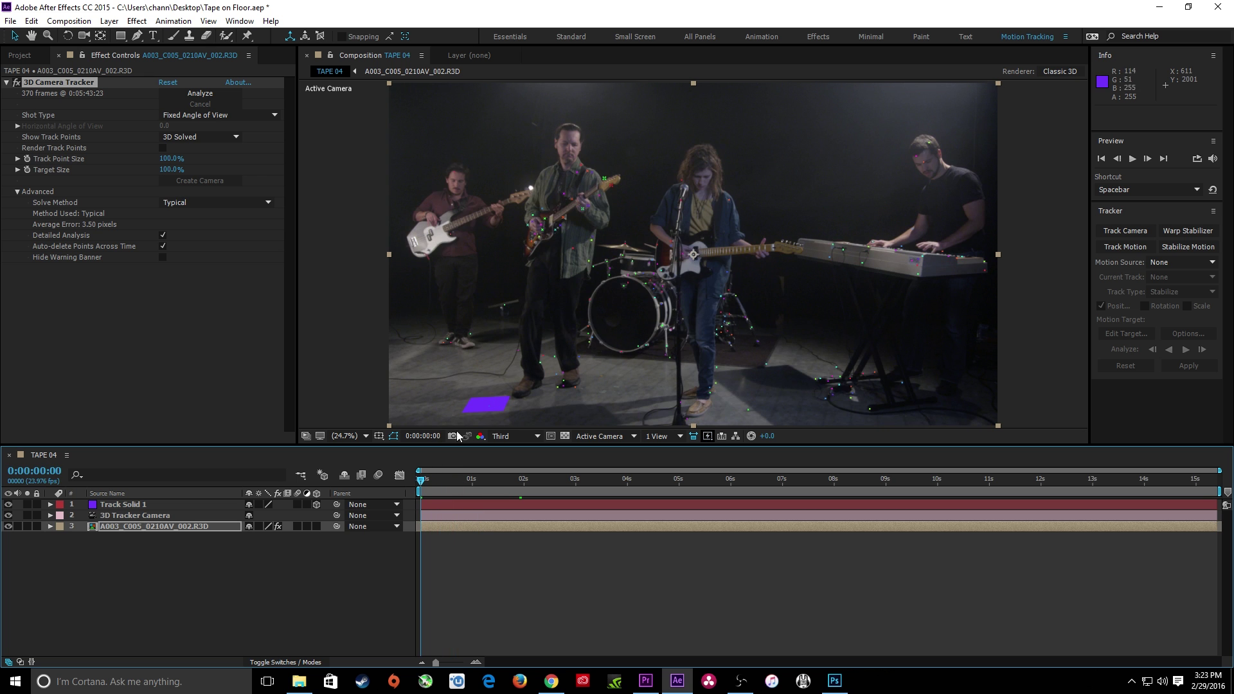
click(280, 573)
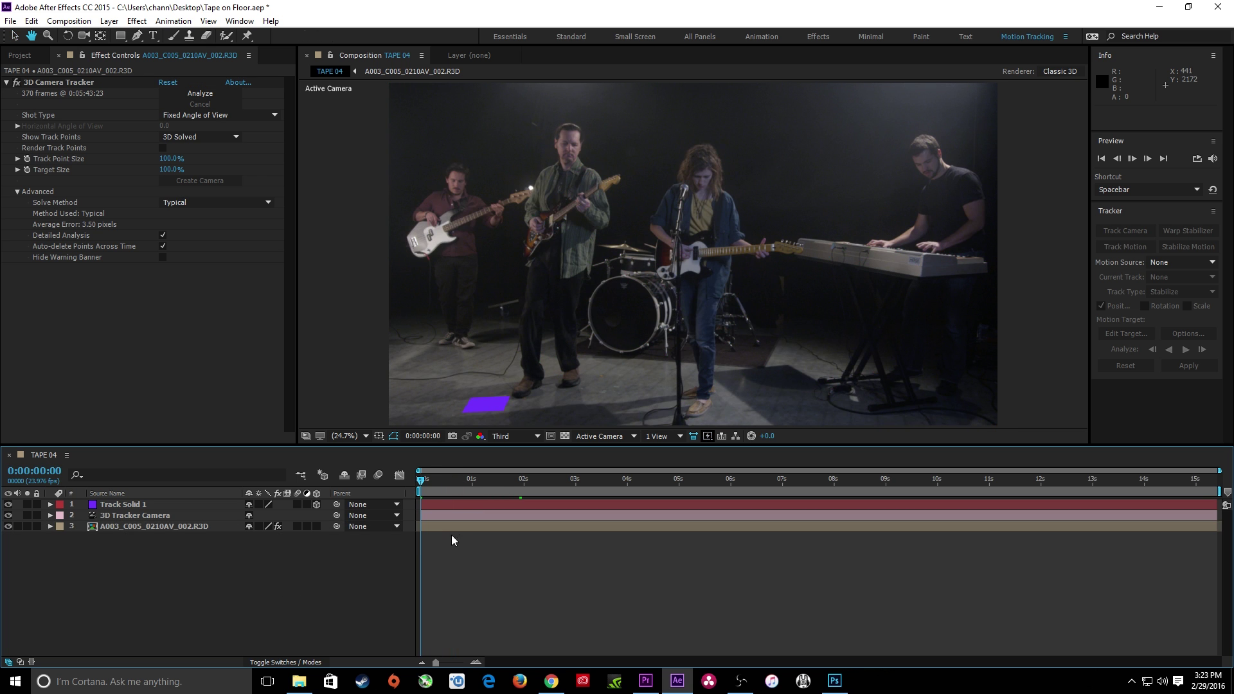
key(space)
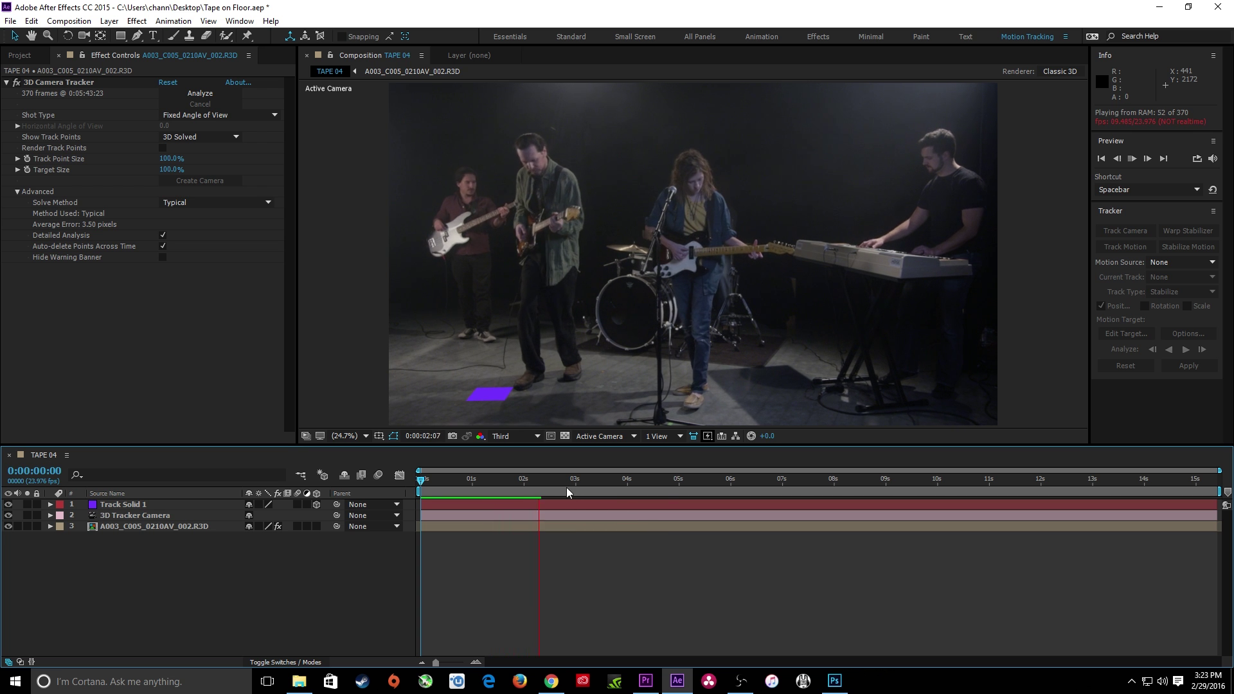
mouse_move(566, 487)
mouse_down()
mouse_move(1120, 485)
mouse_move(575, 495)
mouse_up()
click(137, 504)
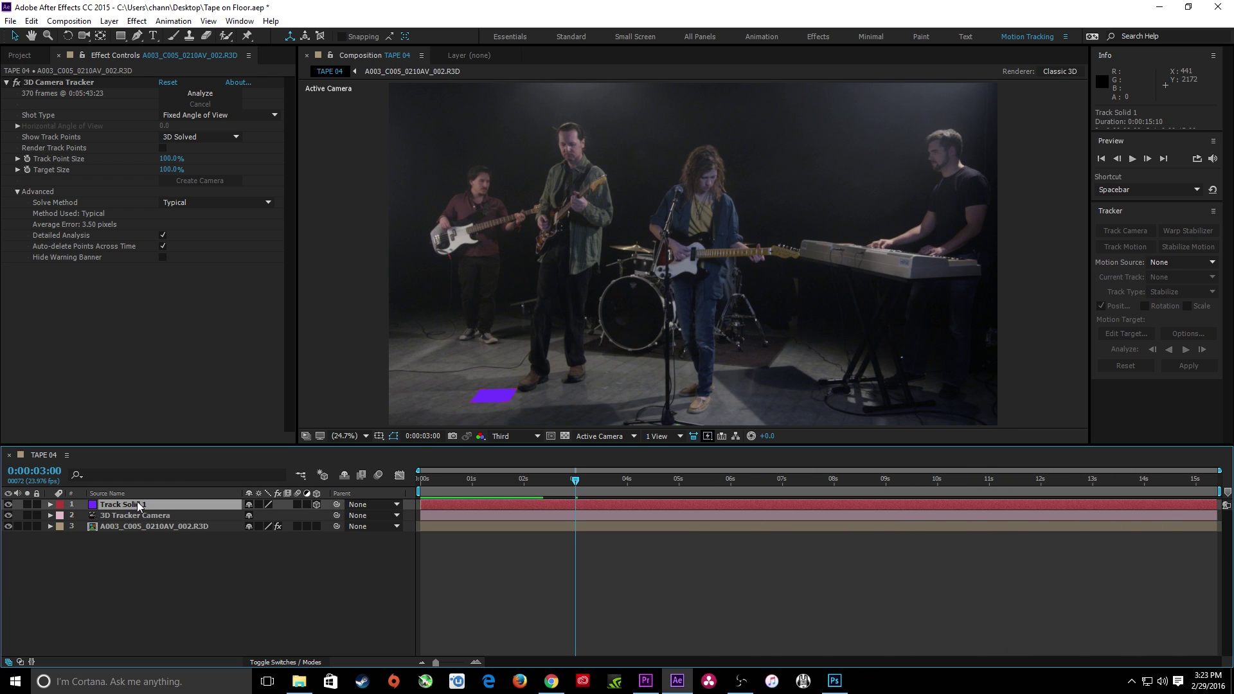
click(160, 527)
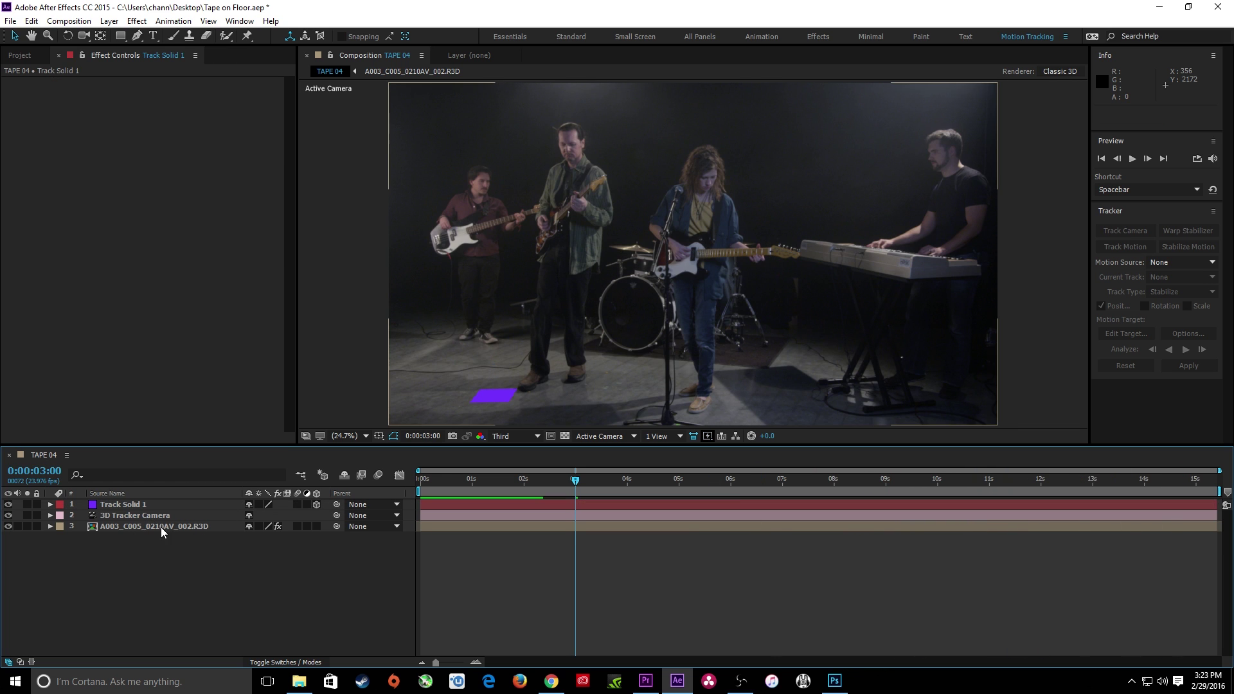
Duplicate the TAPE 04 composition and name the copy TAPE 04 FREEZE.
click(20, 55)
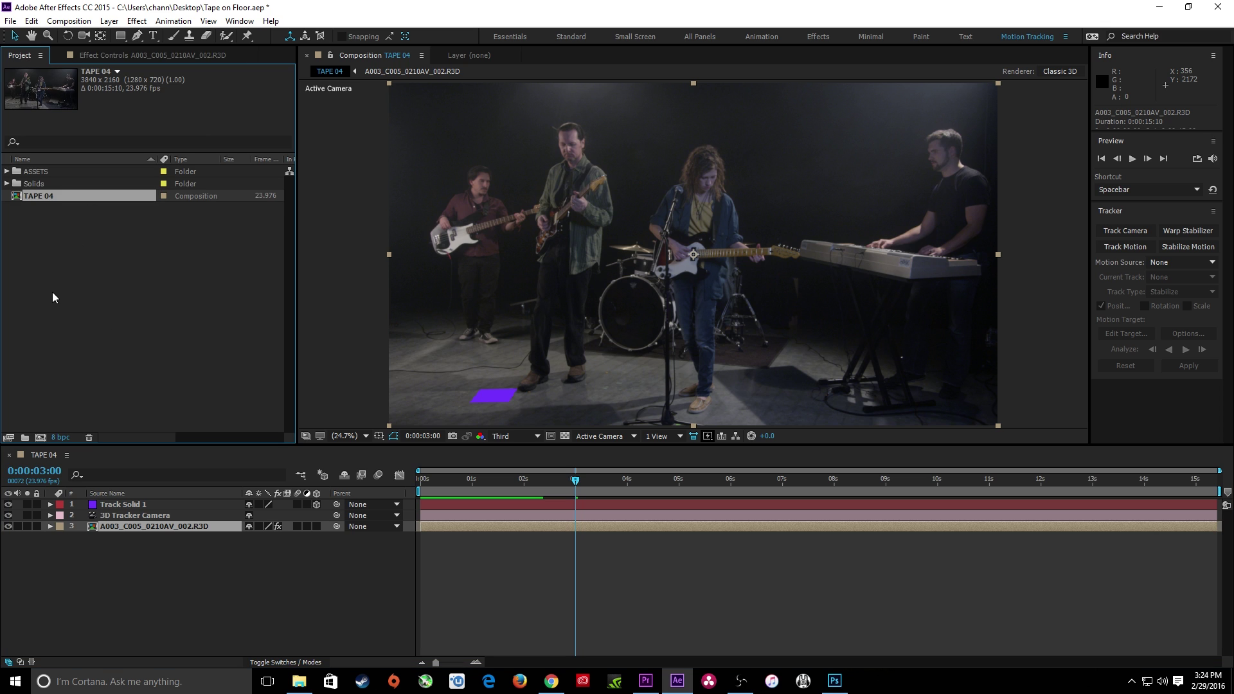
drag(18, 205, 5, 190)
key(ctrl+d)
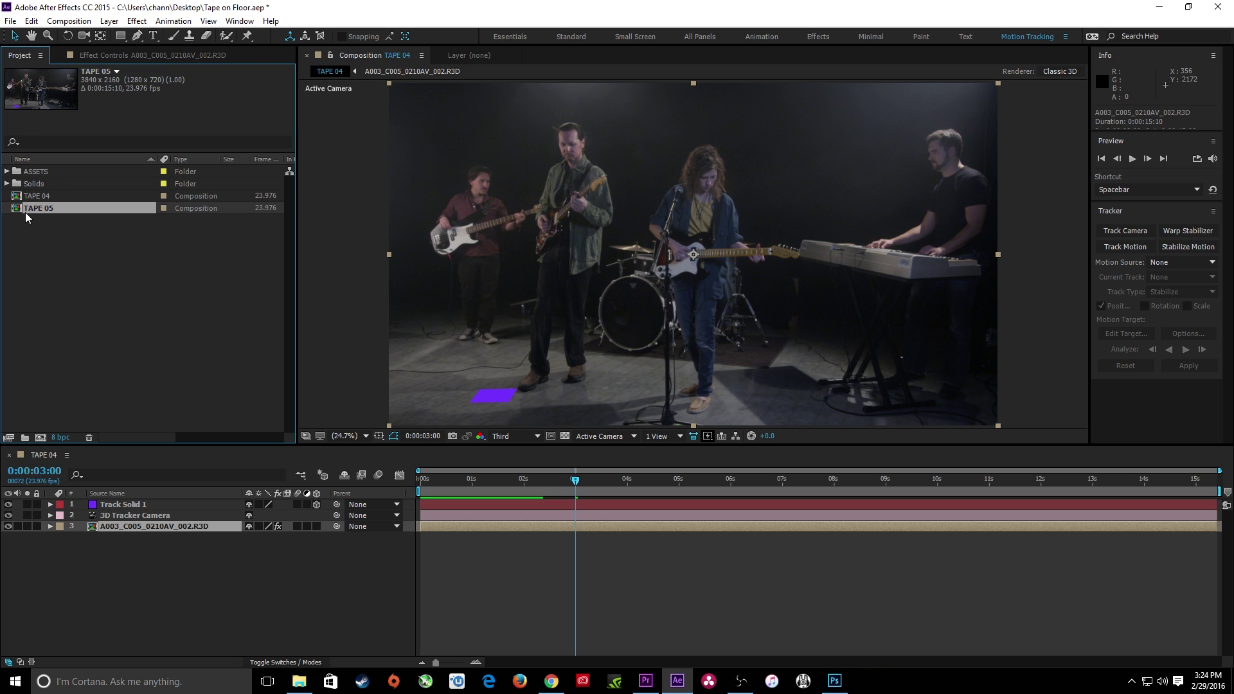
key(Return)
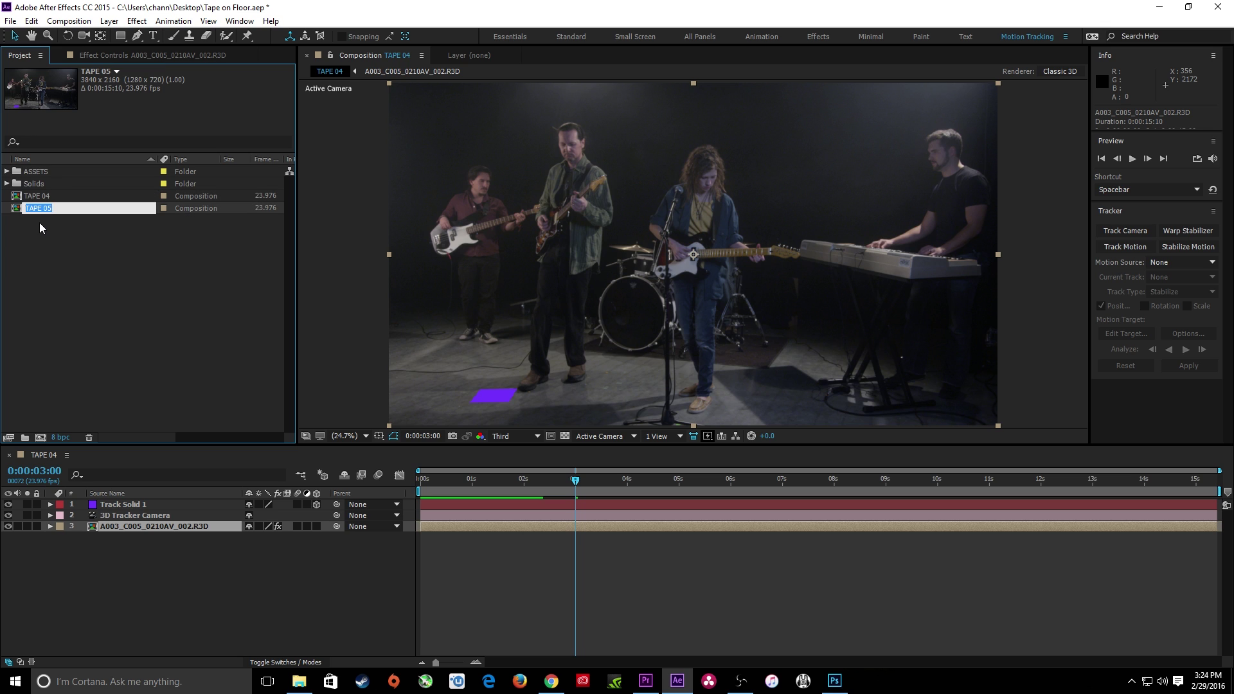
text(TAPE 04 FREEZE)
click(37, 221)
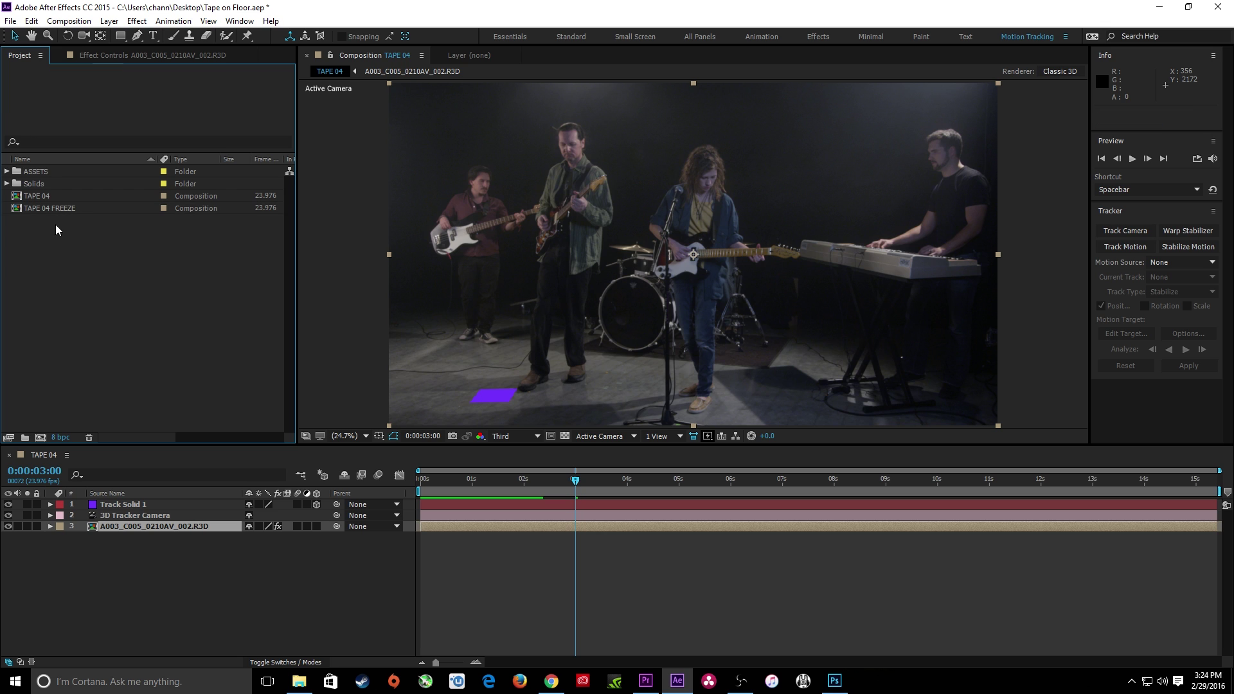
Open the TAPE 04 FREEZE composition and delete its Track Solid 1 and 3D Tracker Camera layers.
click(461, 471)
mouse_move(473, 480)
mouse_down()
mouse_move(421, 483)
mouse_move(498, 482)
mouse_move(468, 482)
mouse_up()
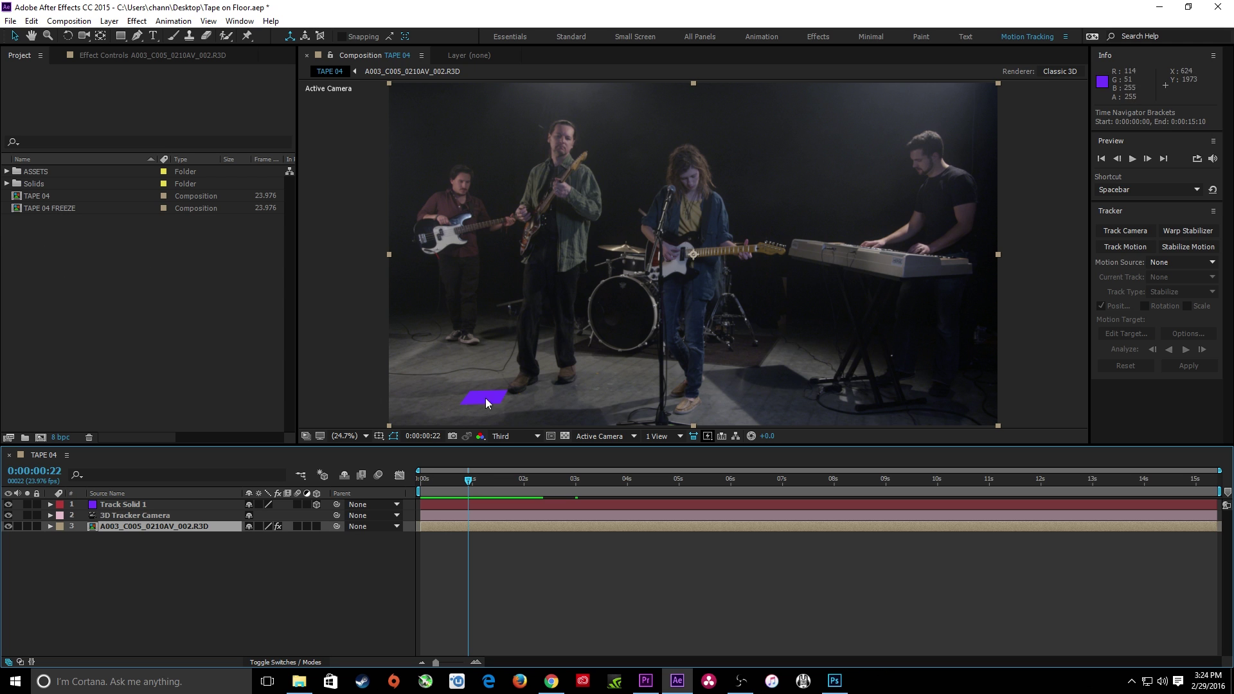
click(29, 225)
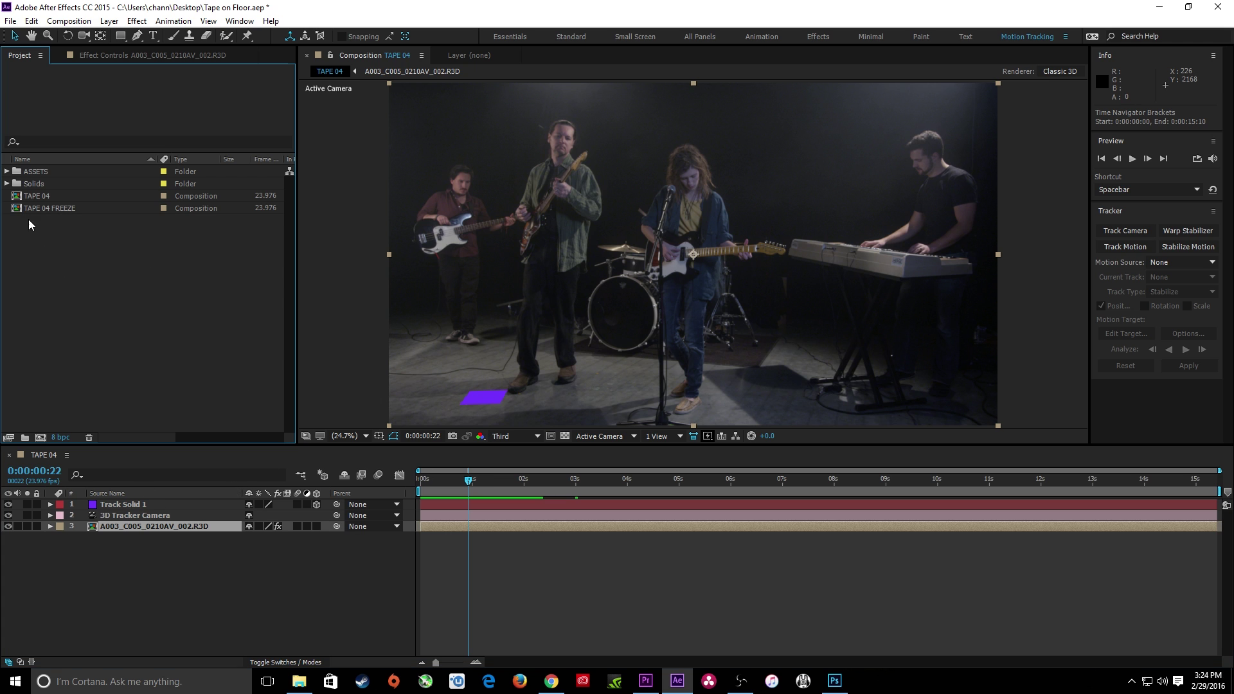
double_click(19, 210)
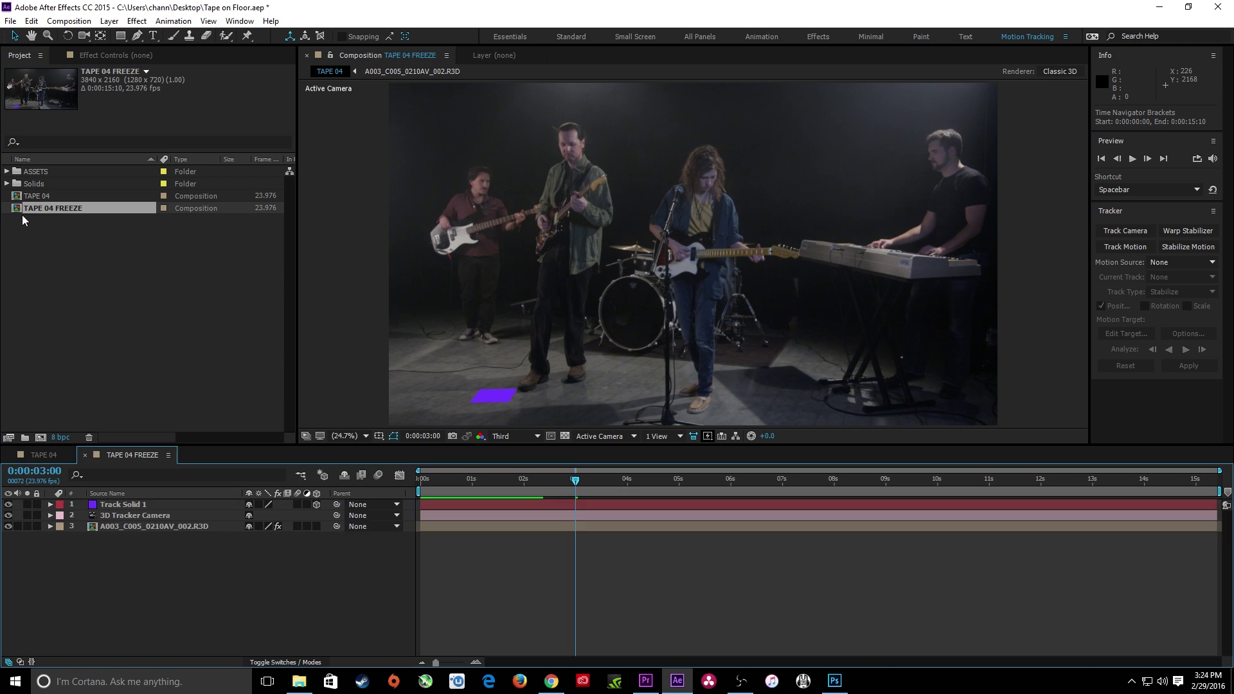
click(120, 516)
shift+click(125, 505)
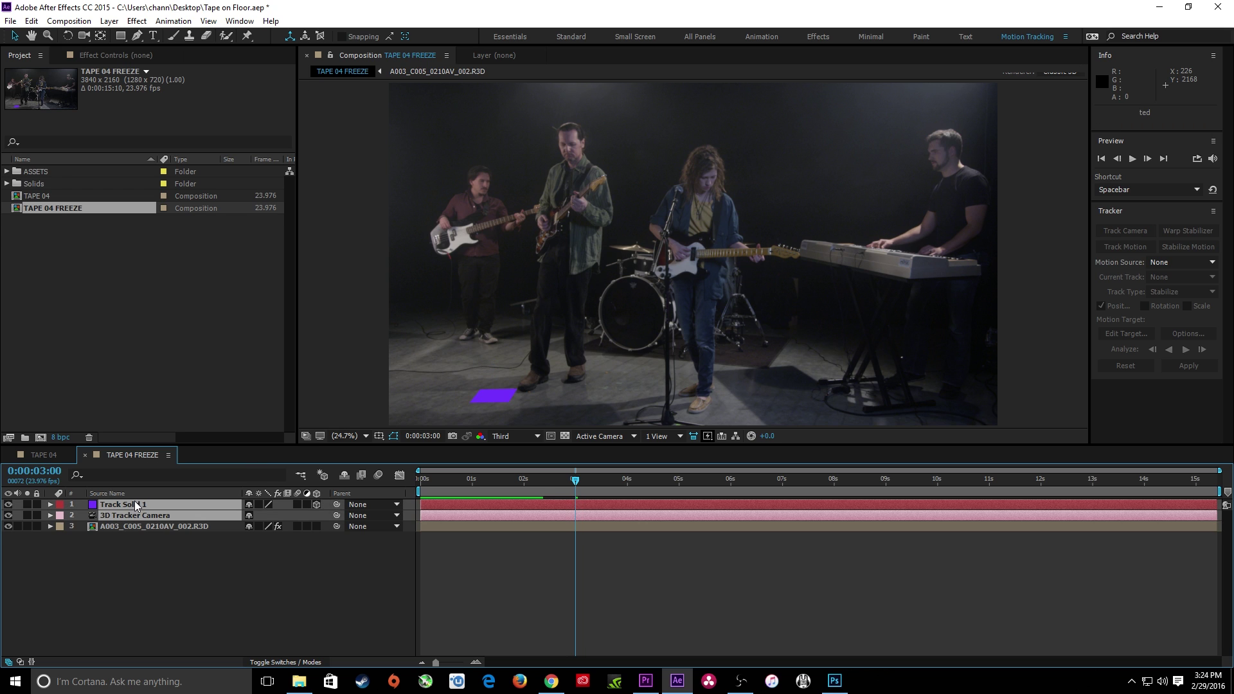
key(Delete)
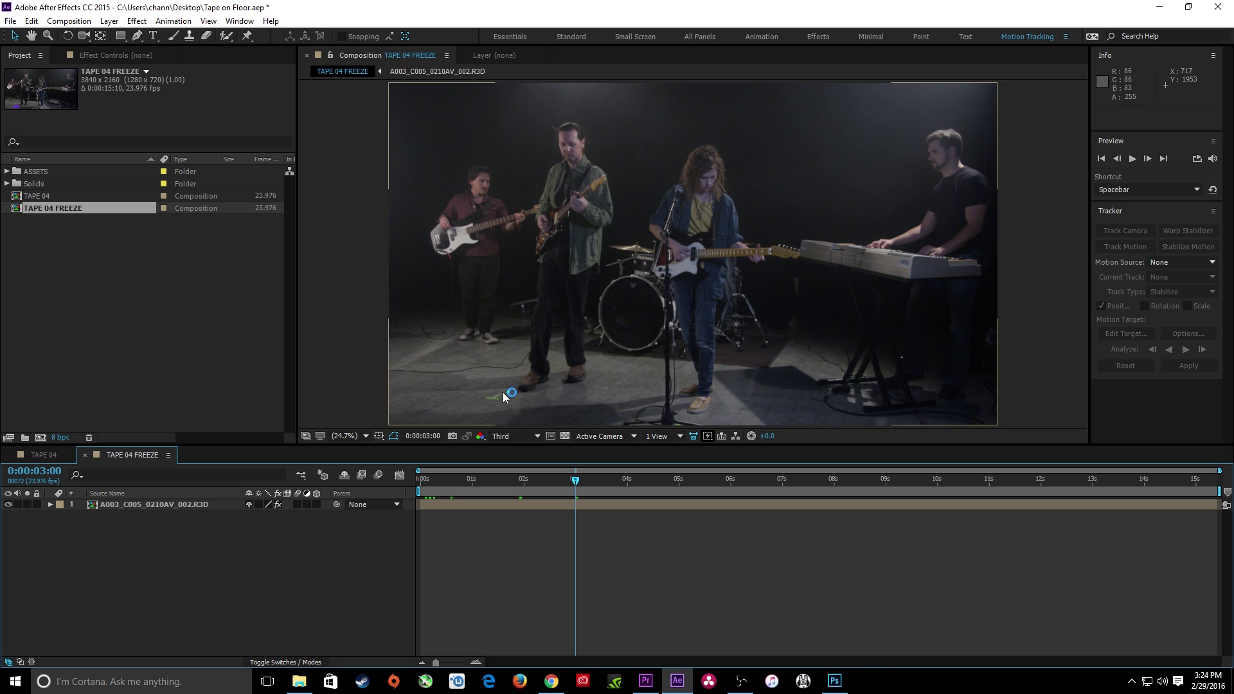
Remove the 3D Camera Tracker effect from the footage layer in TAPE 04 FREEZE.
click(195, 505)
click(153, 55)
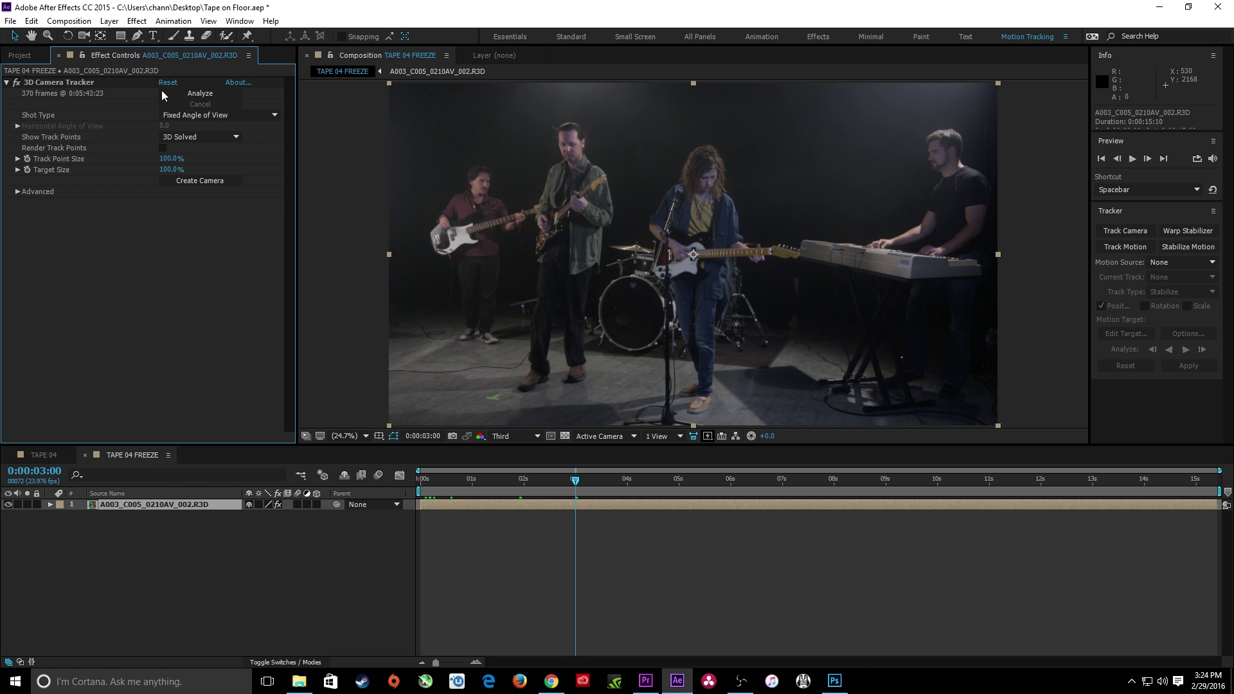
click(65, 84)
key(Delete)
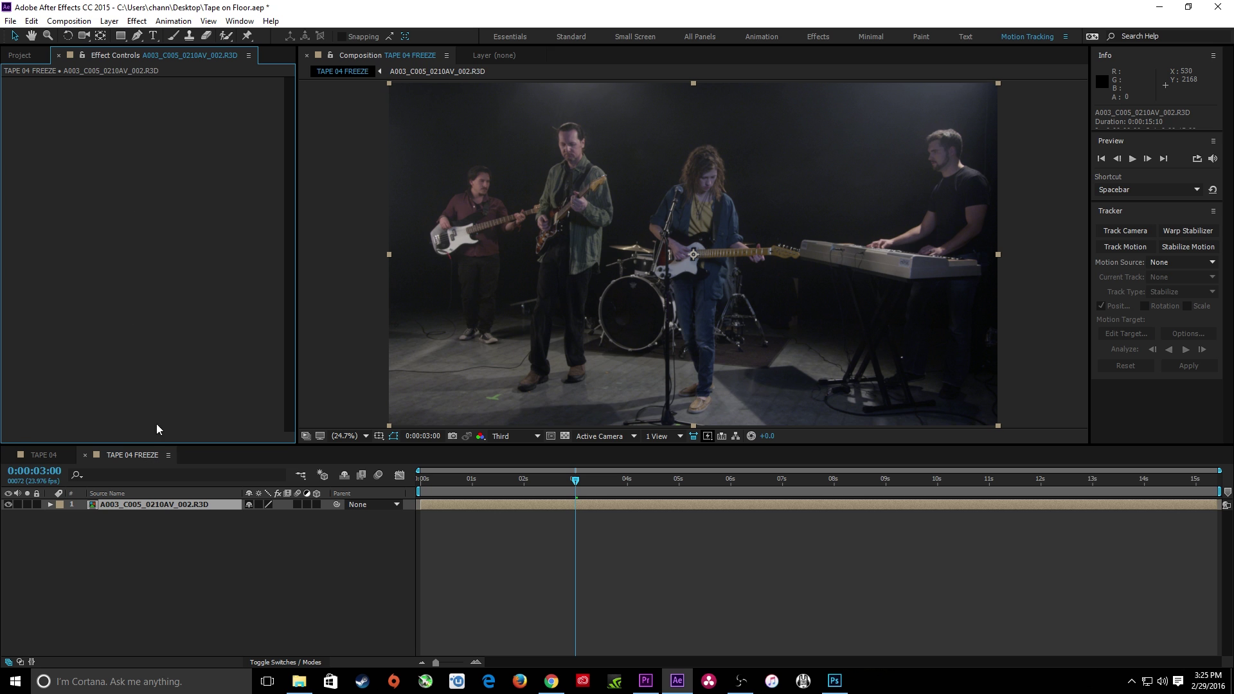
Freeze the footage layer in TAPE 04 FREEZE at 0:00:03:00 and scrub the timeline to check the still frame.
click(24, 56)
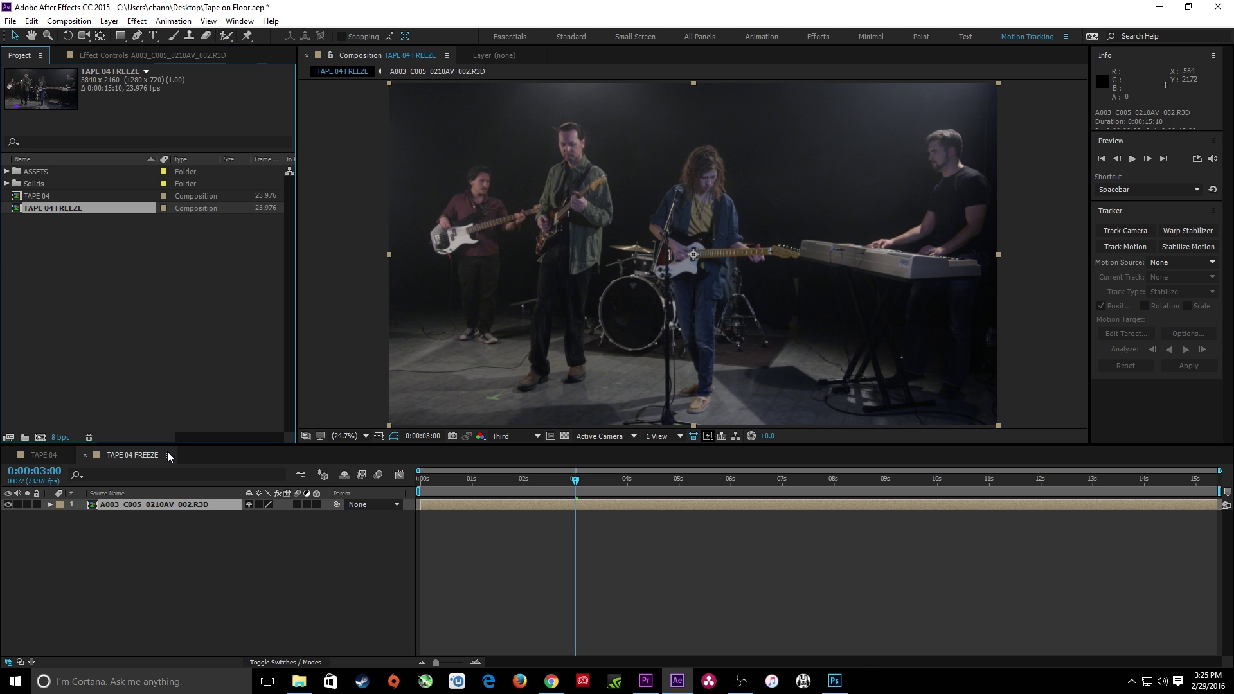
right_click(95, 503)
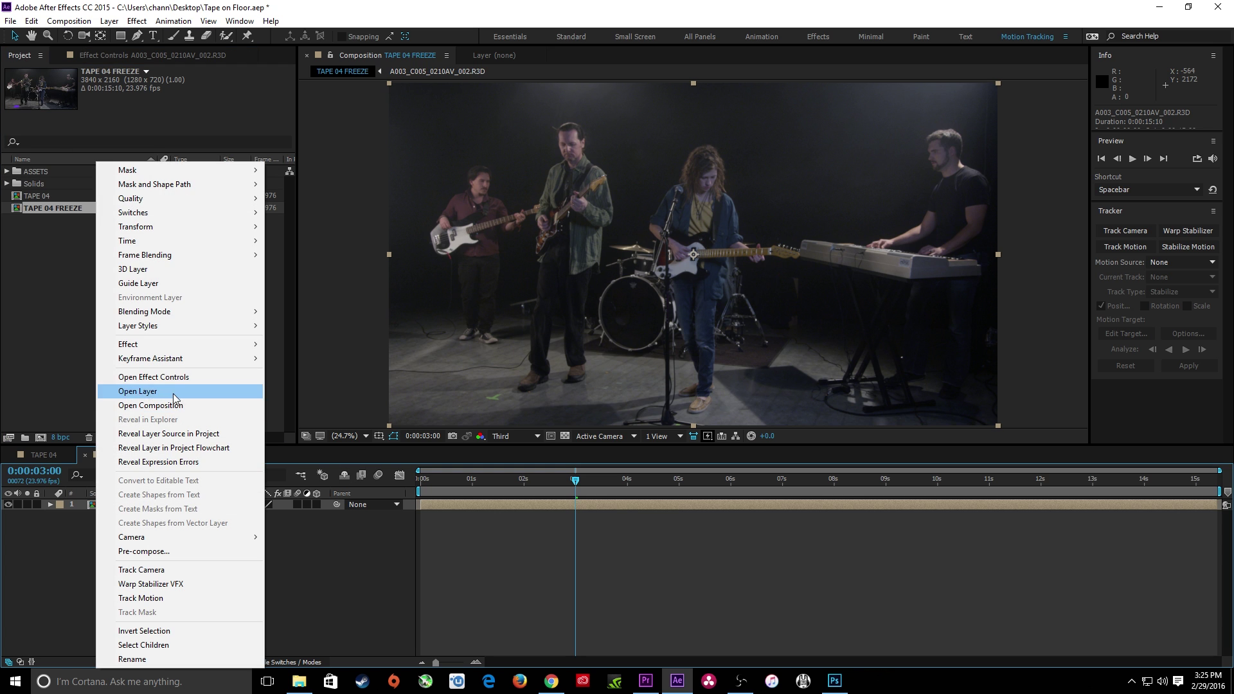
mouse_move(161, 241)
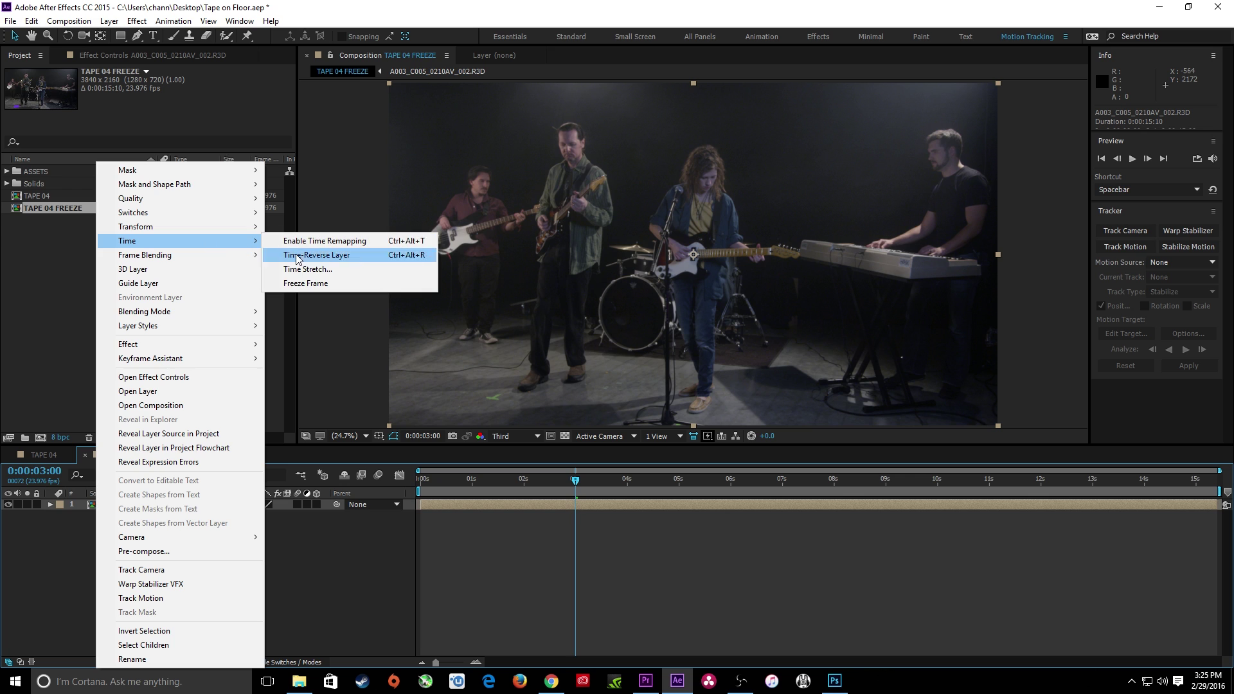
click(296, 284)
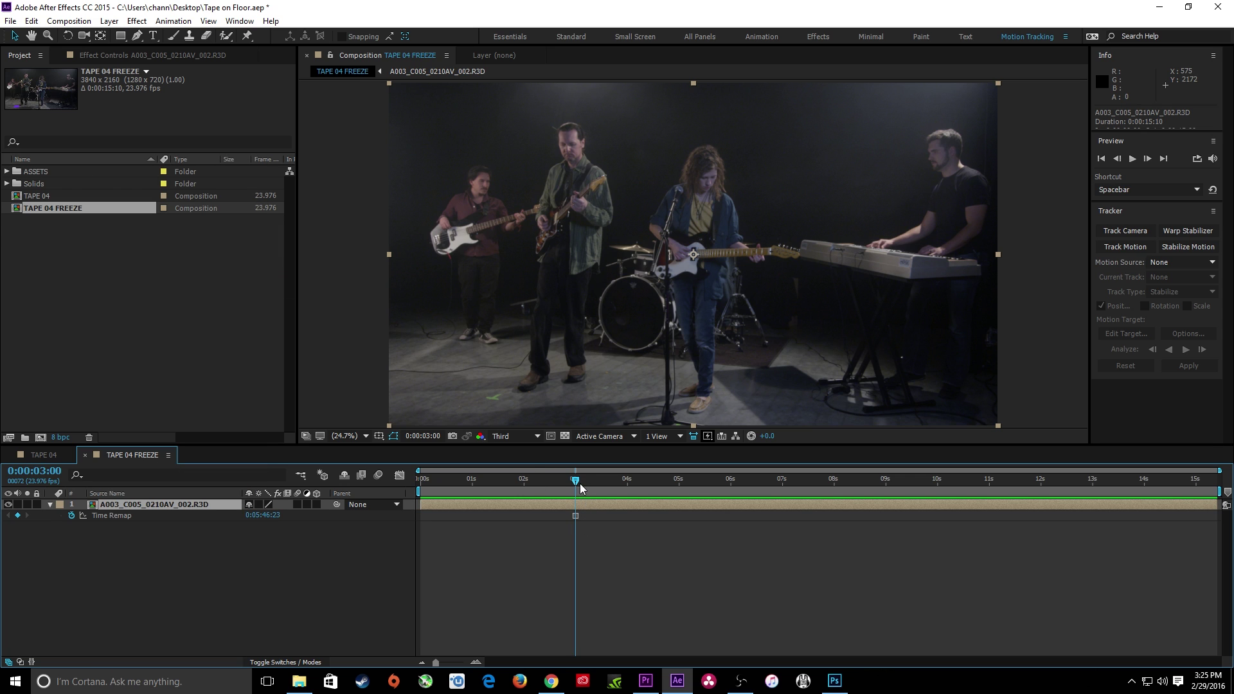
drag(450, 482, 522, 483)
drag(628, 507, 577, 498)
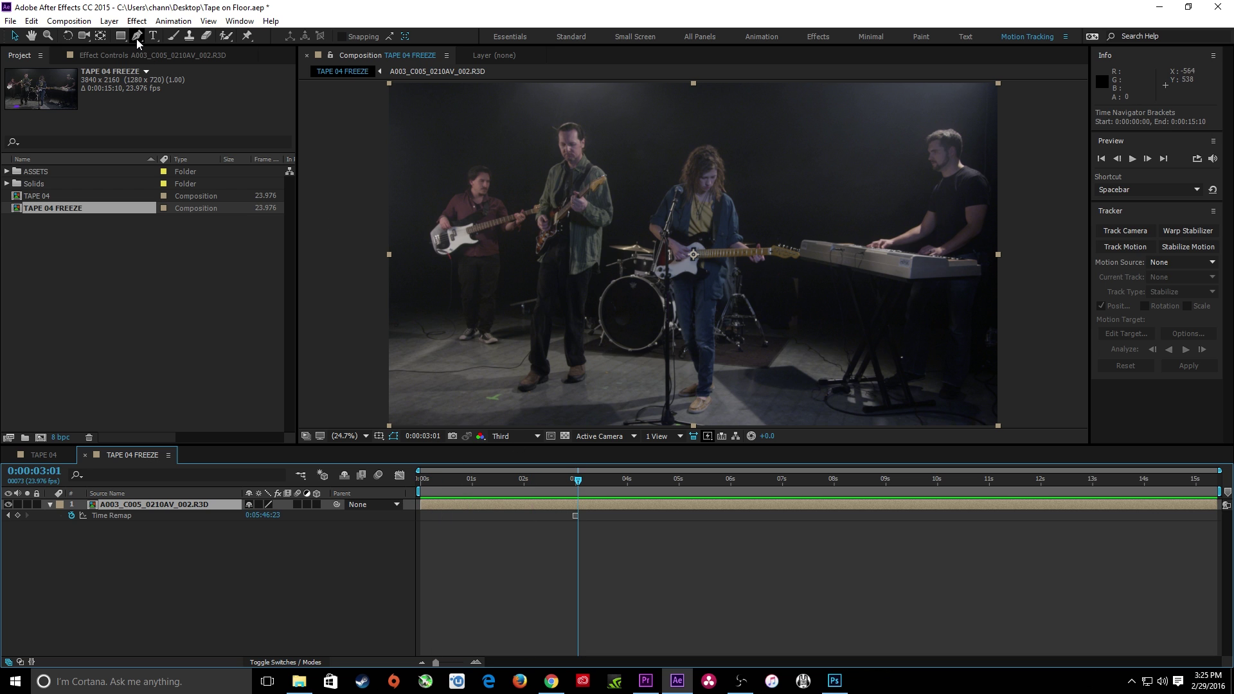
Draw a four-point Pen mask around a clean patch of floor beside the green tape on the frozen footage layer.
scroll(463, 387, up, 2)
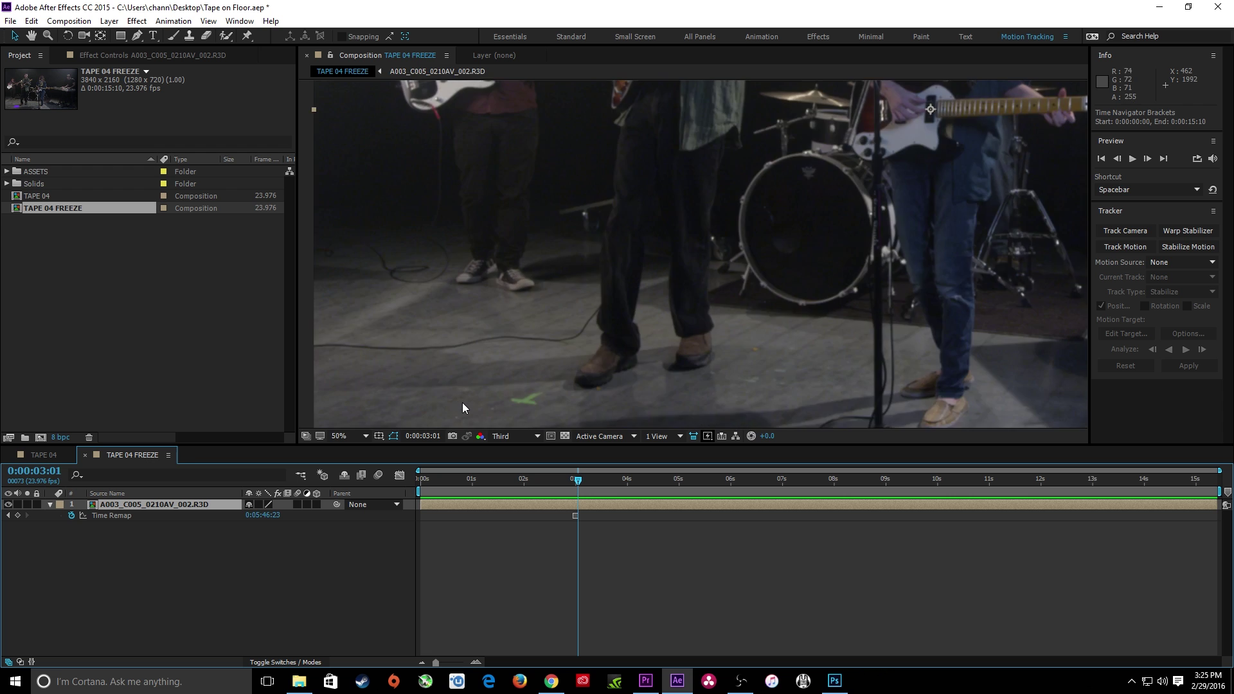
scroll(461, 402, up, 2)
scroll(461, 407, up, 1)
scroll(464, 406, down, 1)
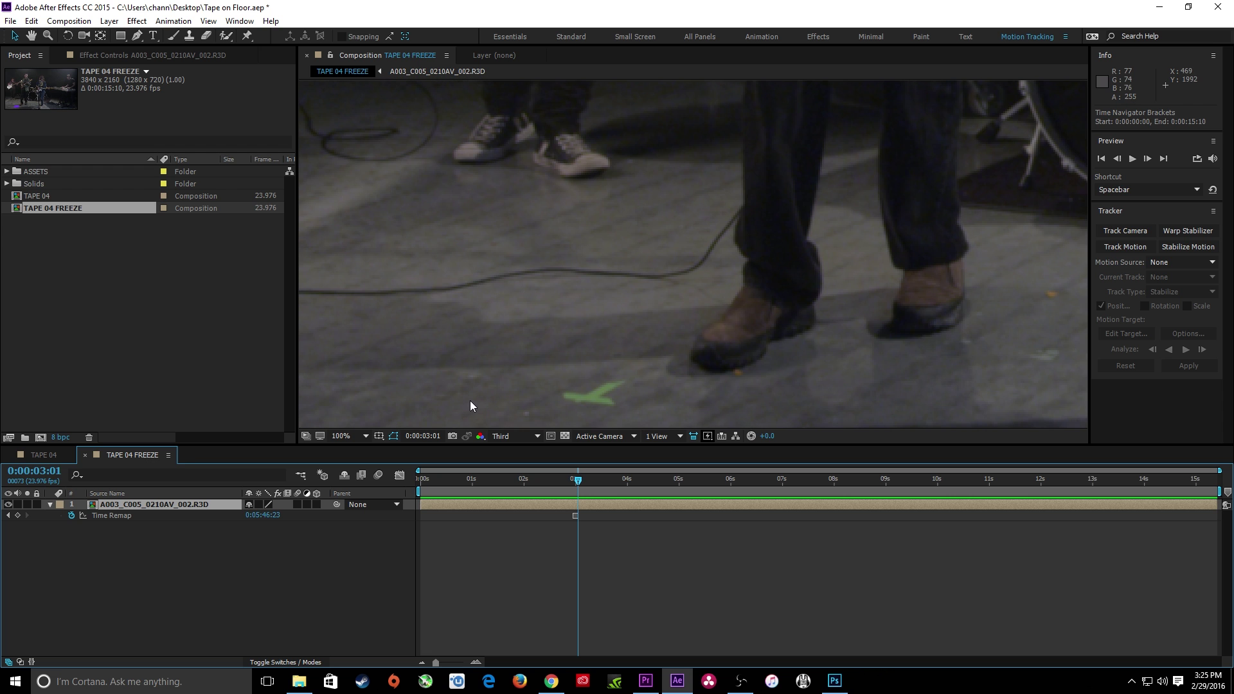
key(h)
drag(471, 393, 586, 238)
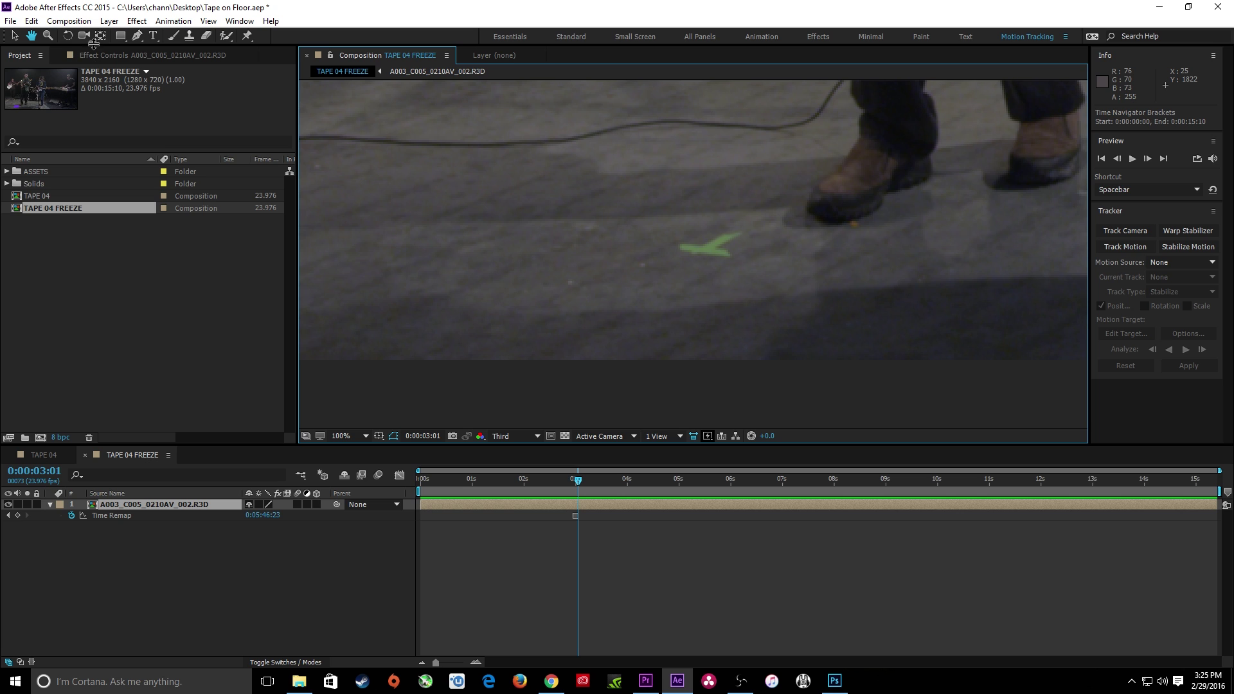
click(134, 36)
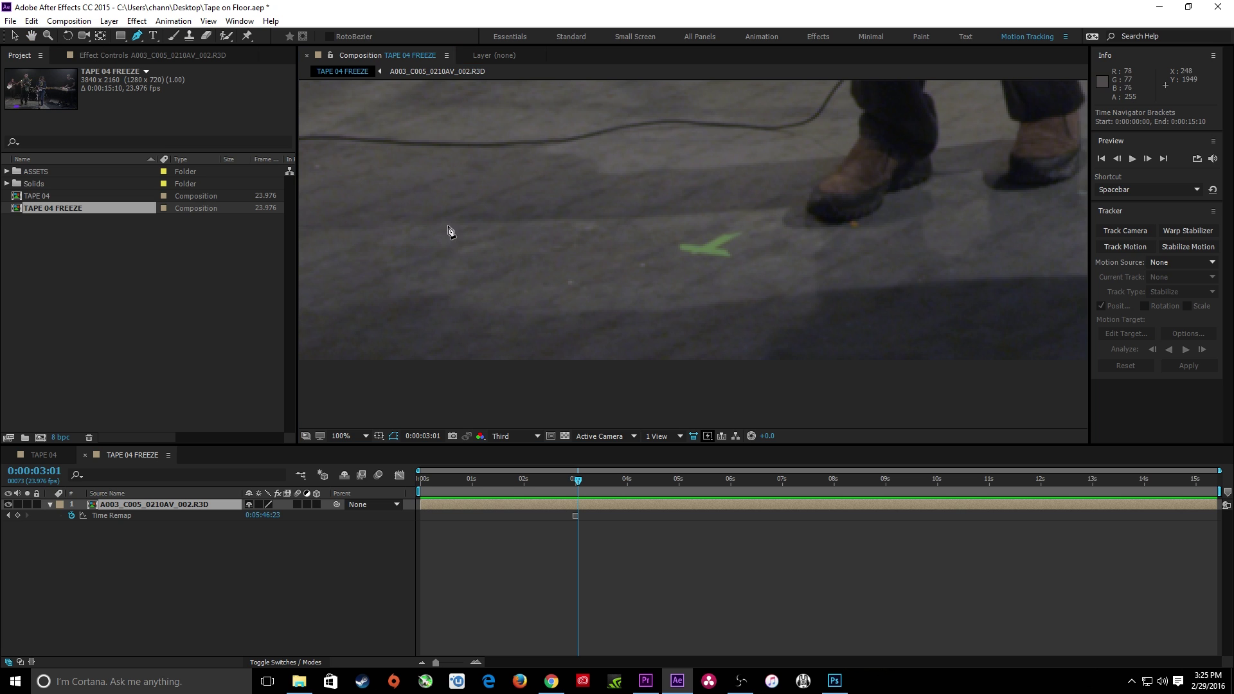
click(508, 234)
click(446, 269)
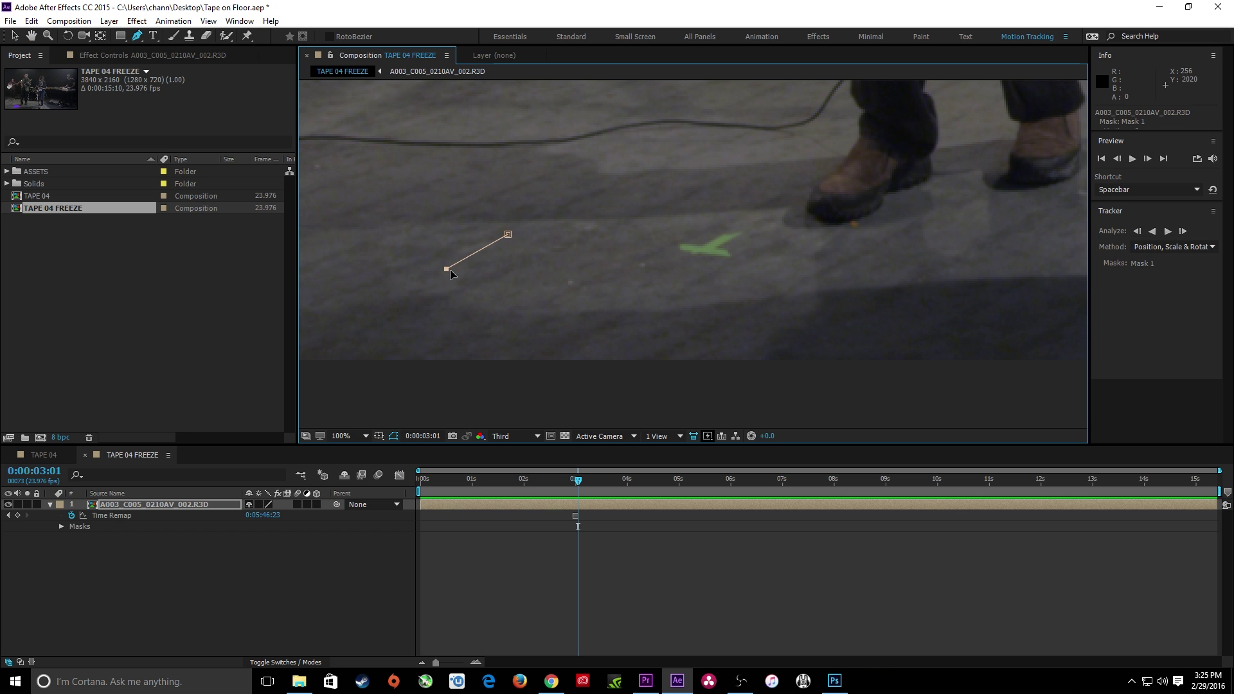
click(570, 285)
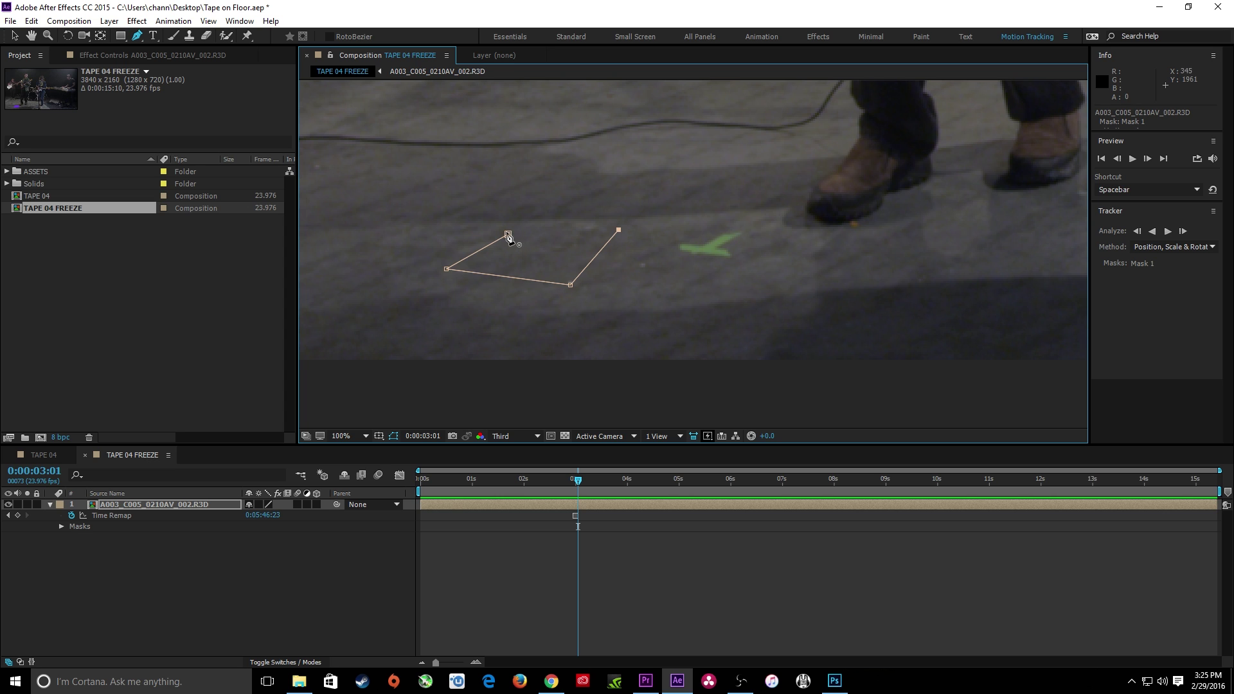
click(507, 234)
drag(618, 230, 635, 229)
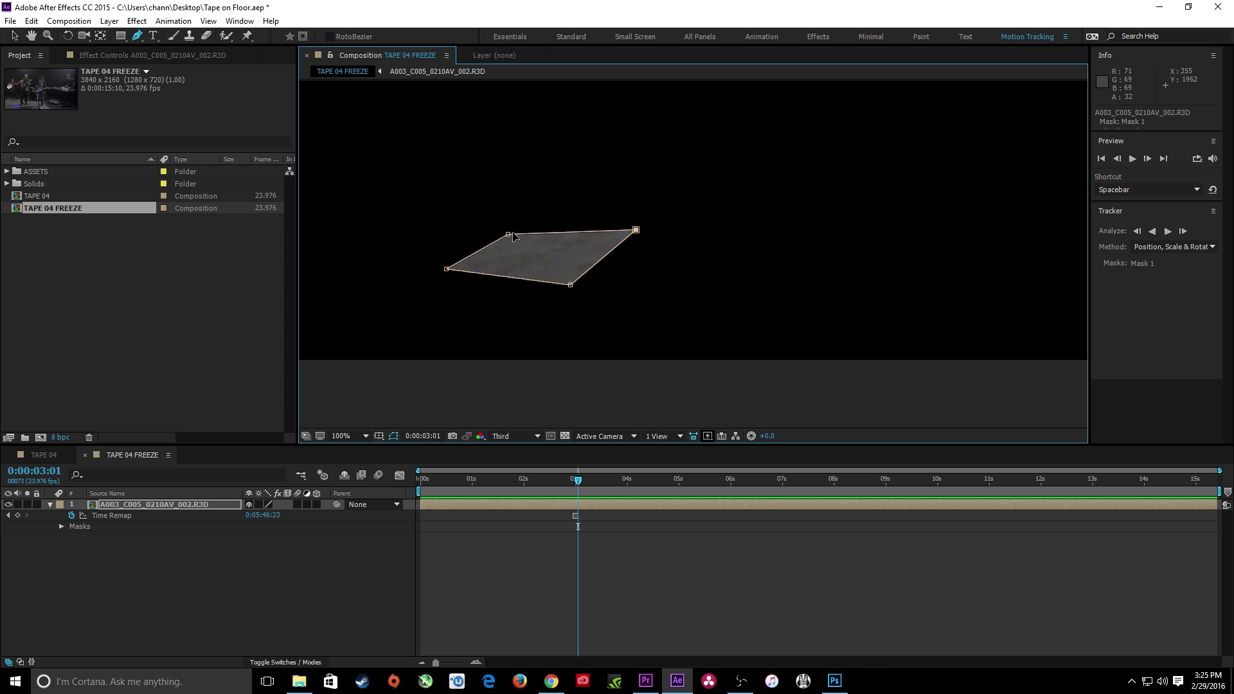
drag(508, 235, 509, 226)
Move the footage layer's anchor point to the centre of the masked floor patch.
key(shift+slash)
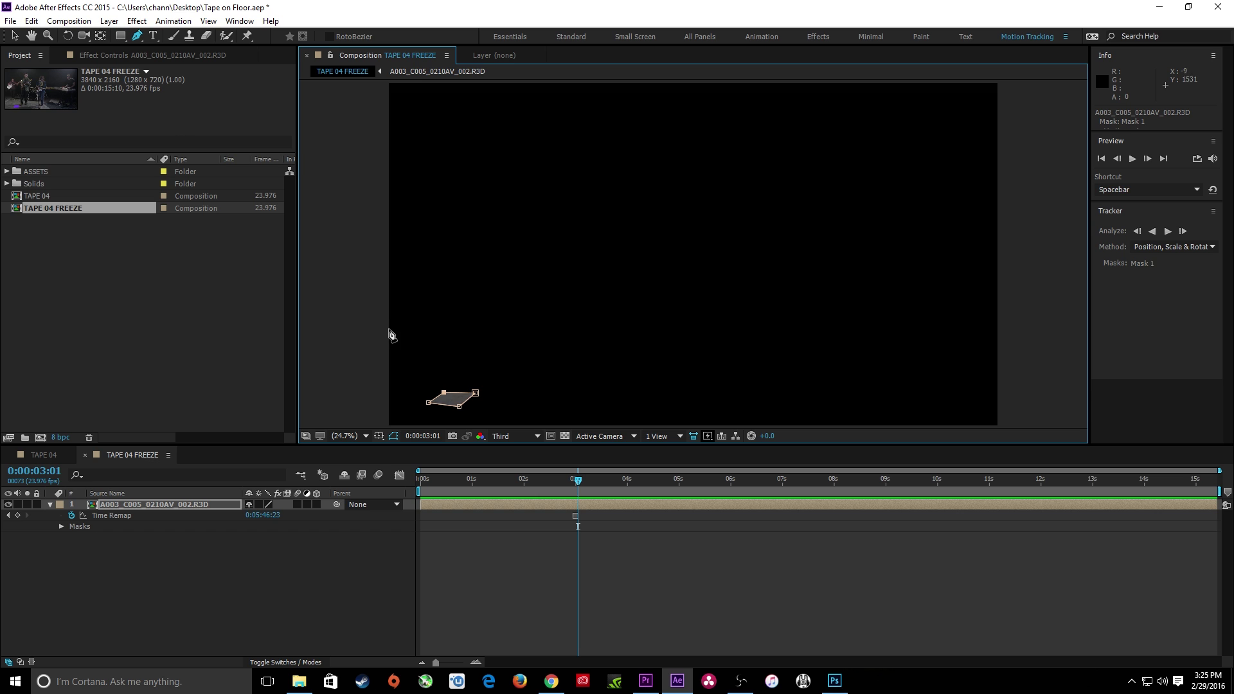
click(204, 557)
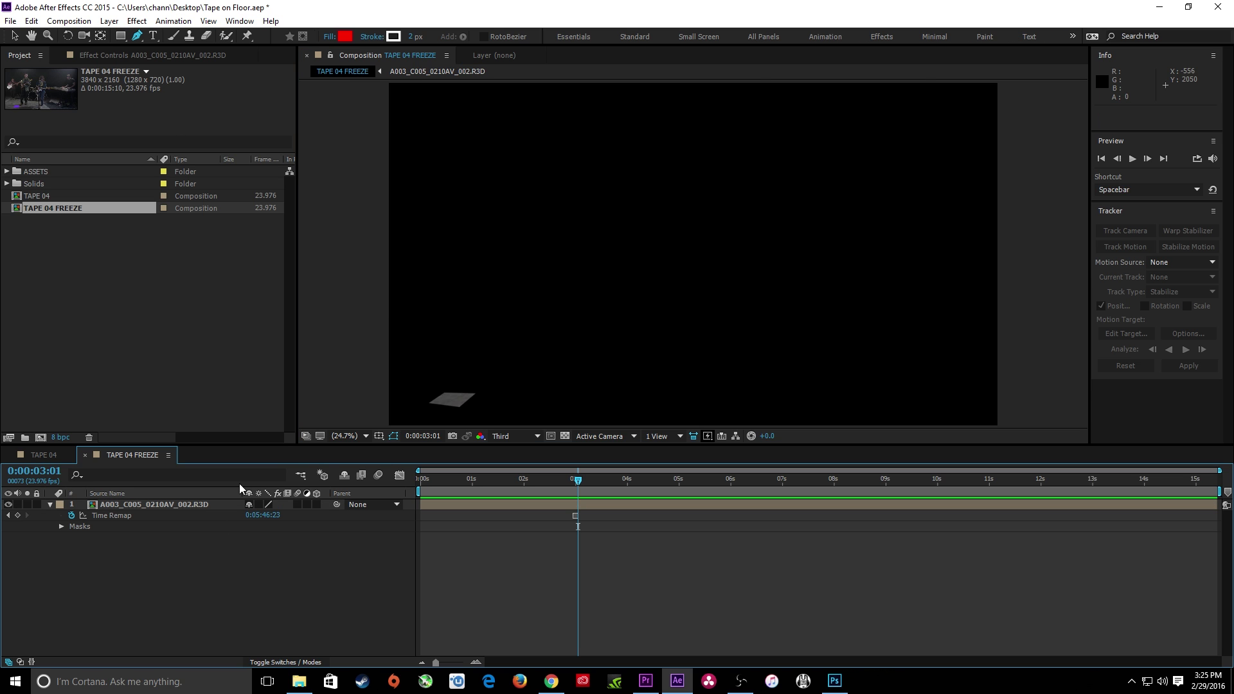
click(151, 505)
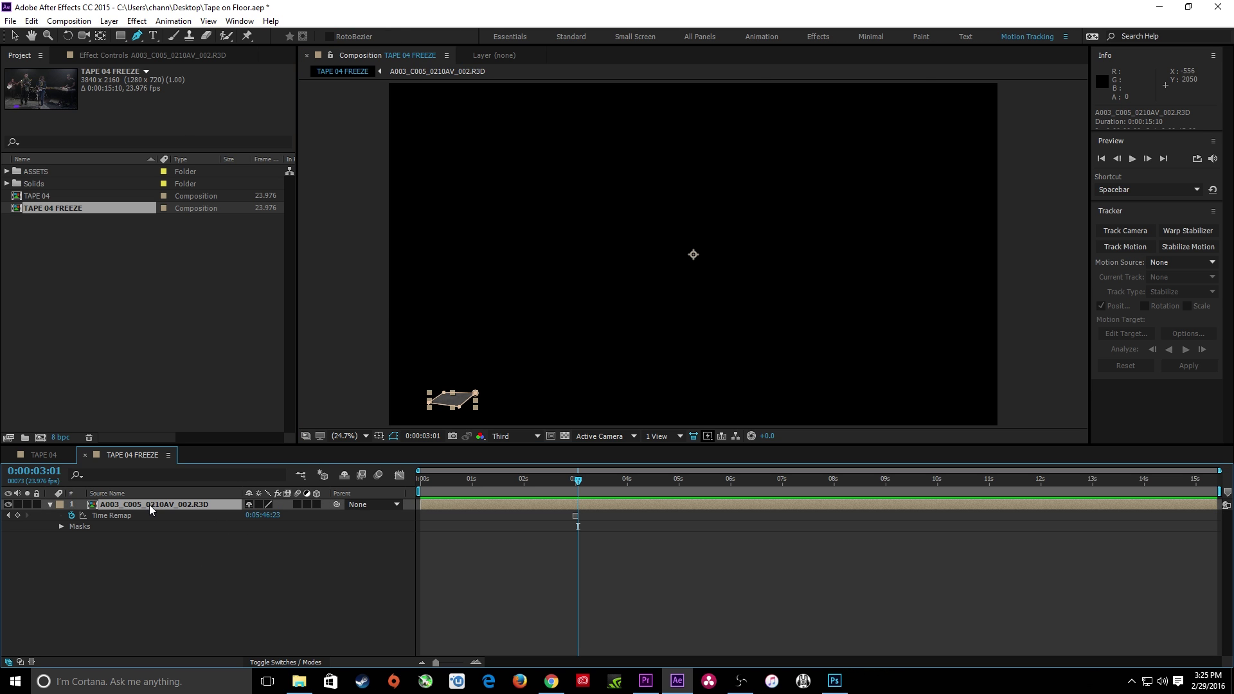
click(101, 35)
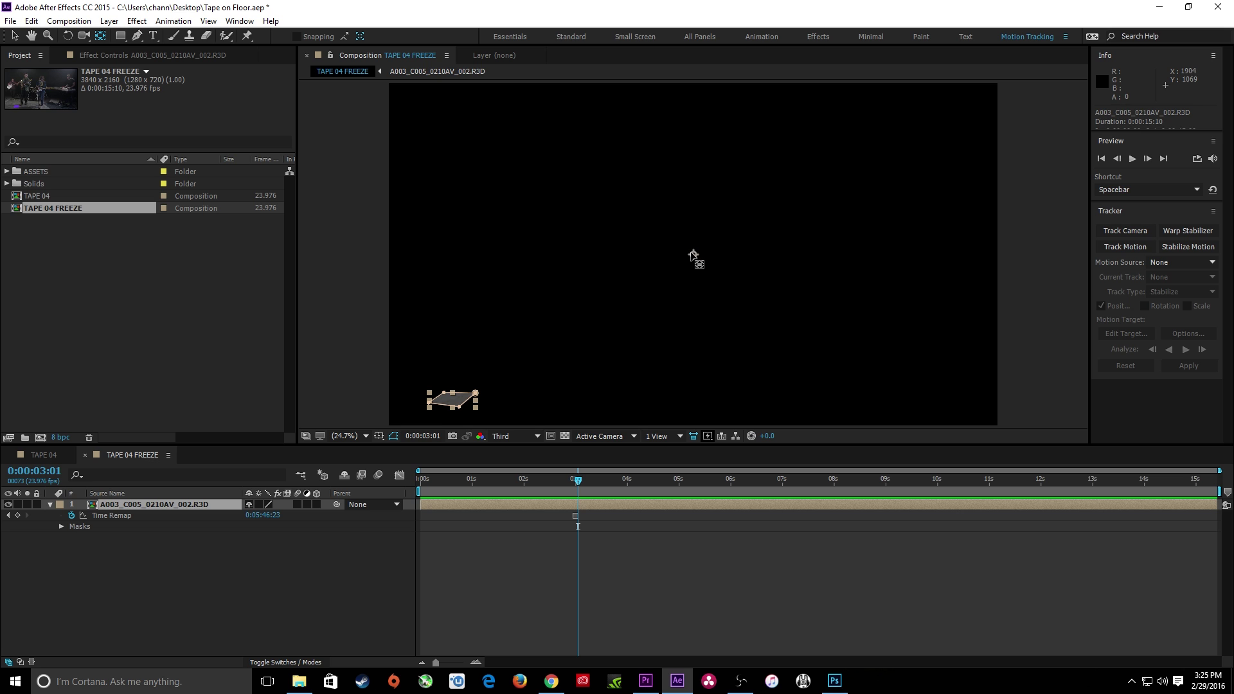
drag(675, 268, 449, 398)
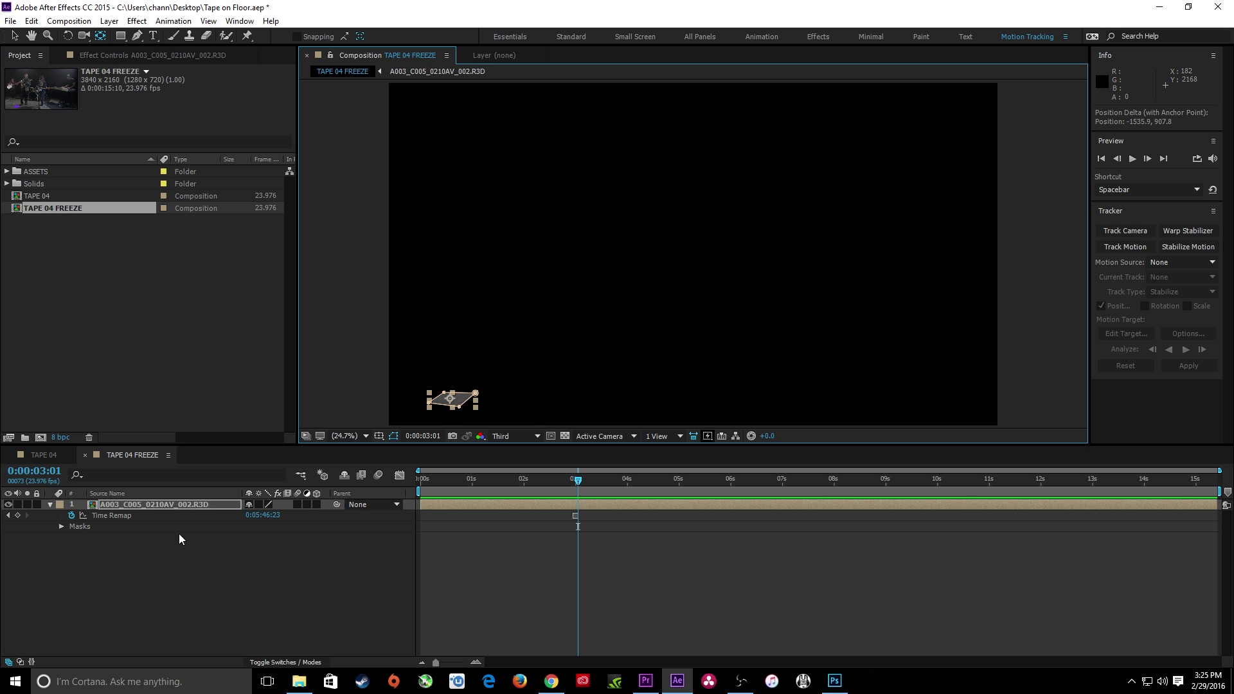
Scale the masked floor patch up to 979% and move it to the middle of the frame.
key(s)
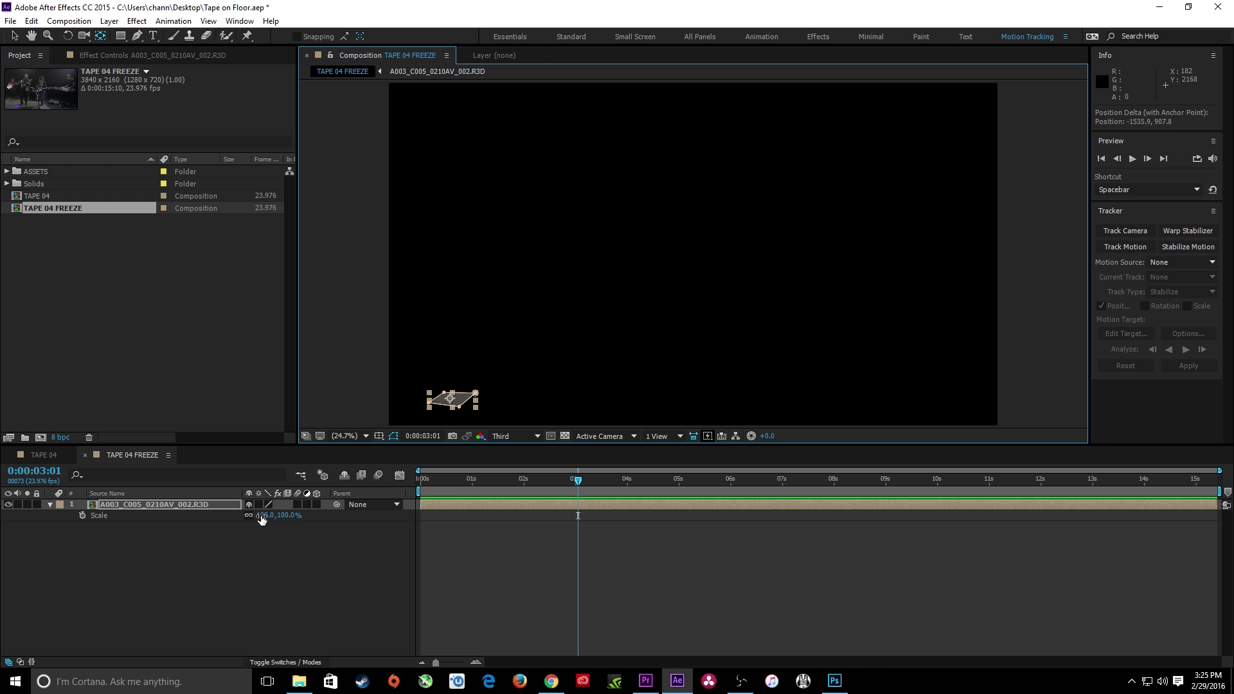
drag(263, 515, 543, 507)
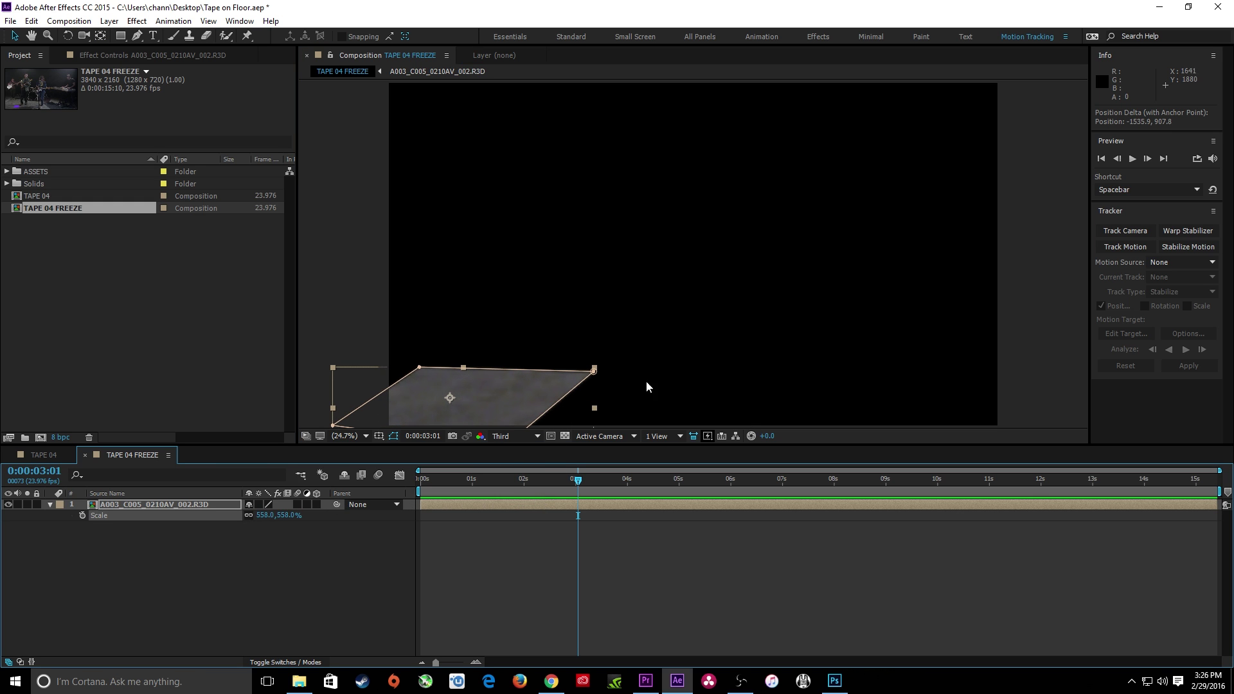
drag(510, 386, 724, 238)
drag(266, 515, 540, 518)
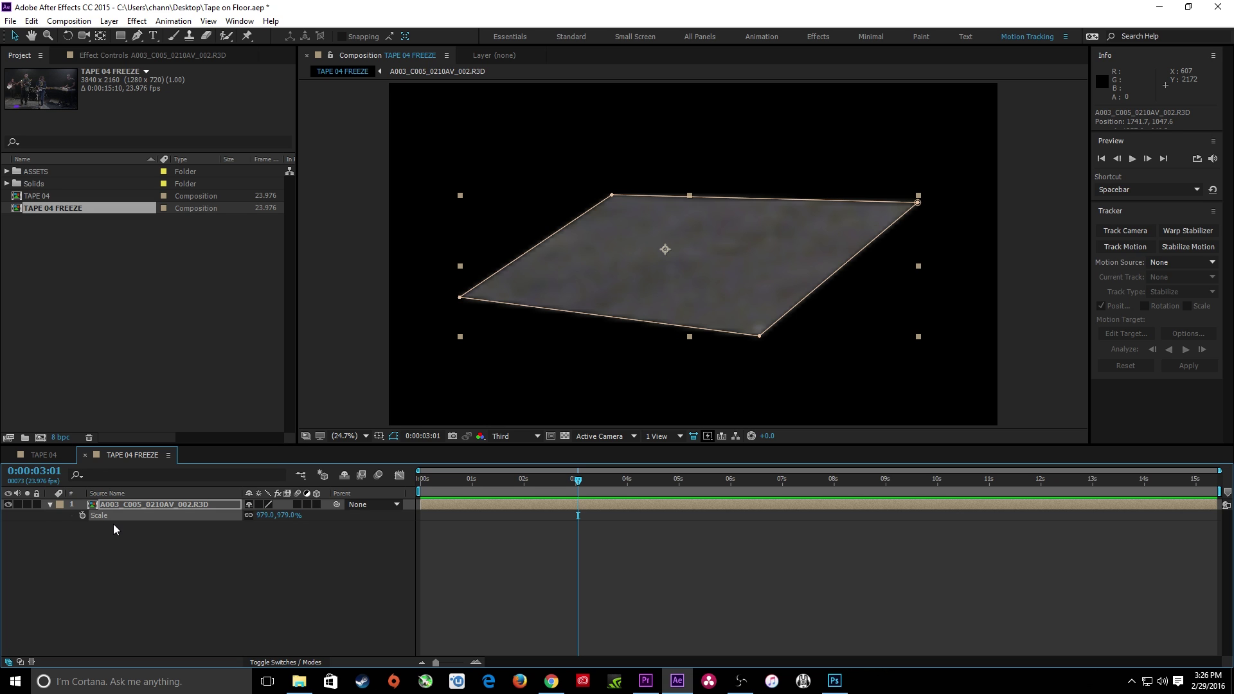
Set the Mask Feather of Mask 1 on the floor patch to 9 pixels.
key(m)
click(72, 516)
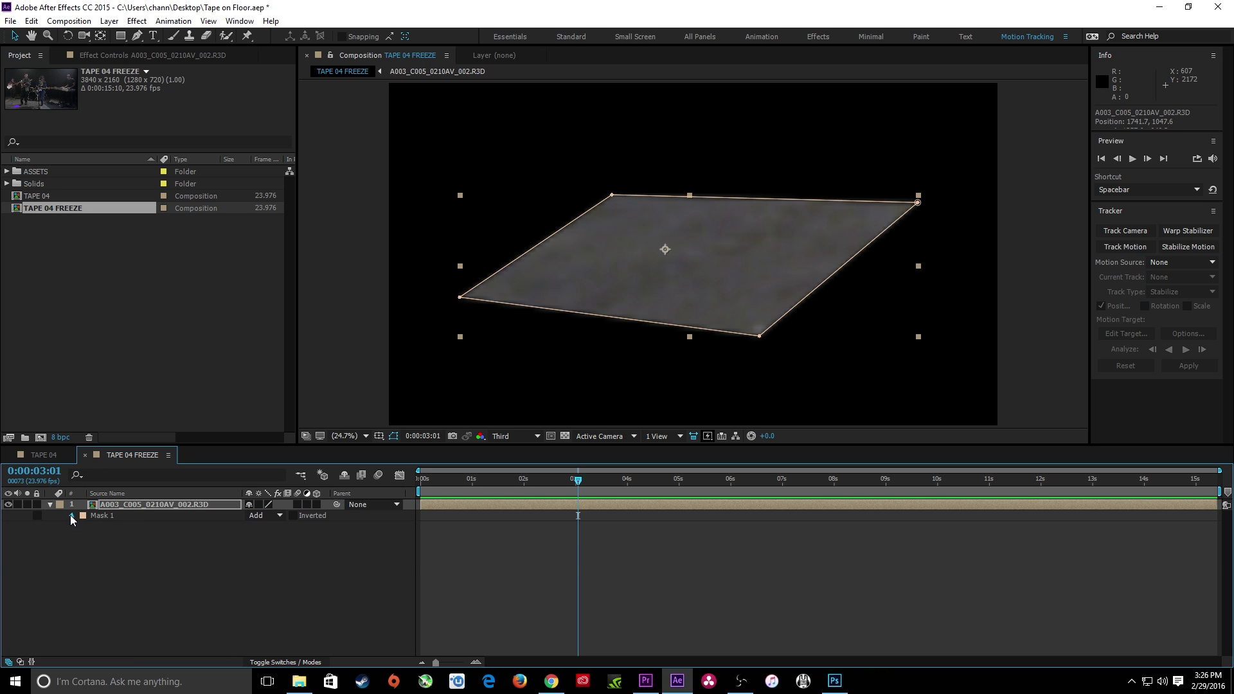
click(72, 516)
drag(274, 537, 281, 537)
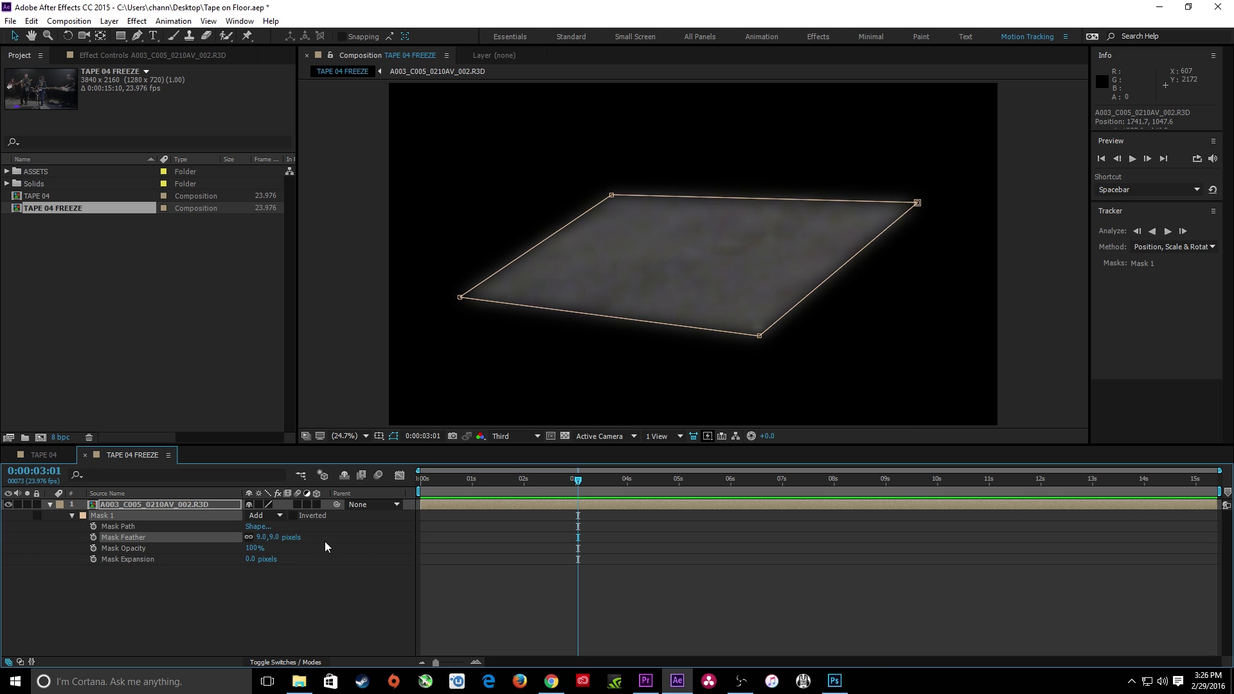
Replace the Track Solid 1 layer in TAPE 04 with the TAPE 04 FREEZE composition.
click(44, 455)
click(125, 504)
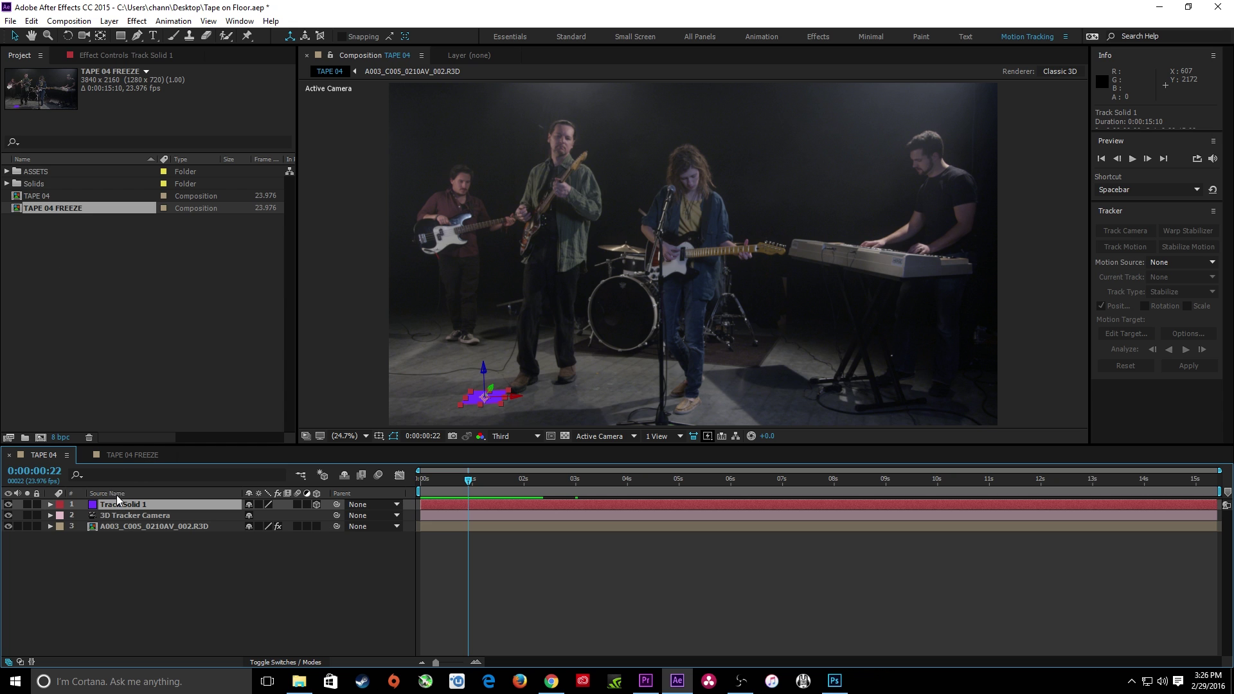
drag(40, 214, 136, 505)
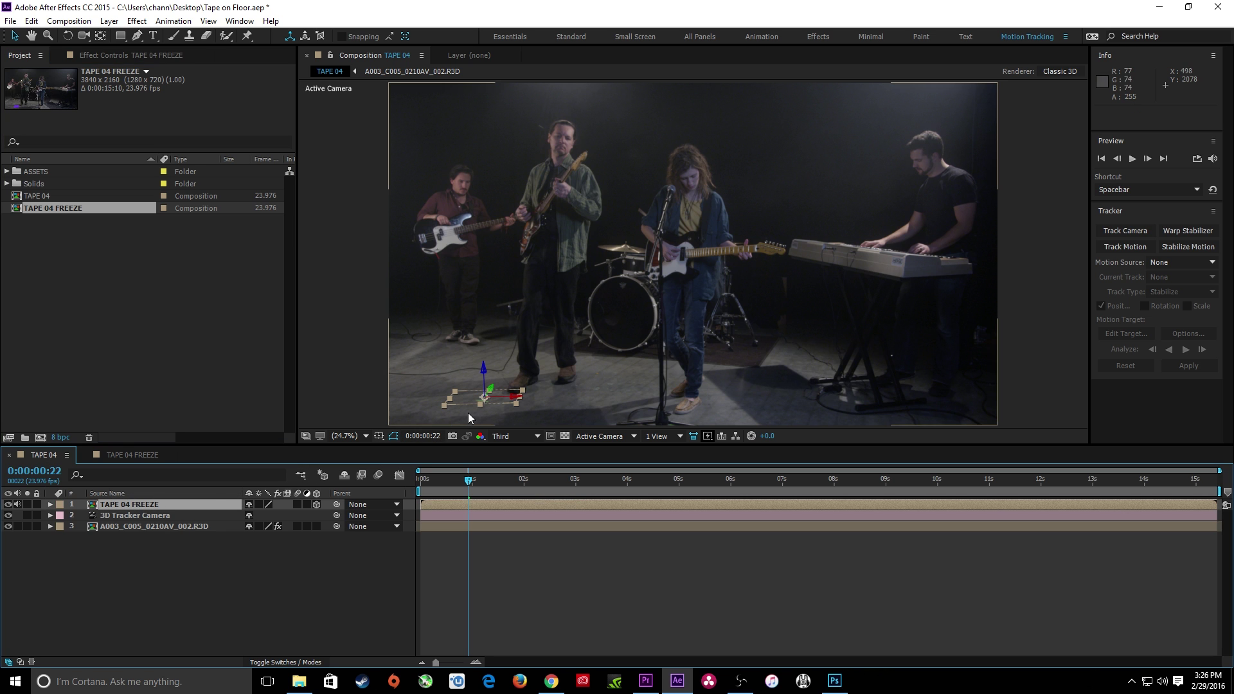
Try to shift the TAPE 04 FREEZE layer along its axes over the green tape, and undo the moves.
scroll(496, 404, up, 5)
scroll(495, 403, down, 2)
scroll(495, 403, up, 2)
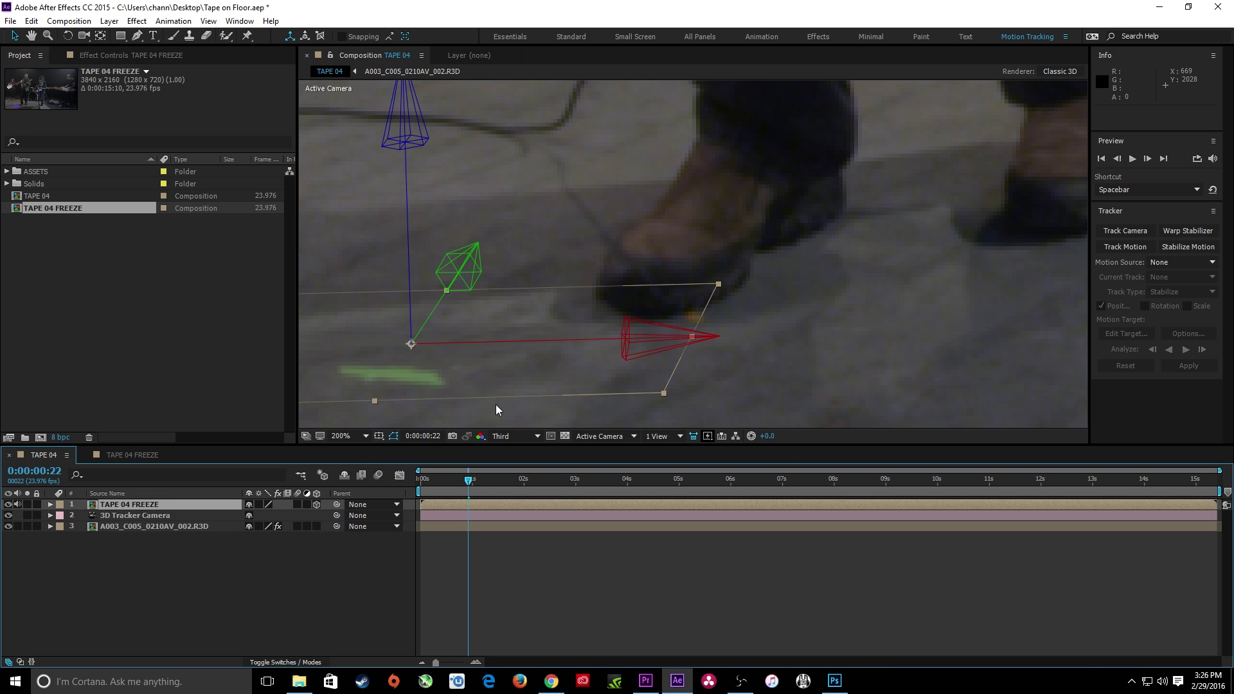
drag(472, 355, 644, 270)
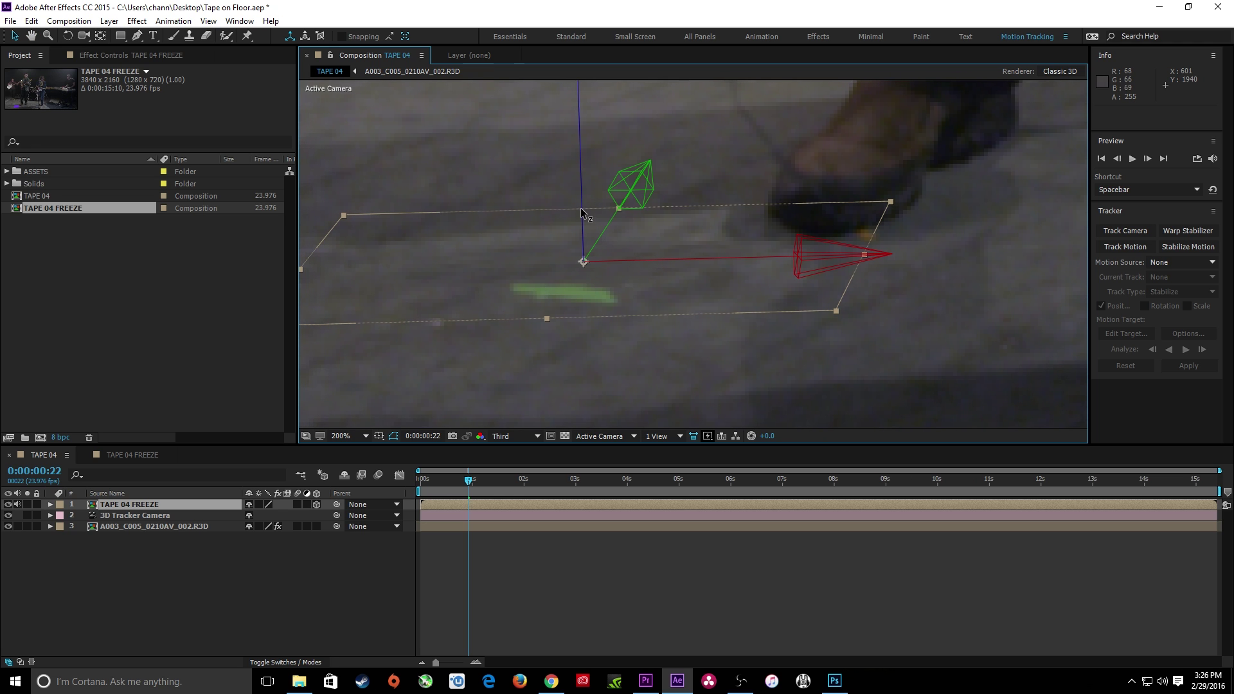
drag(581, 208, 582, 217)
key(ctrl+z)
key(ctrl+z)
key(ctrl+z)
mouse_move(611, 222)
mouse_down()
mouse_move(550, 329)
mouse_move(611, 229)
mouse_move(585, 272)
mouse_move(606, 226)
mouse_move(595, 238)
mouse_move(615, 230)
mouse_move(599, 257)
mouse_move(613, 241)
mouse_up()
key(ctrl+z)
key(ctrl+shift+z)
Set the TAPE 04 FREEZE layer's X Rotation to 82° and its Y Rotation to 13°.
click(50, 505)
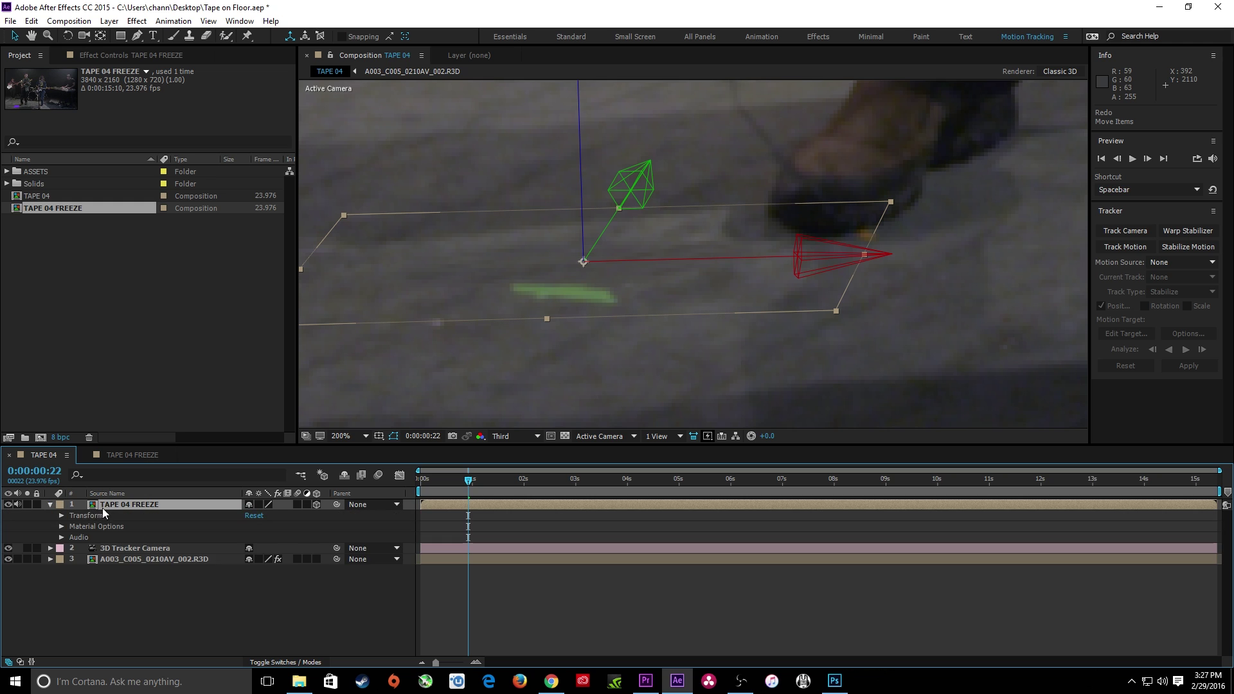
click(61, 515)
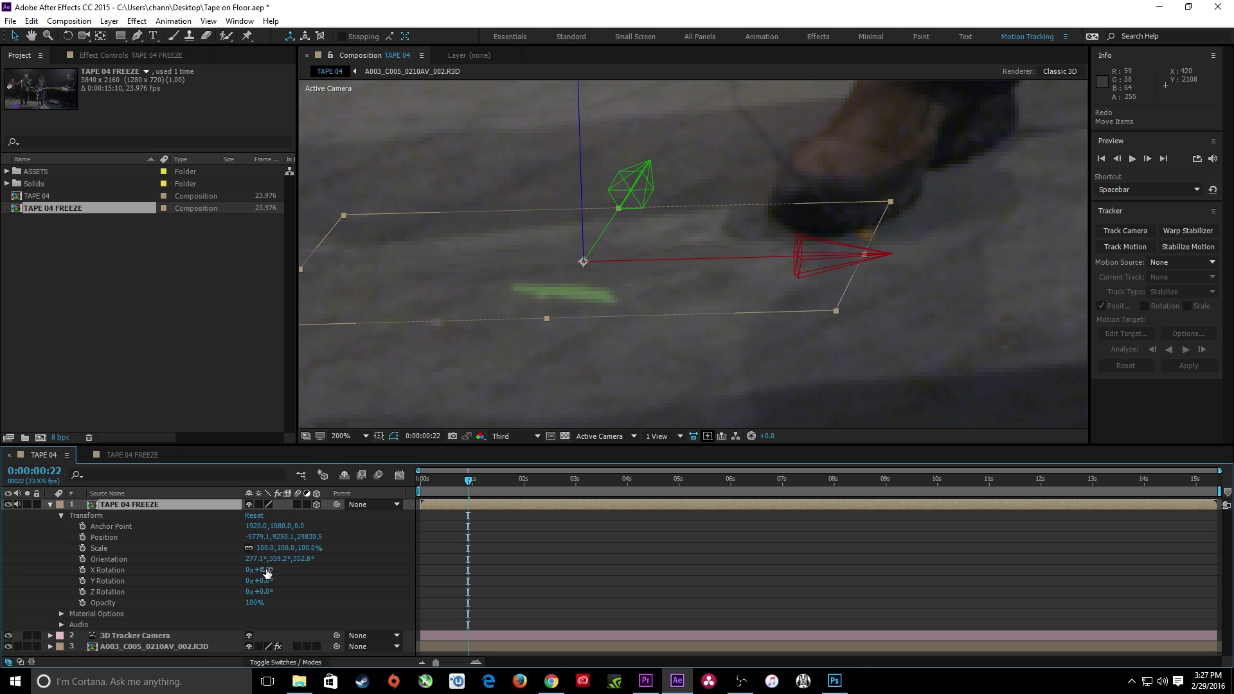
drag(265, 569, 317, 568)
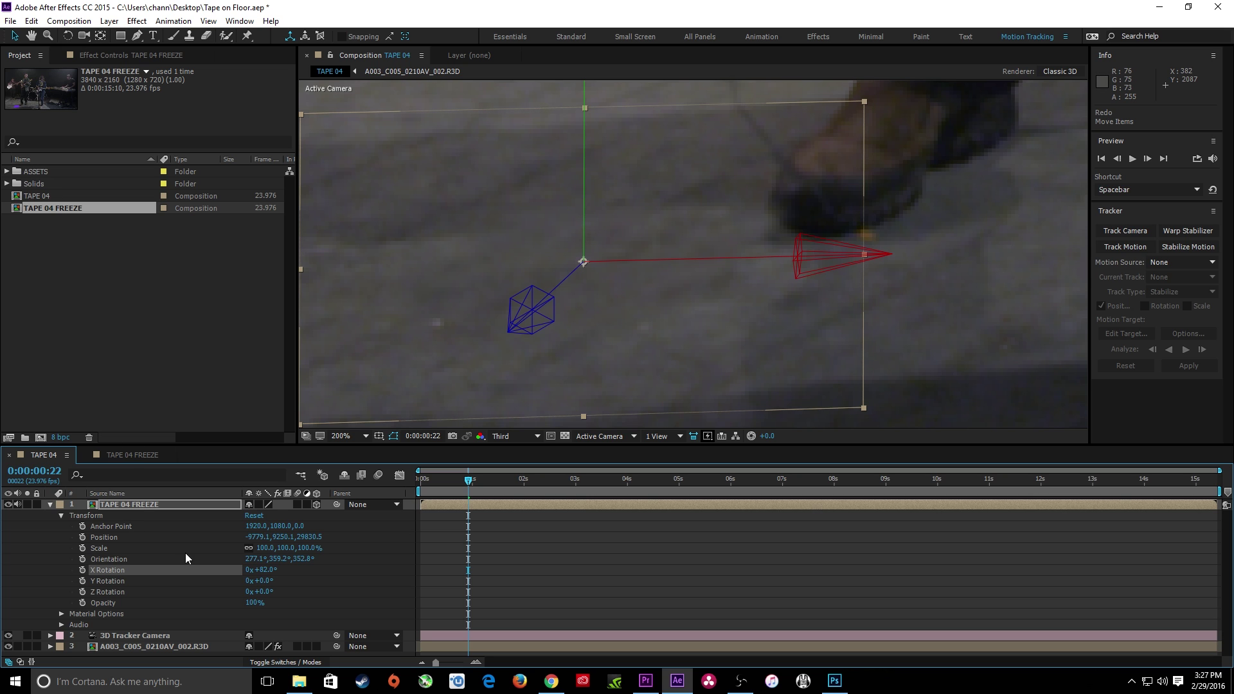
drag(268, 581, 276, 580)
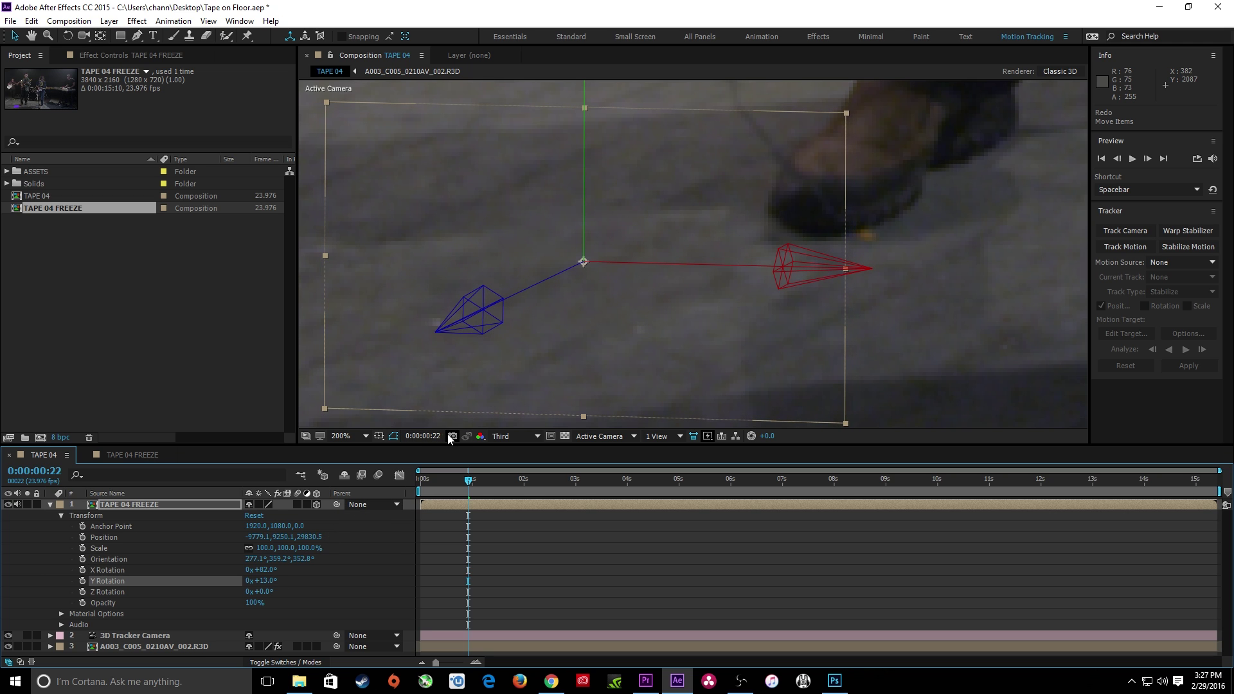
Reposition the TAPE 04 FREEZE layer over the floor tape at about -9871.4, 9292.1, 29839.3.
drag(638, 265, 562, 263)
drag(569, 210, 577, 262)
key(ctrl+z)
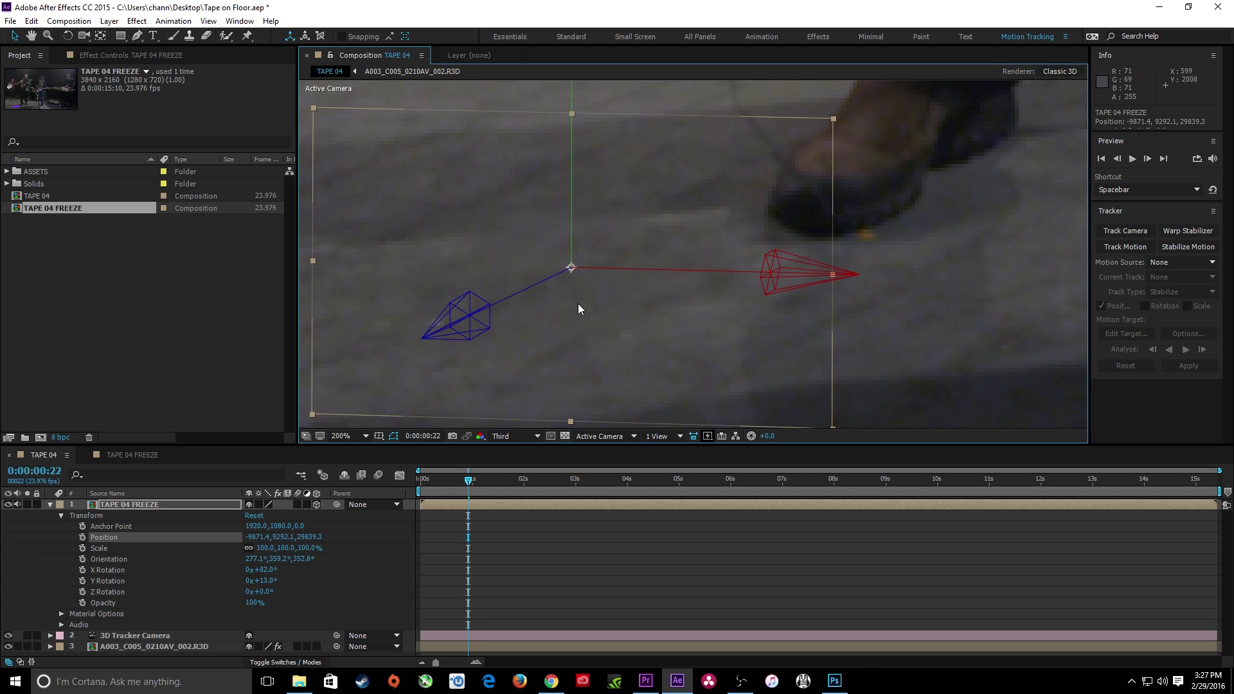
key(shift+slash)
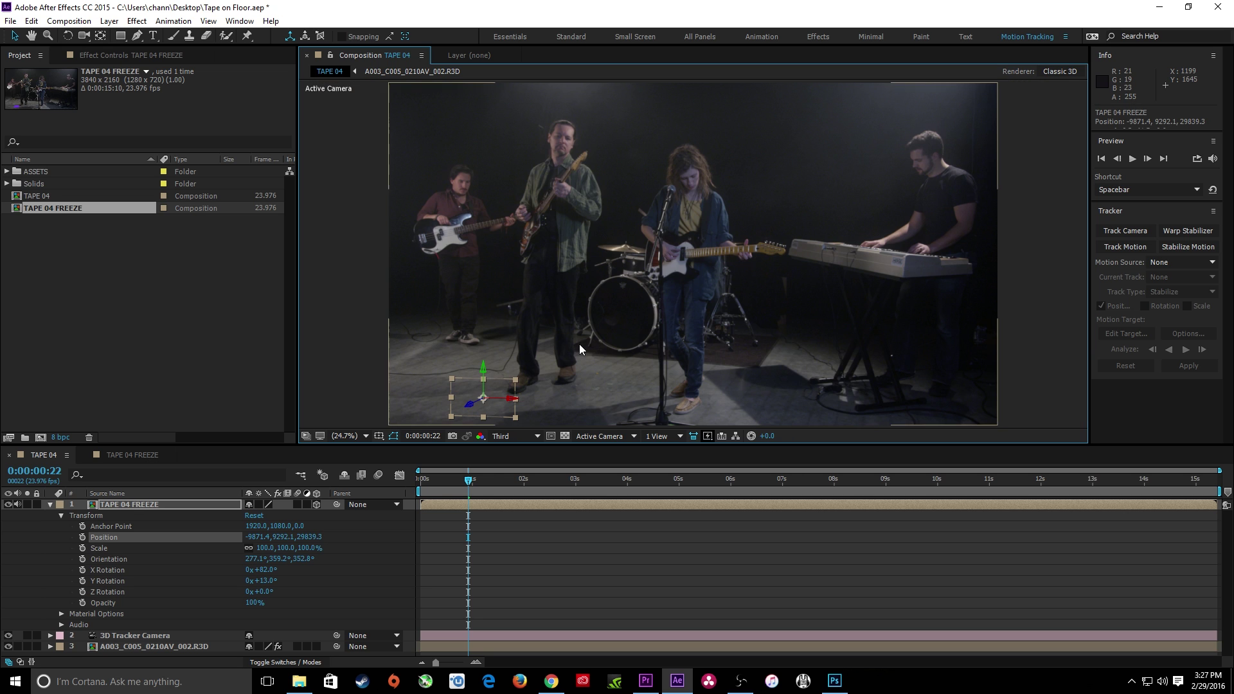
Collapse and deselect the TAPE 04 FREEZE layer, and preview TAPE 04 from its start to check the tape cover-up.
click(50, 504)
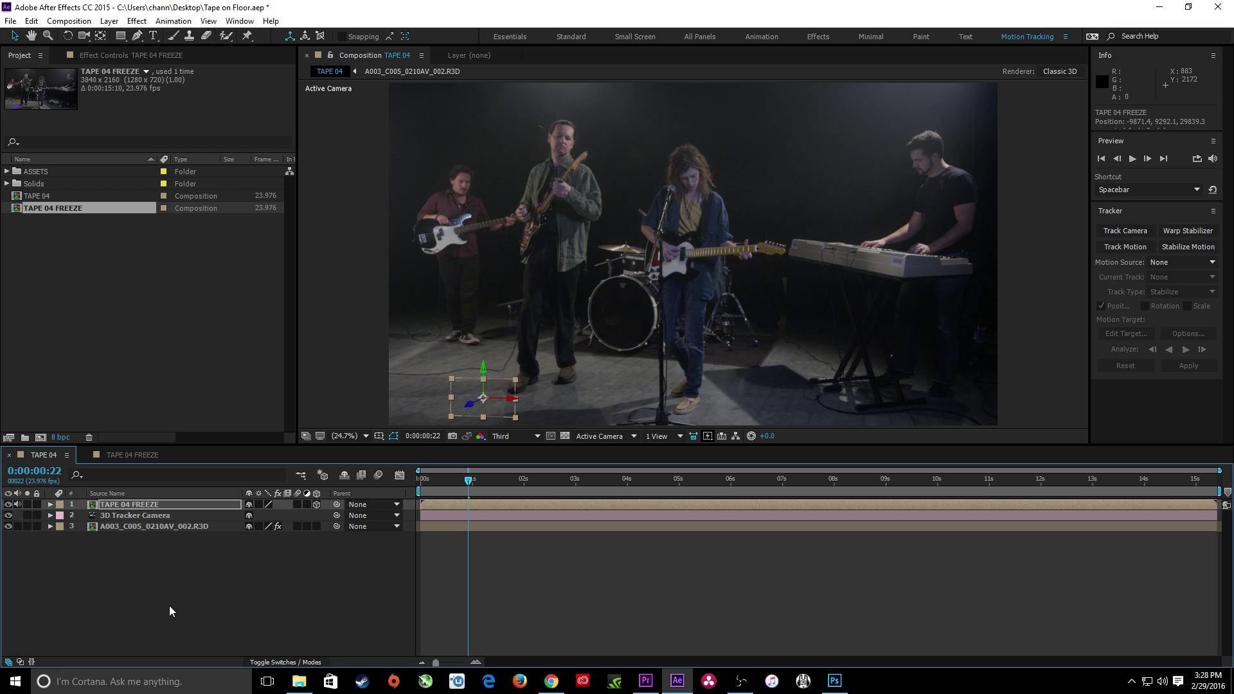
click(167, 611)
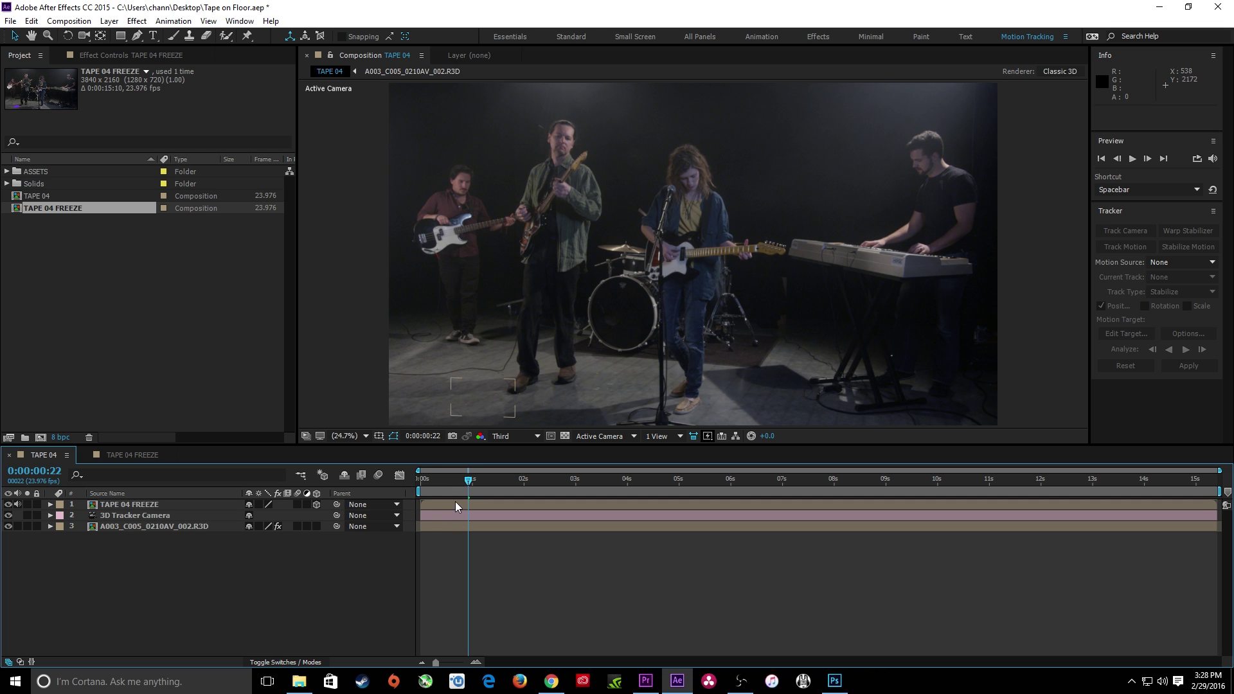
key(Home)
key(space)
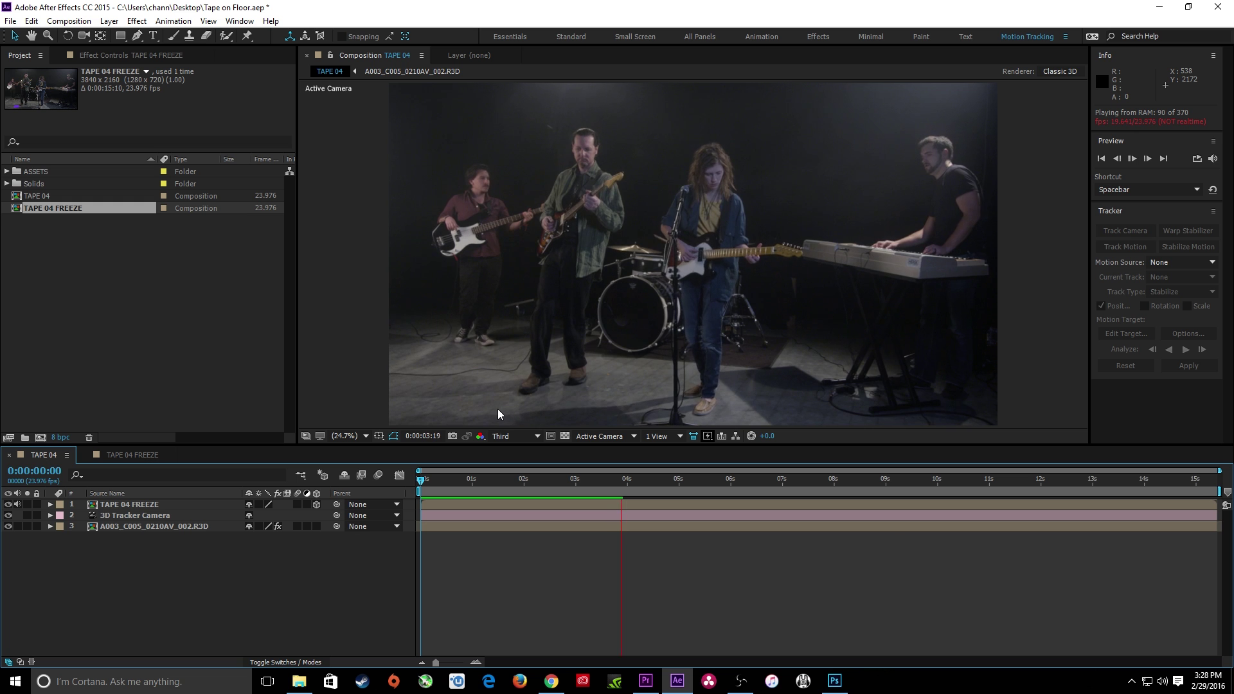
Preview TAPE 04 from 0:00:02:05 to check the floor patch beside the guitarist's feet up close.
drag(649, 481, 535, 481)
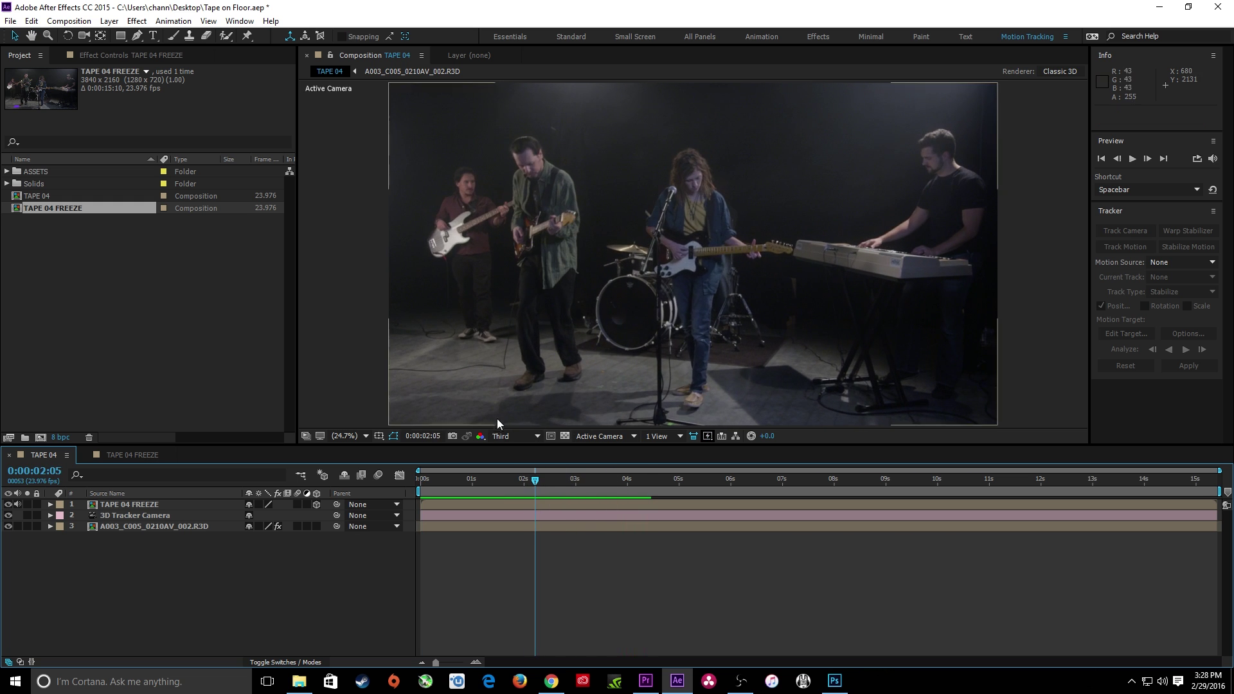
scroll(495, 411, up, 2)
scroll(495, 407, up, 3)
scroll(500, 402, down, 1)
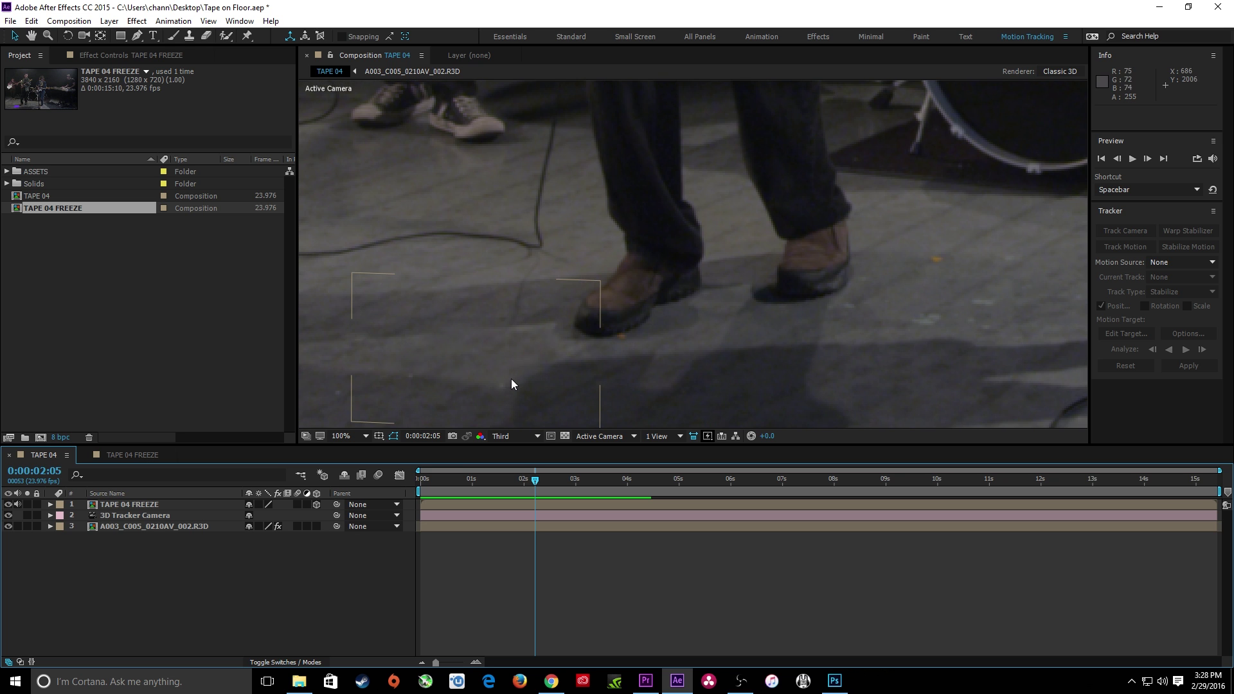
key(space)
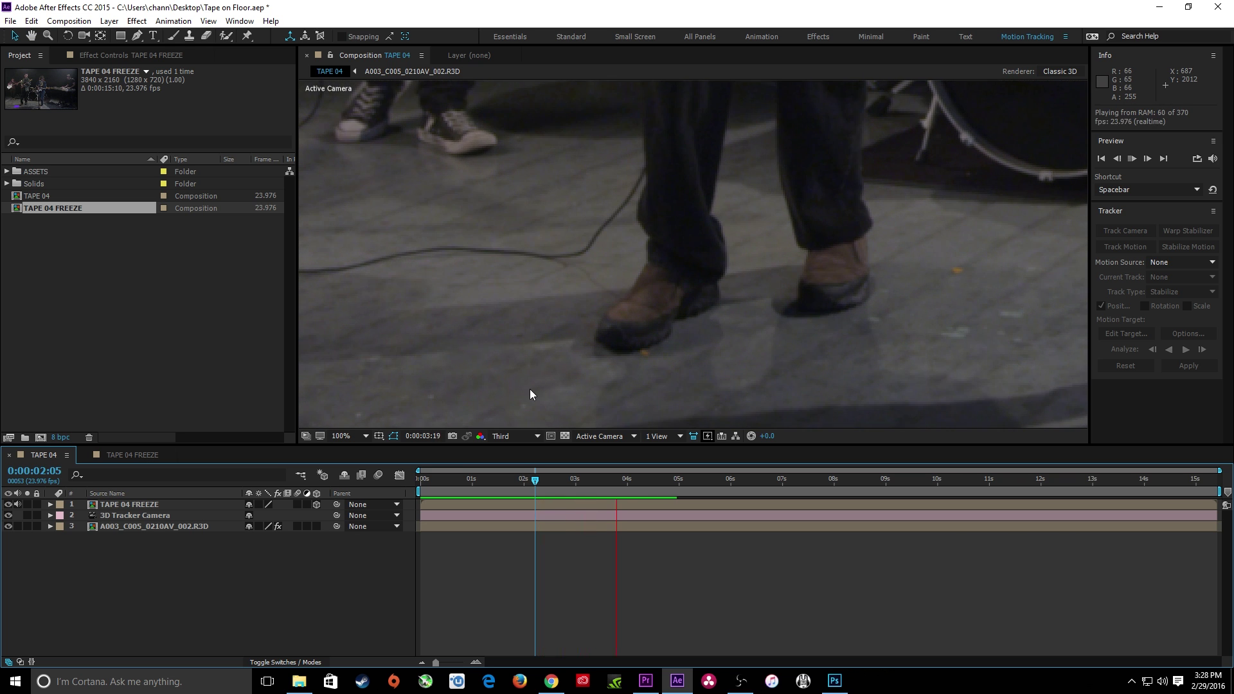
key(space)
Select the TAPE 04 FREEZE layer and inspect its floor patch at 0:00:08:16 and 0:00:00:16.
drag(666, 480, 868, 483)
key(shift+/)
click(103, 505)
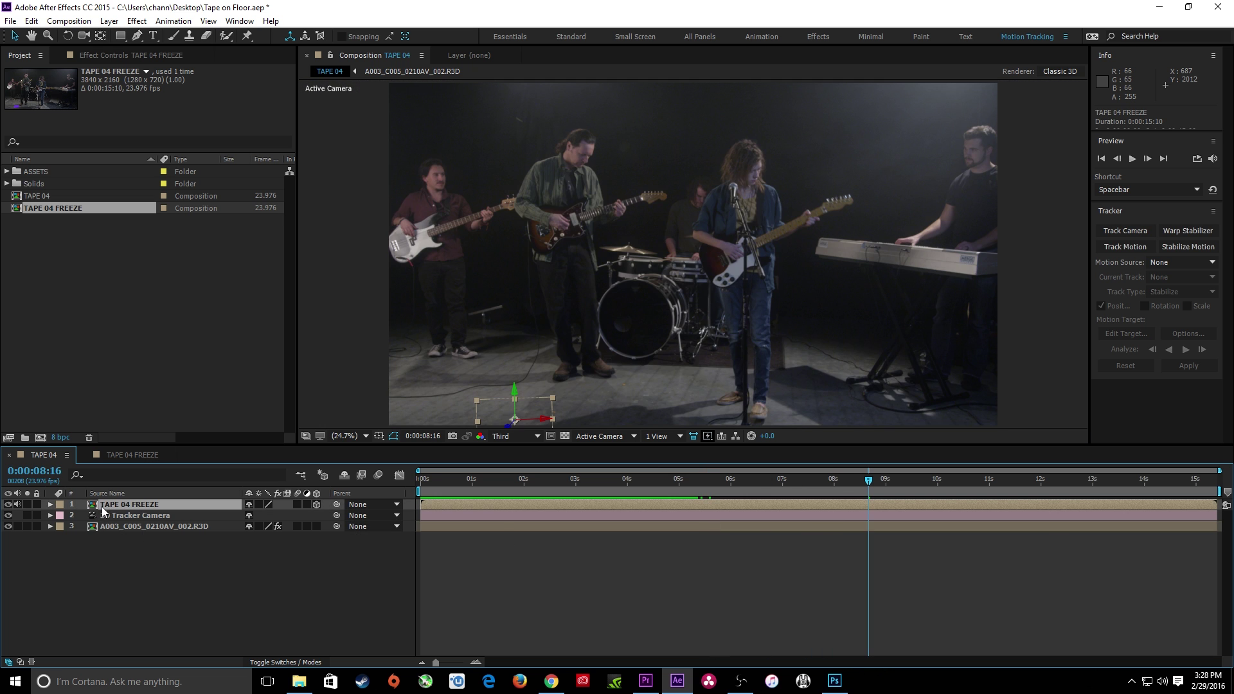
drag(537, 483, 455, 483)
scroll(496, 412, up, 3)
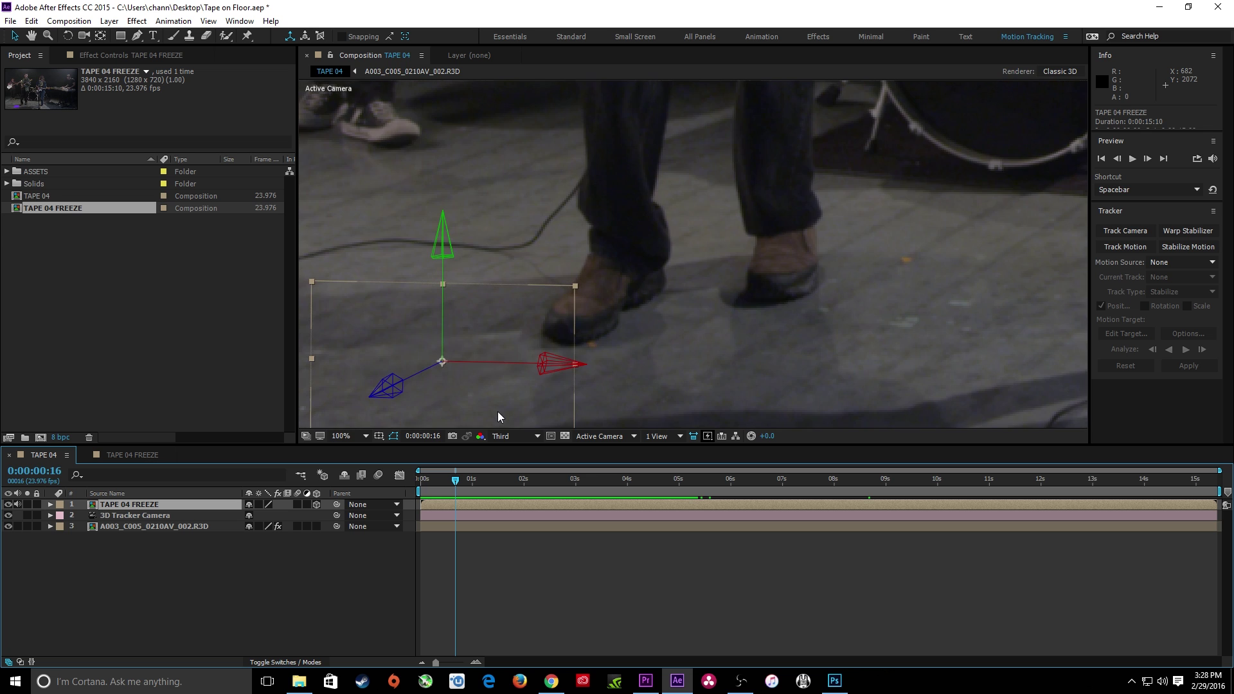
scroll(496, 412, down, 1)
scroll(487, 411, up, 2)
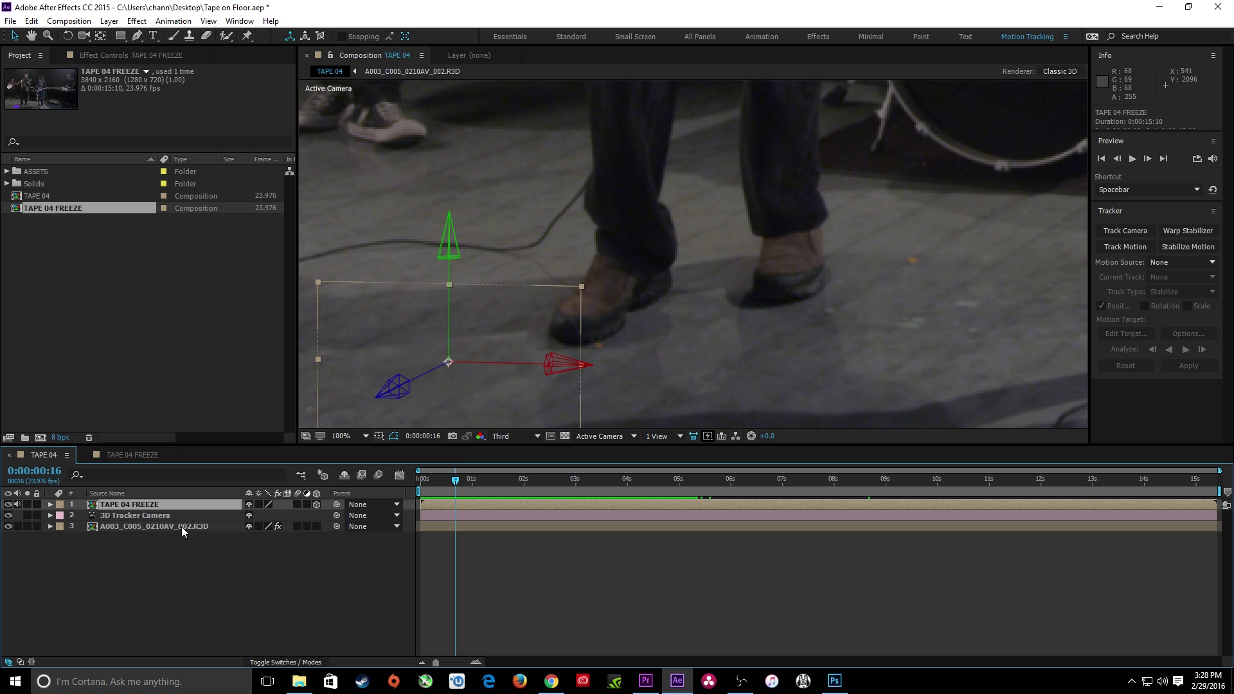
Set the Mask 1 feather in TAPE 04 FREEZE to 55 pixels and check the blend in TAPE 04 at 0:00:01:17.
click(50, 504)
click(61, 516)
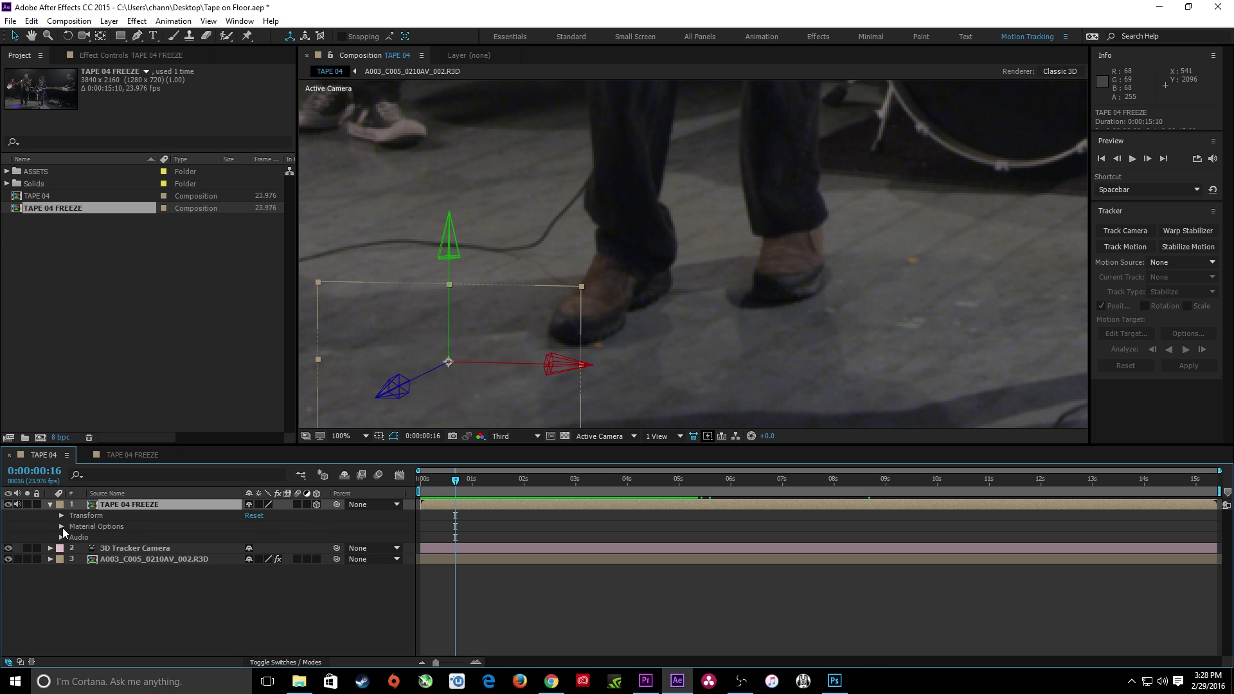
drag(278, 536, 288, 536)
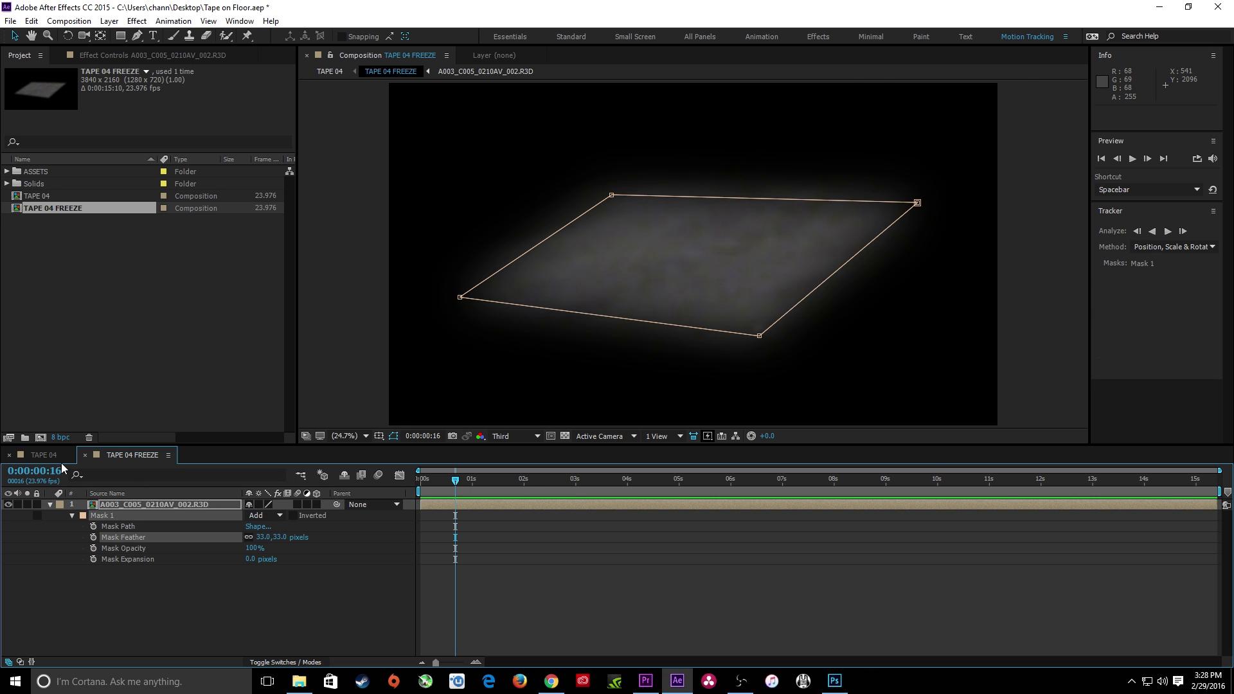
click(58, 460)
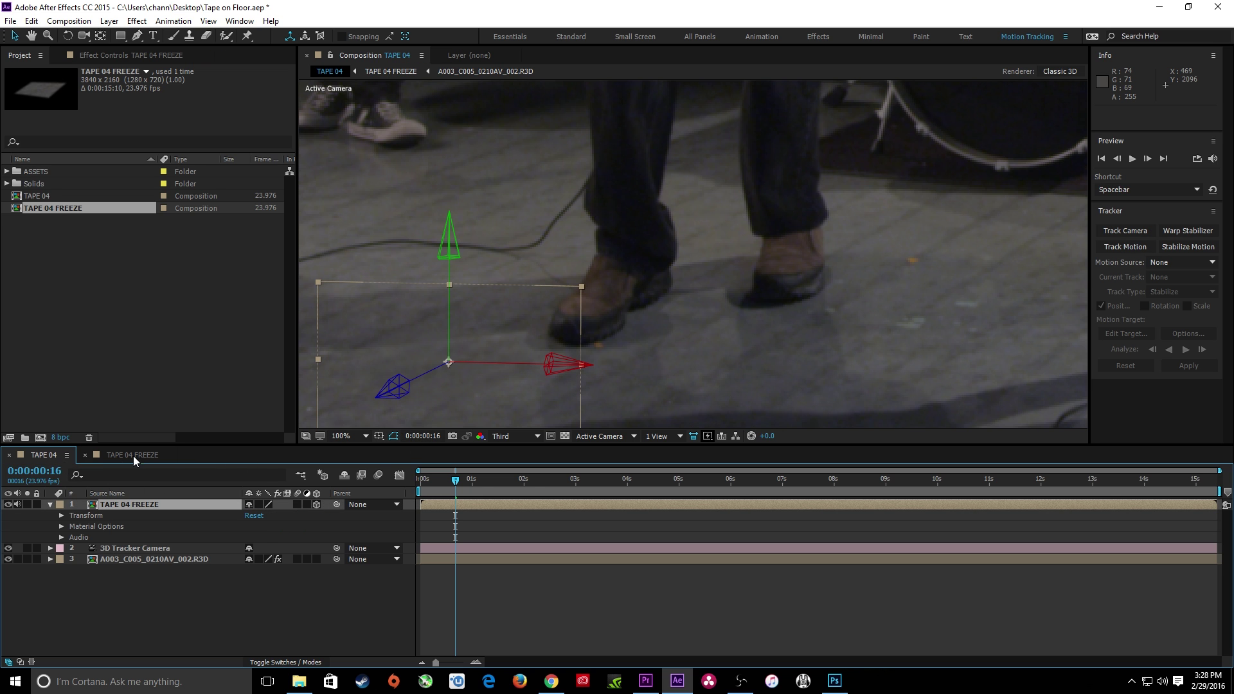
click(132, 456)
drag(257, 537, 274, 537)
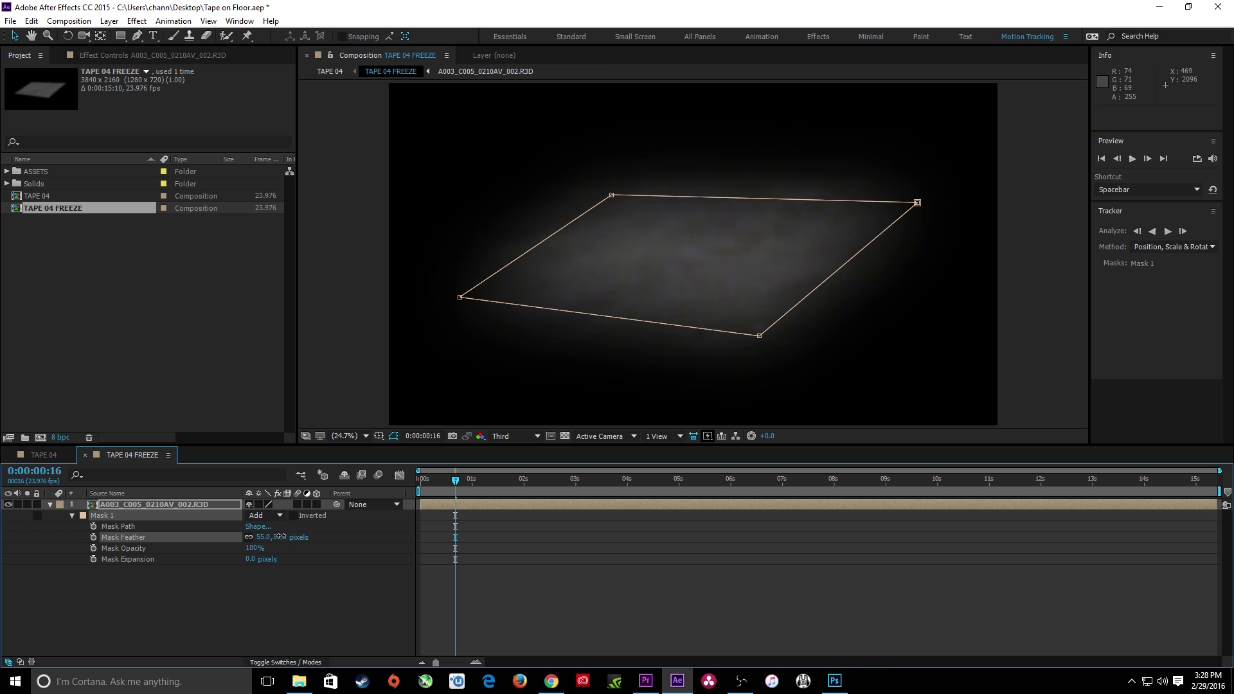
click(50, 460)
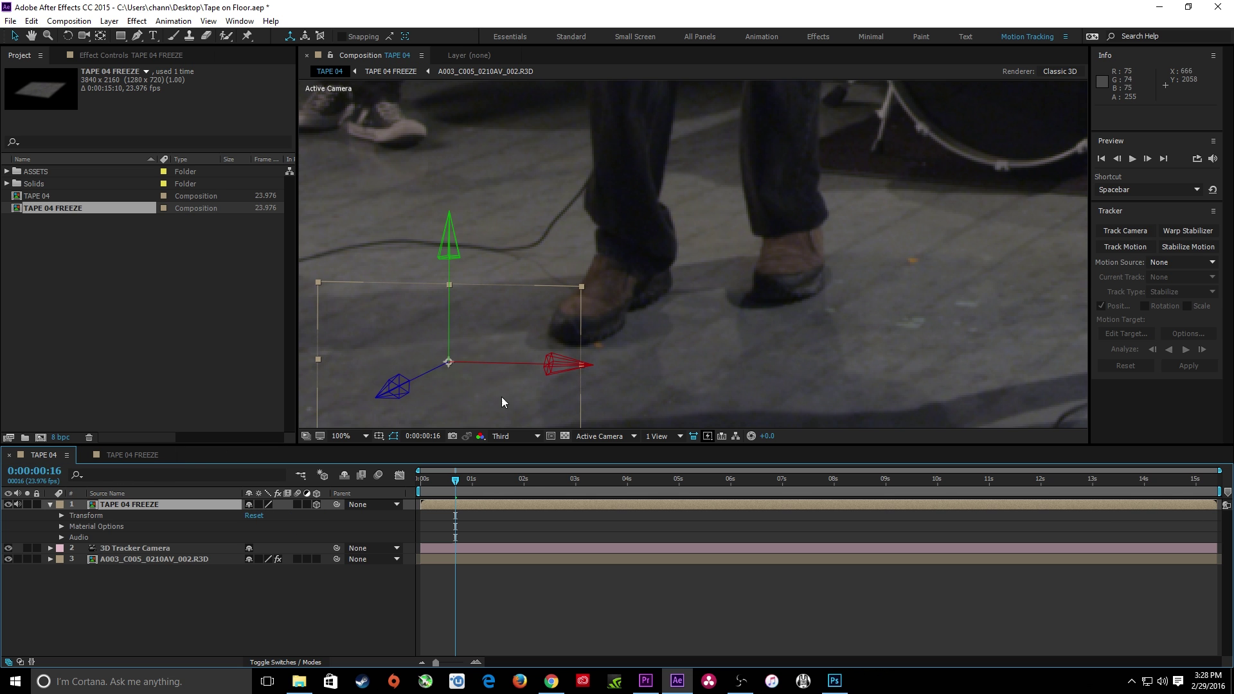
drag(461, 481, 510, 485)
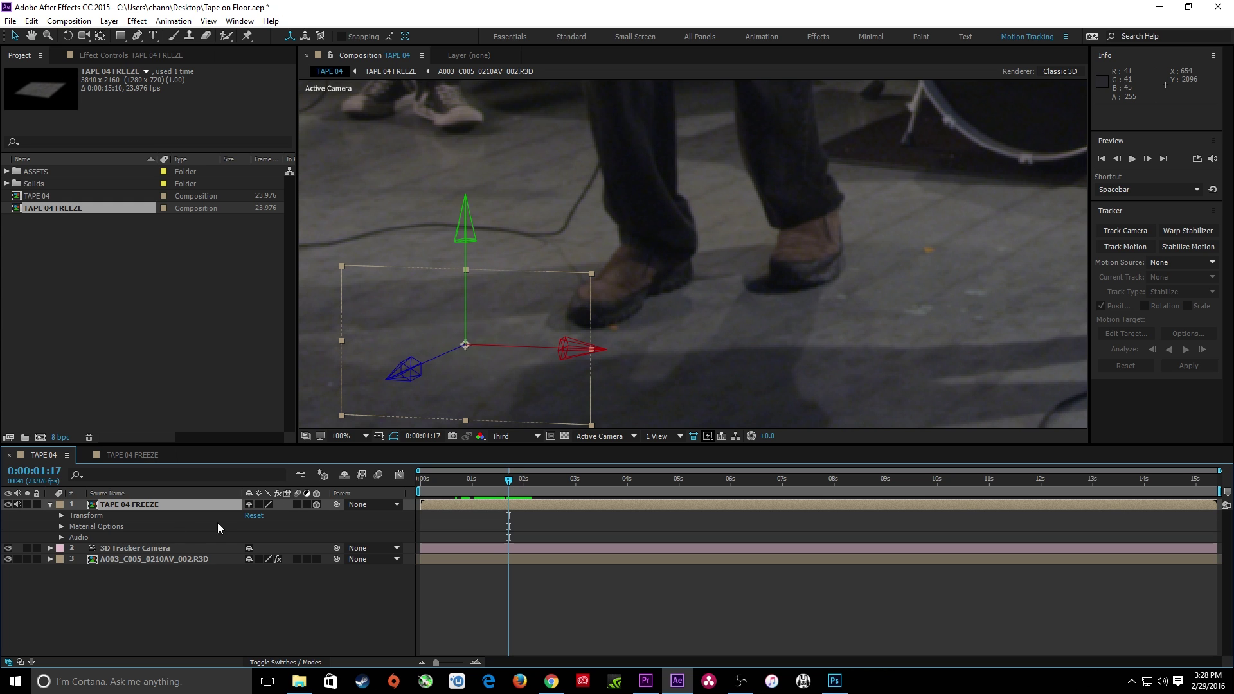
Set the Mask 1 feather in TAPE 04 FREEZE to 63 pixels and return to the TAPE 04 composition.
double_click(95, 506)
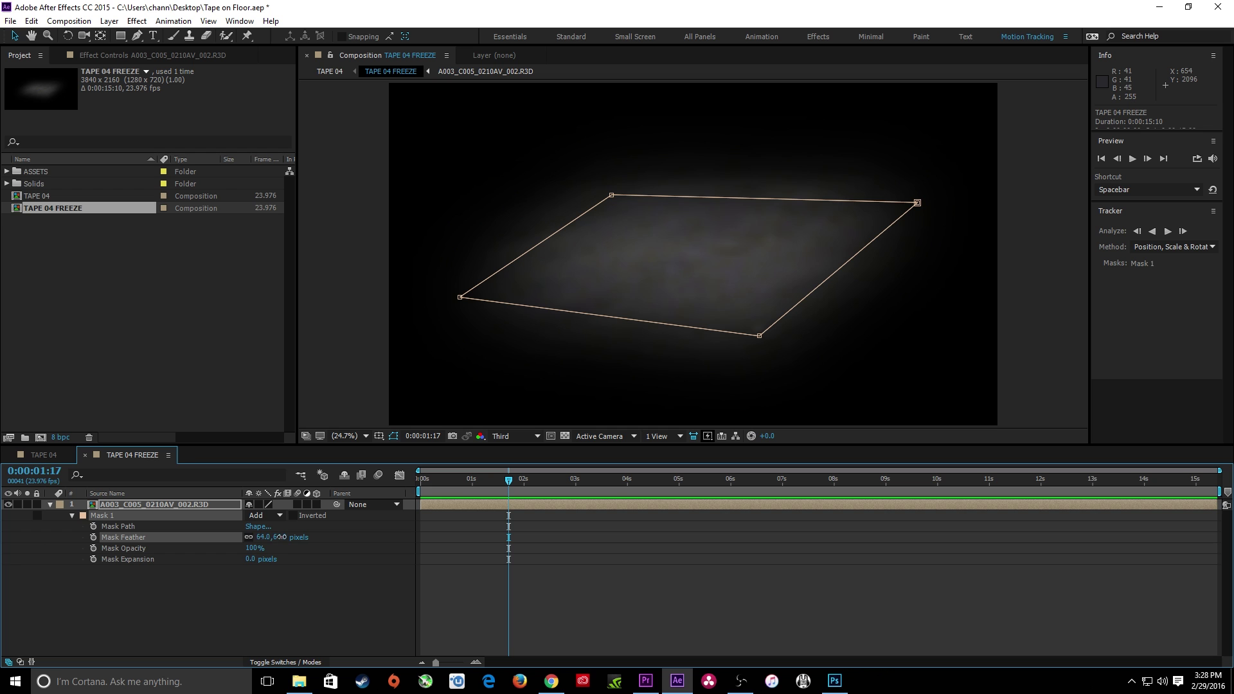
drag(281, 537, 288, 537)
click(43, 455)
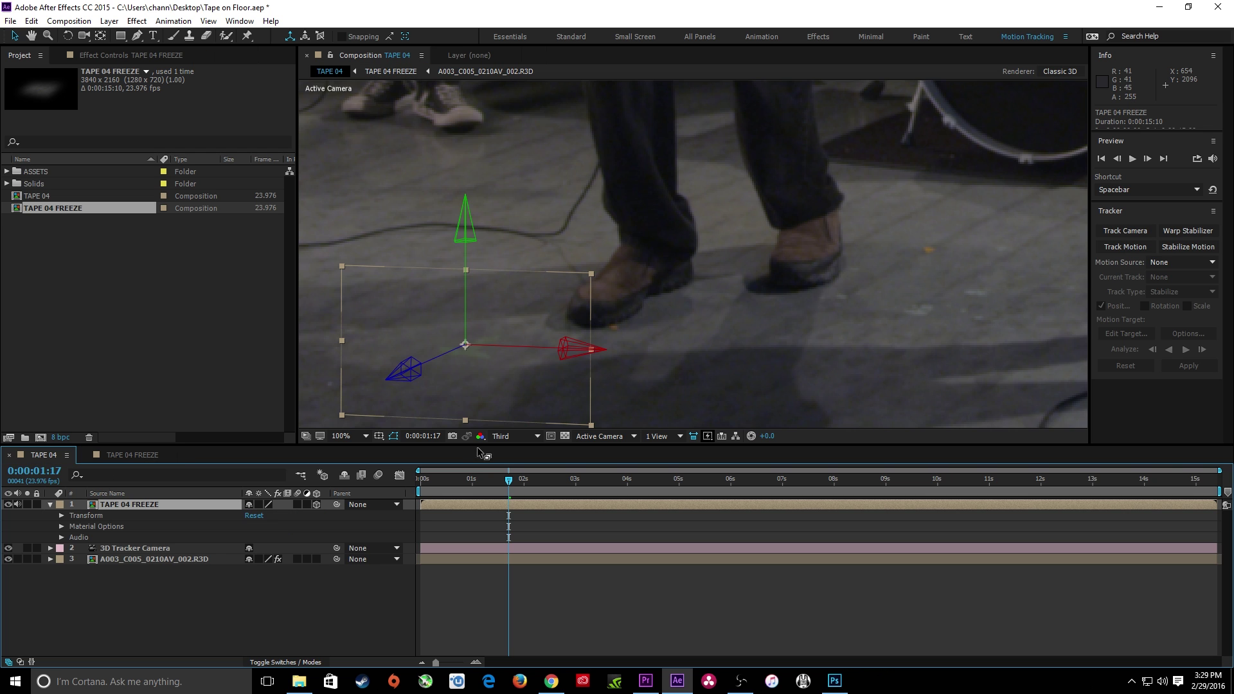
click(126, 455)
drag(275, 538, 271, 536)
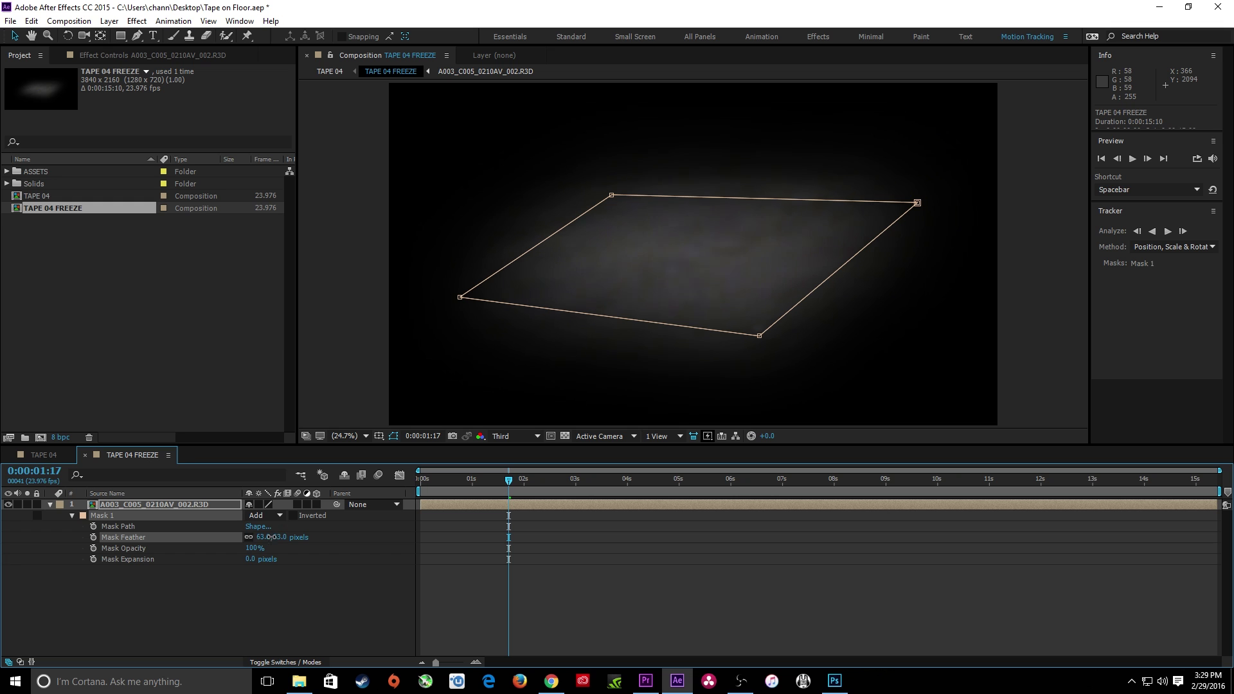
click(40, 454)
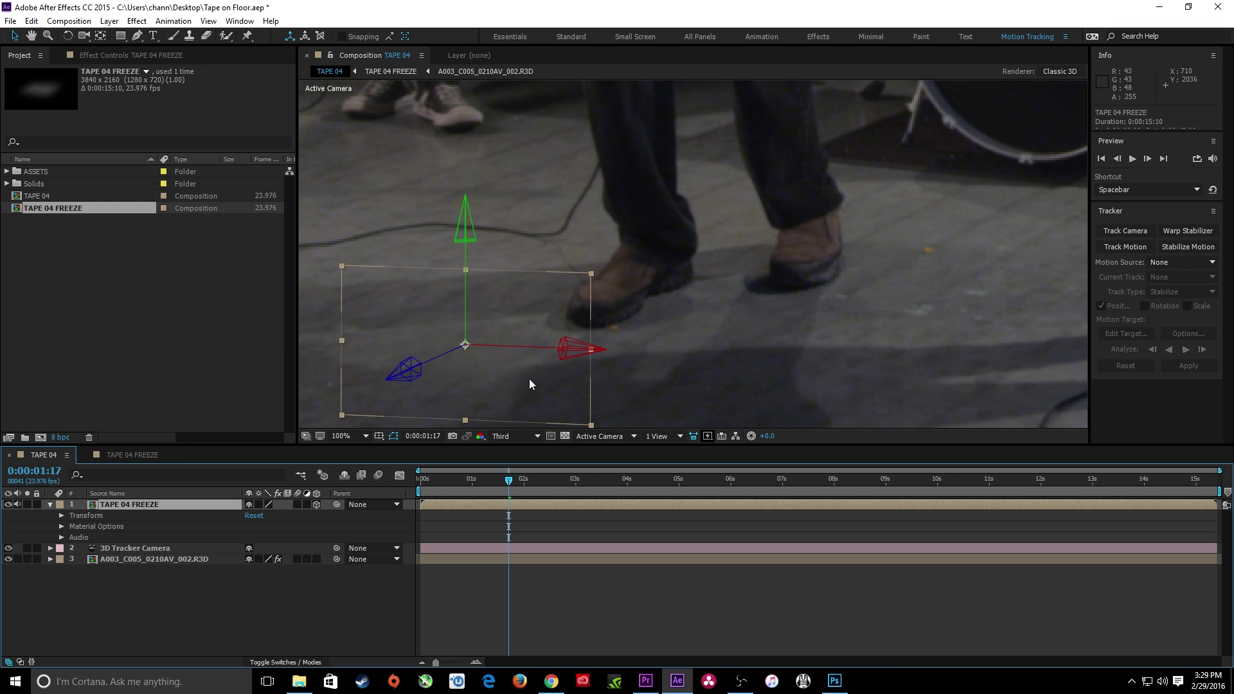
Deselect the layer and preview TAPE 04 full frame from the start to check the tape removal.
key(shift+slash)
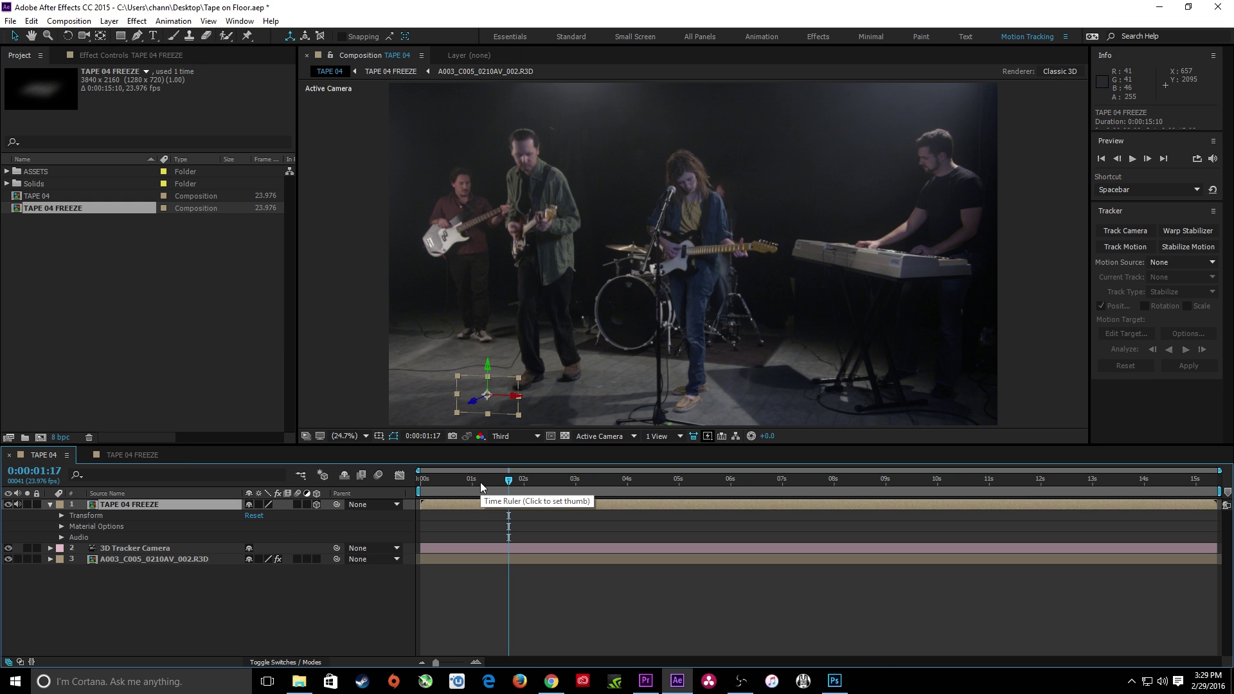
click(301, 627)
key(Home)
key(space)
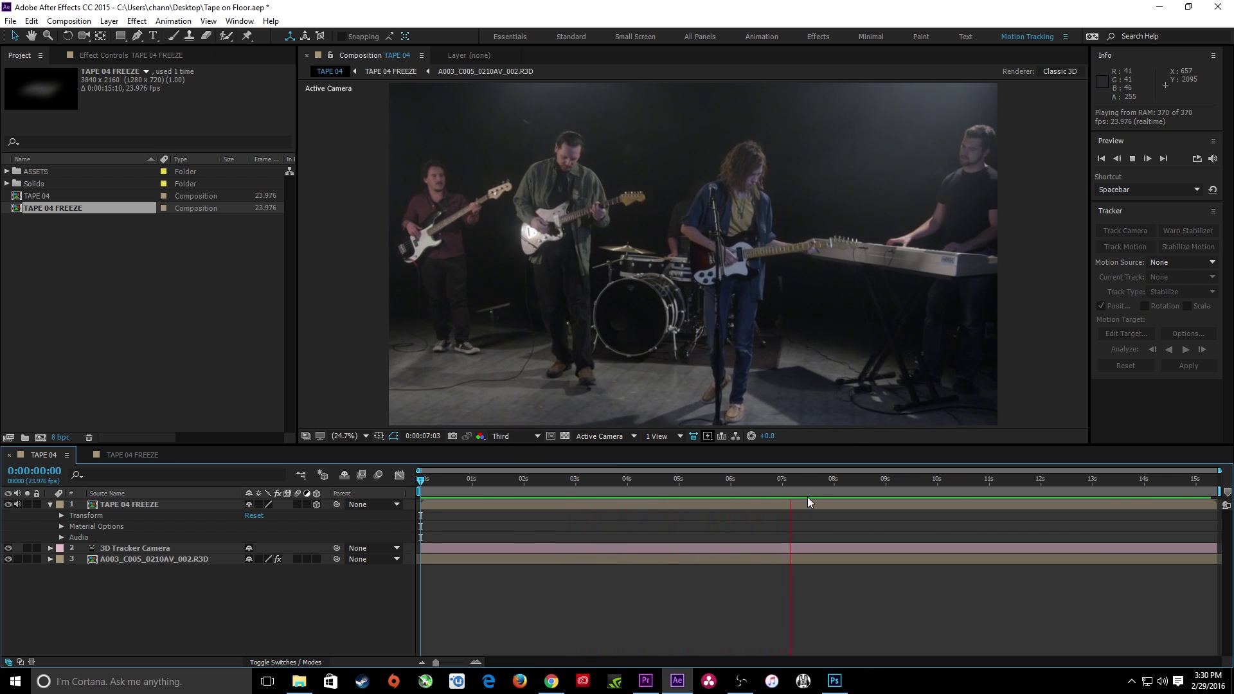
key(space)
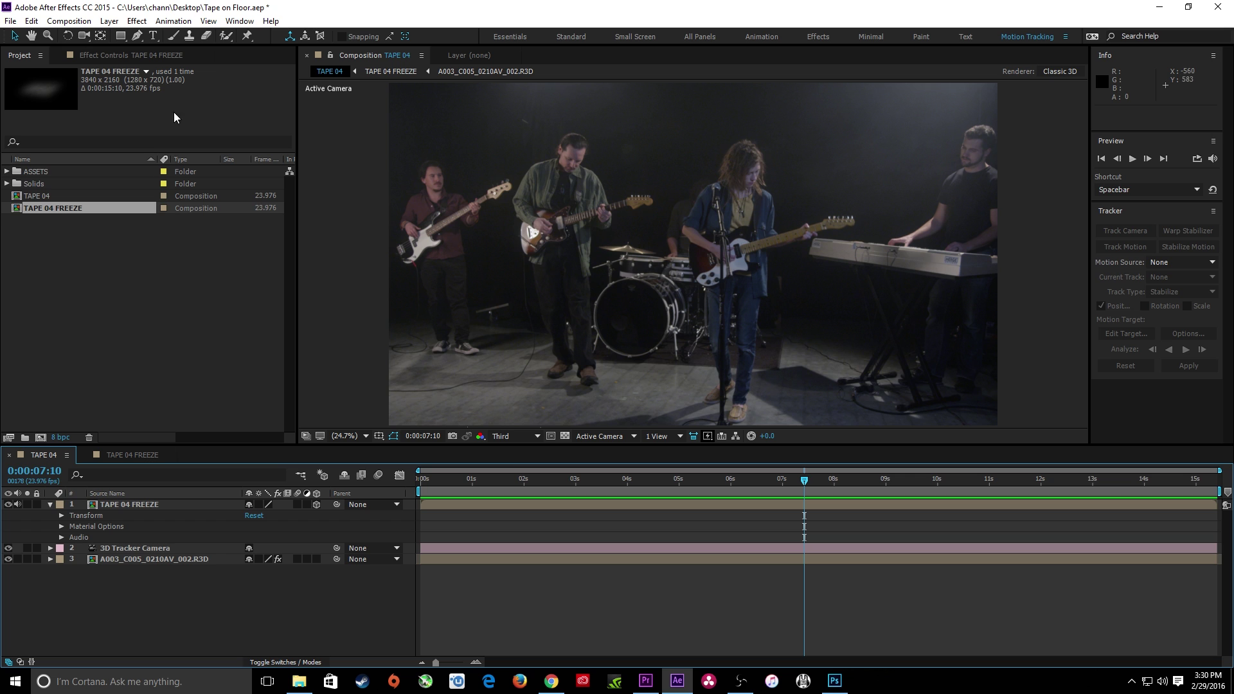
click(76, 23)
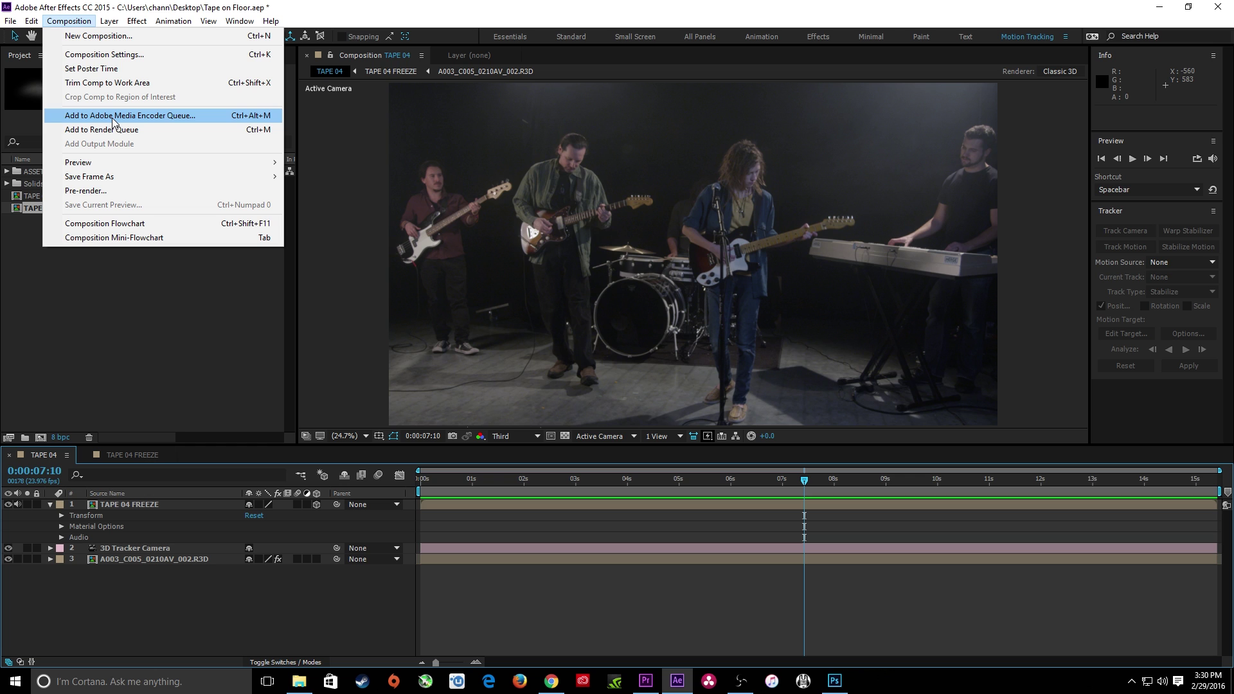
click(132, 358)
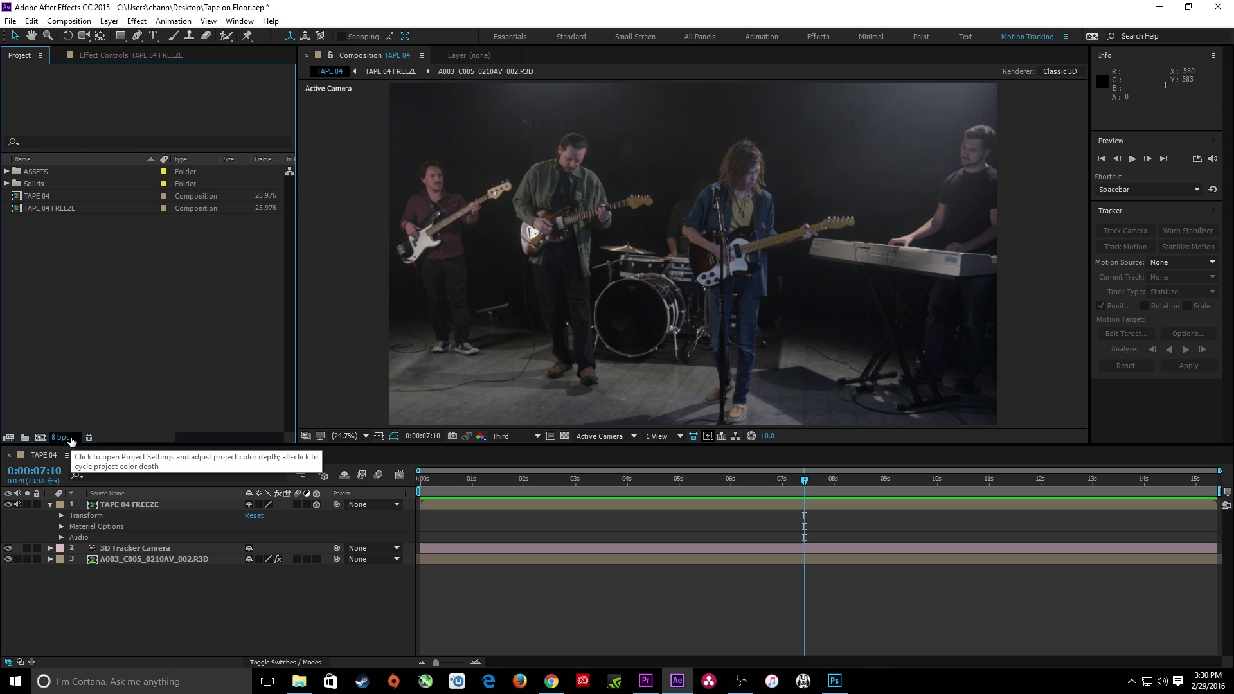
Try the 32 bits per channel (float) color depth in the project settings, and cancel the change.
click(61, 437)
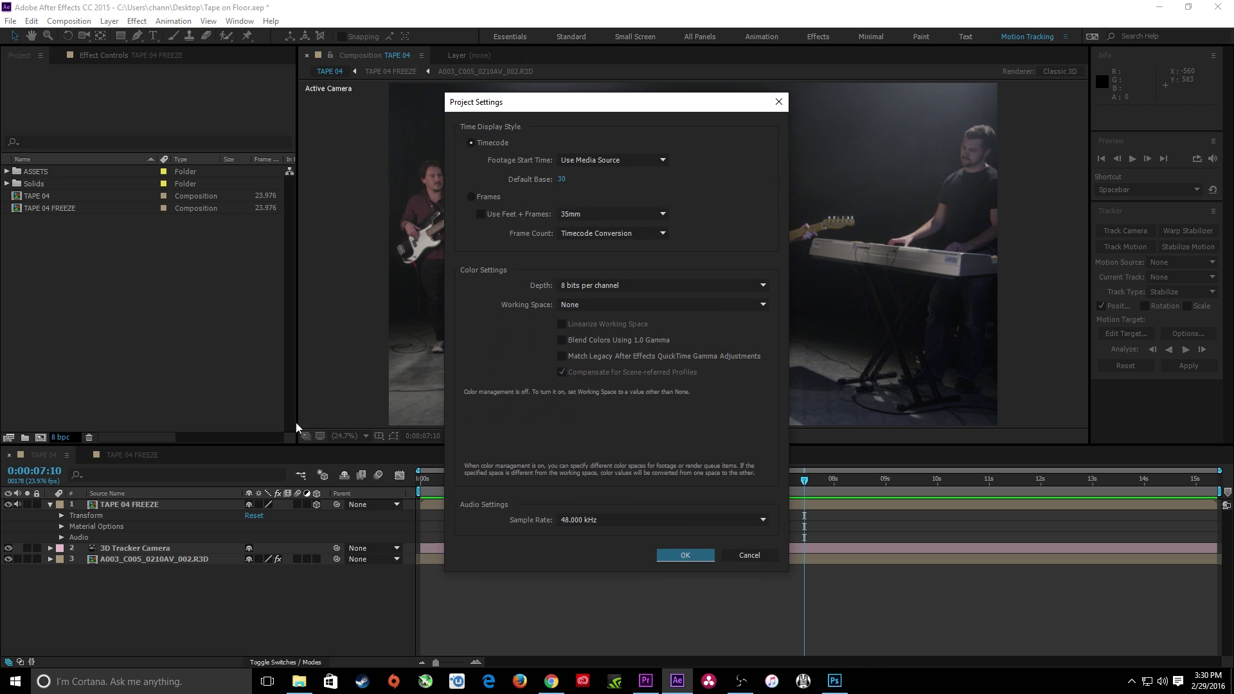
click(614, 291)
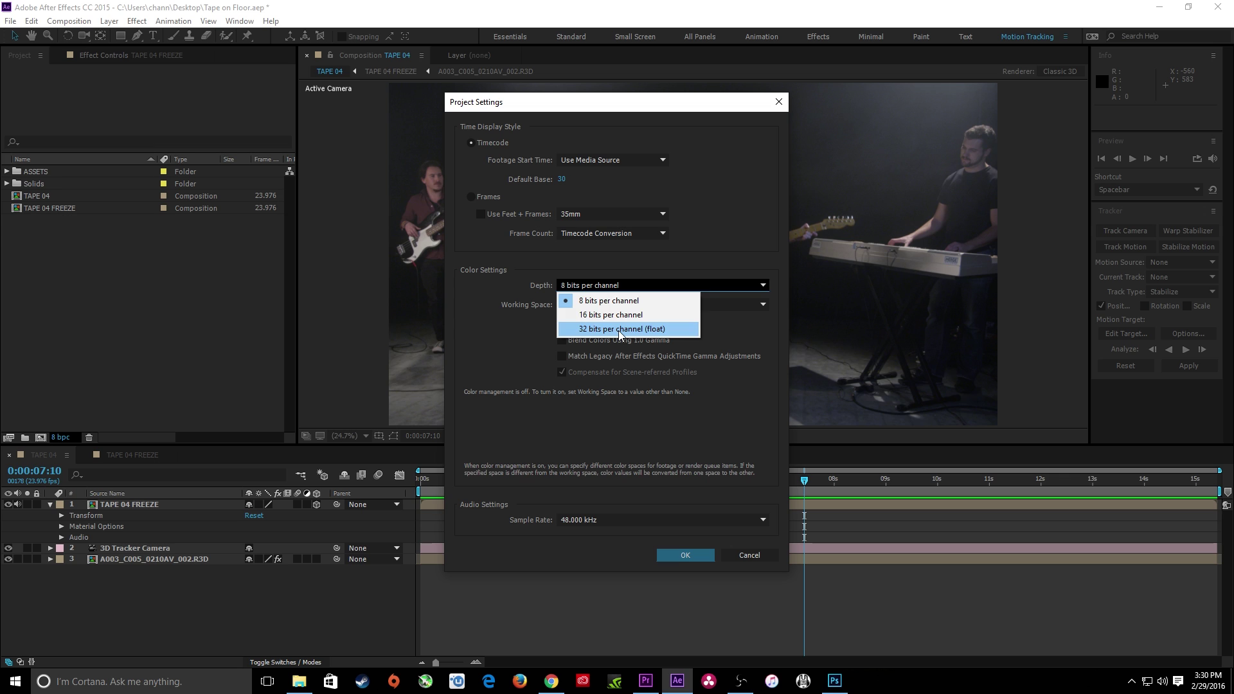
click(619, 330)
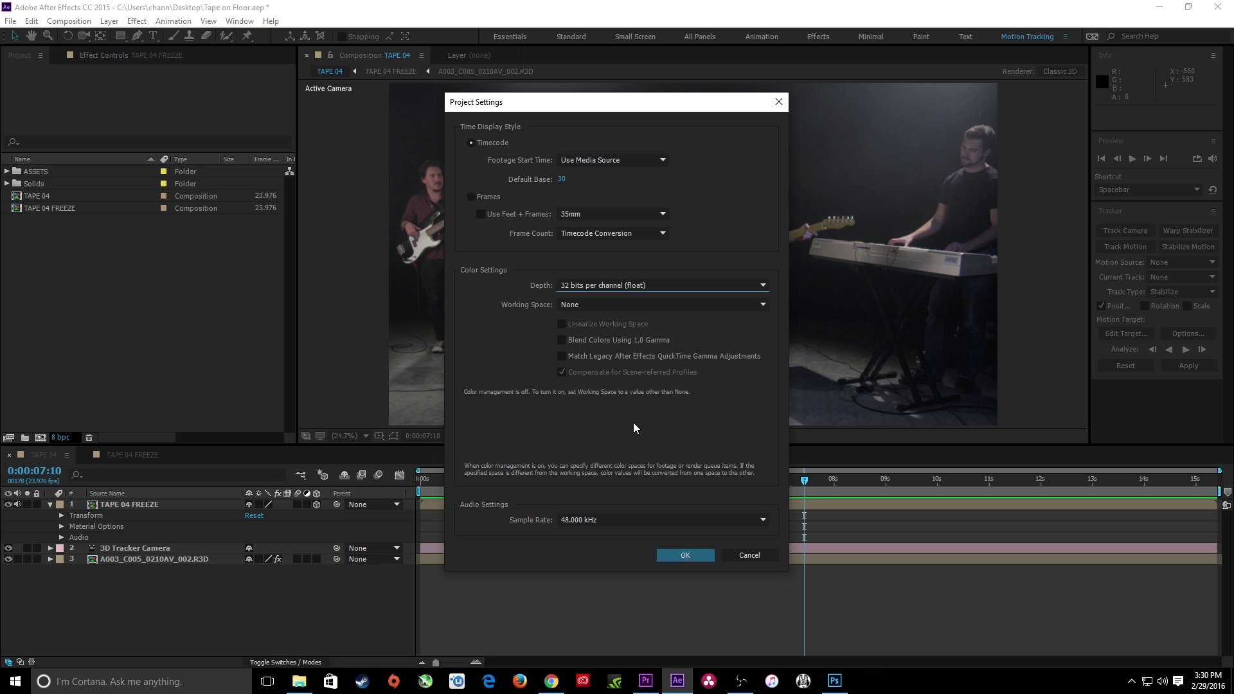
click(640, 287)
click(597, 301)
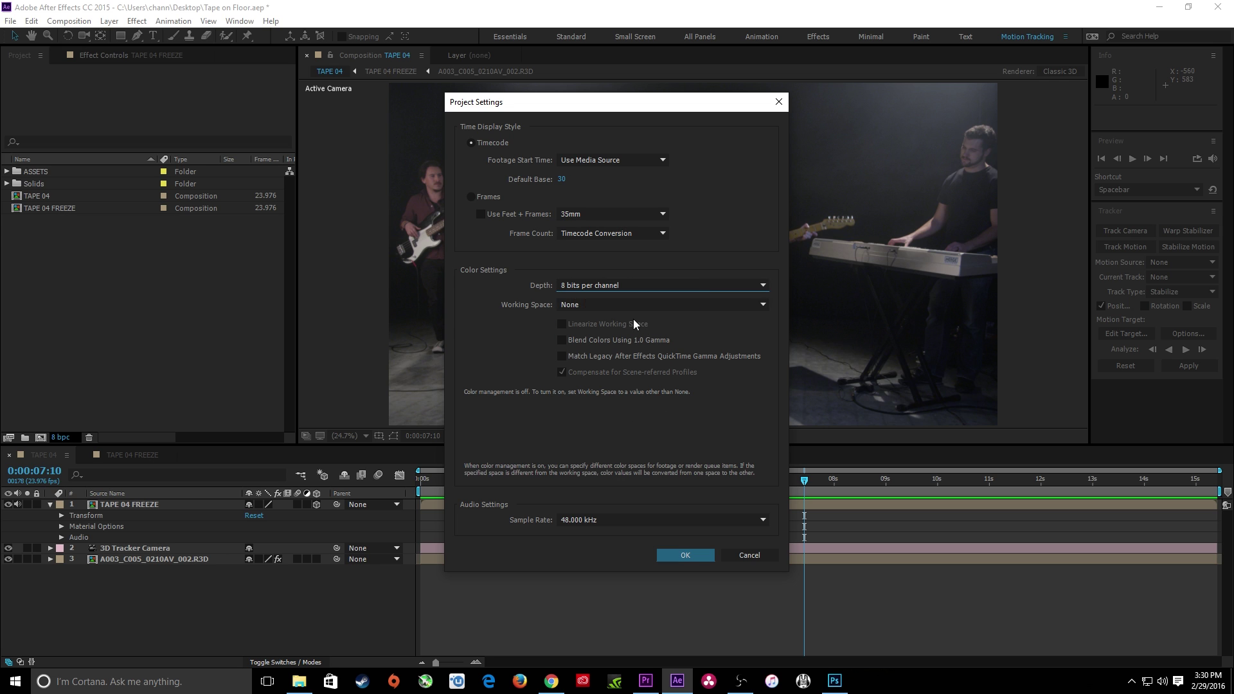
click(619, 287)
click(623, 330)
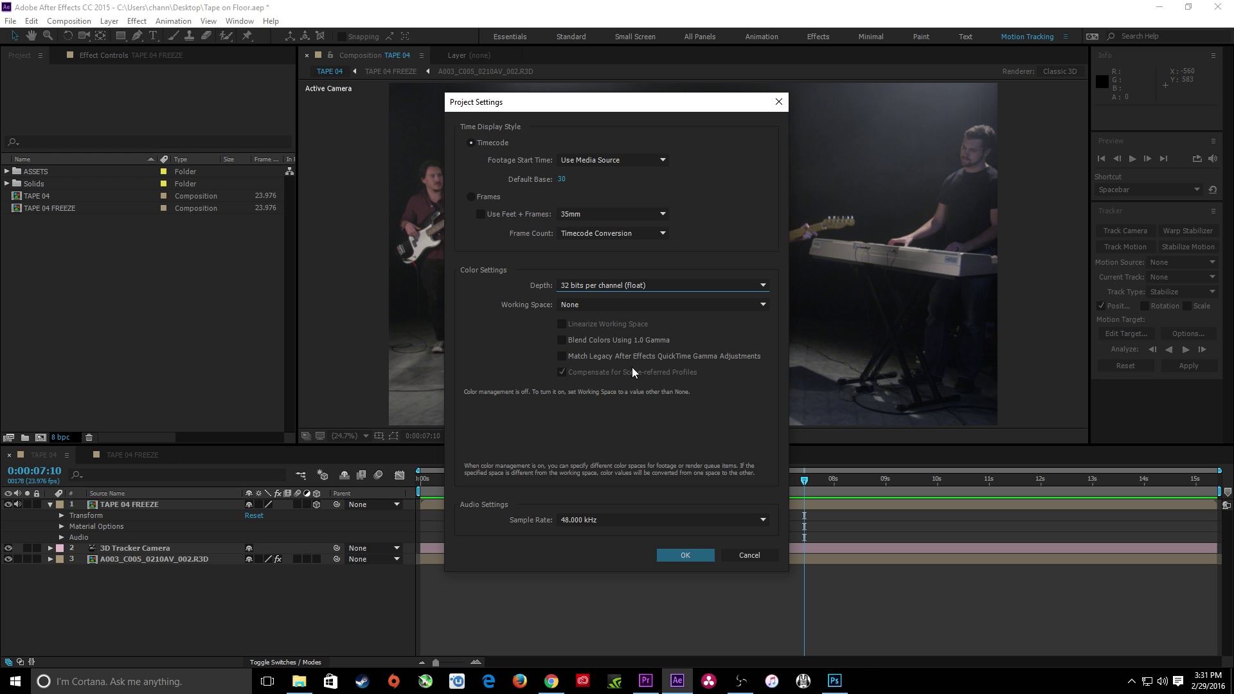
click(747, 556)
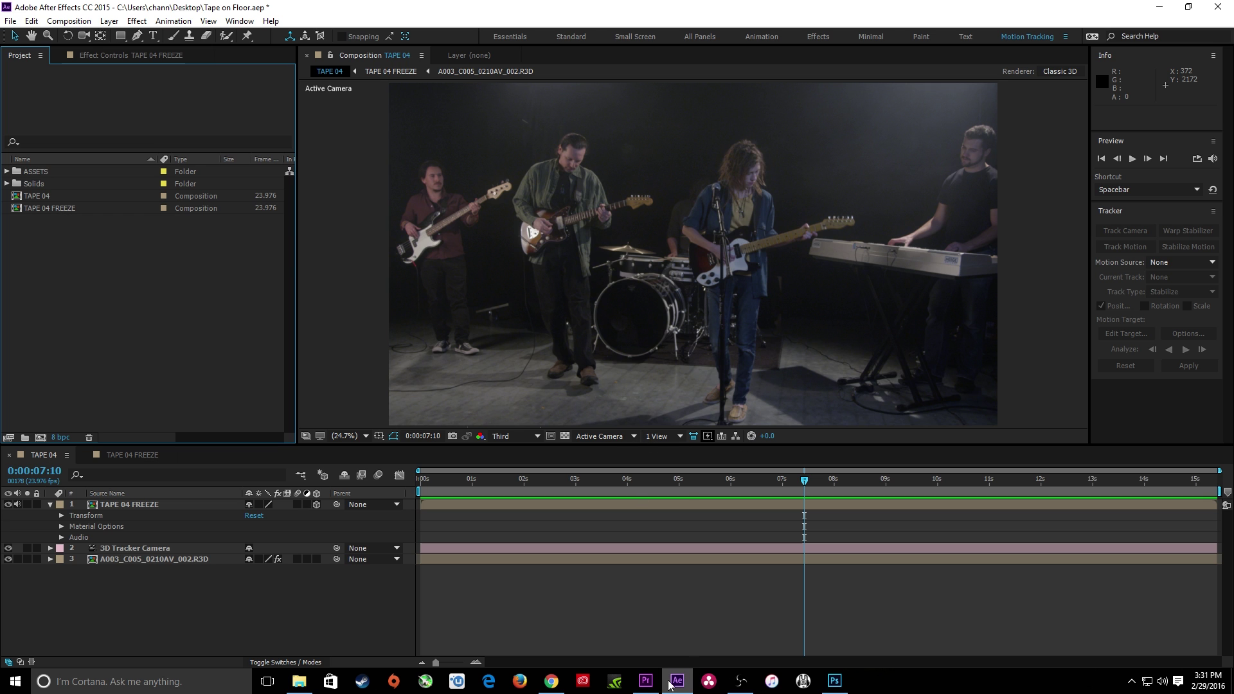
Switch to Premiere Pro and disable the TAPE REMOVAL linked comp clip on Video 2 of the EFFECTS sequence.
click(647, 680)
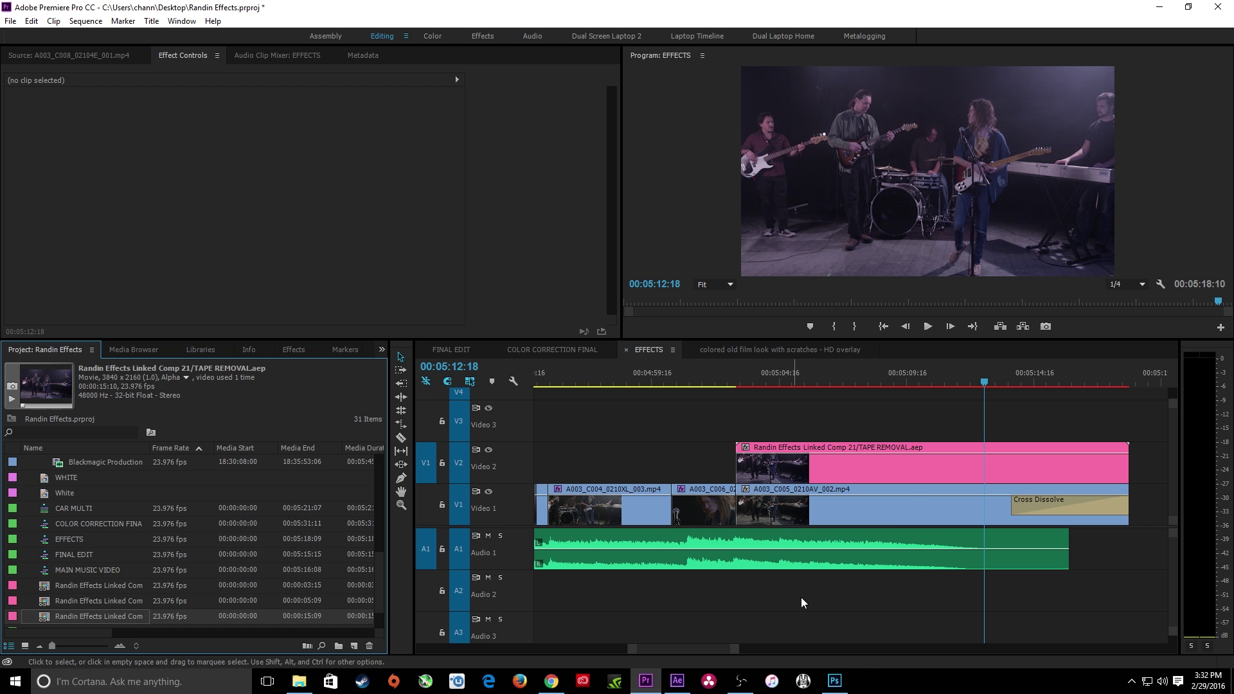
click(848, 407)
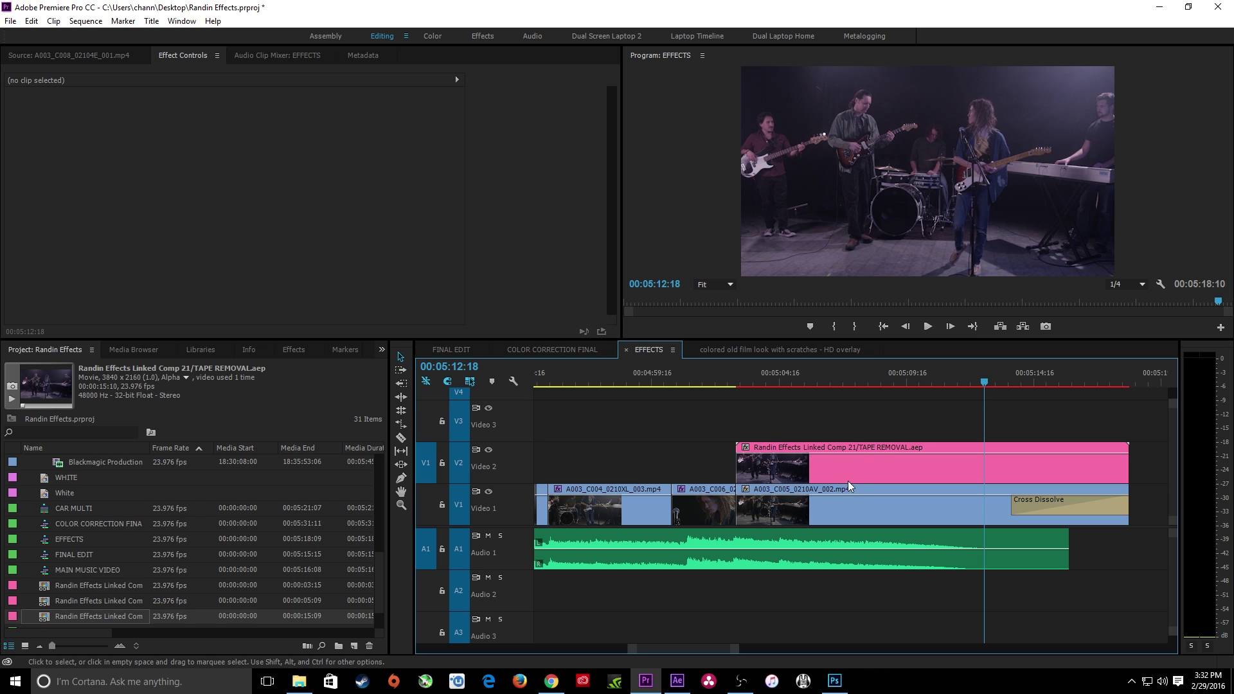
right_click(835, 463)
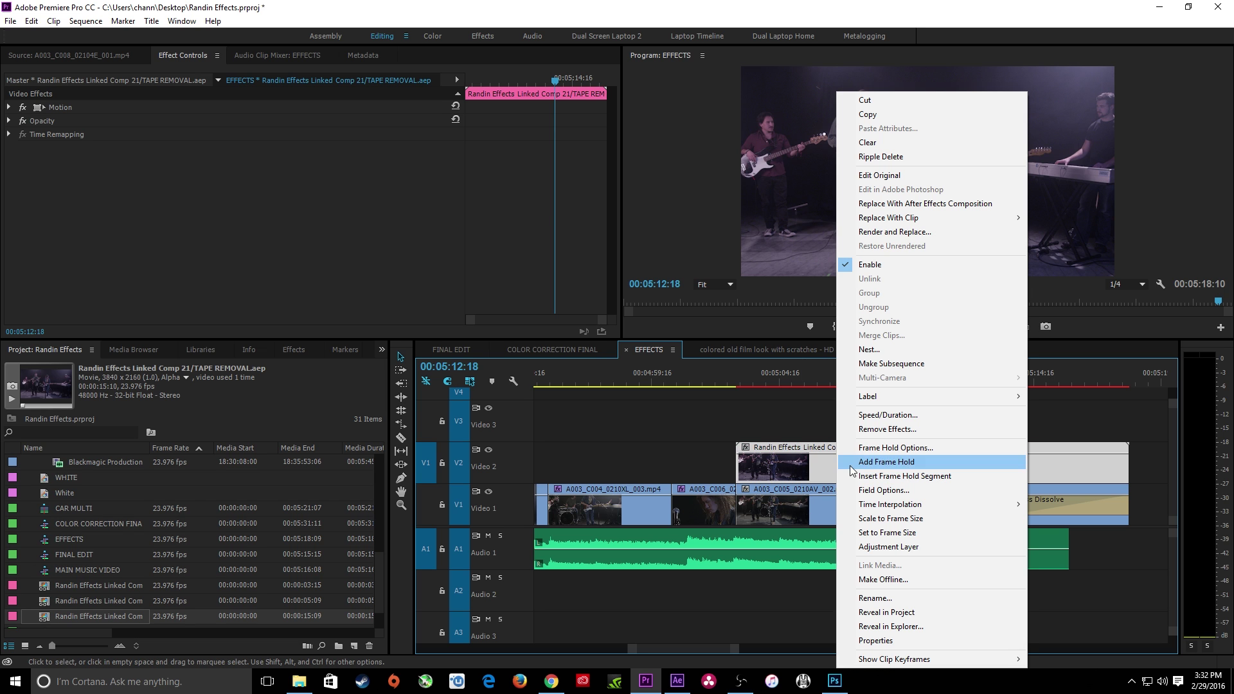
click(884, 268)
click(835, 424)
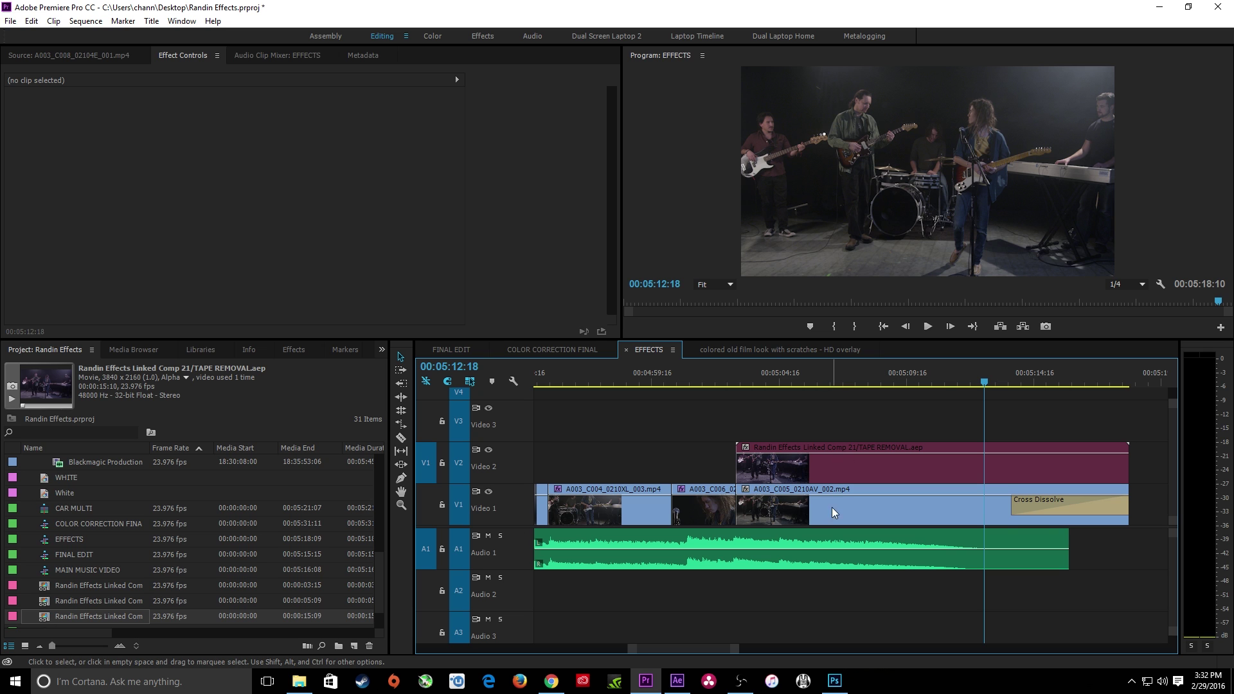
click(841, 473)
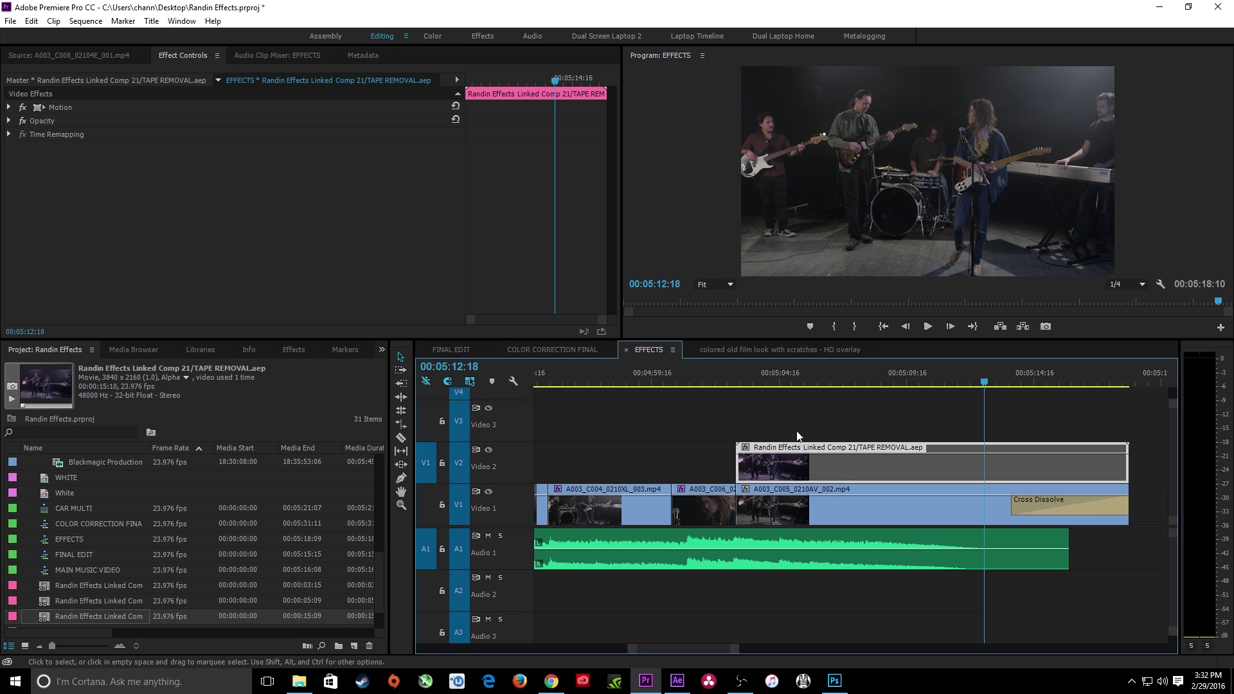